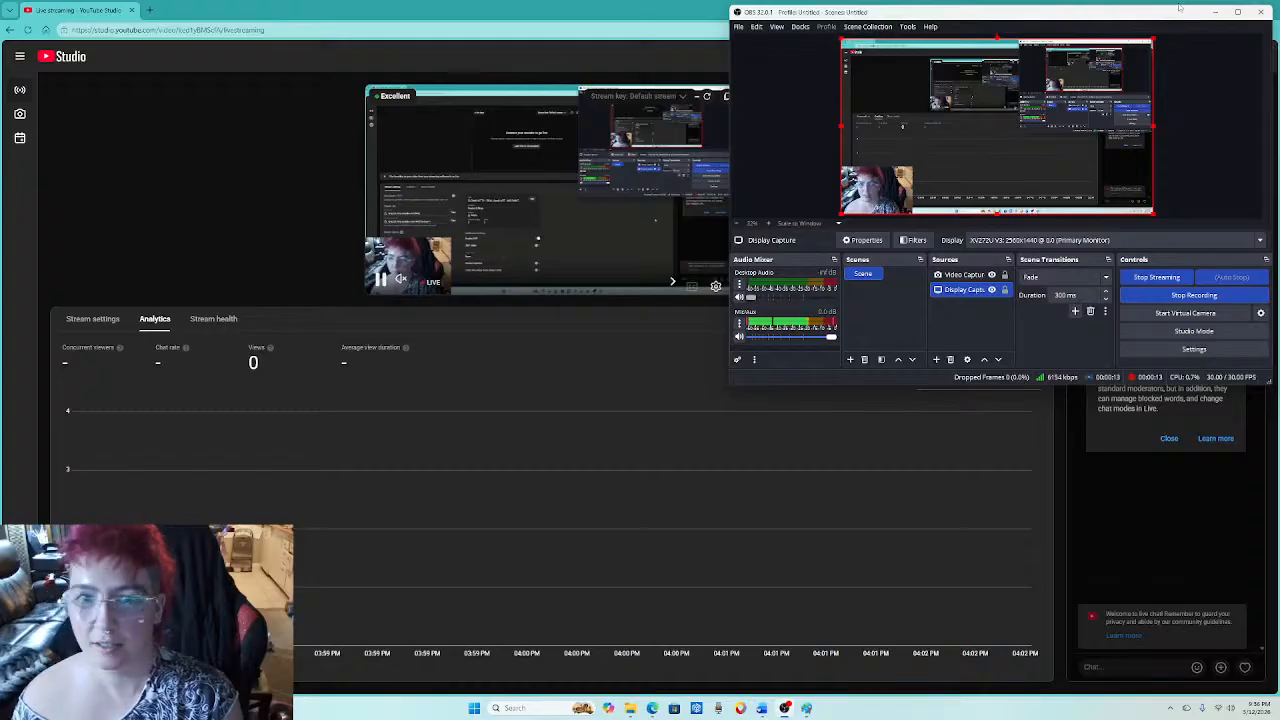
Minimize the OBS window and dismiss the managing moderators notice in the live chat.
click(1156, 5)
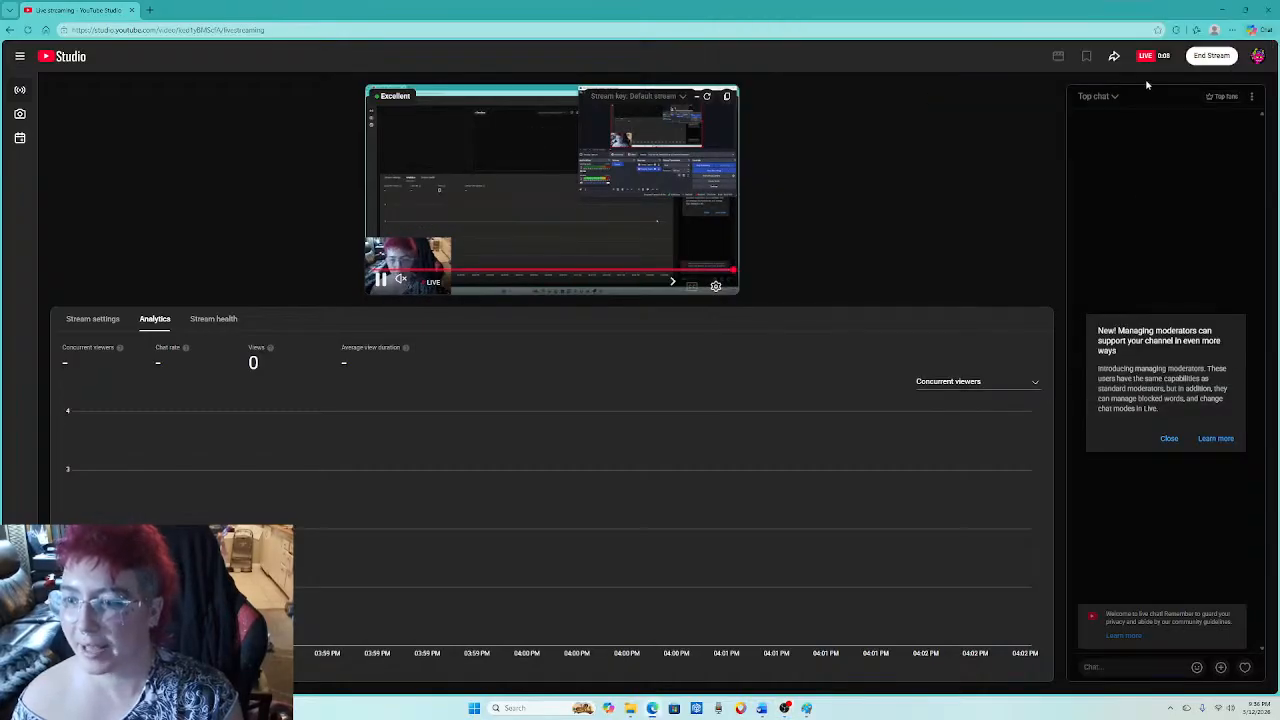
click(1167, 440)
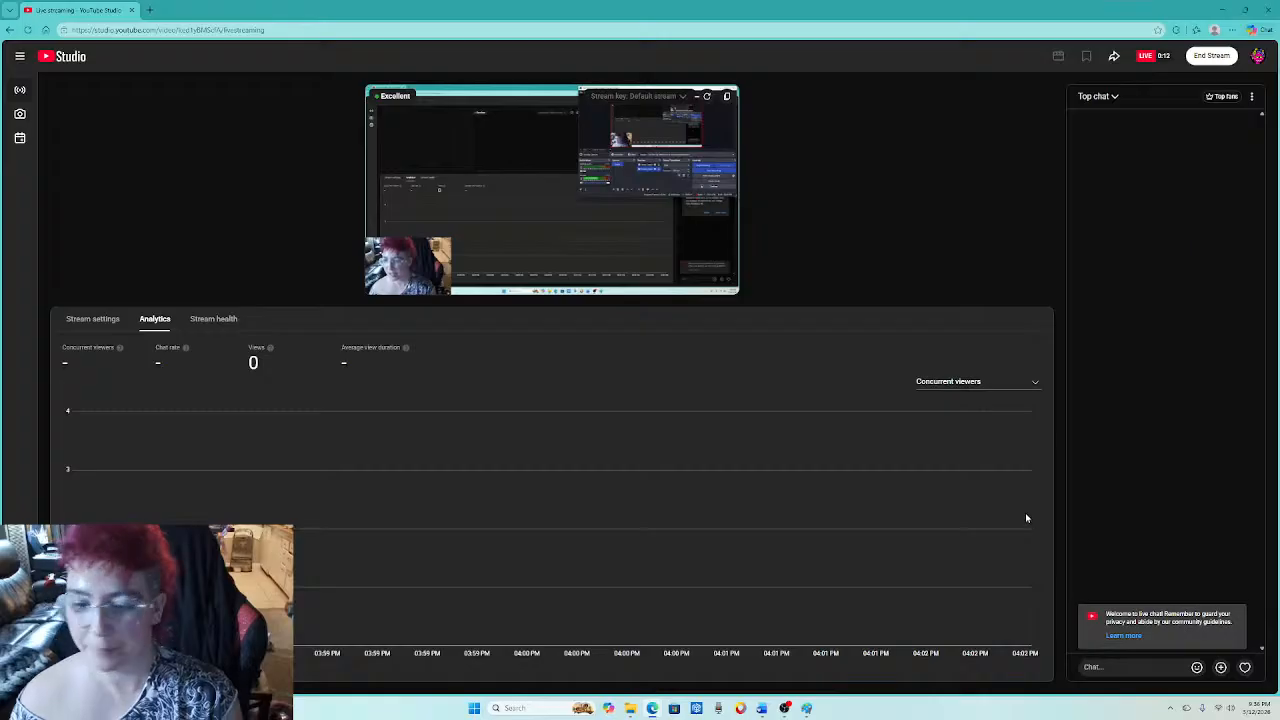
Switch to Paint and narrow its window until the stream's live chat is fully visible beside it.
click(806, 708)
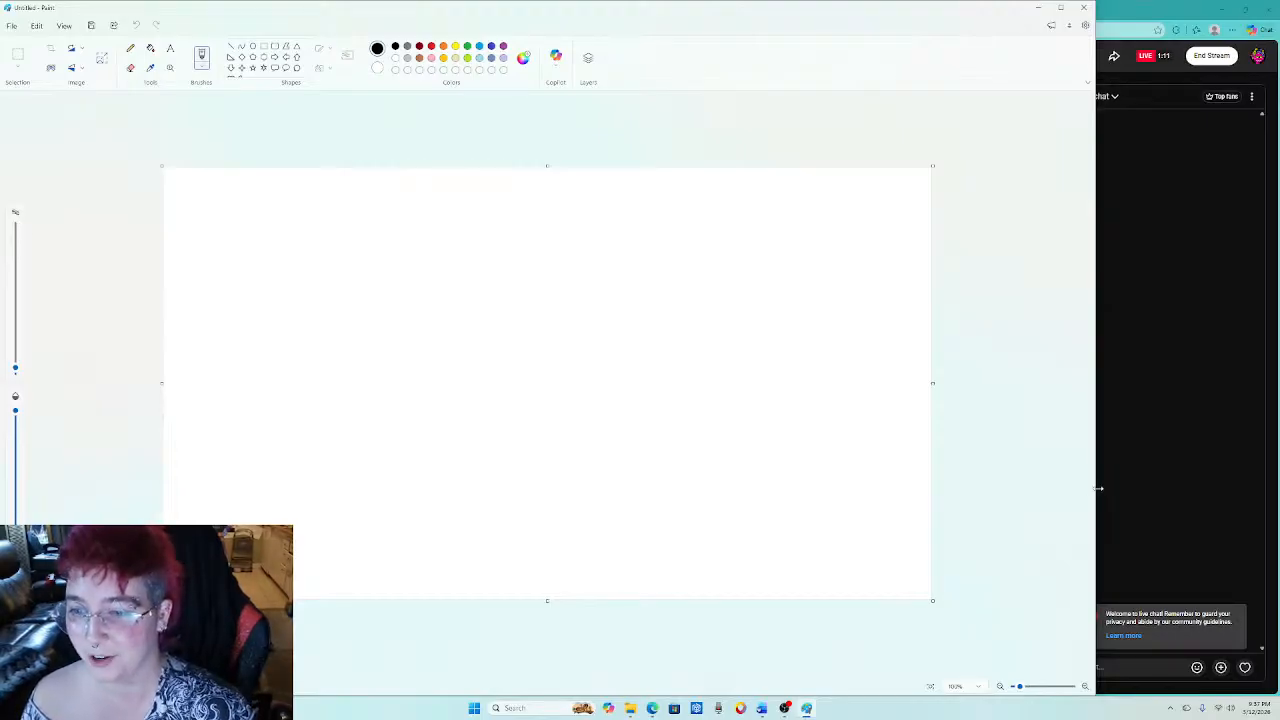
drag(1096, 490, 1074, 497)
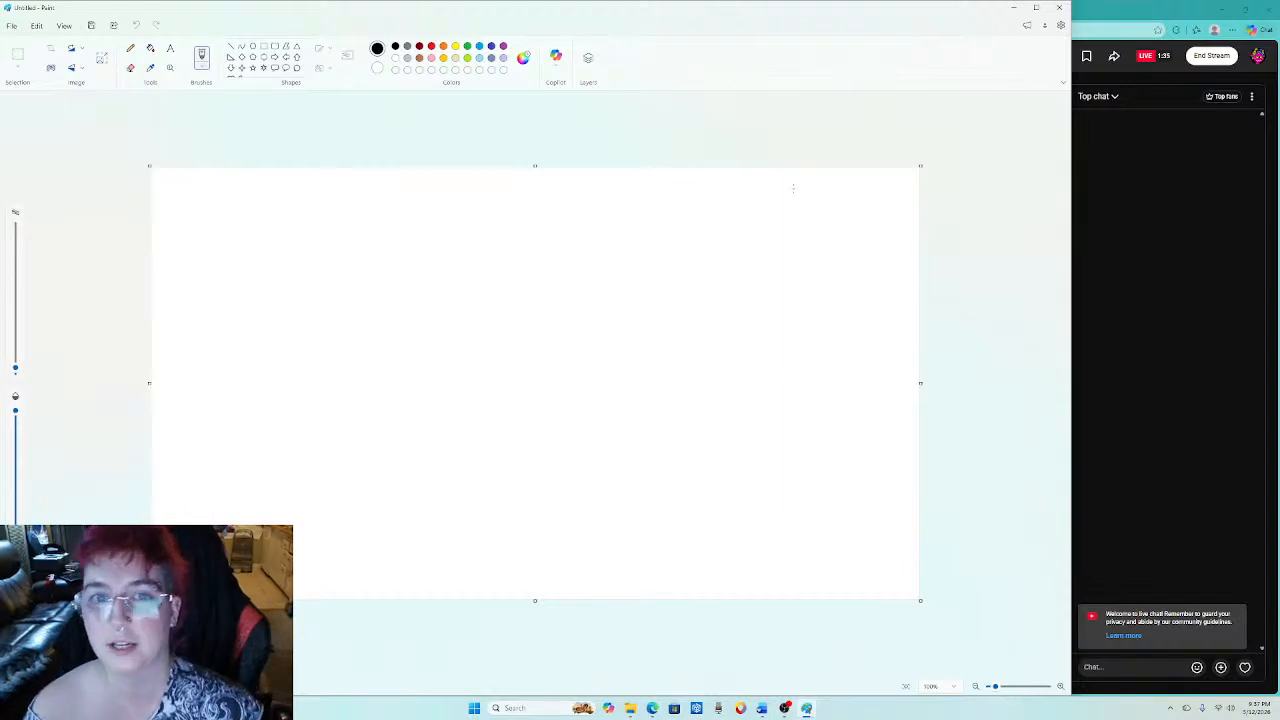
Show the layers of the drawing and choose a calligraphy brush for black line work.
click(588, 57)
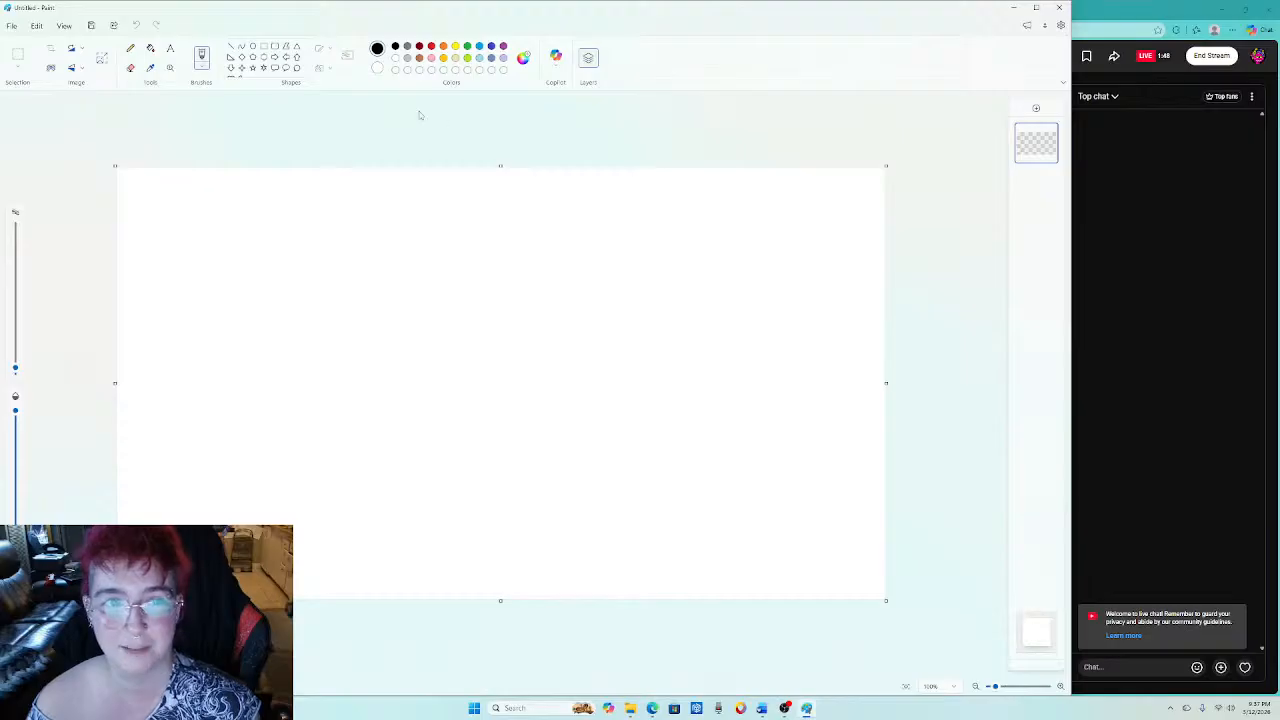
click(204, 68)
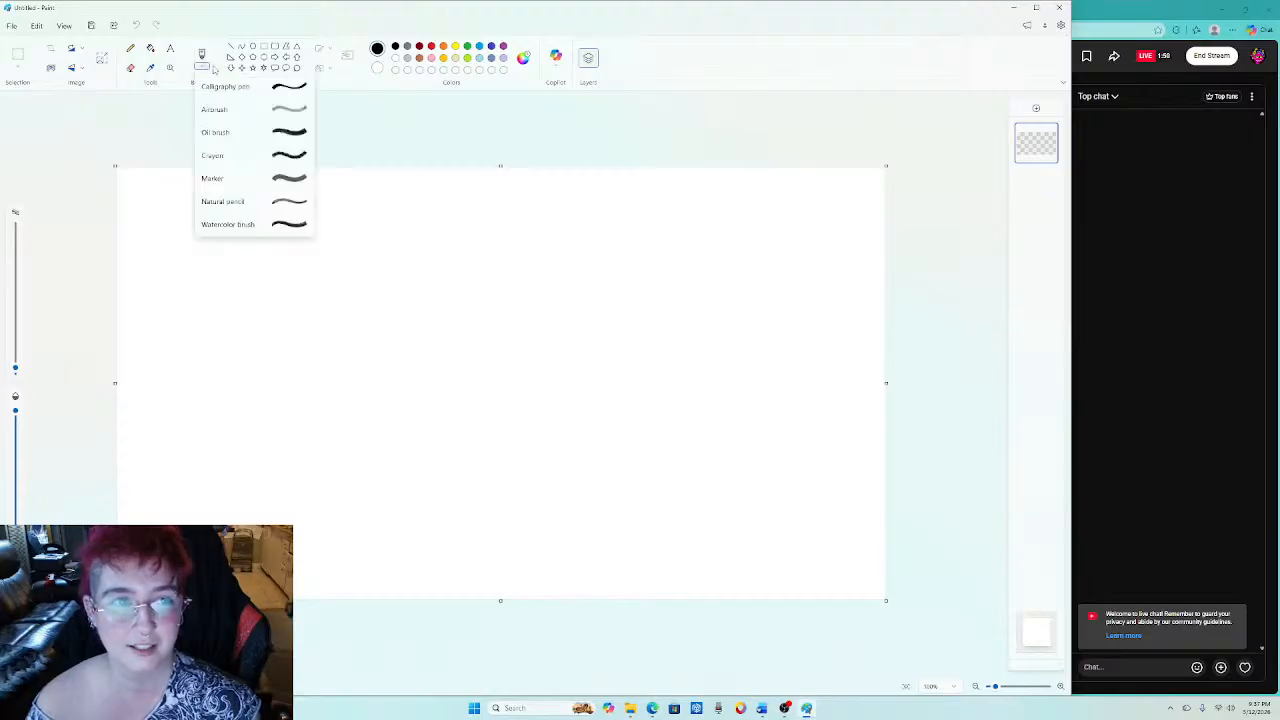
click(231, 108)
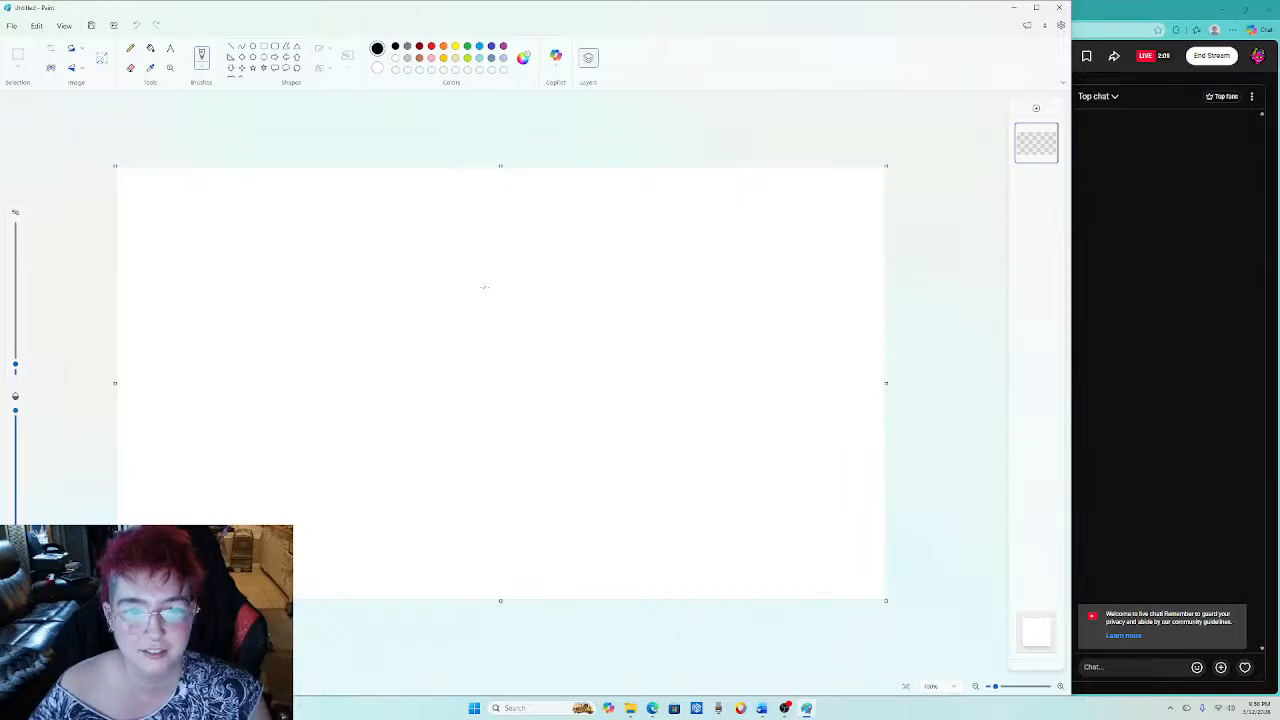
Increase the brush size slightly, trying a curved test stroke before and after the change and undoing both.
mouse_move(491, 279)
mouse_down()
mouse_move(474, 294)
mouse_move(466, 363)
mouse_move(508, 399)
mouse_up()
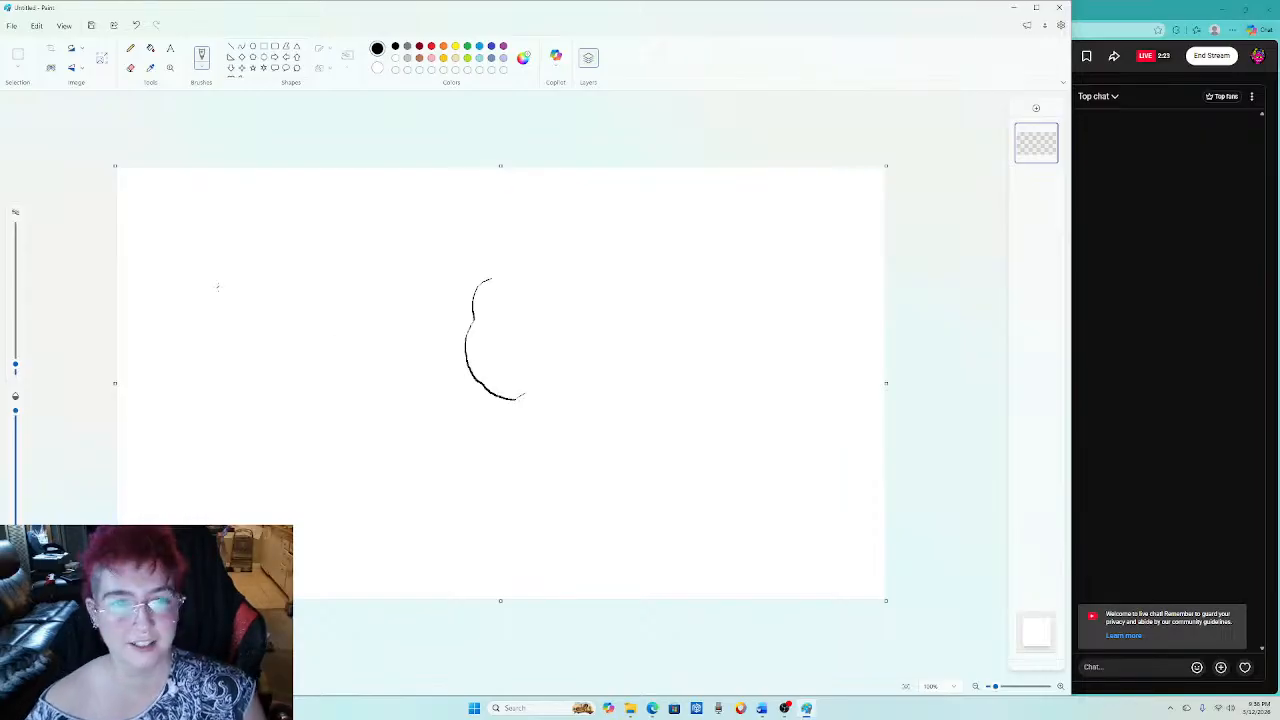
click(137, 25)
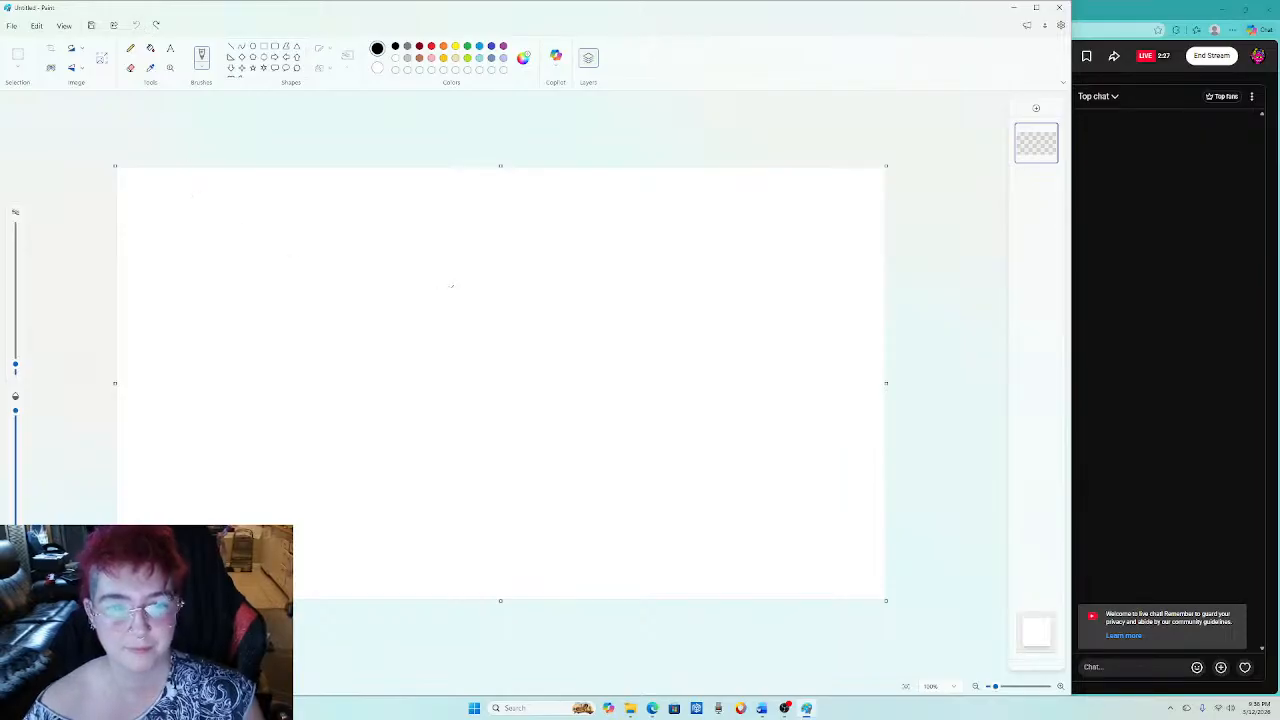
drag(15, 366, 15, 355)
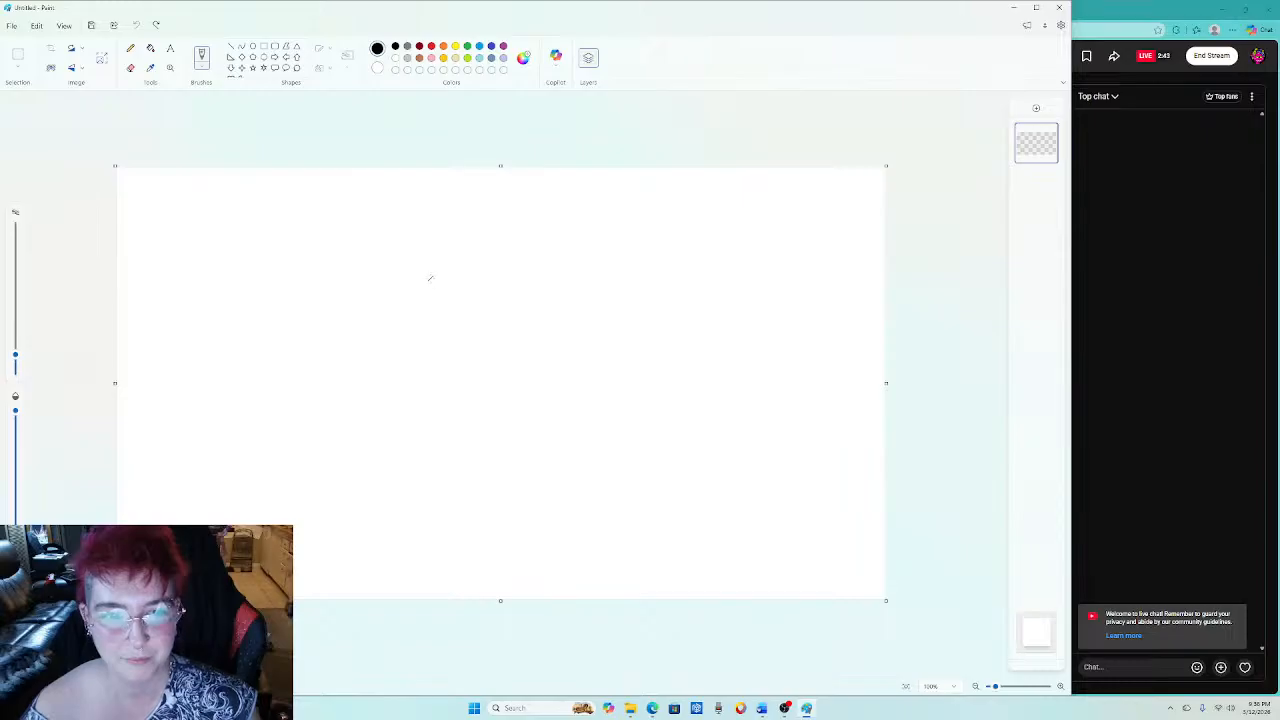
mouse_move(427, 278)
mouse_down()
mouse_move(389, 317)
mouse_move(384, 409)
mouse_move(400, 462)
mouse_move(445, 496)
mouse_up()
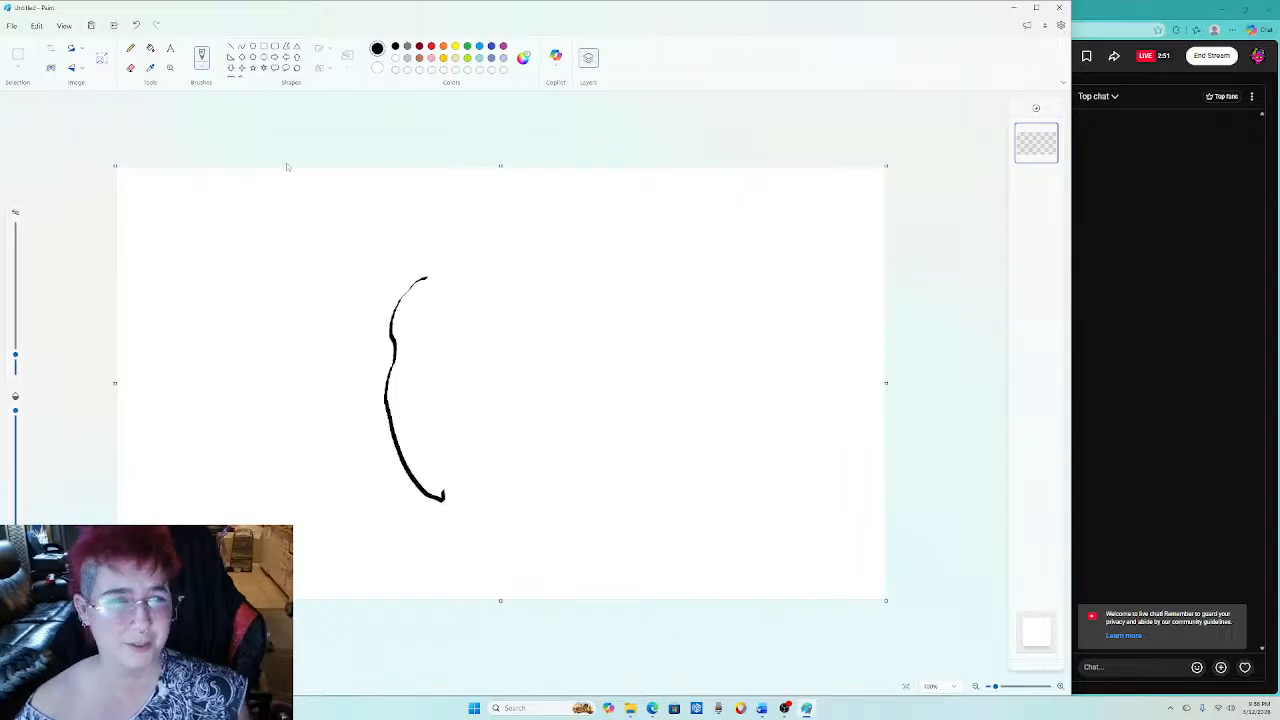
click(137, 26)
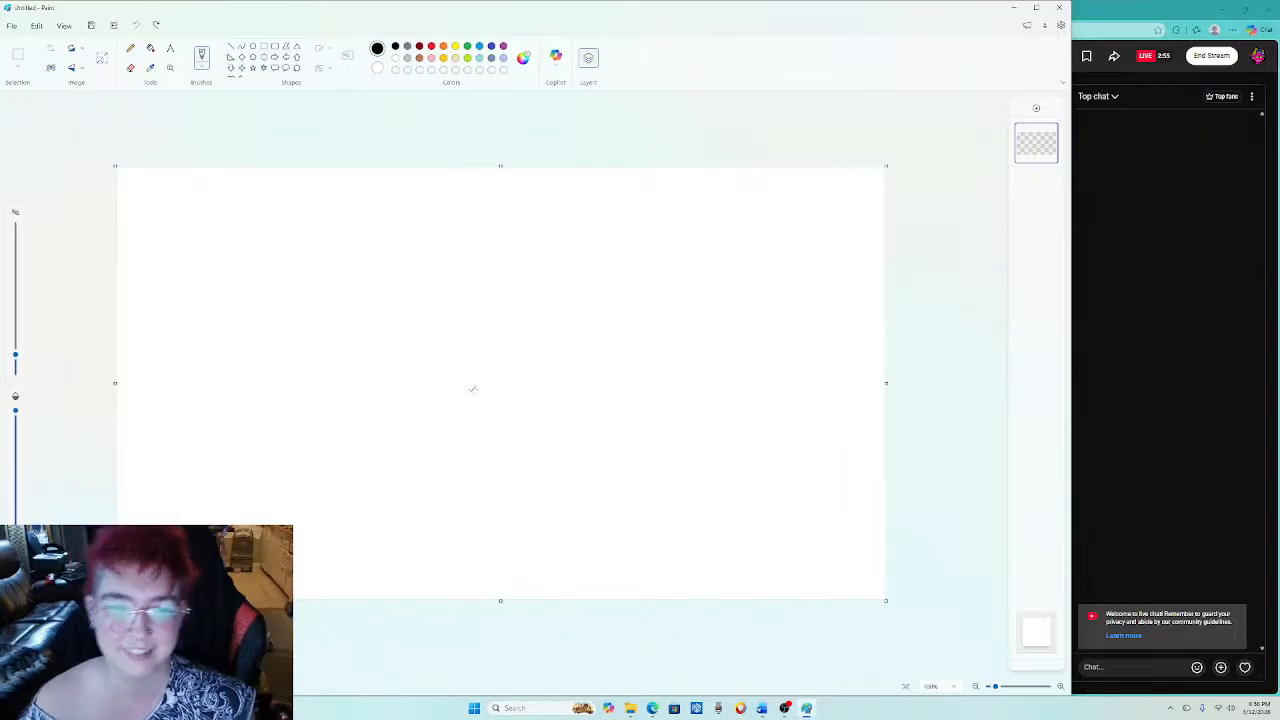
Draw a black oval muzzle just below the canvas centre, undoing the extra curved line tried above it.
mouse_move(476, 386)
mouse_down()
mouse_move(443, 431)
mouse_move(471, 449)
mouse_move(518, 450)
mouse_move(532, 409)
mouse_move(476, 386)
mouse_up()
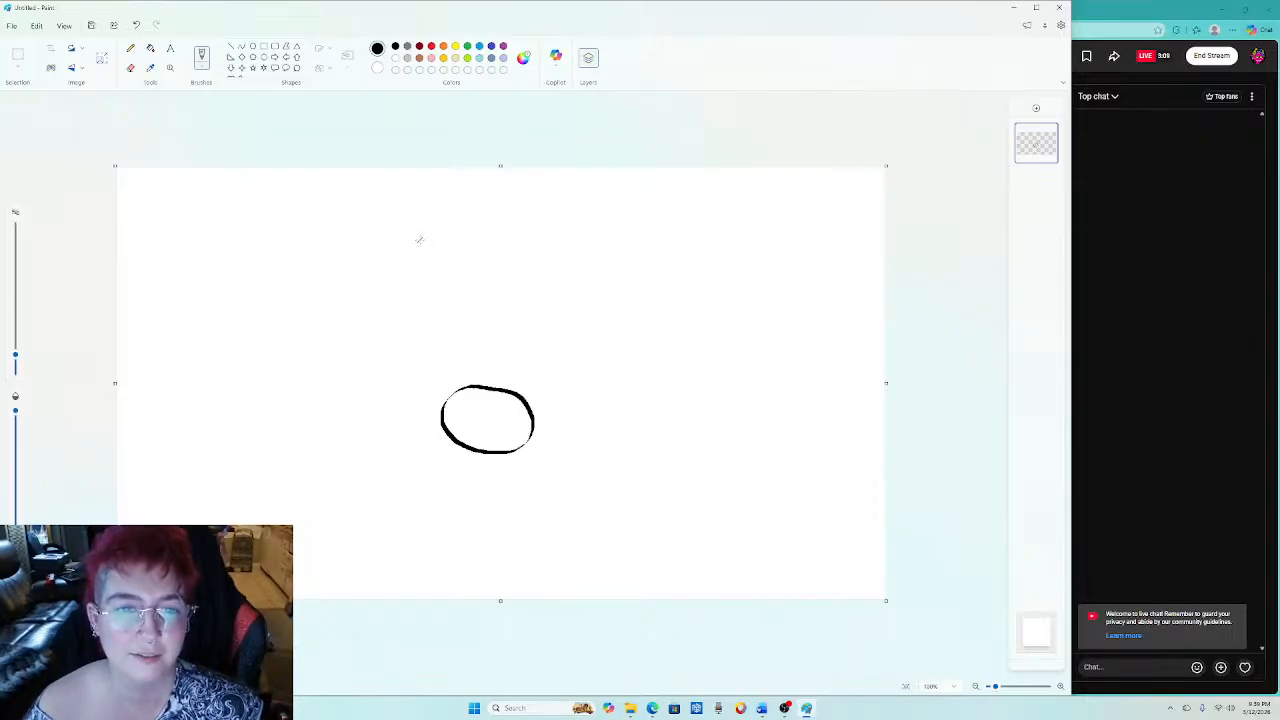
mouse_move(414, 242)
mouse_down()
mouse_move(391, 300)
mouse_move(407, 362)
mouse_up()
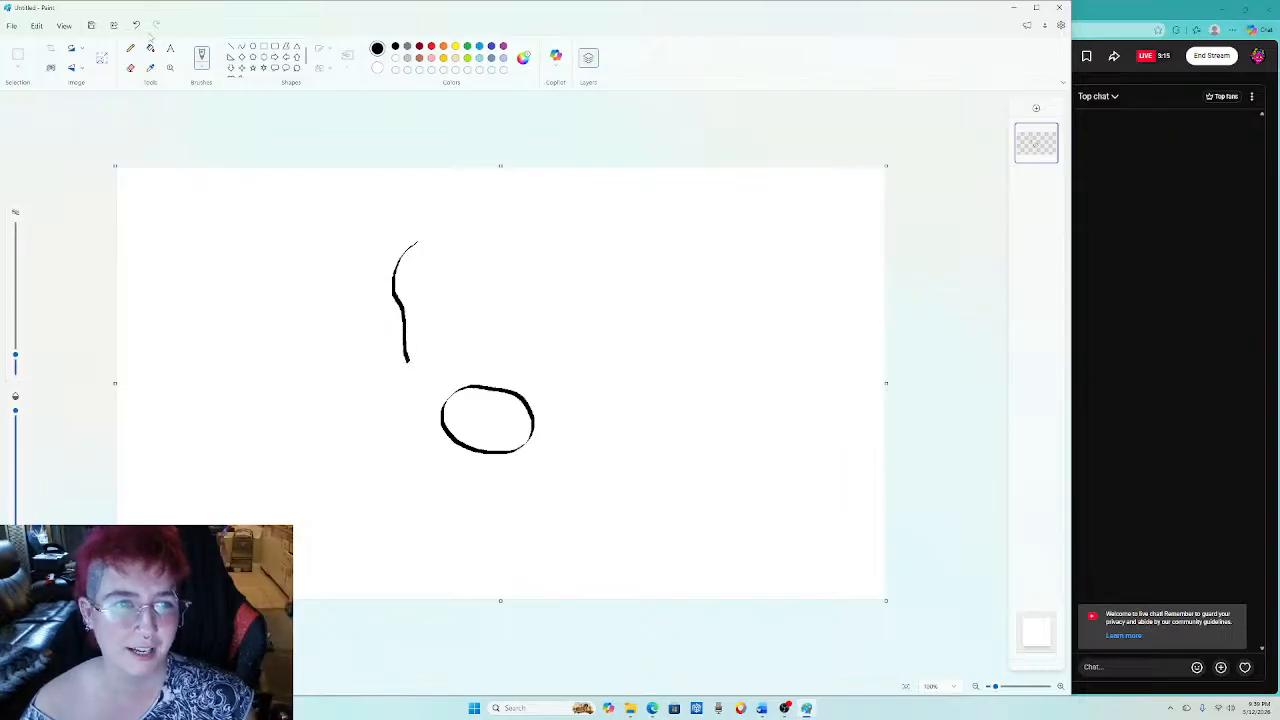
click(137, 27)
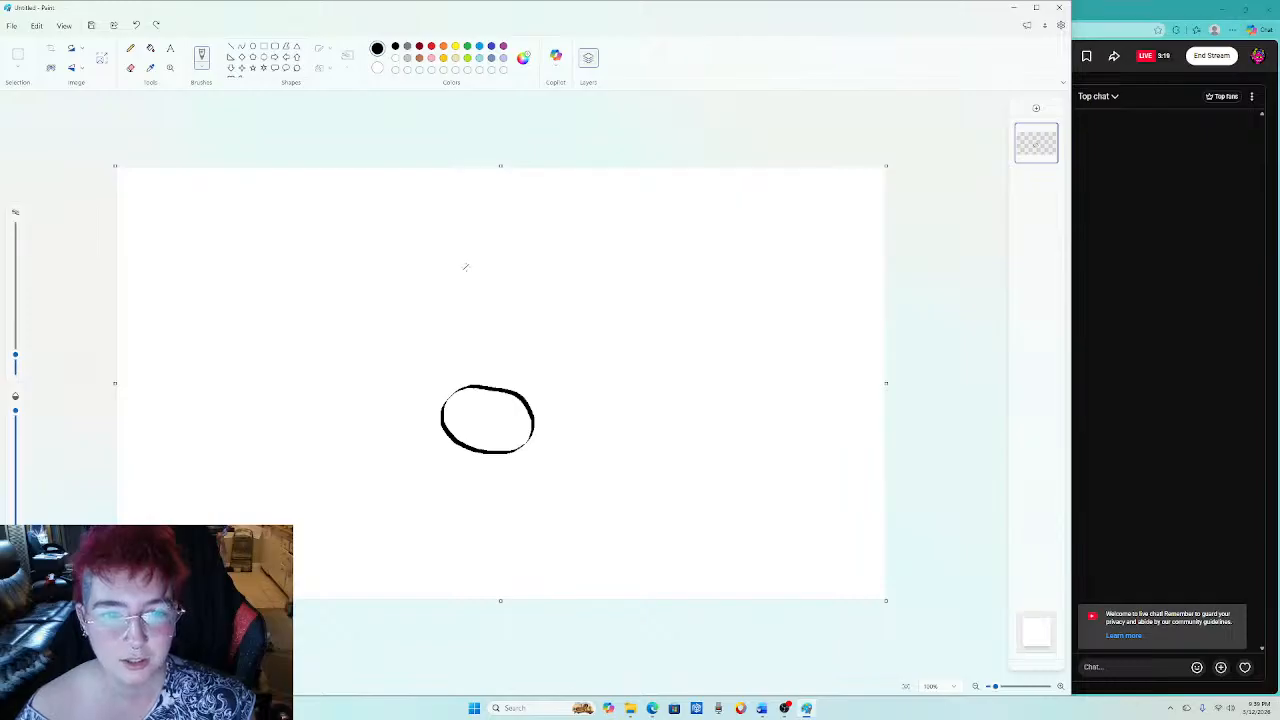
Outline the cat's head above the muzzle with a curved crown, two pointed ears and cheeks, redoing the left ear once.
drag(461, 251, 534, 257)
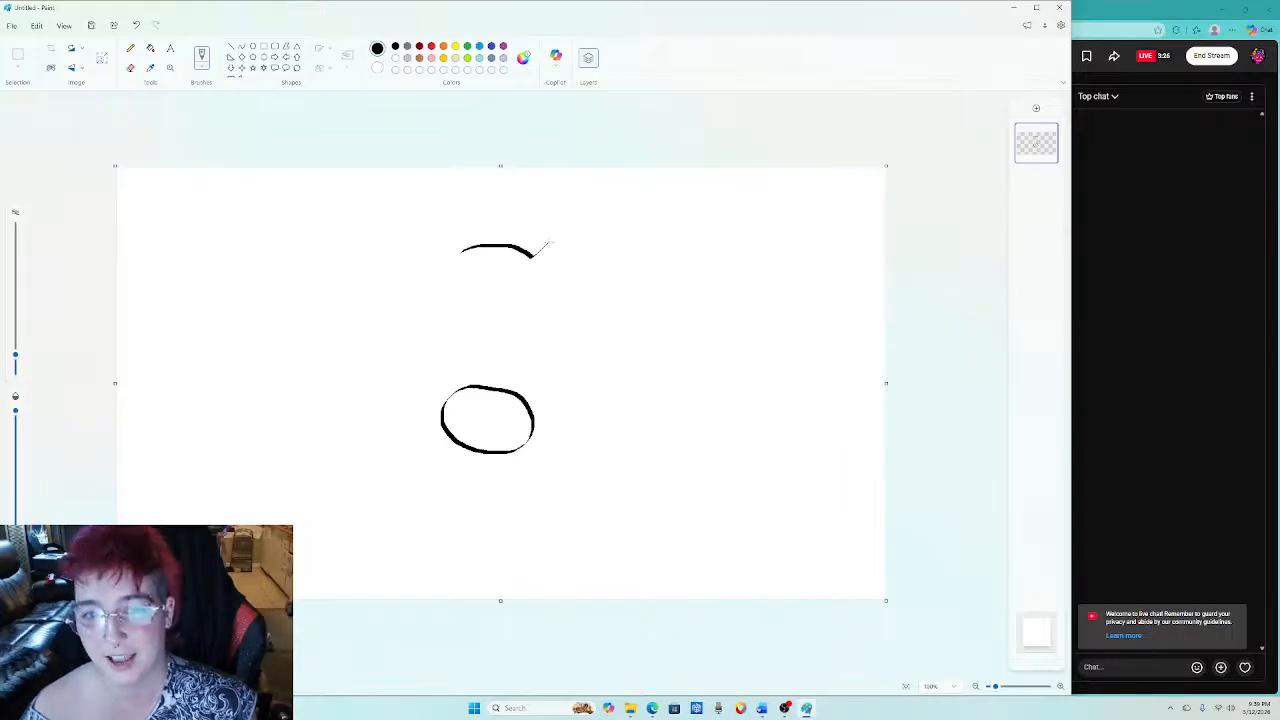
mouse_move(549, 241)
mouse_down()
mouse_move(596, 200)
mouse_move(601, 307)
mouse_move(575, 321)
mouse_move(591, 353)
mouse_move(541, 435)
mouse_up()
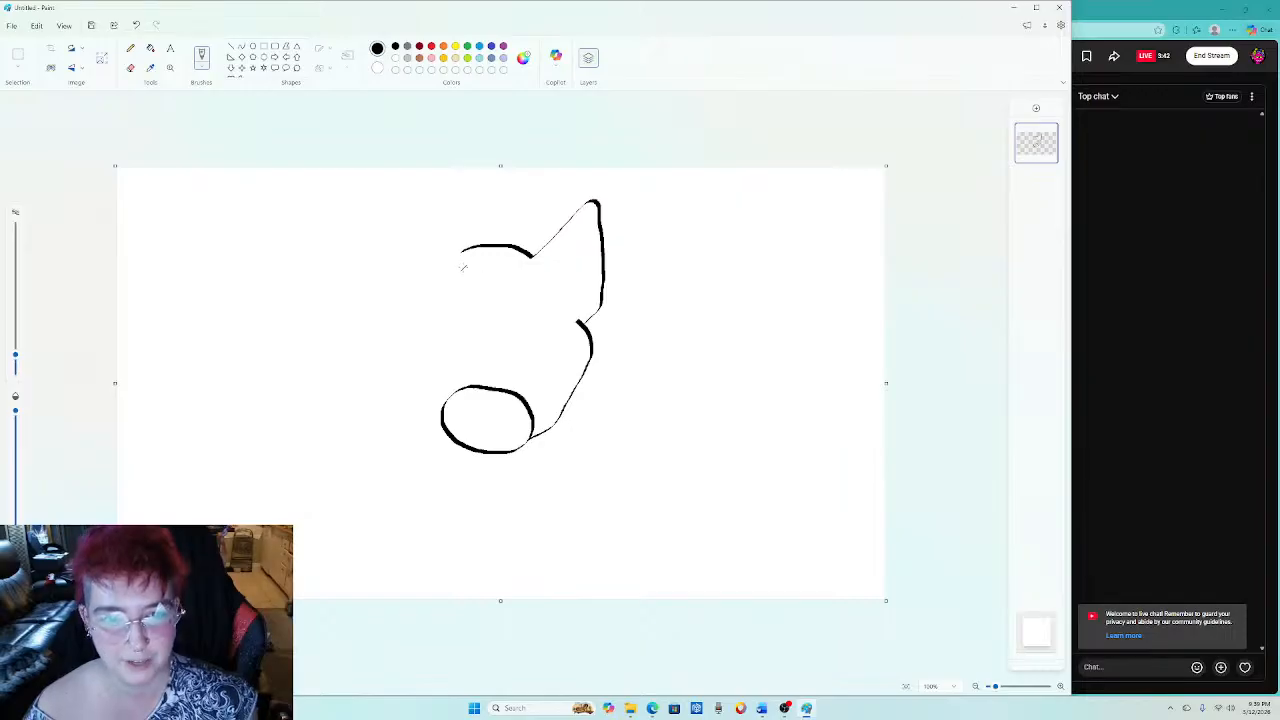
mouse_move(462, 252)
mouse_down()
mouse_move(452, 257)
mouse_move(394, 192)
mouse_move(377, 285)
mouse_move(381, 304)
mouse_move(418, 318)
mouse_up()
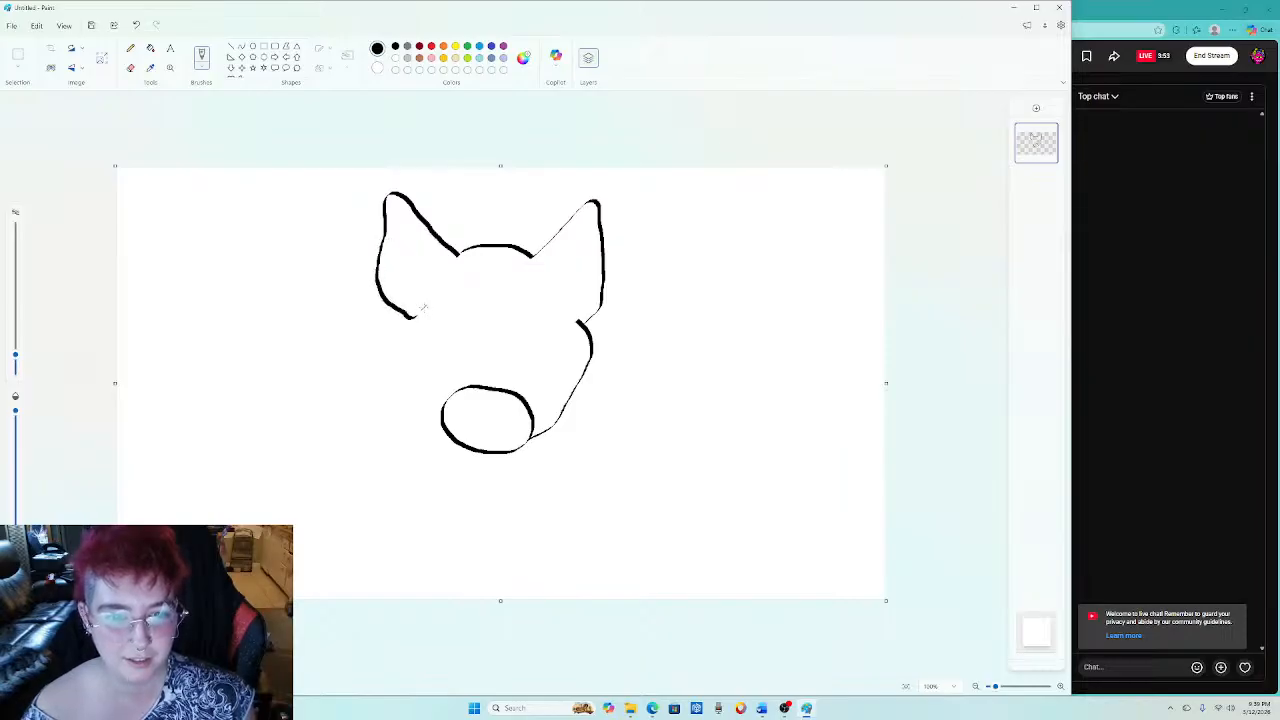
key(ctrl+z)
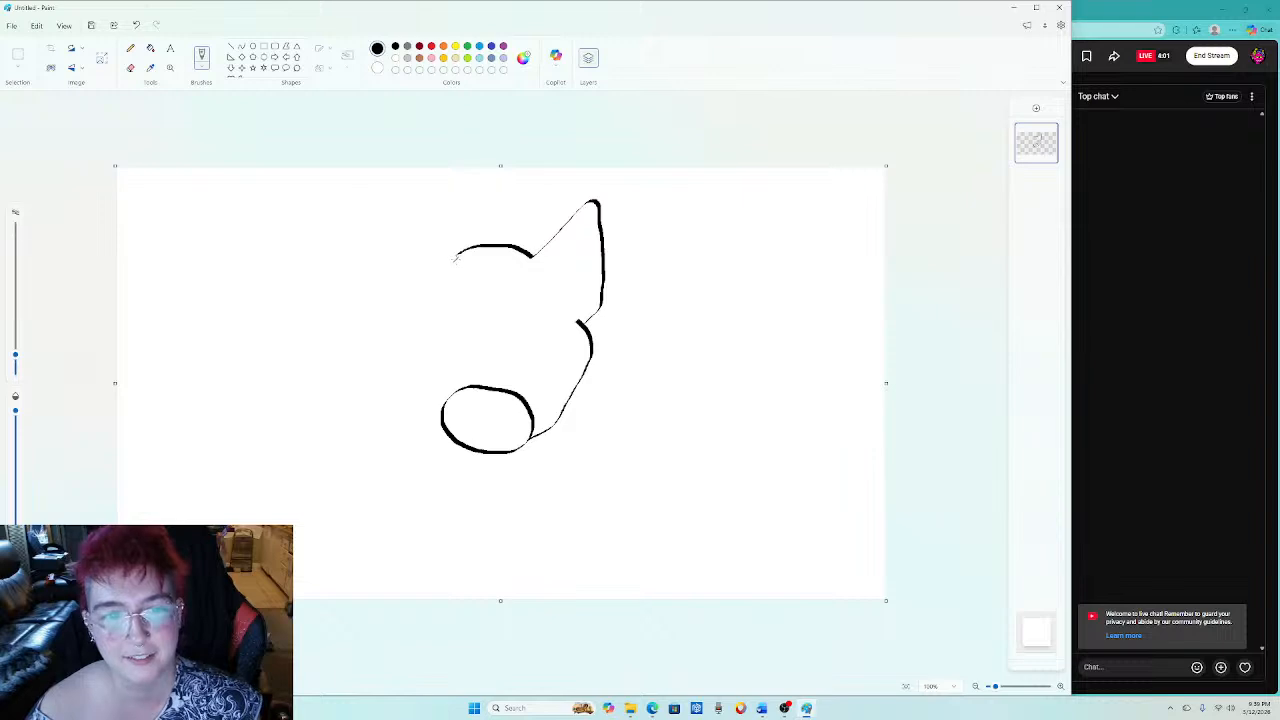
mouse_move(455, 257)
mouse_down()
mouse_move(394, 204)
mouse_move(370, 200)
mouse_move(366, 286)
mouse_move(386, 326)
mouse_move(408, 316)
mouse_move(390, 356)
mouse_move(455, 435)
mouse_up()
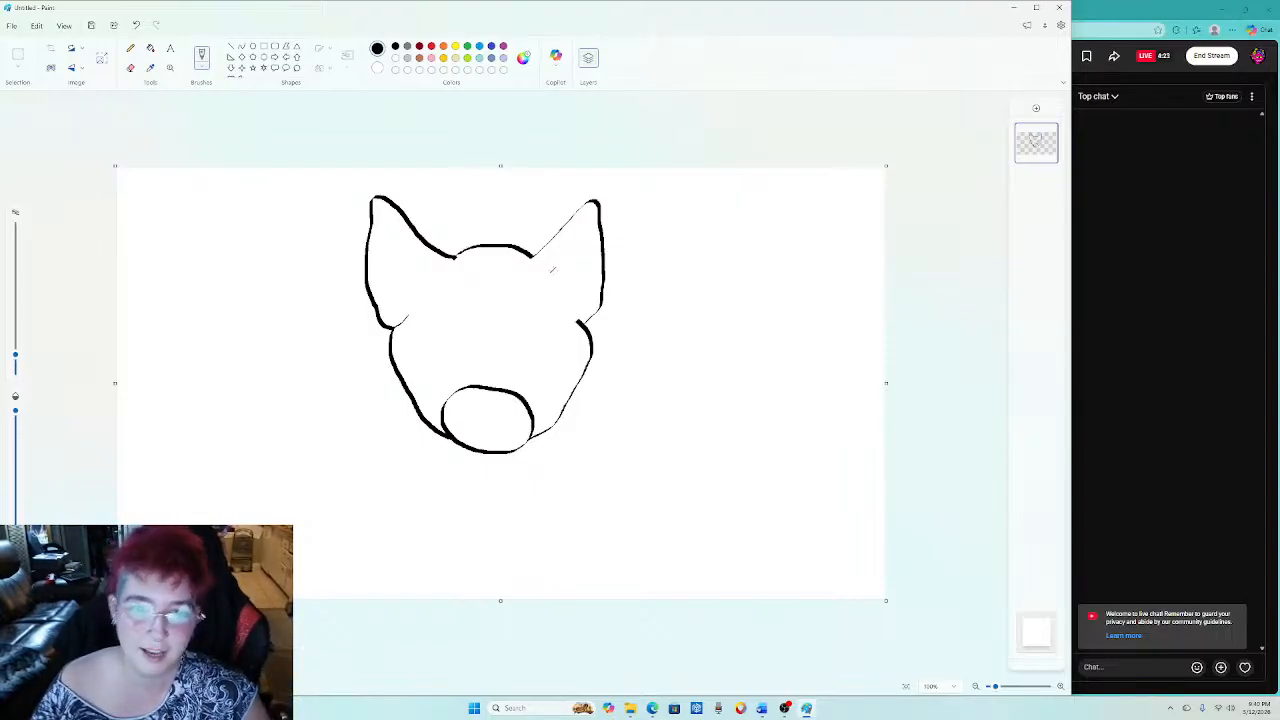
Add inner-ear lines to both ears and draw a small nose with a split, curved mouth inside the muzzle.
drag(552, 278, 592, 222)
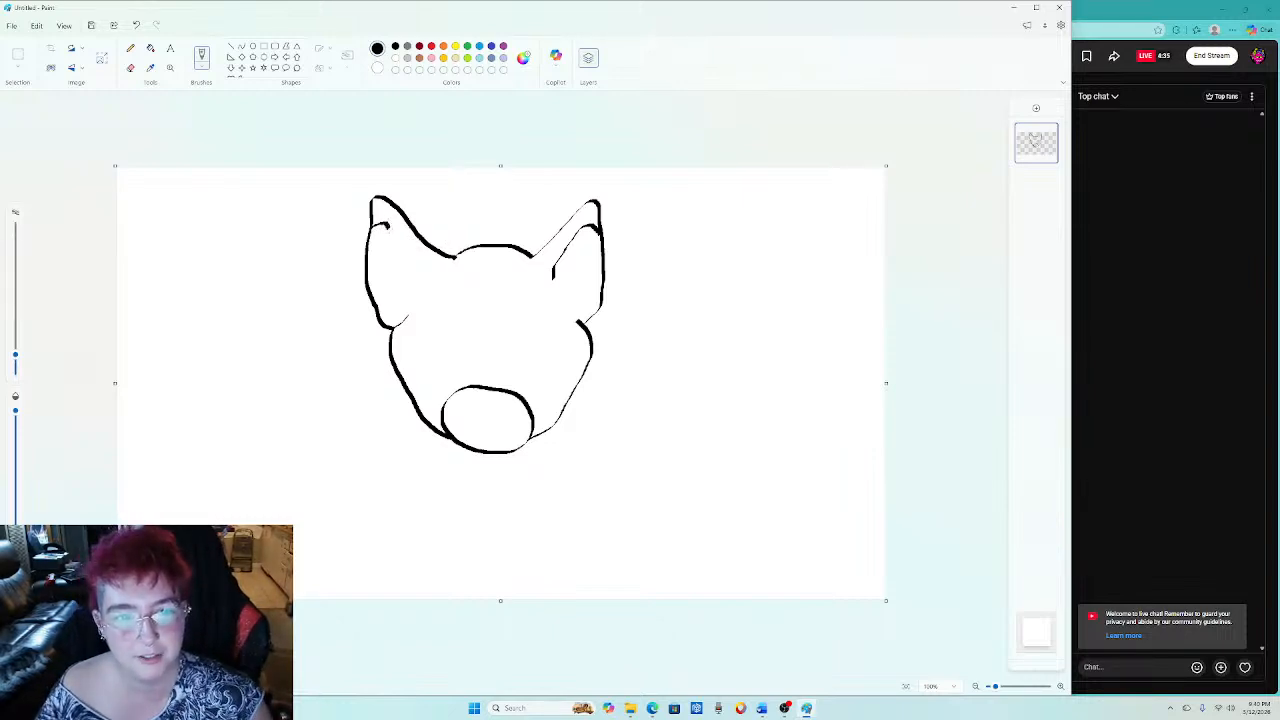
drag(386, 226, 414, 290)
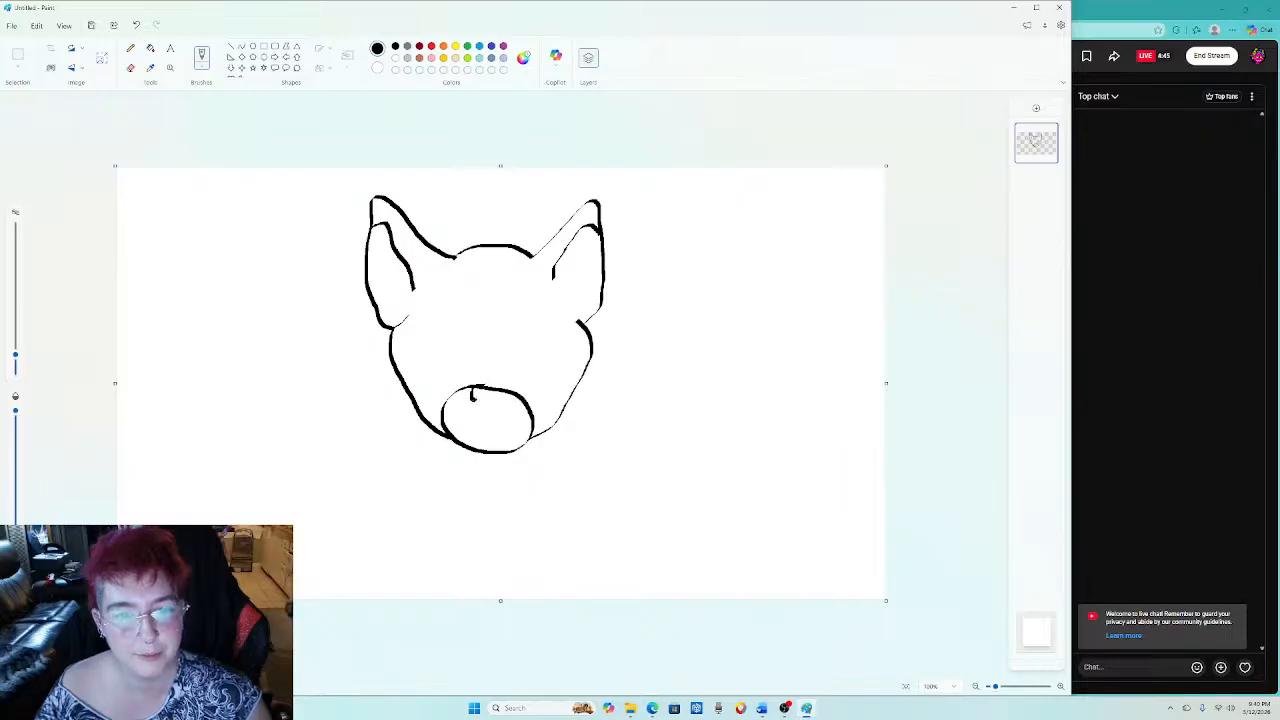
drag(481, 413, 486, 410)
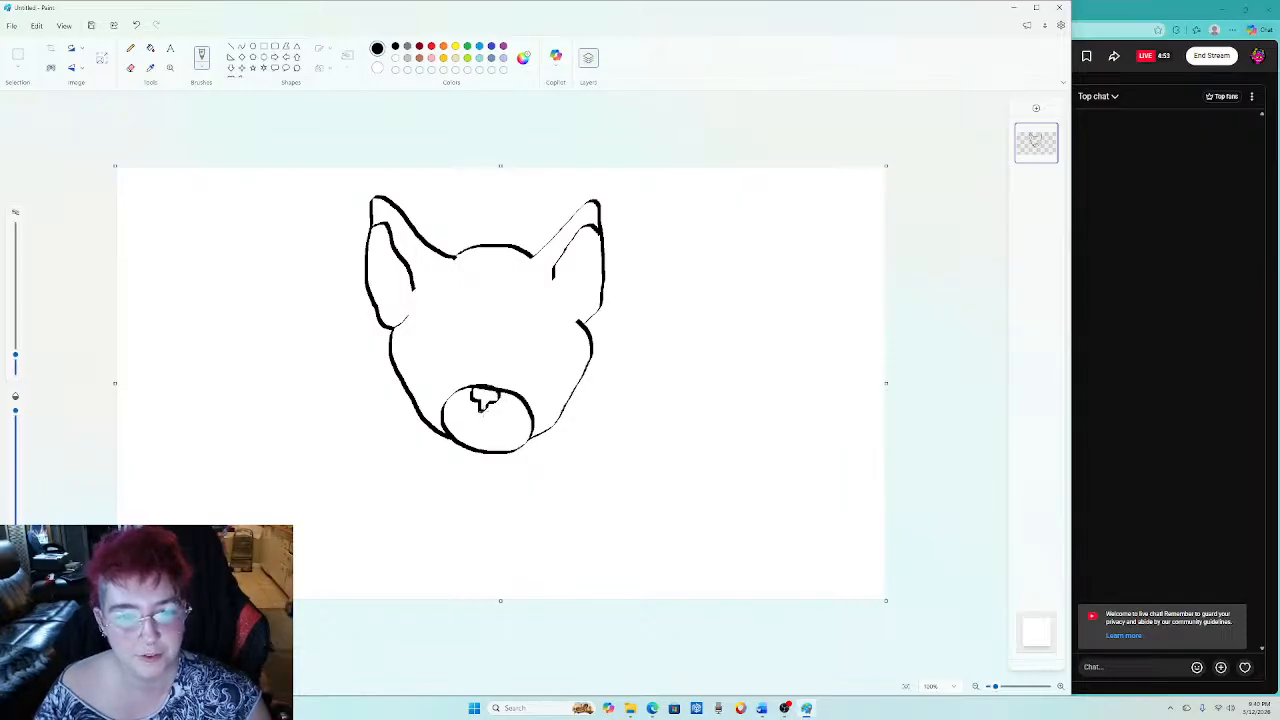
mouse_move(484, 406)
mouse_down()
mouse_move(488, 424)
mouse_move(515, 435)
mouse_move(461, 433)
mouse_up()
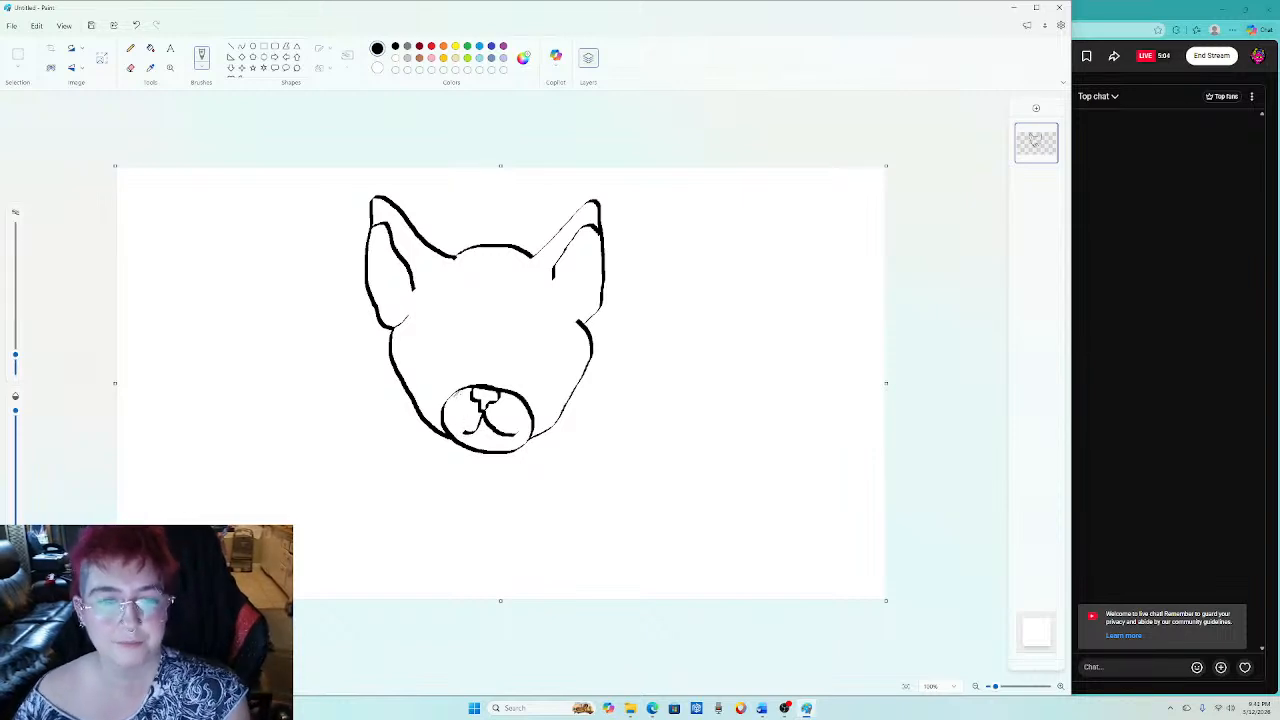
Draw three curved whiskers outward from each side of the muzzle, undoing and redrawing unsatisfactory ones on the left side.
mouse_move(464, 391)
mouse_down()
mouse_move(412, 394)
mouse_move(358, 427)
mouse_up()
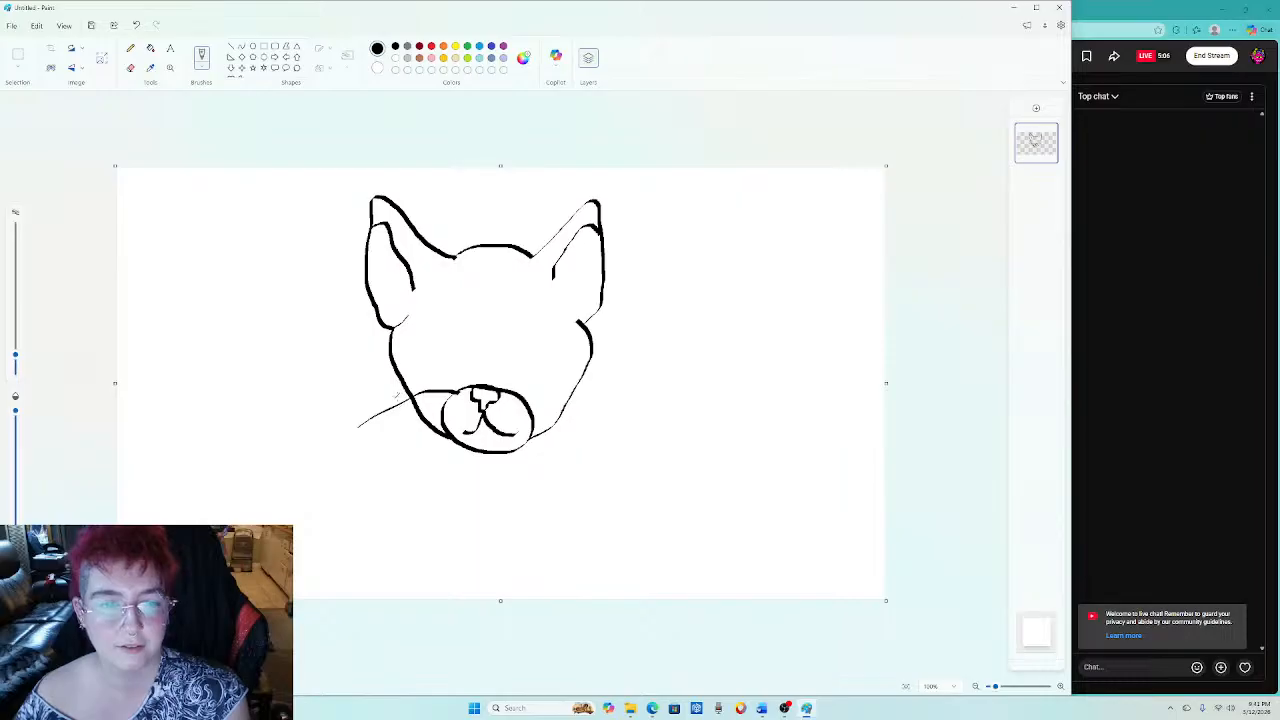
click(136, 25)
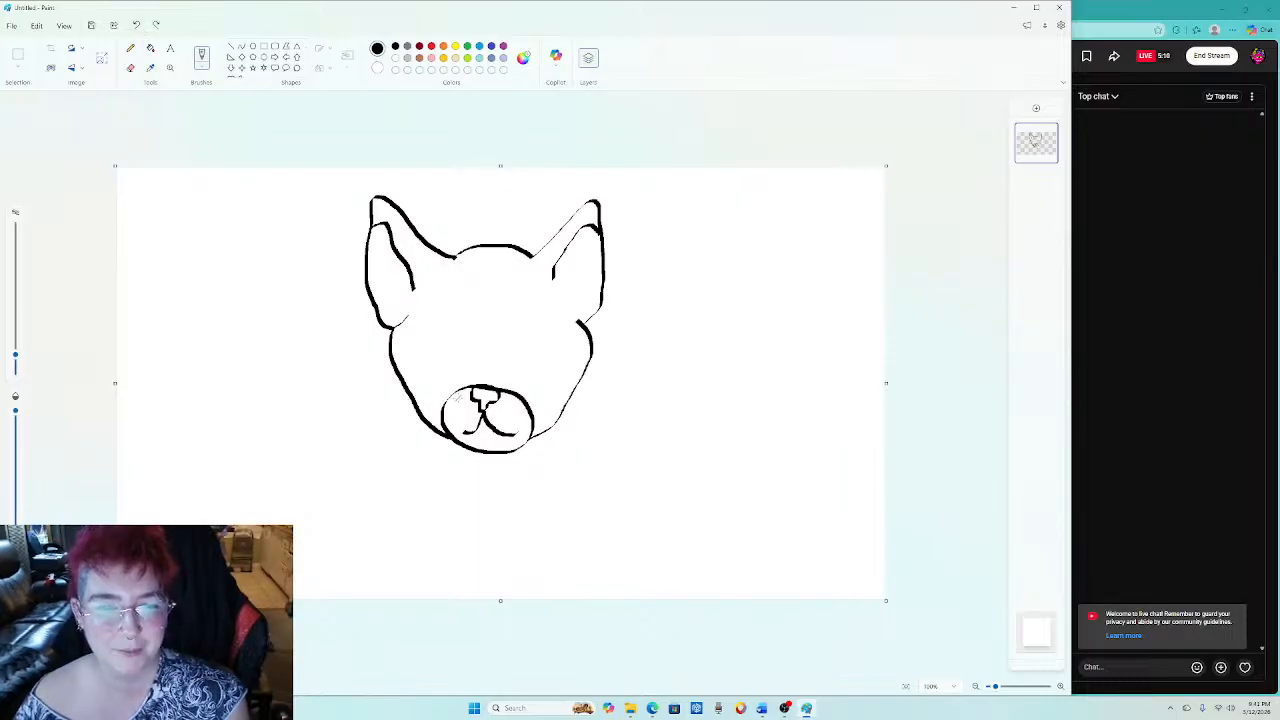
drag(458, 397, 349, 434)
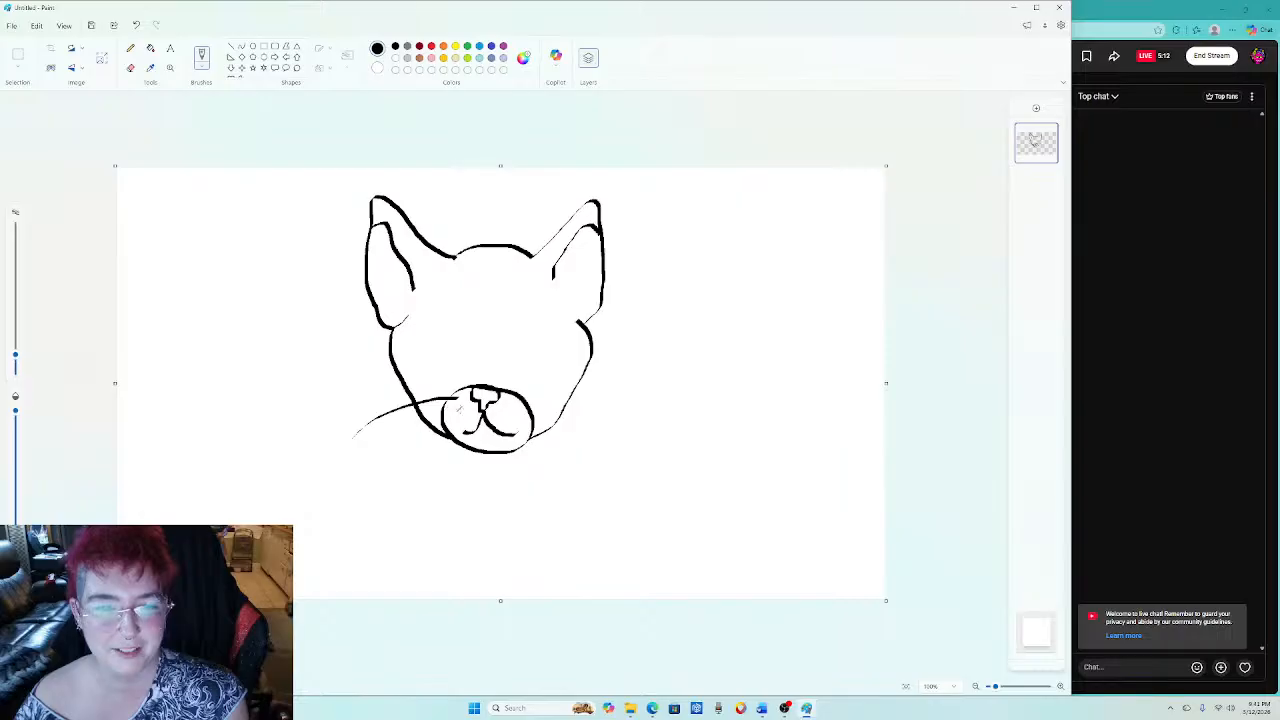
drag(460, 405, 332, 462)
drag(455, 418, 393, 470)
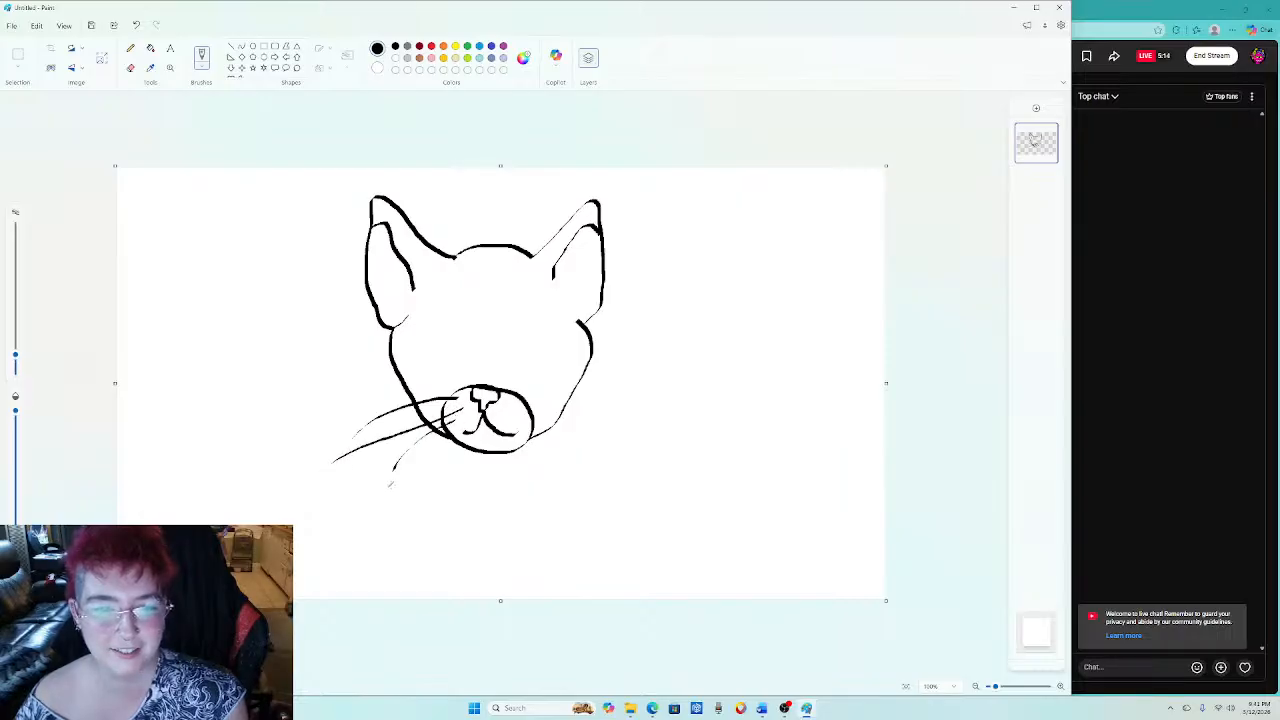
click(136, 25)
click(136, 25)
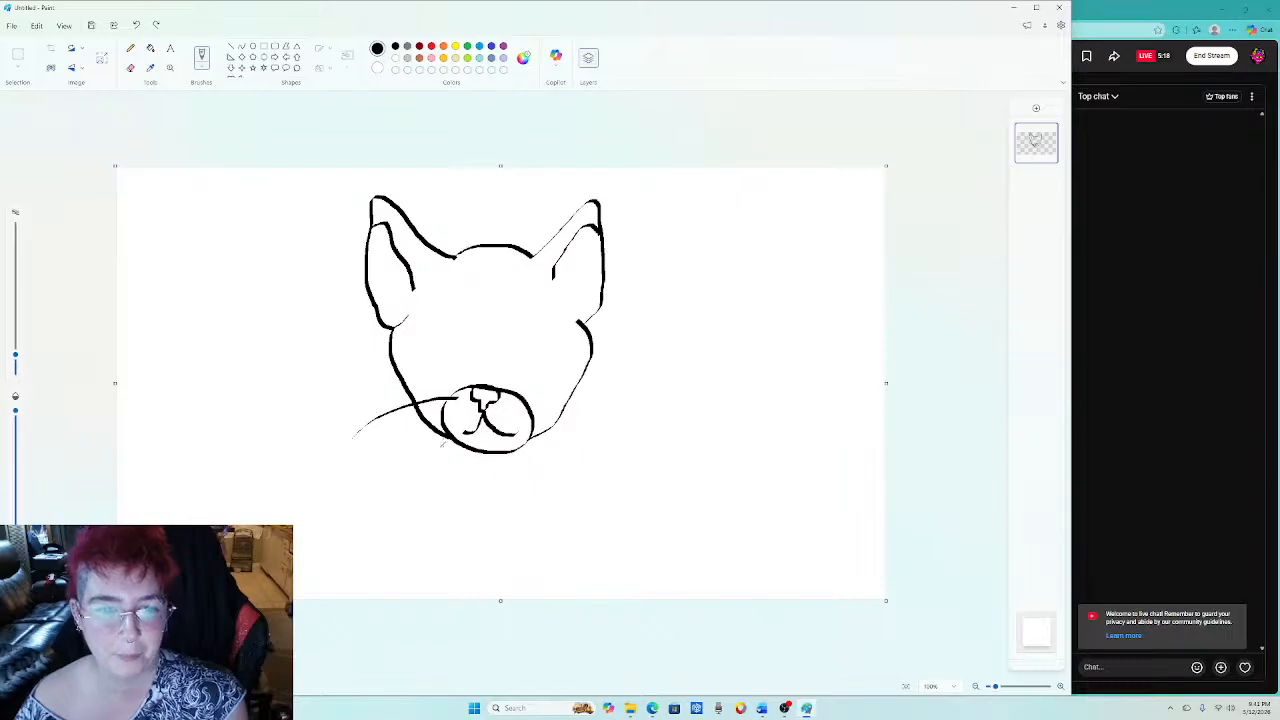
mouse_move(455, 410)
mouse_down()
mouse_move(393, 452)
mouse_move(402, 476)
mouse_up()
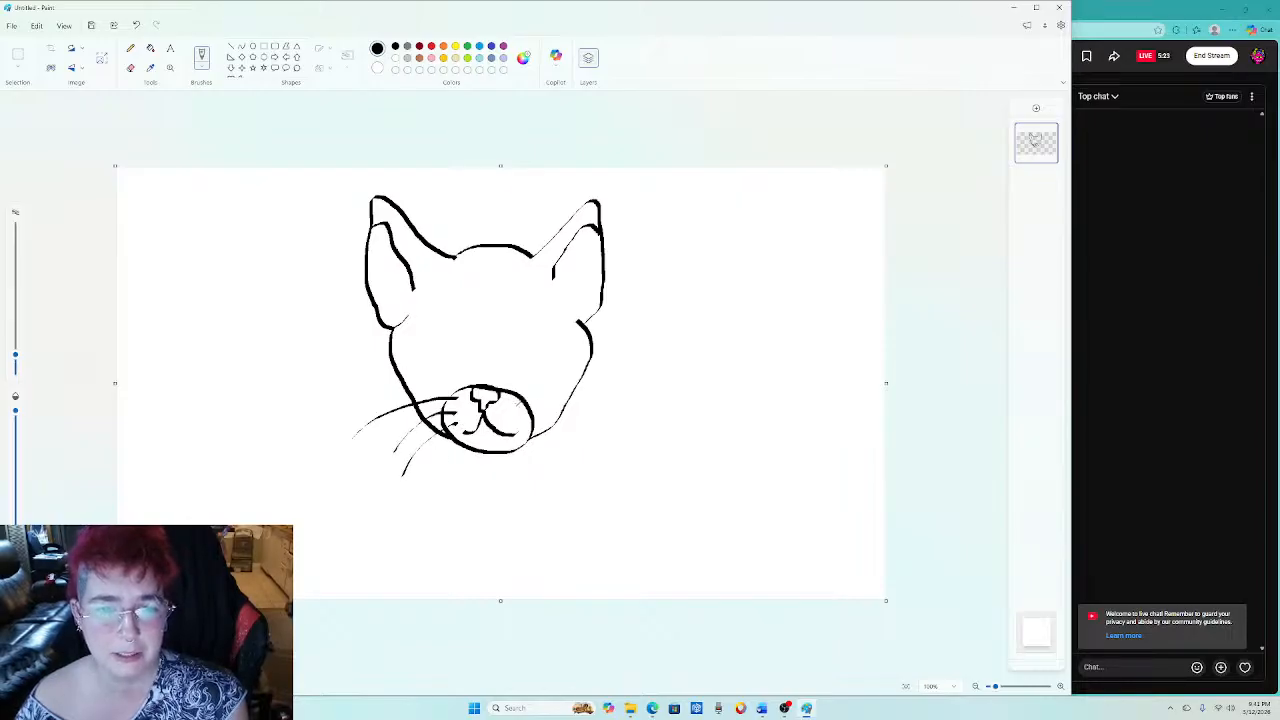
drag(512, 402, 652, 430)
mouse_move(516, 416)
mouse_down()
mouse_move(568, 434)
mouse_move(556, 463)
mouse_up()
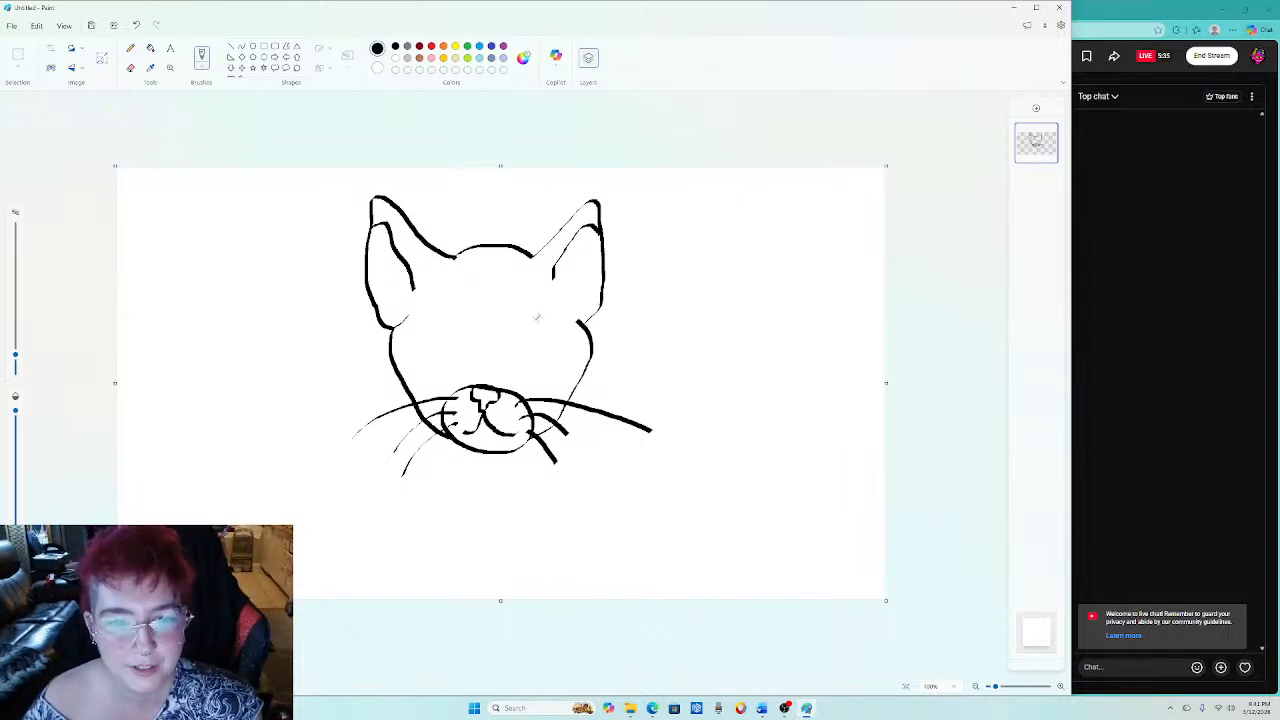
Draw two round eyes above the muzzle, level with each other, and add small curved highlight outlines inside each one.
mouse_move(534, 316)
mouse_down()
mouse_move(526, 347)
mouse_move(550, 340)
mouse_move(549, 322)
mouse_up()
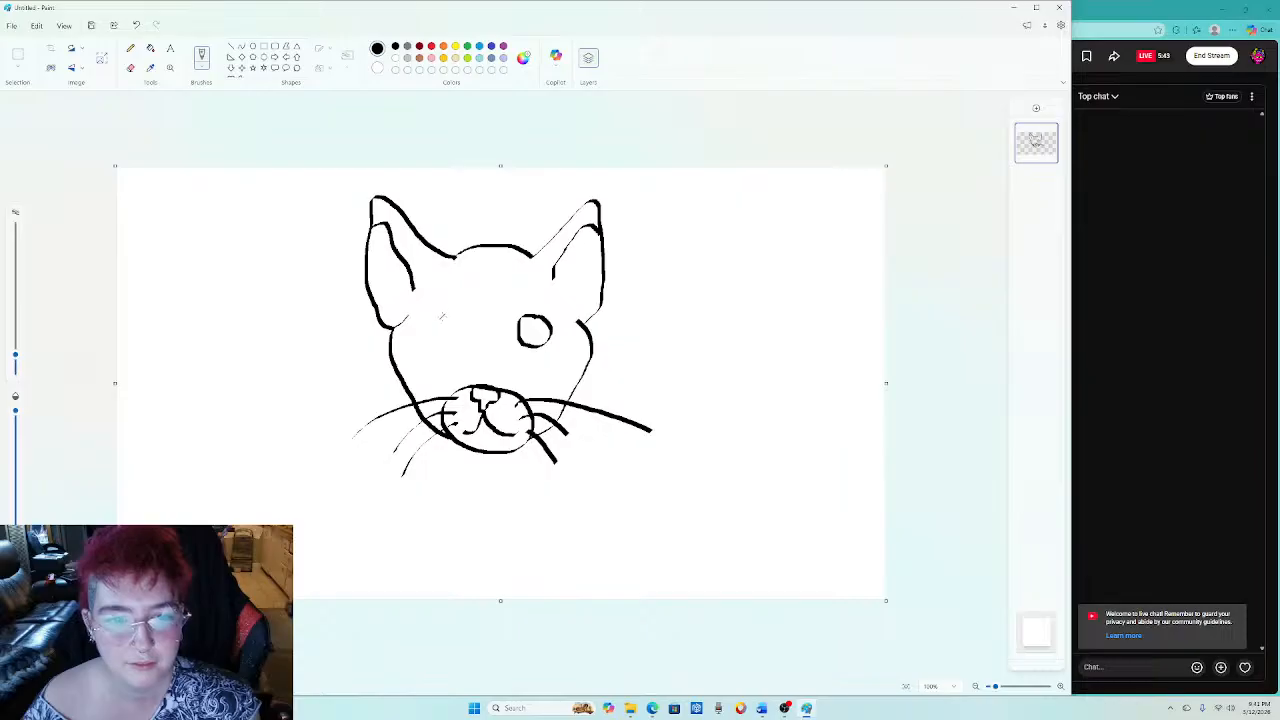
mouse_move(440, 316)
mouse_down()
mouse_move(414, 333)
mouse_move(418, 345)
mouse_move(440, 350)
mouse_move(454, 326)
mouse_move(437, 314)
mouse_up()
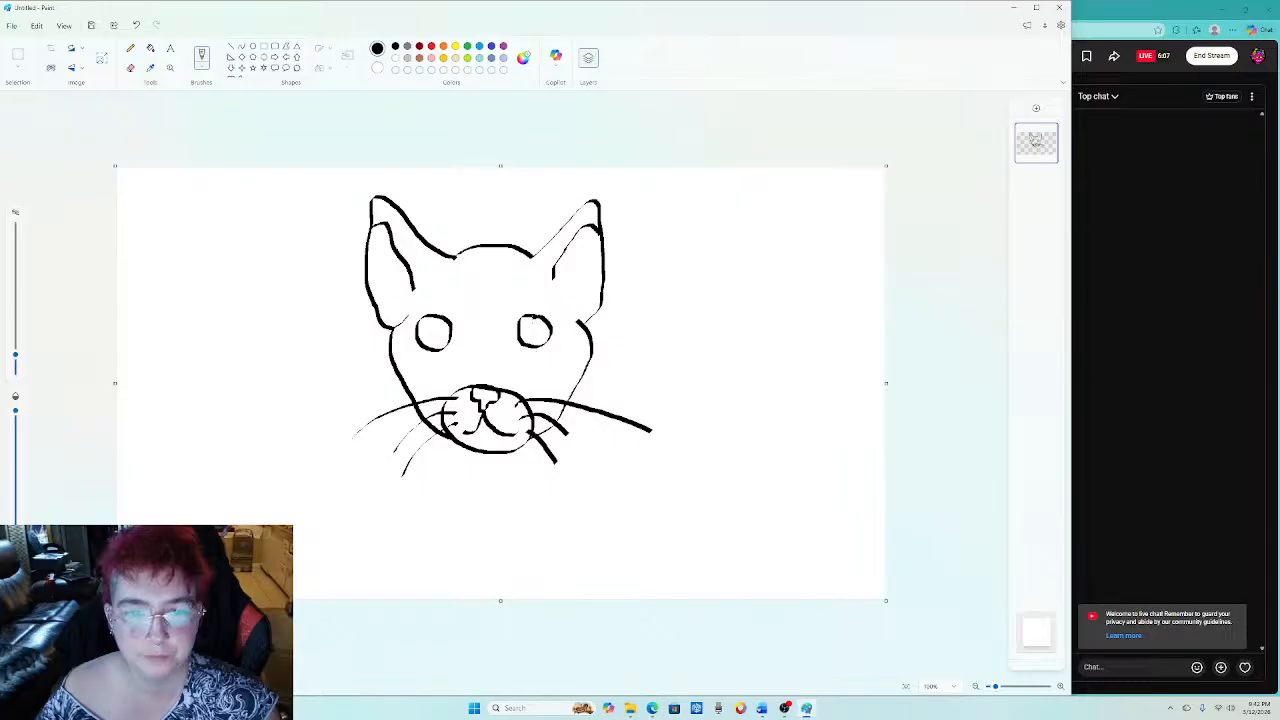
drag(532, 321, 533, 334)
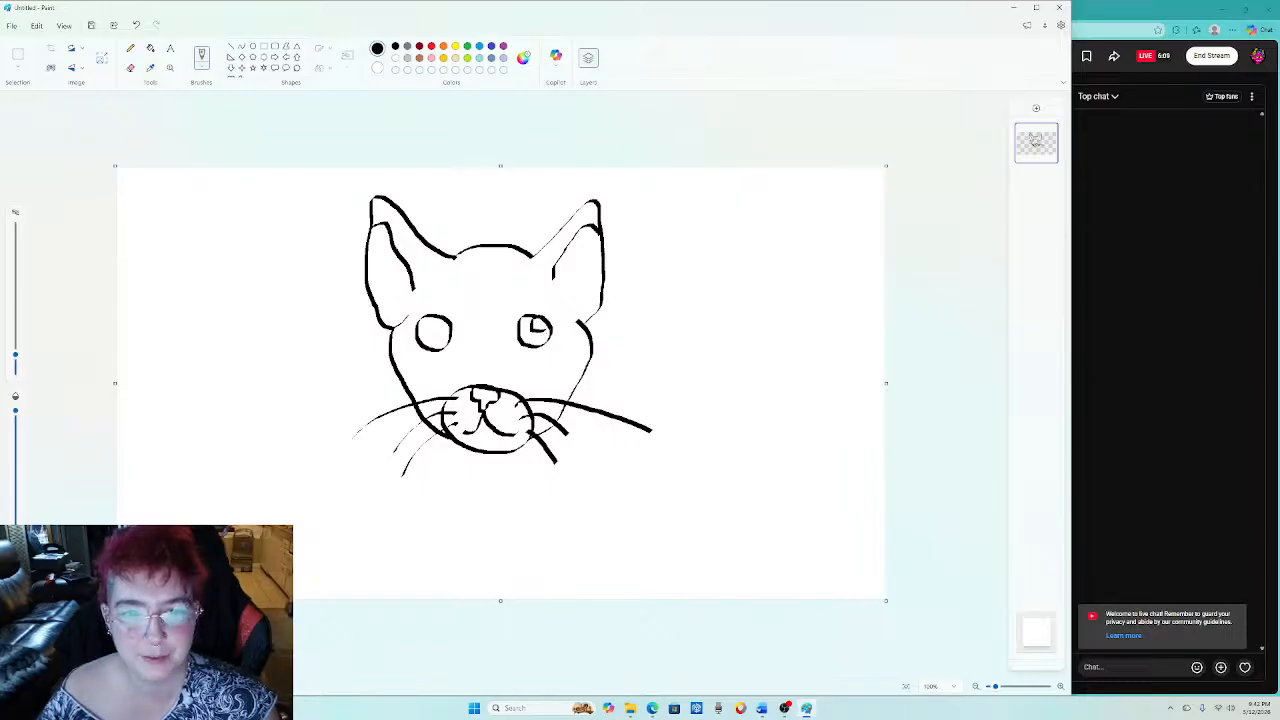
mouse_move(535, 329)
mouse_down()
mouse_move(522, 344)
mouse_move(539, 330)
mouse_up()
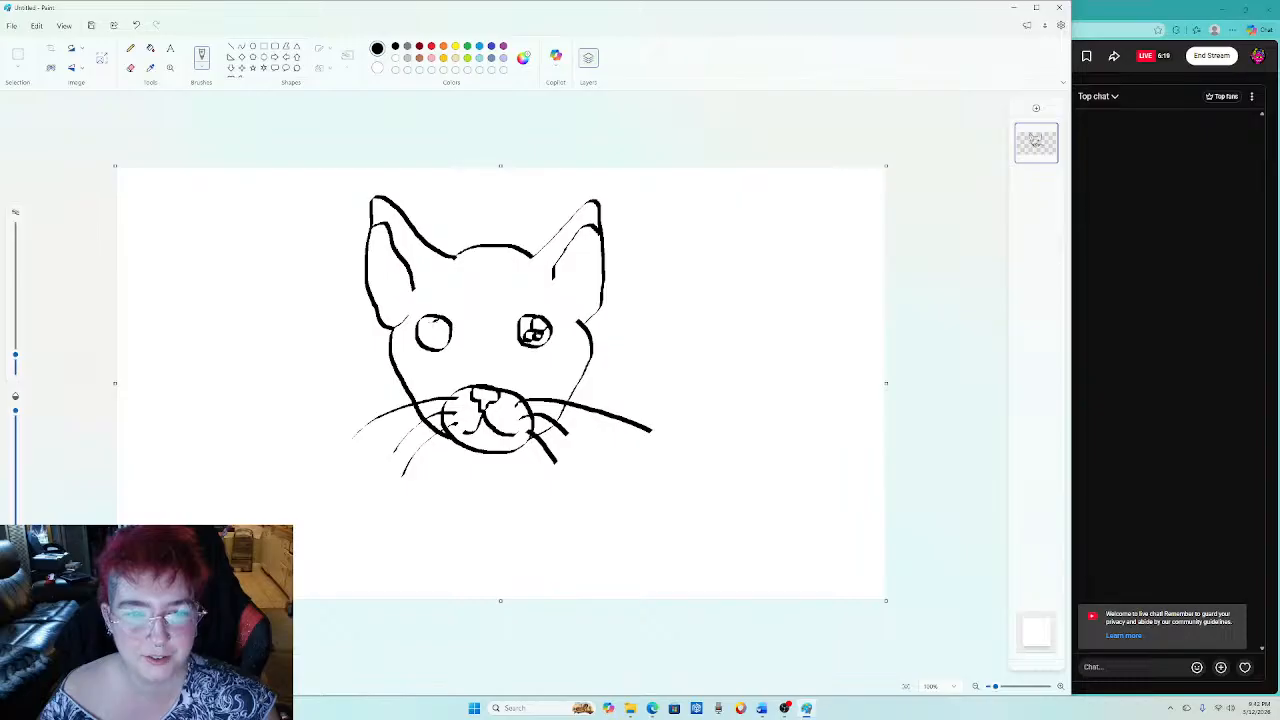
mouse_move(434, 325)
mouse_down()
mouse_move(431, 336)
mouse_move(438, 321)
mouse_up()
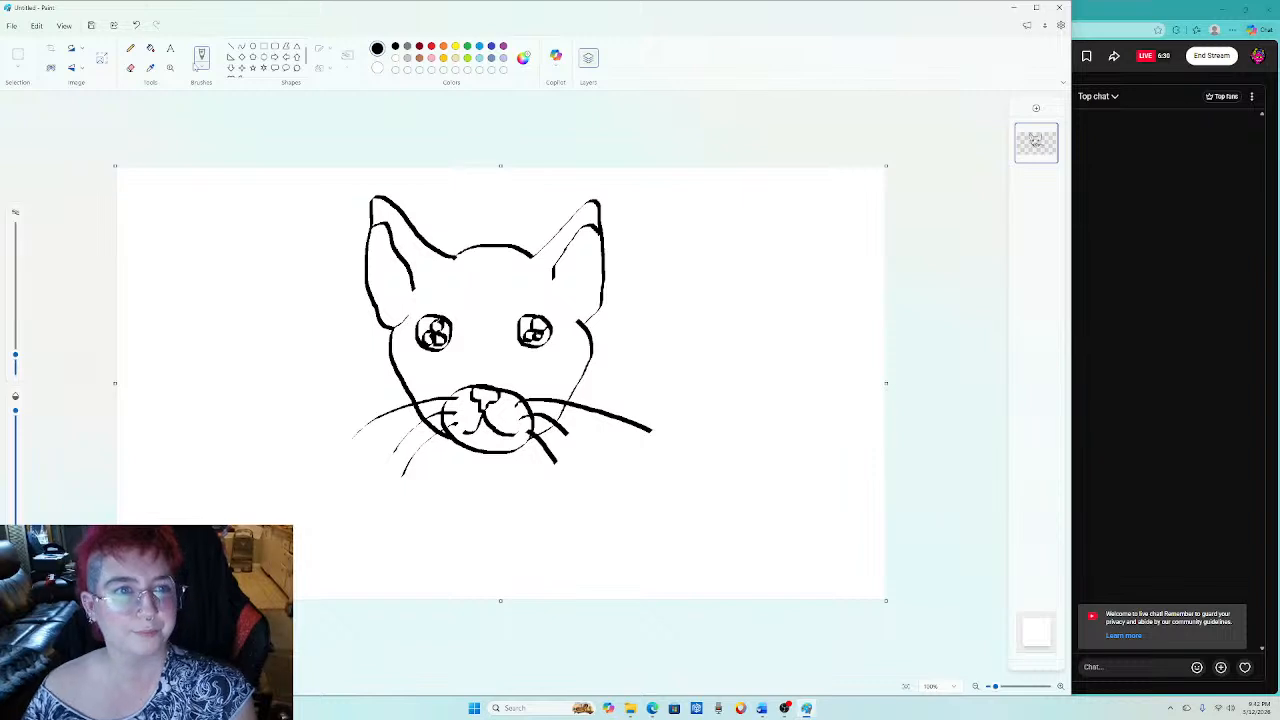
Fill the areas around the highlights in both eyes with black, leaving the small highlights white.
click(150, 48)
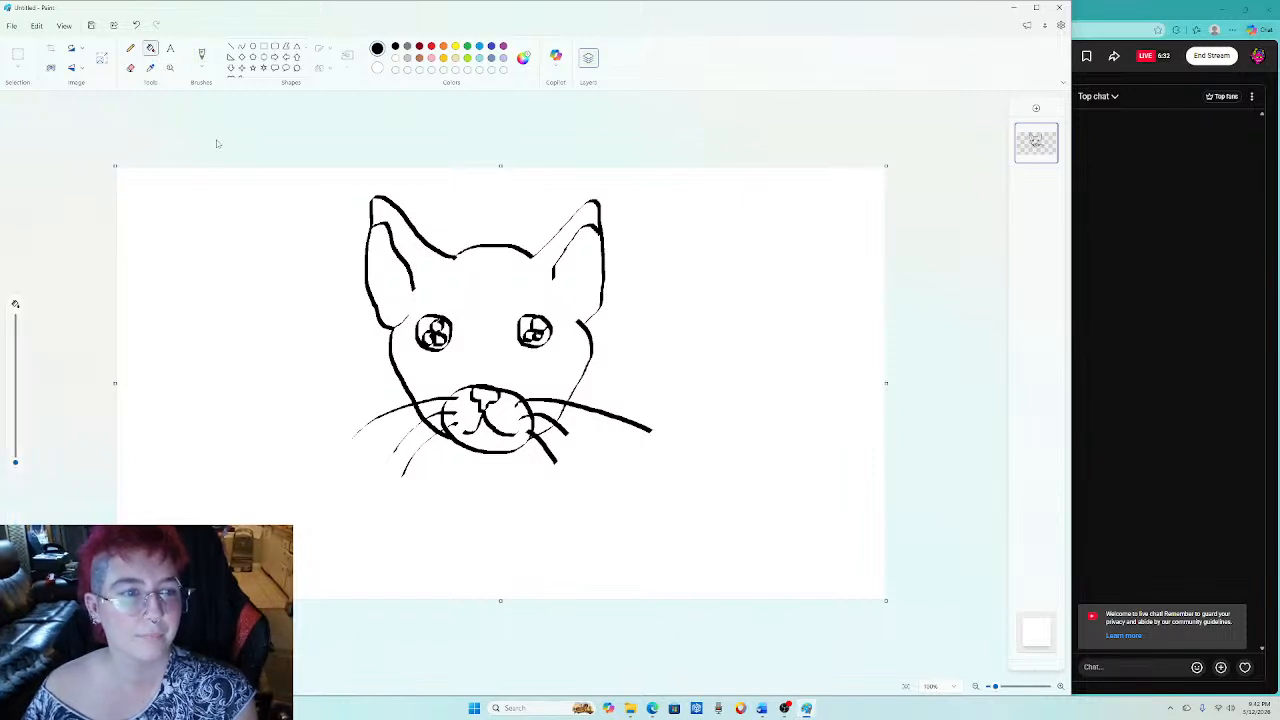
click(426, 326)
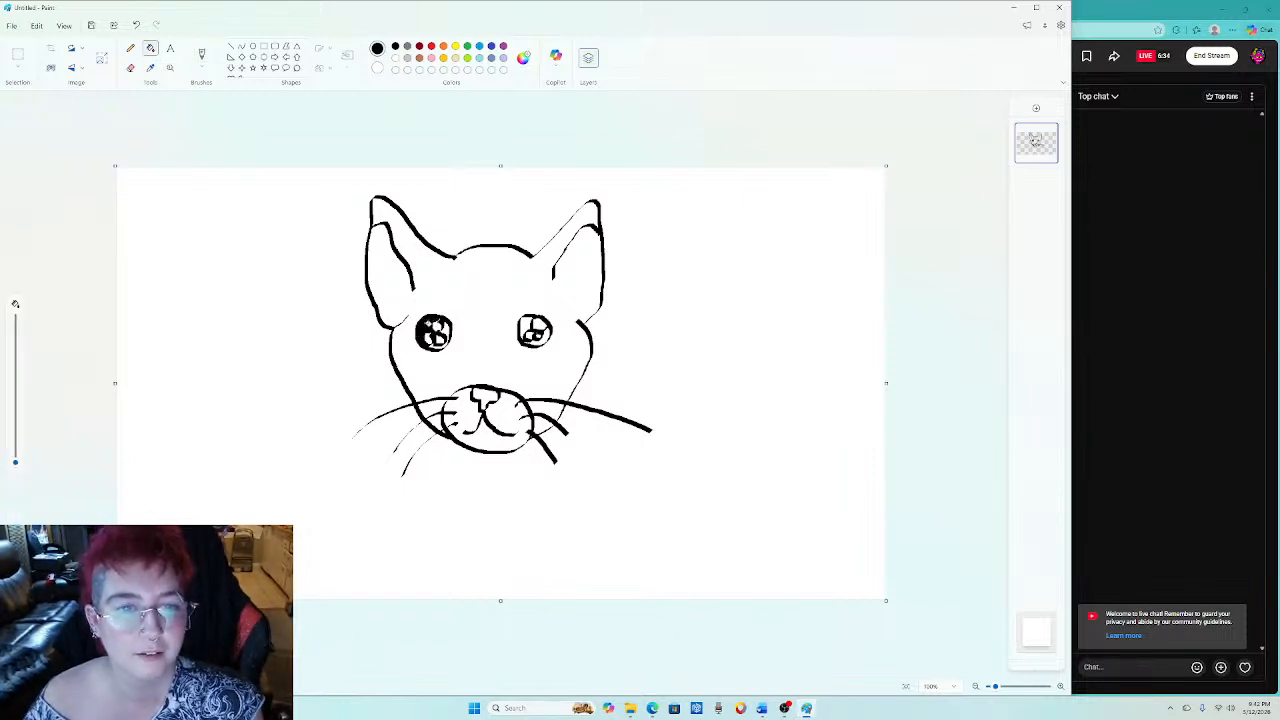
click(446, 338)
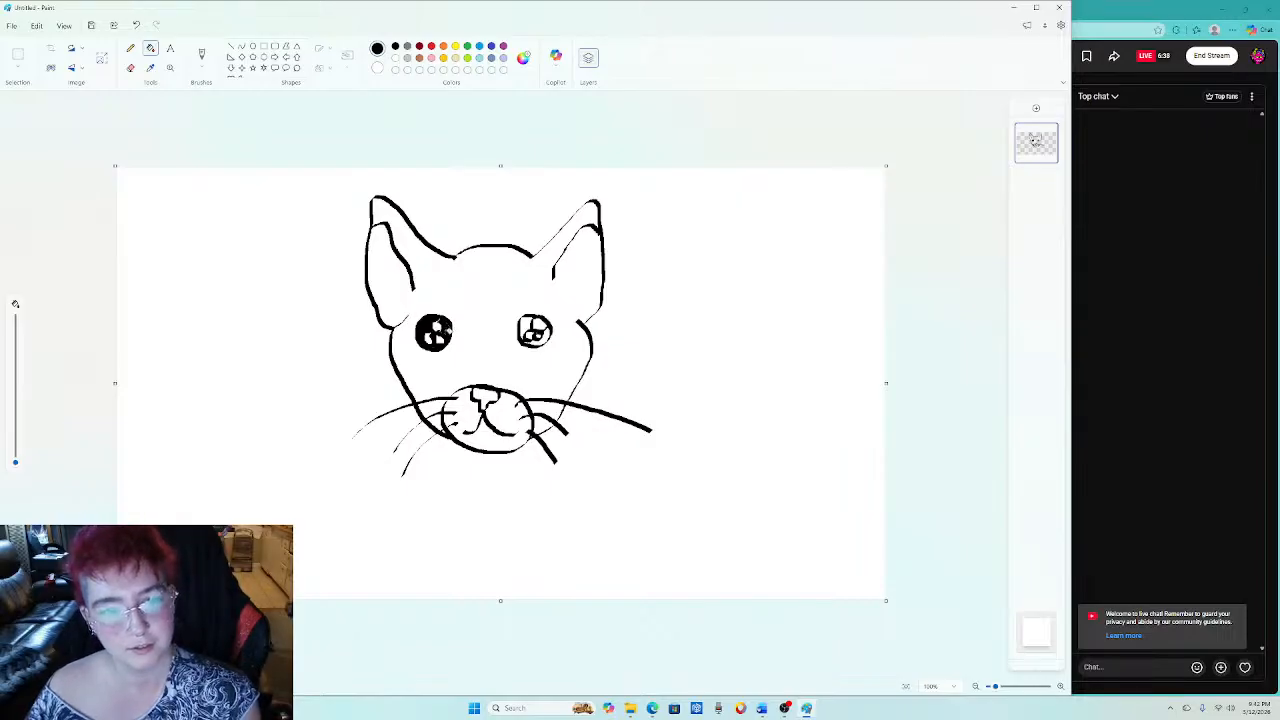
click(522, 328)
click(527, 325)
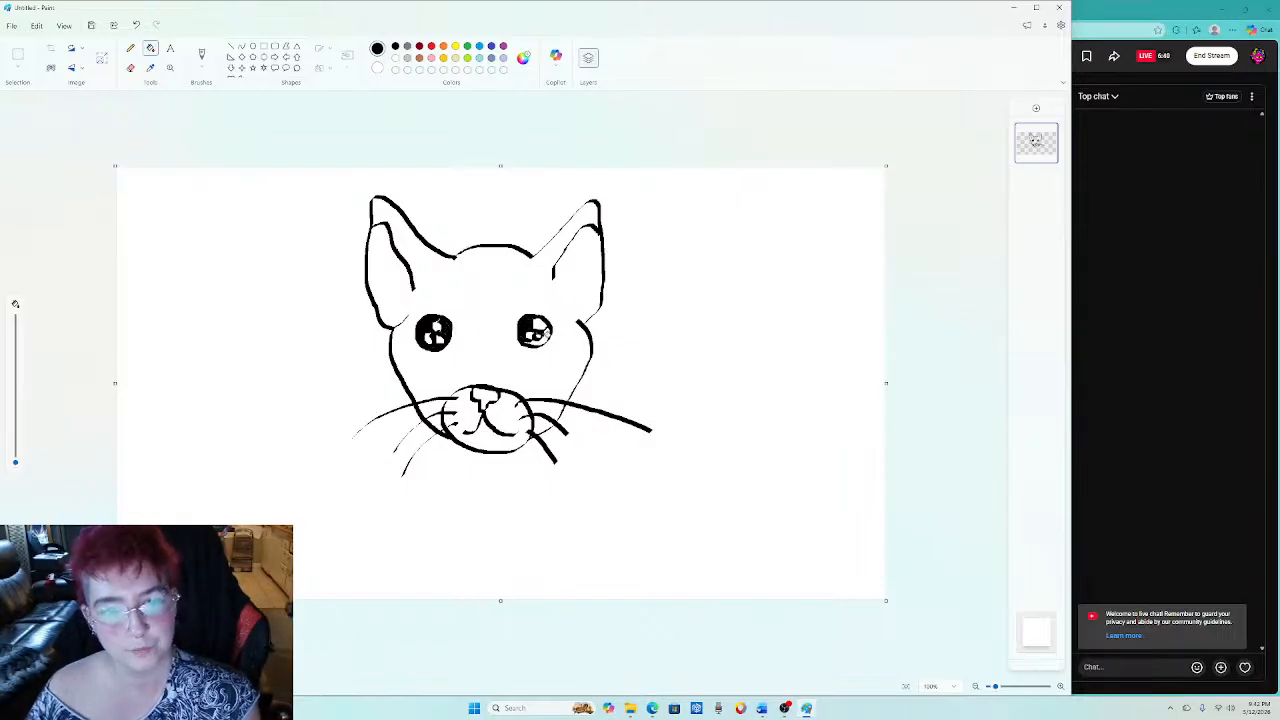
click(543, 338)
click(543, 336)
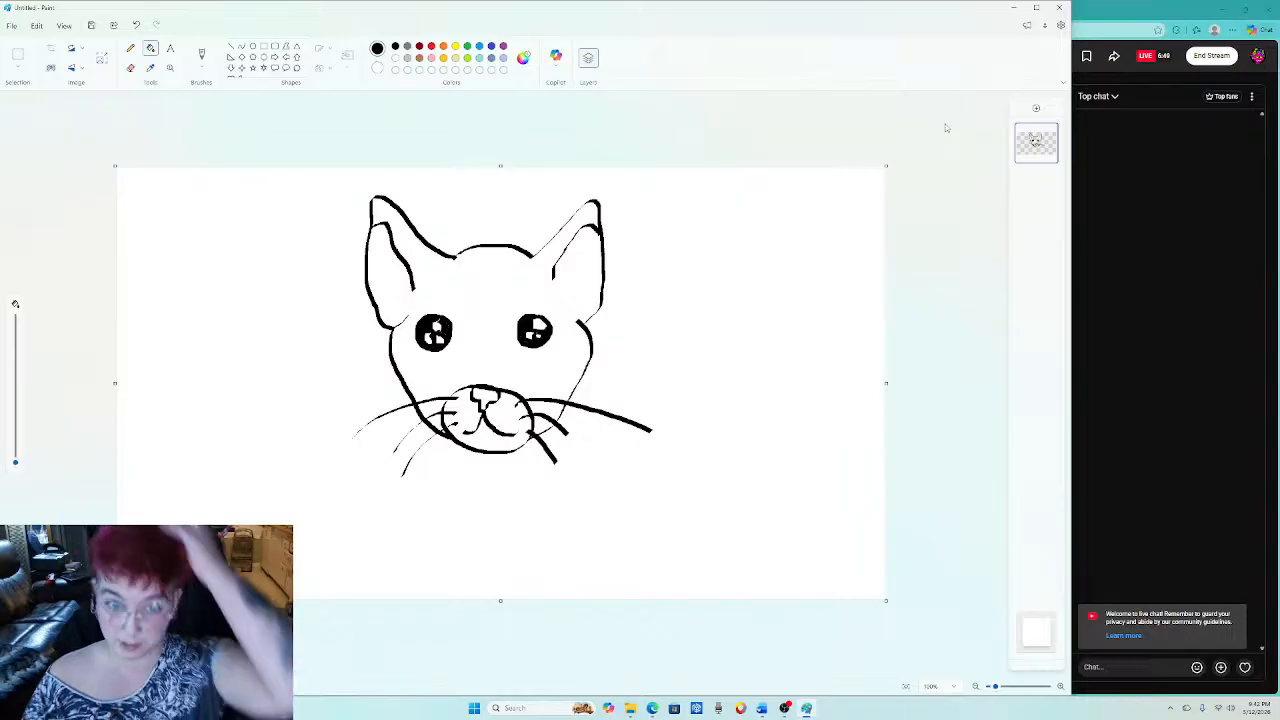
Add a new layer and move it beneath the cat line-art layer.
click(1036, 109)
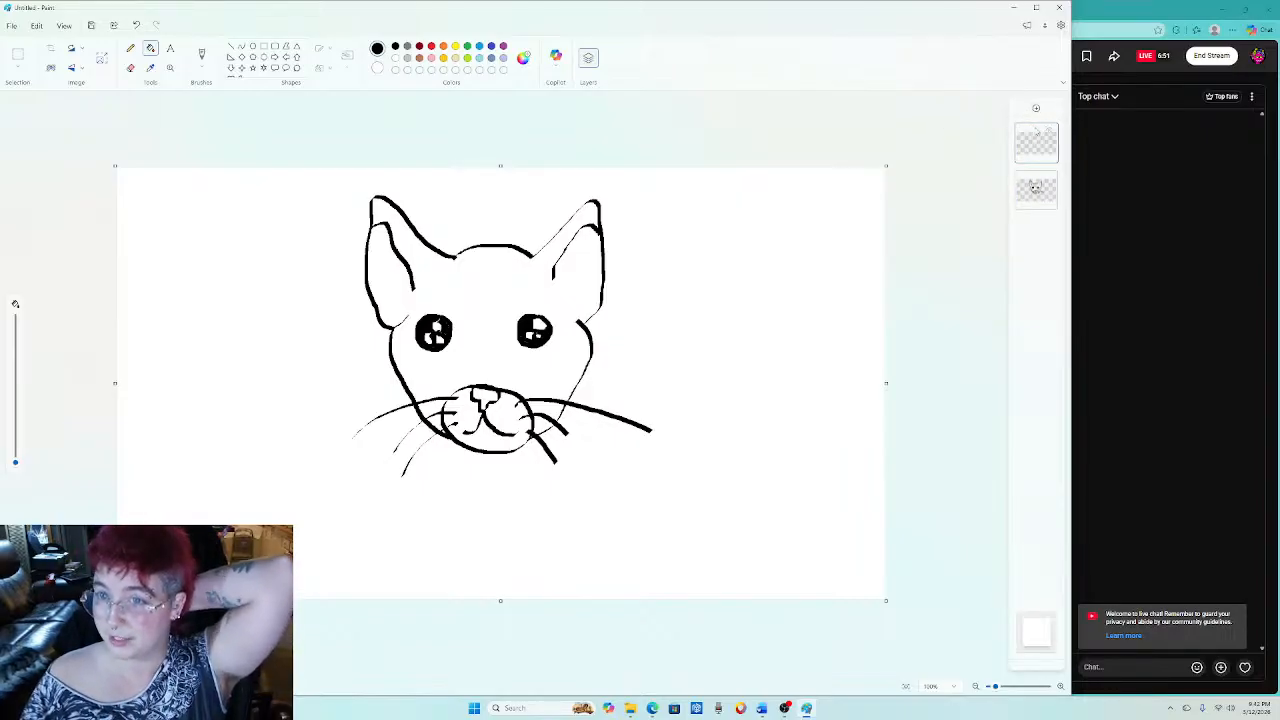
drag(1040, 141, 1038, 198)
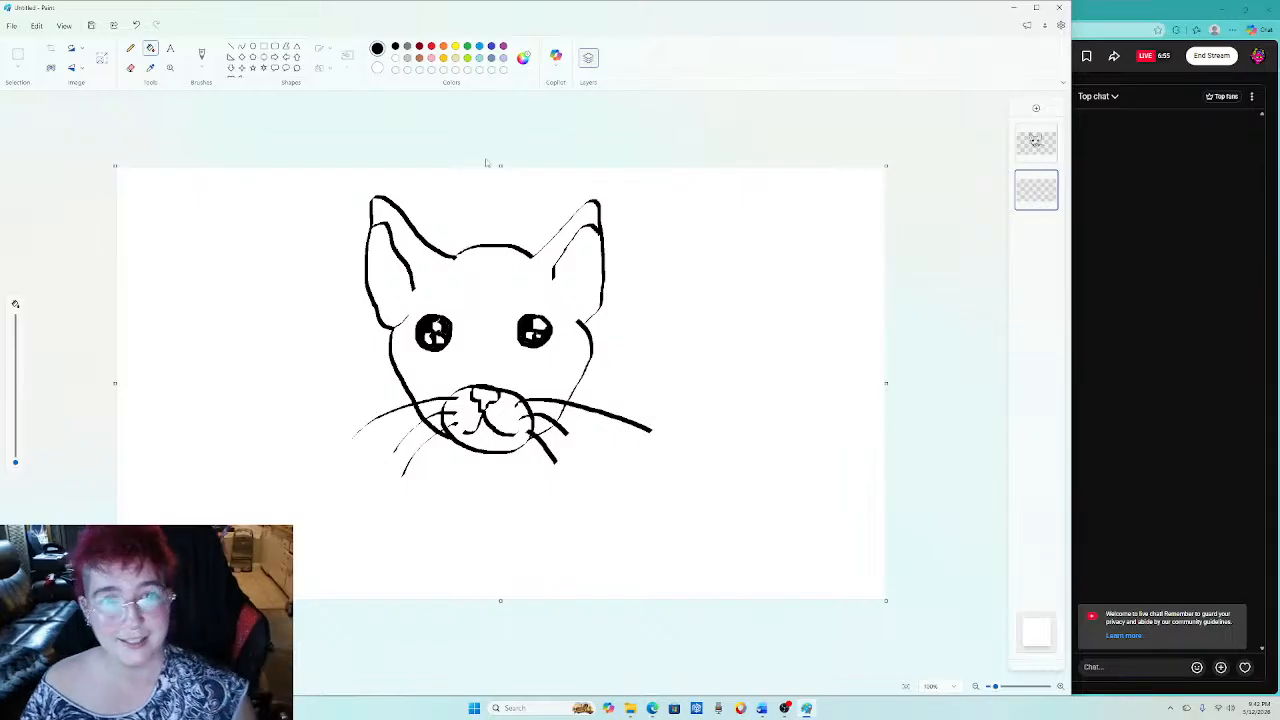
Try the Marker brush with a short black stroke beside the cat, undo it and reduce the brush size.
click(204, 70)
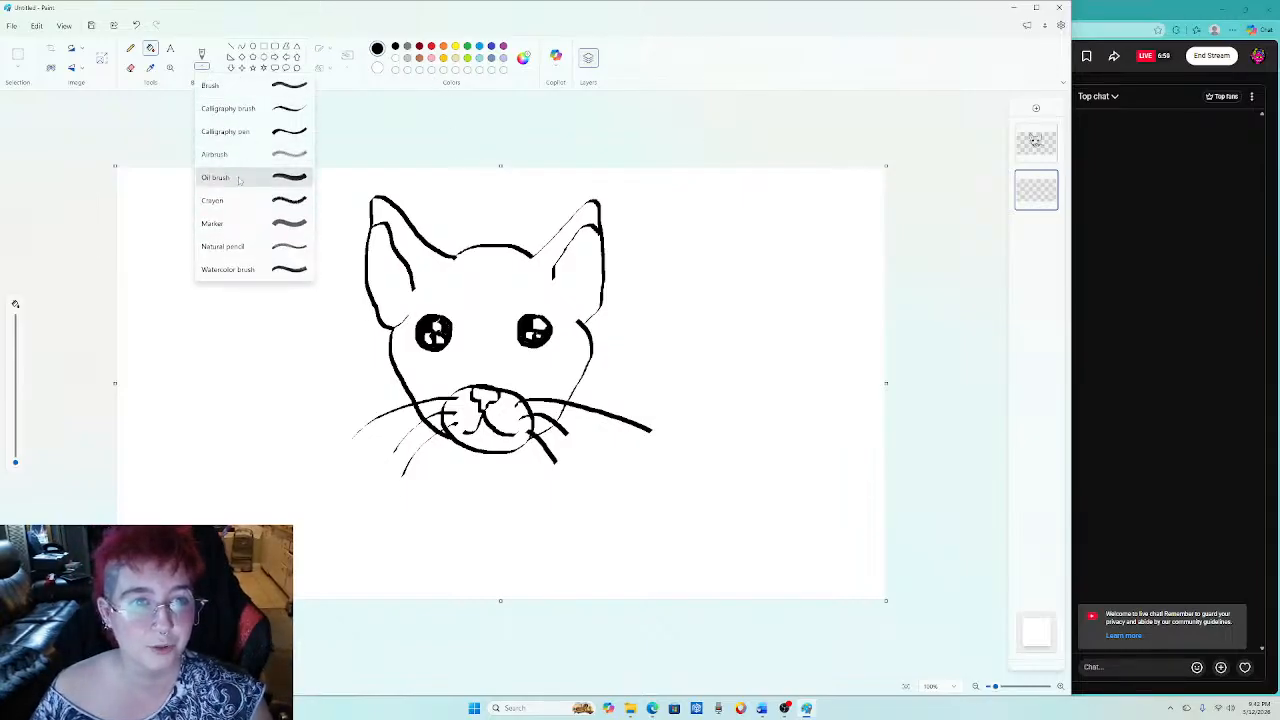
click(261, 224)
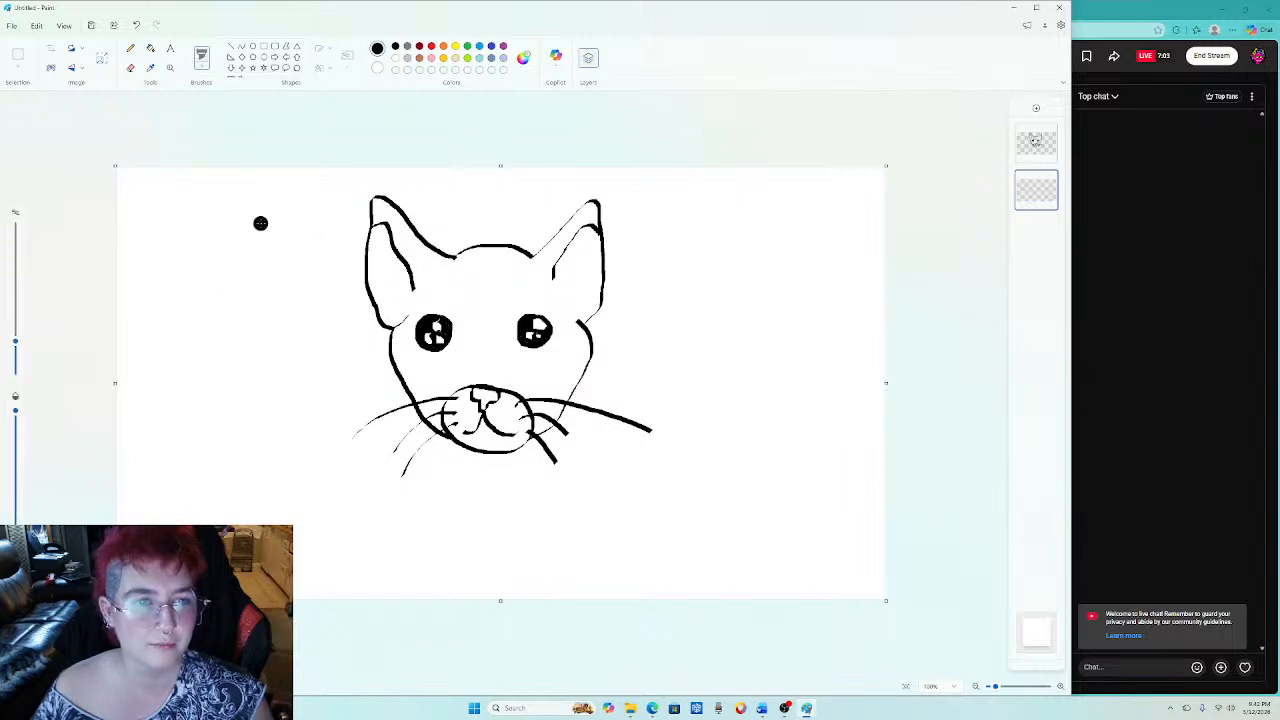
drag(260, 223, 245, 252)
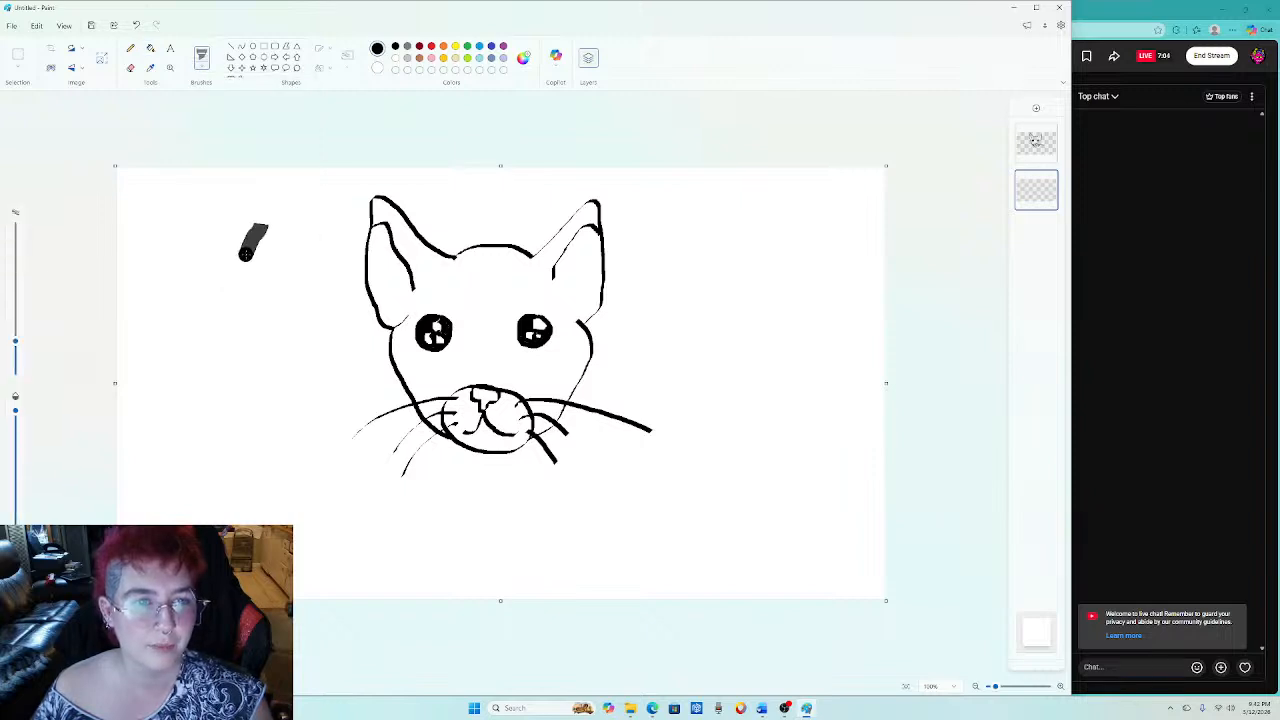
click(136, 25)
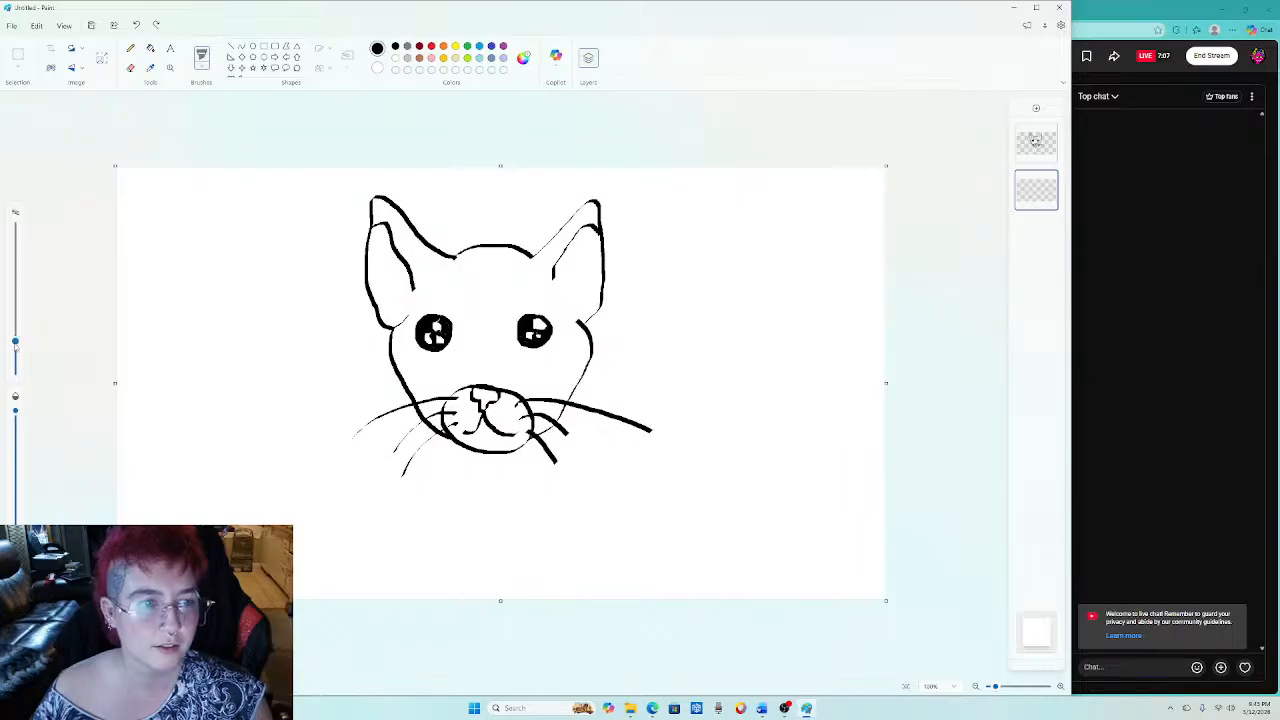
drag(20, 348, 20, 368)
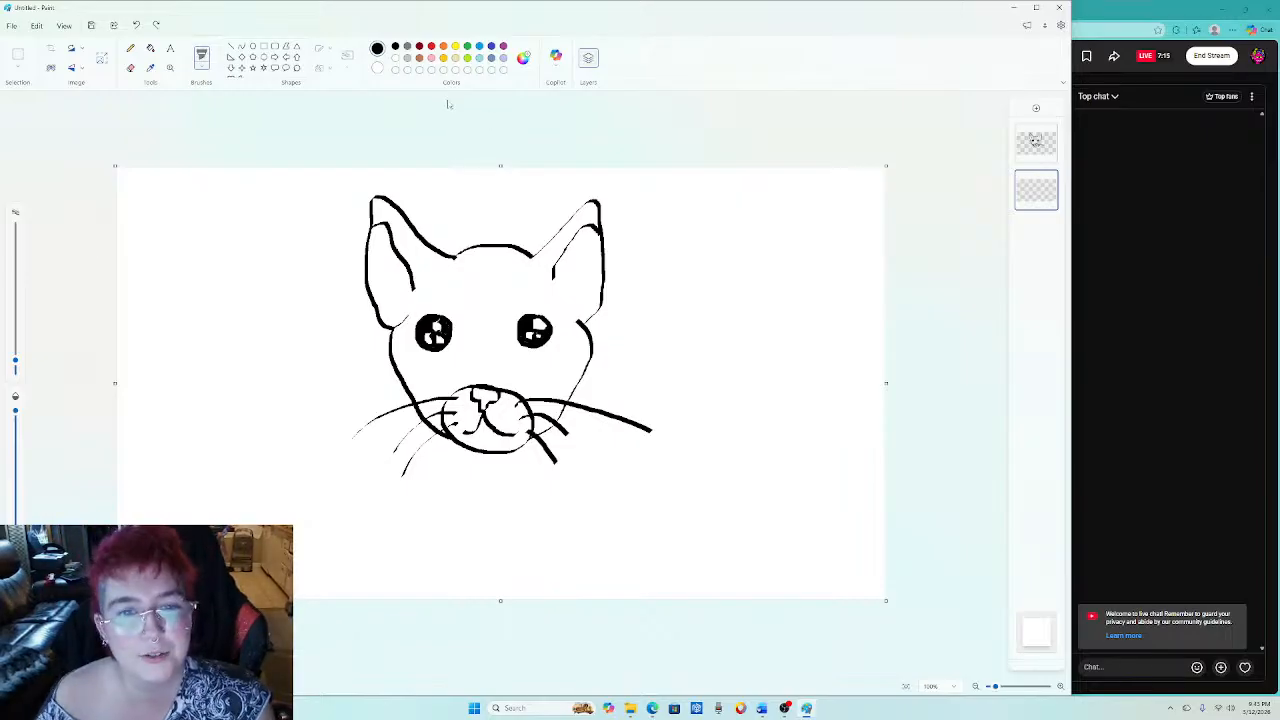
Try a brown marker ring inside the head outline and a small cross above the head, undoing all the marker strokes.
click(419, 58)
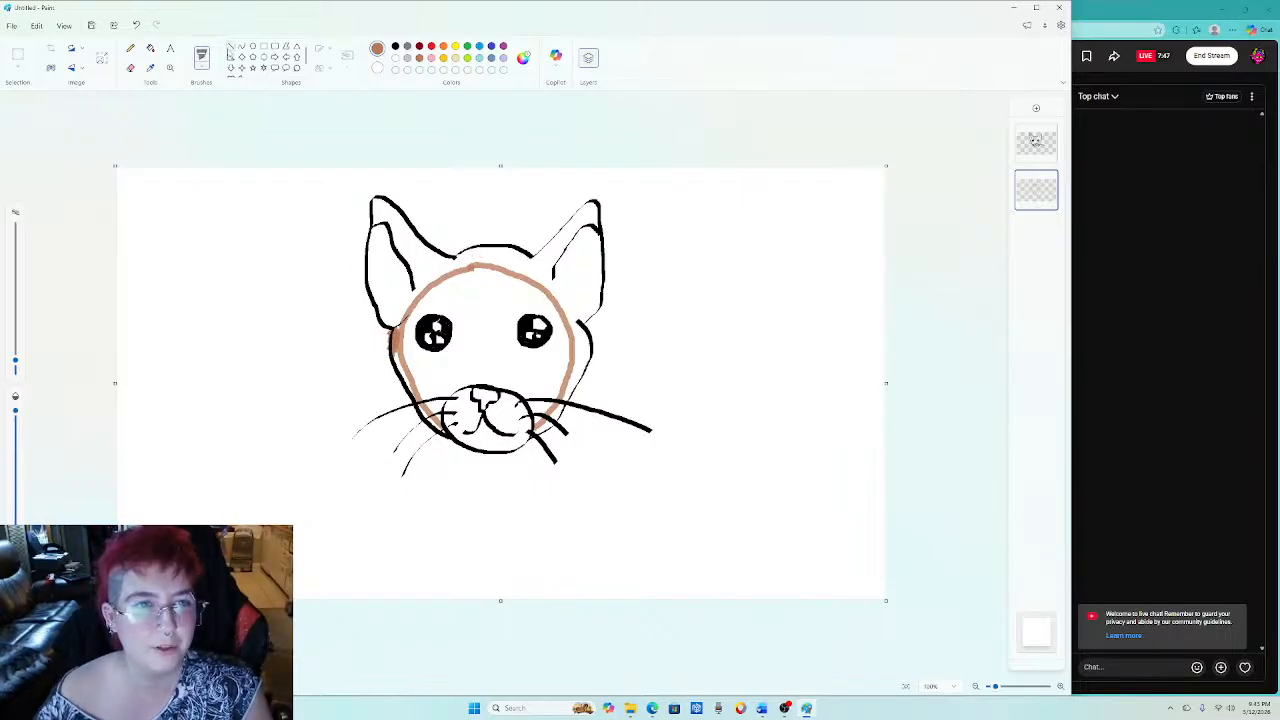
click(137, 25)
click(137, 25)
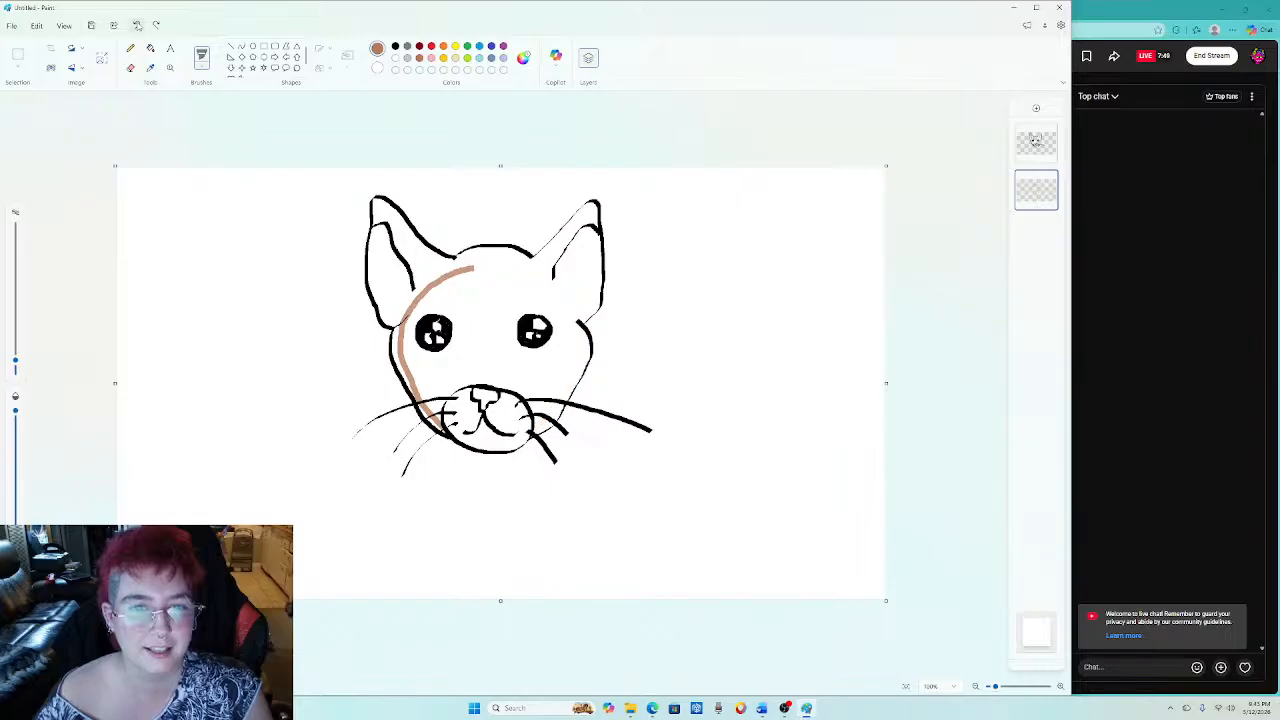
click(137, 25)
mouse_move(453, 203)
mouse_down()
mouse_move(520, 203)
mouse_move(485, 223)
mouse_up()
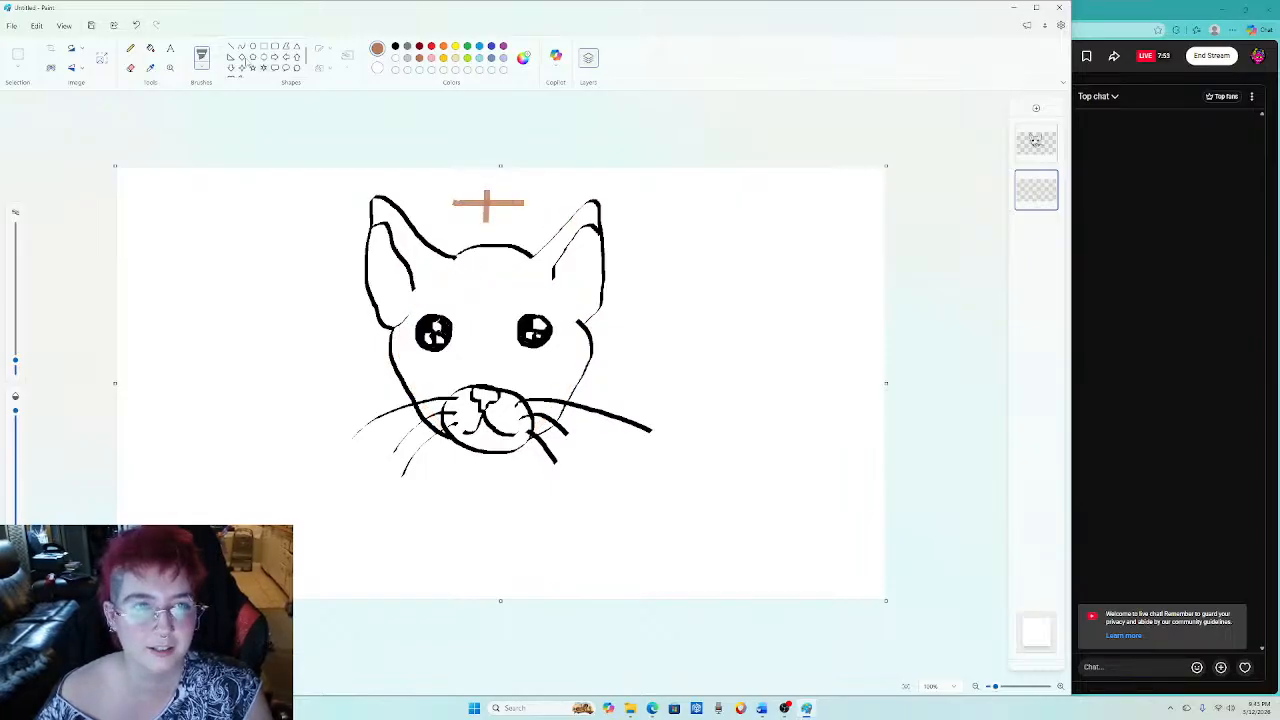
click(137, 26)
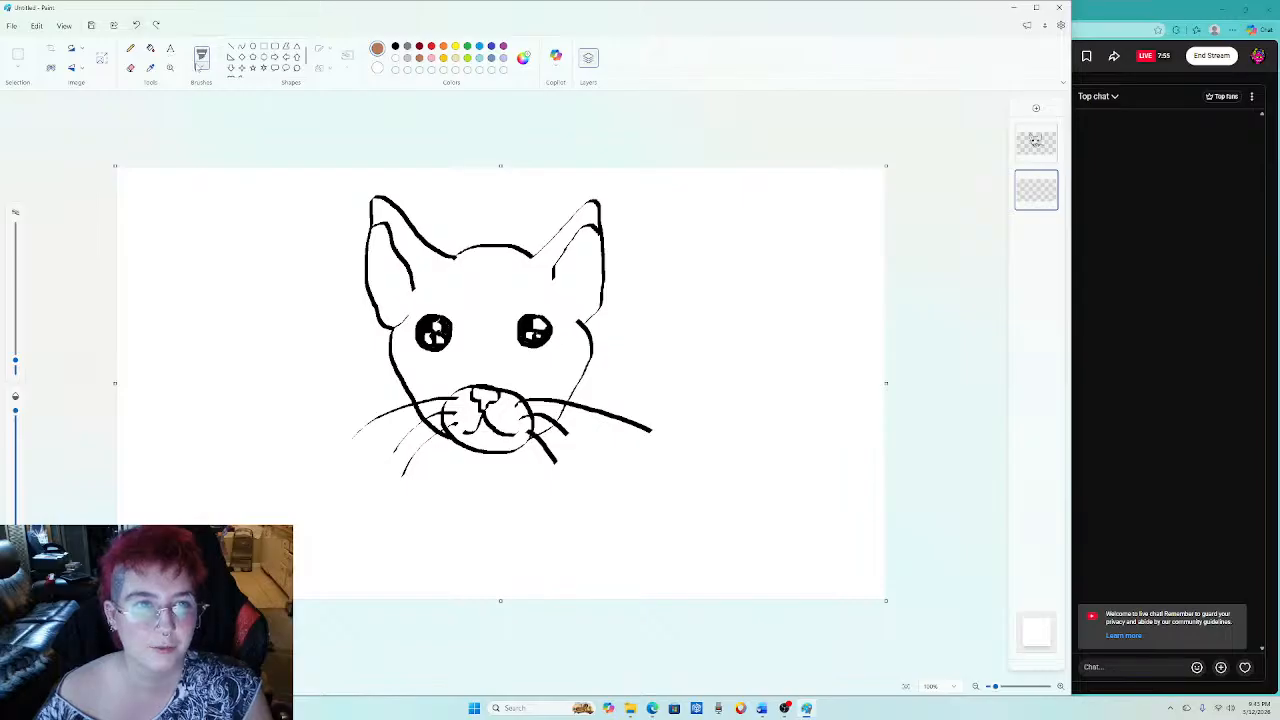
Switch to the Crayon brush, testing it with a brown curved stroke beside the cat and undoing that stroke.
click(201, 58)
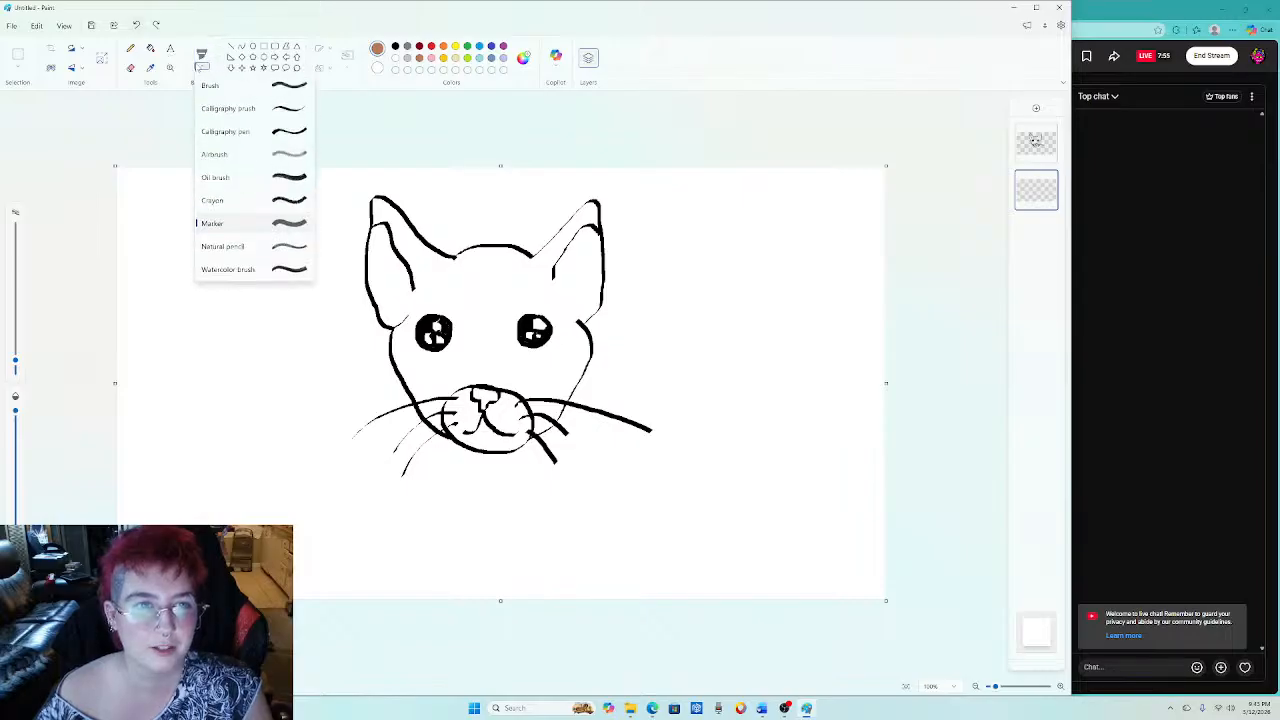
click(256, 201)
mouse_move(290, 200)
mouse_down()
mouse_move(274, 206)
mouse_move(313, 275)
mouse_up()
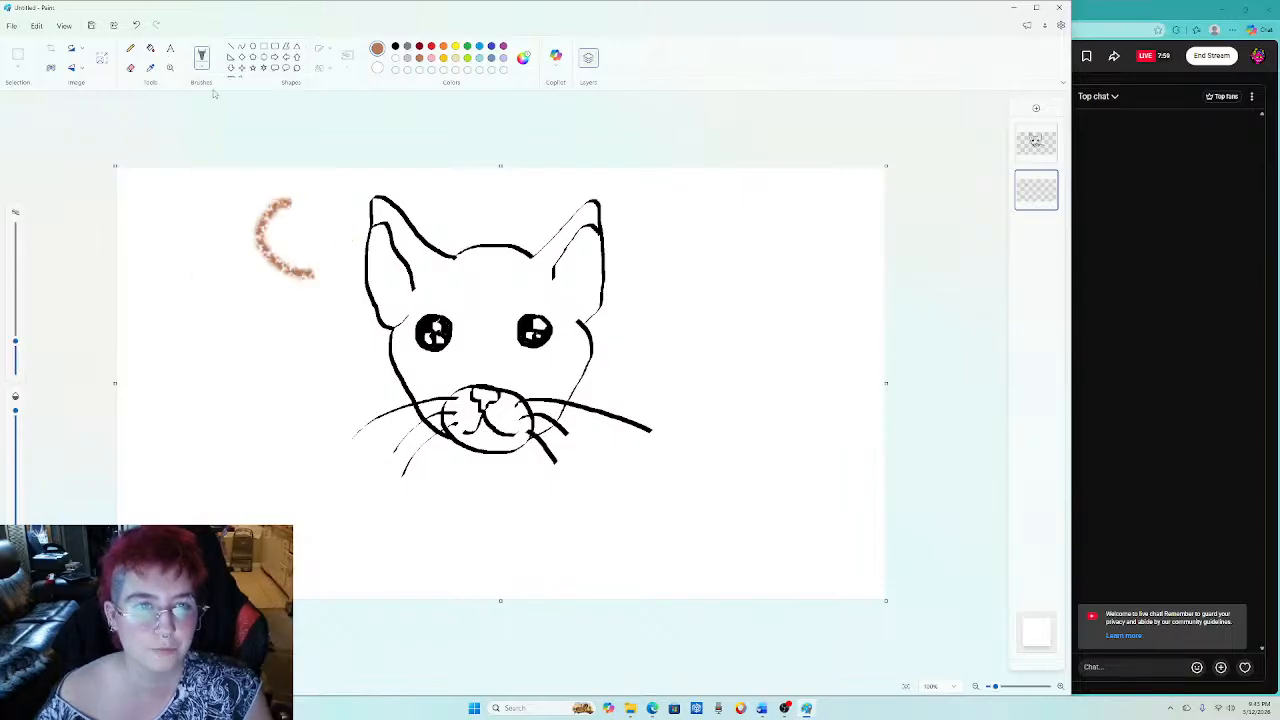
click(137, 26)
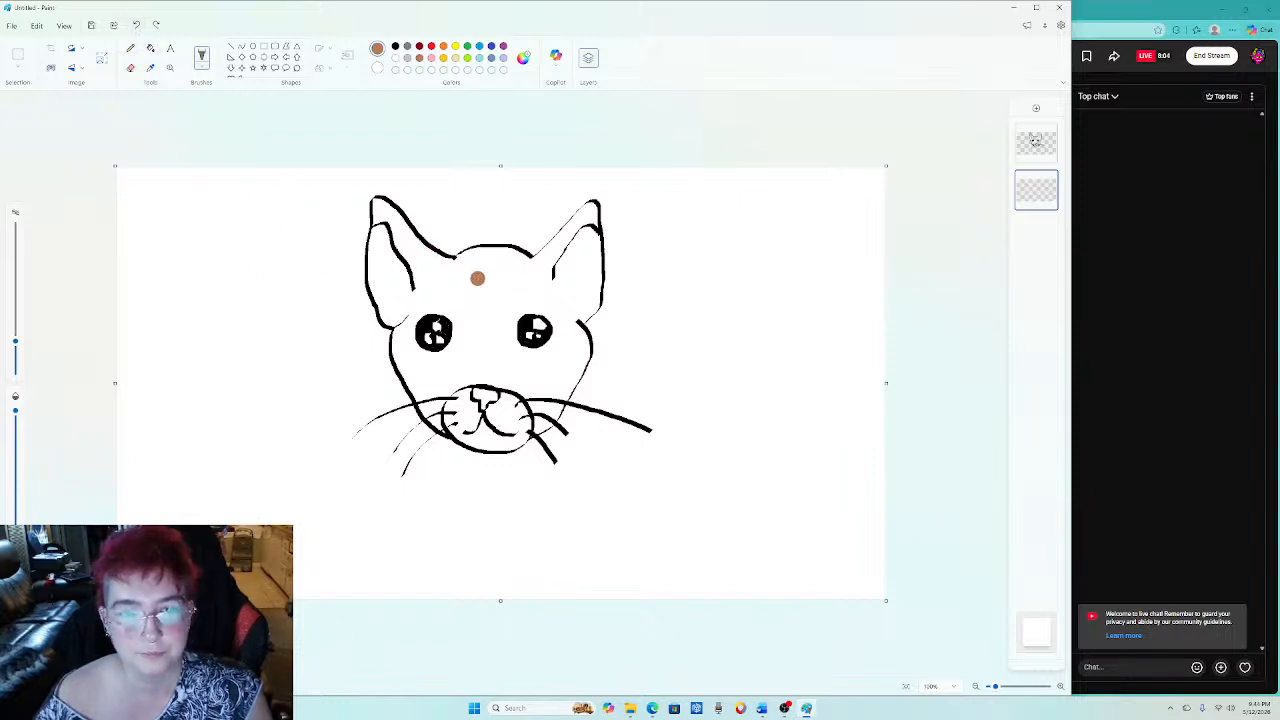
Try brown crayon shading around the inside of the head, the right cheek and the right ear, and undo it all.
mouse_move(530, 275)
mouse_down()
mouse_move(454, 271)
mouse_move(410, 300)
mouse_move(399, 338)
mouse_move(448, 430)
mouse_up()
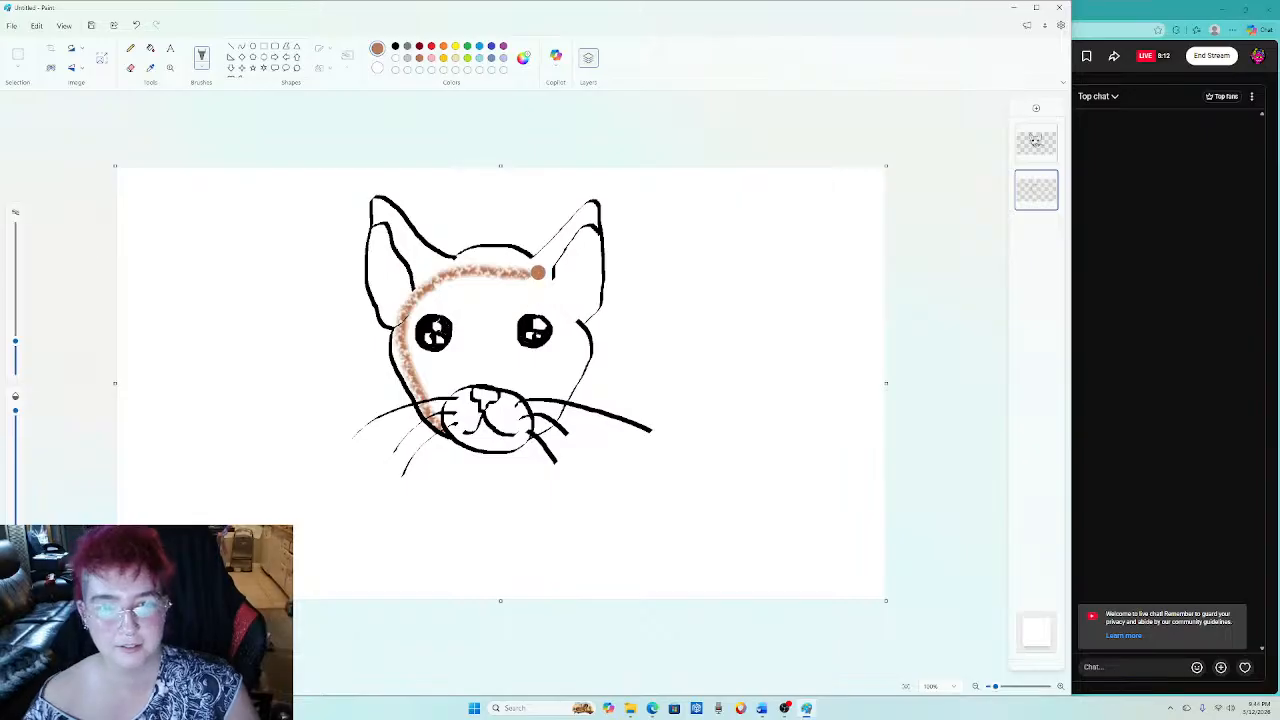
mouse_move(528, 268)
mouse_down()
mouse_move(576, 352)
mouse_move(534, 428)
mouse_move(556, 428)
mouse_move(540, 428)
mouse_move(553, 407)
mouse_up()
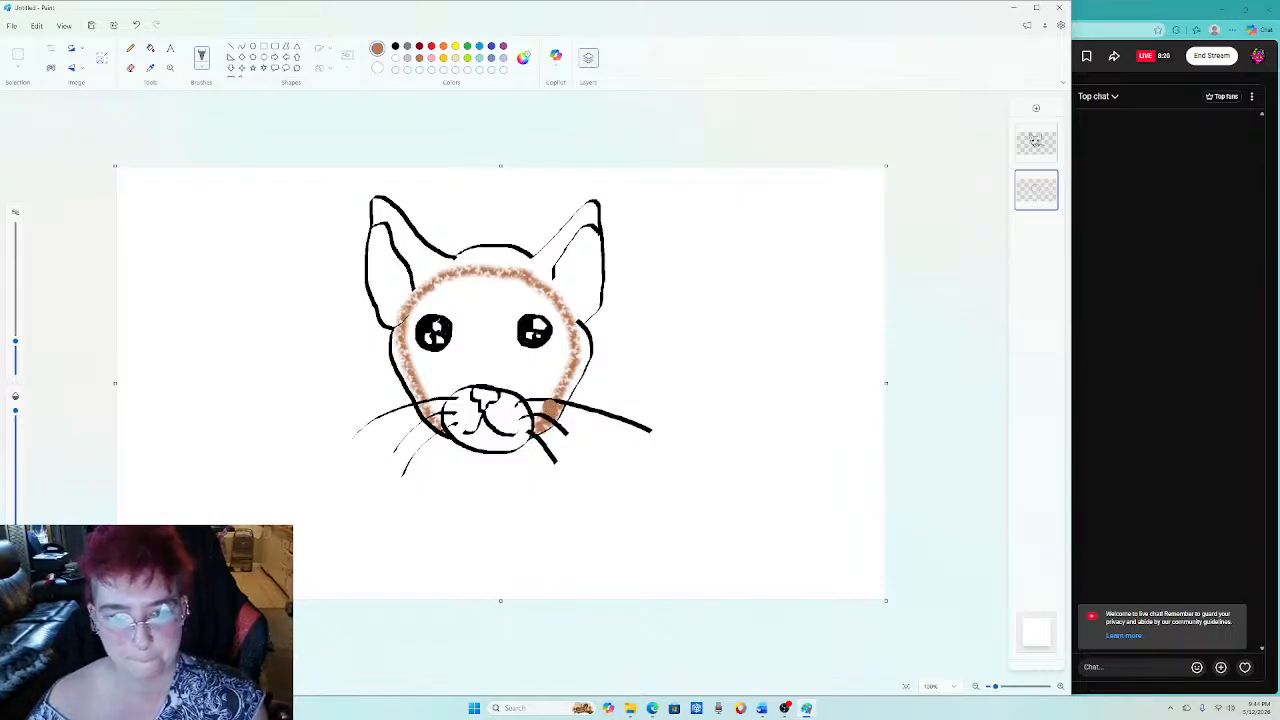
mouse_move(582, 333)
mouse_down()
mouse_move(580, 368)
mouse_move(540, 430)
mouse_move(588, 358)
mouse_up()
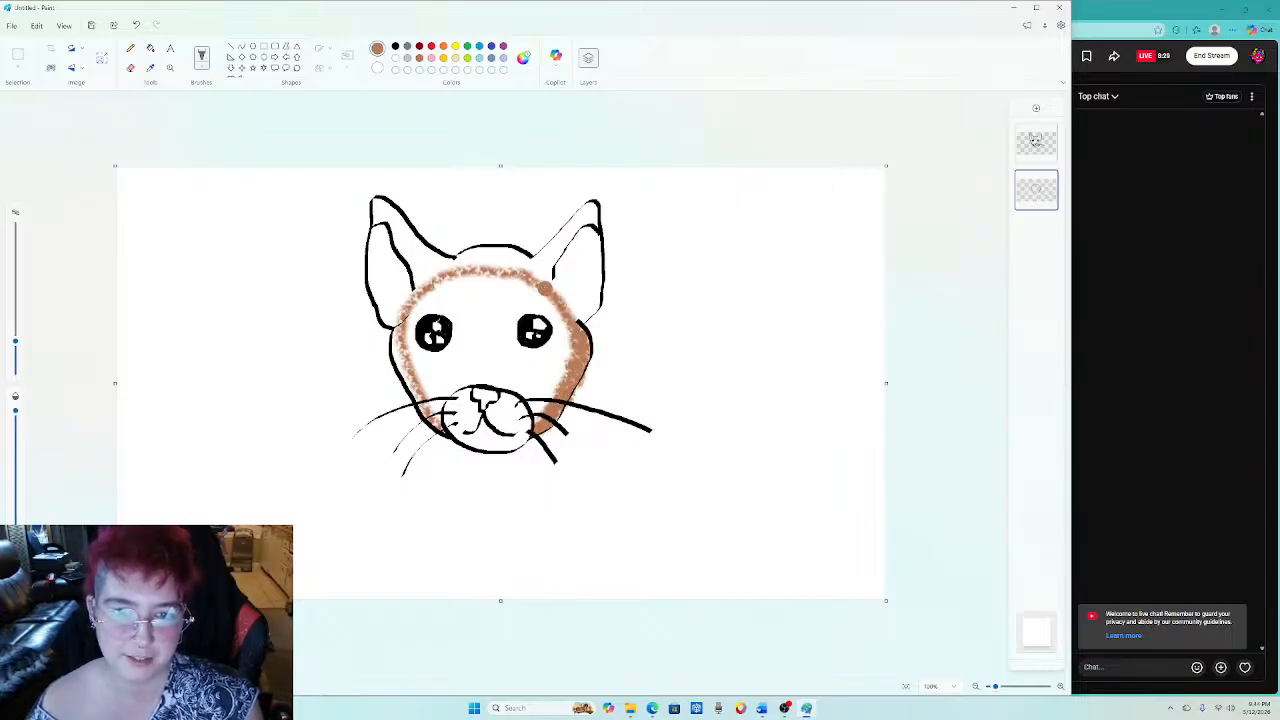
drag(532, 268, 590, 210)
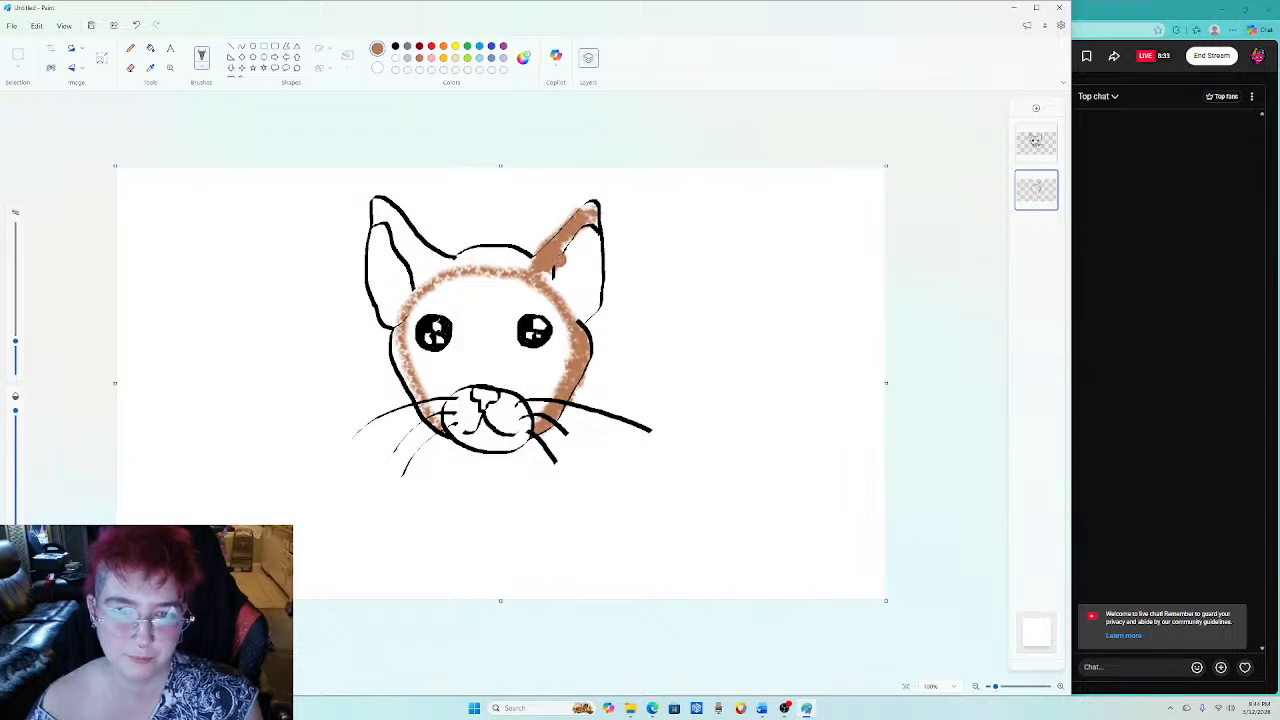
click(138, 25)
click(138, 25)
click(138, 25)
click(138, 25)
click(138, 25)
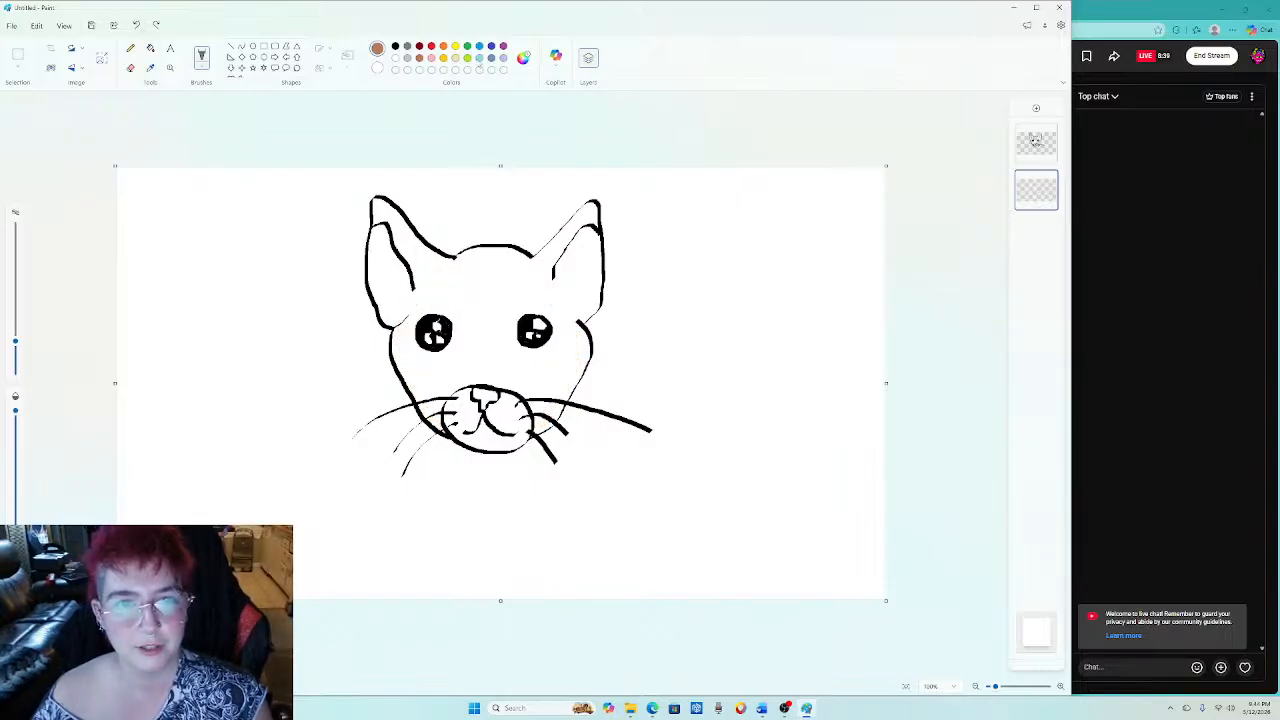
Draw a gray crayon band just inside the head outline around the eyes down to the muzzle, undoing the initial test stroke.
click(395, 47)
drag(466, 194, 512, 270)
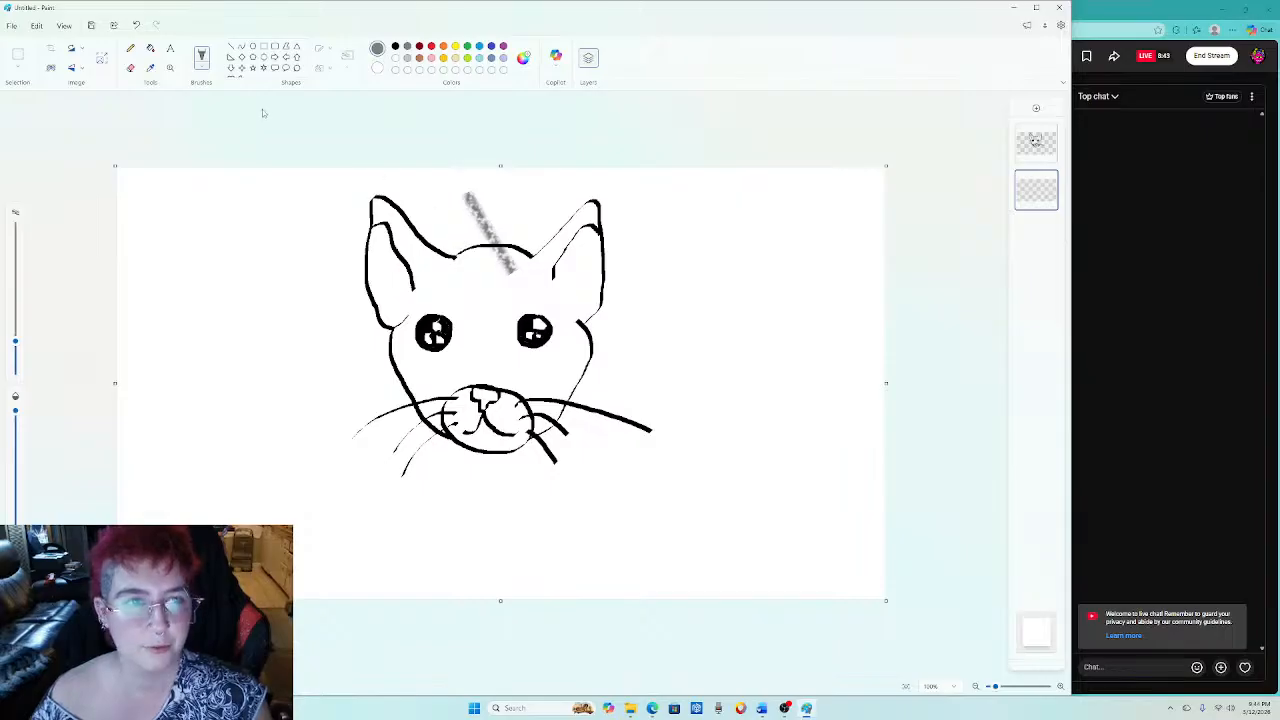
click(138, 25)
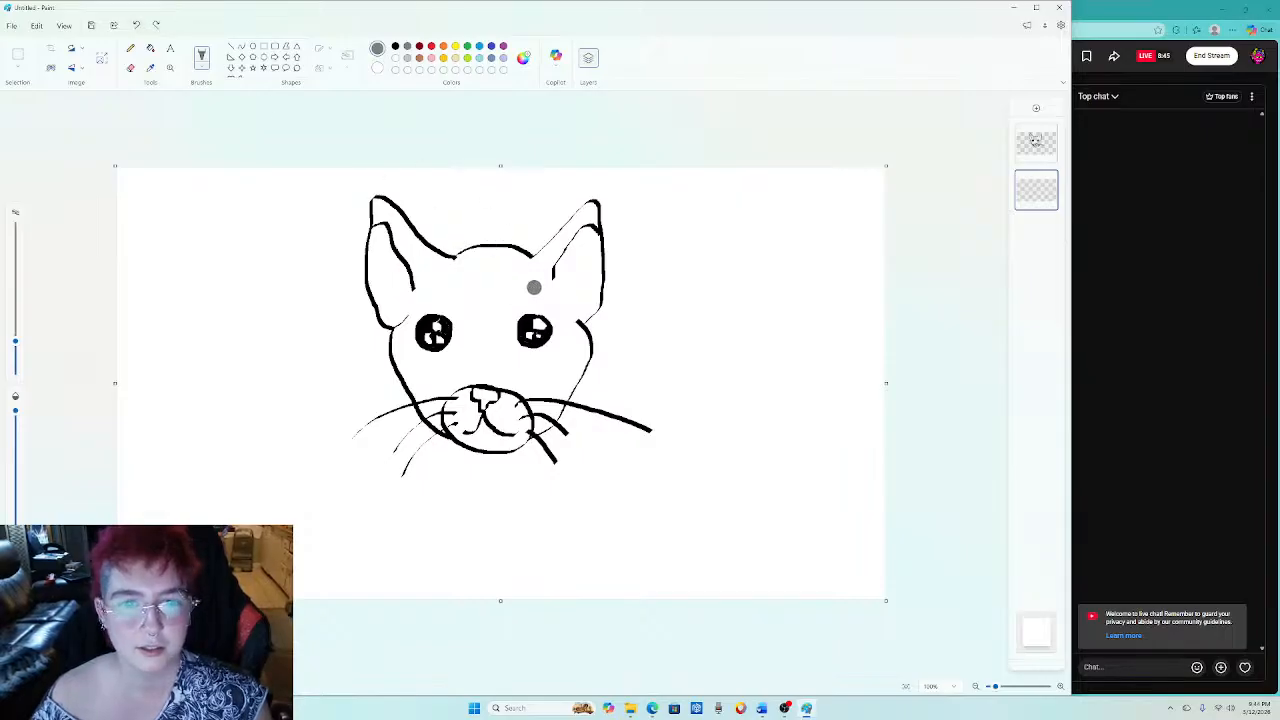
mouse_move(571, 345)
mouse_down()
mouse_move(533, 275)
mouse_move(450, 266)
mouse_move(416, 288)
mouse_move(400, 344)
mouse_move(441, 421)
mouse_up()
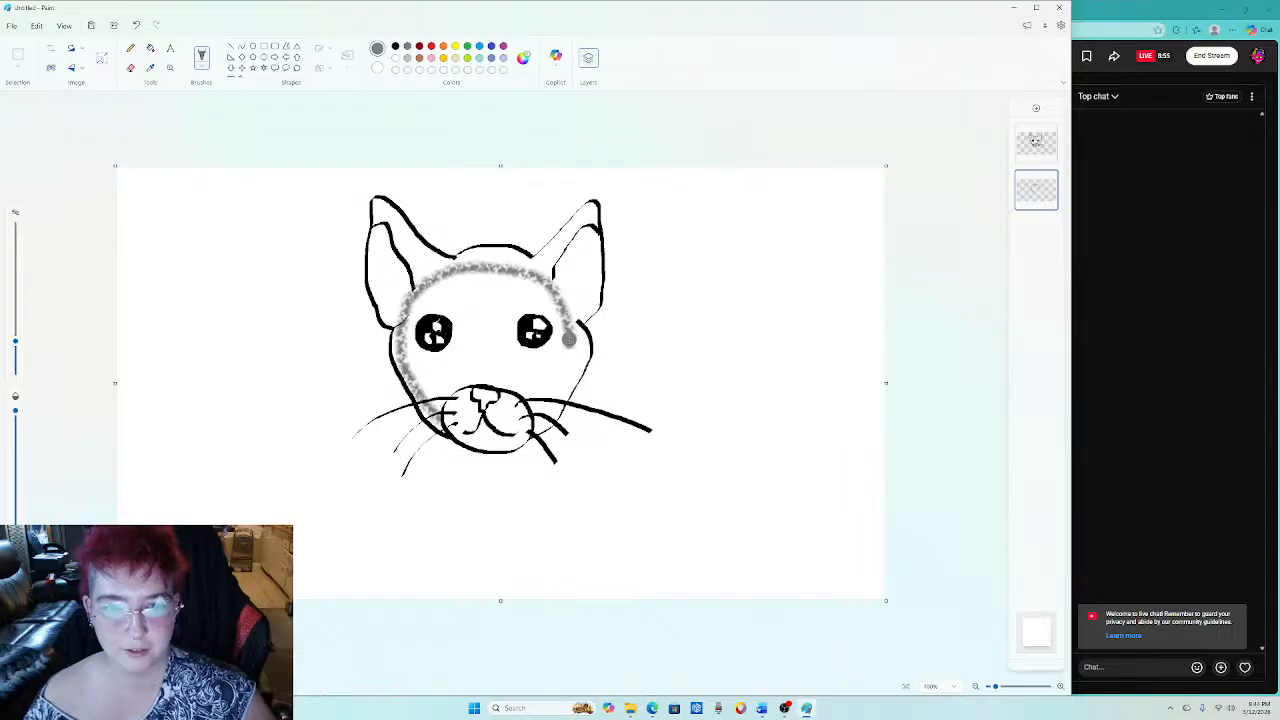
mouse_move(568, 340)
mouse_down()
mouse_move(562, 392)
mouse_move(536, 428)
mouse_up()
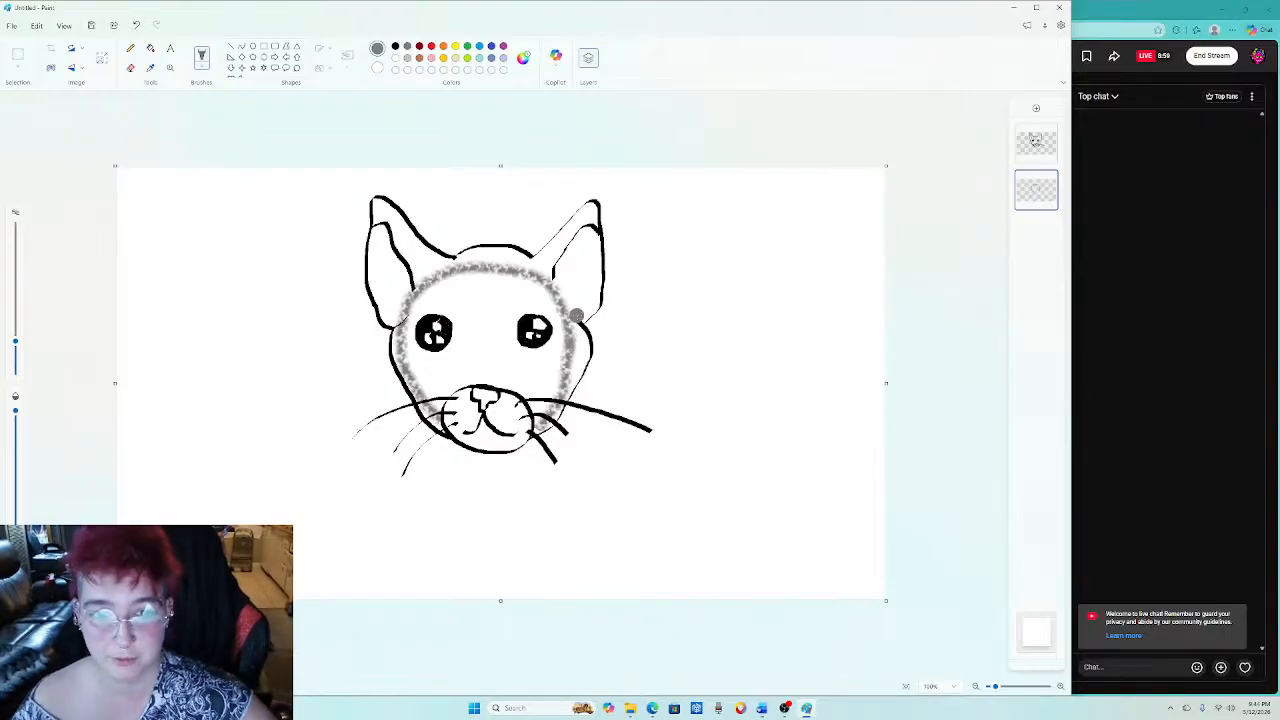
Shade the cheeks, the outer rims of both ears and the top of the head up to the outlines with gray crayon.
mouse_move(580, 324)
mouse_down()
mouse_move(576, 376)
mouse_move(541, 428)
mouse_move(587, 358)
mouse_move(570, 344)
mouse_move(569, 389)
mouse_up()
mouse_move(587, 345)
mouse_down()
mouse_move(548, 426)
mouse_move(588, 358)
mouse_move(555, 273)
mouse_move(535, 266)
mouse_move(592, 205)
mouse_up()
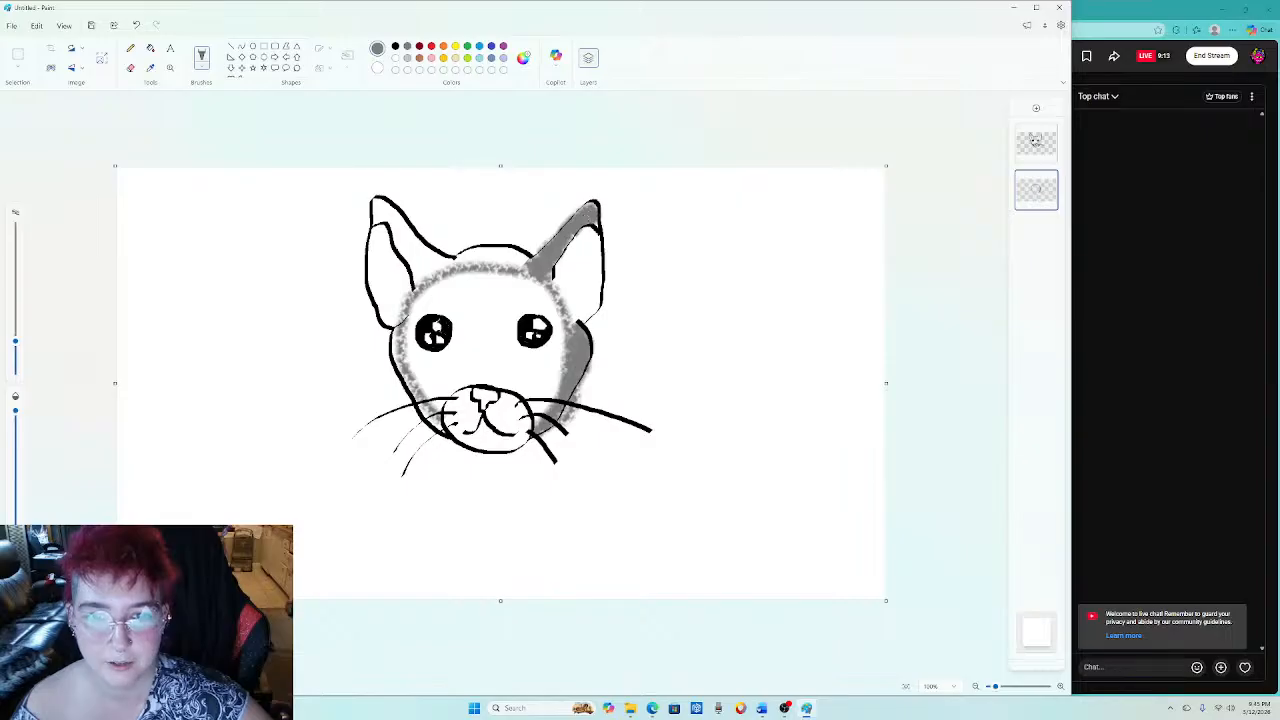
mouse_move(528, 266)
mouse_down()
mouse_move(455, 260)
mouse_move(515, 246)
mouse_move(482, 246)
mouse_up()
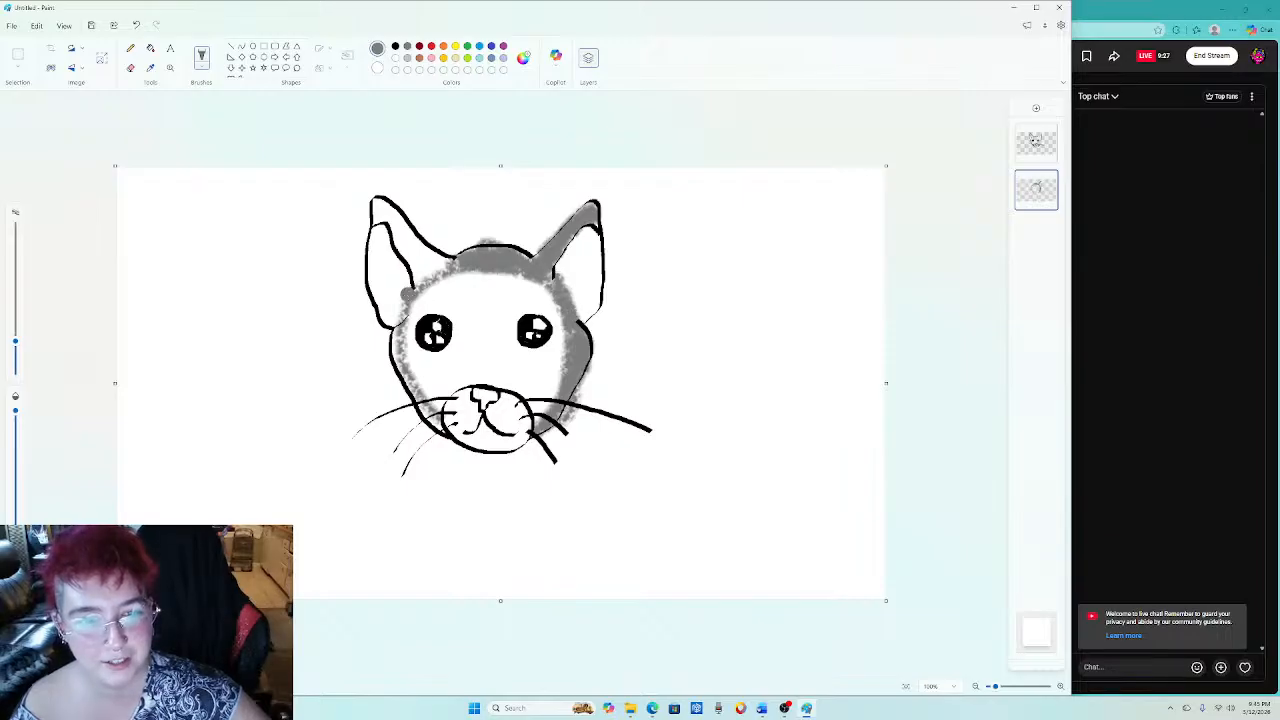
drag(390, 335, 432, 428)
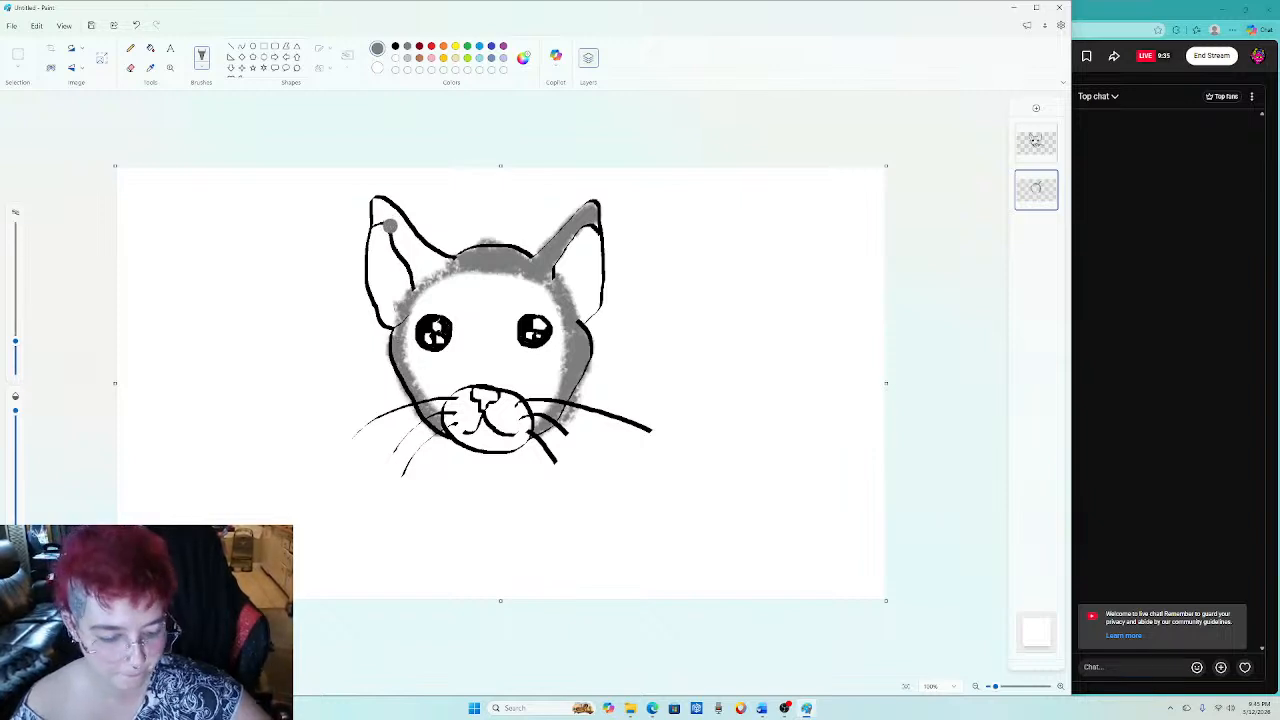
mouse_move(380, 222)
mouse_down()
mouse_move(424, 250)
mouse_move(424, 278)
mouse_move(446, 256)
mouse_move(400, 236)
mouse_up()
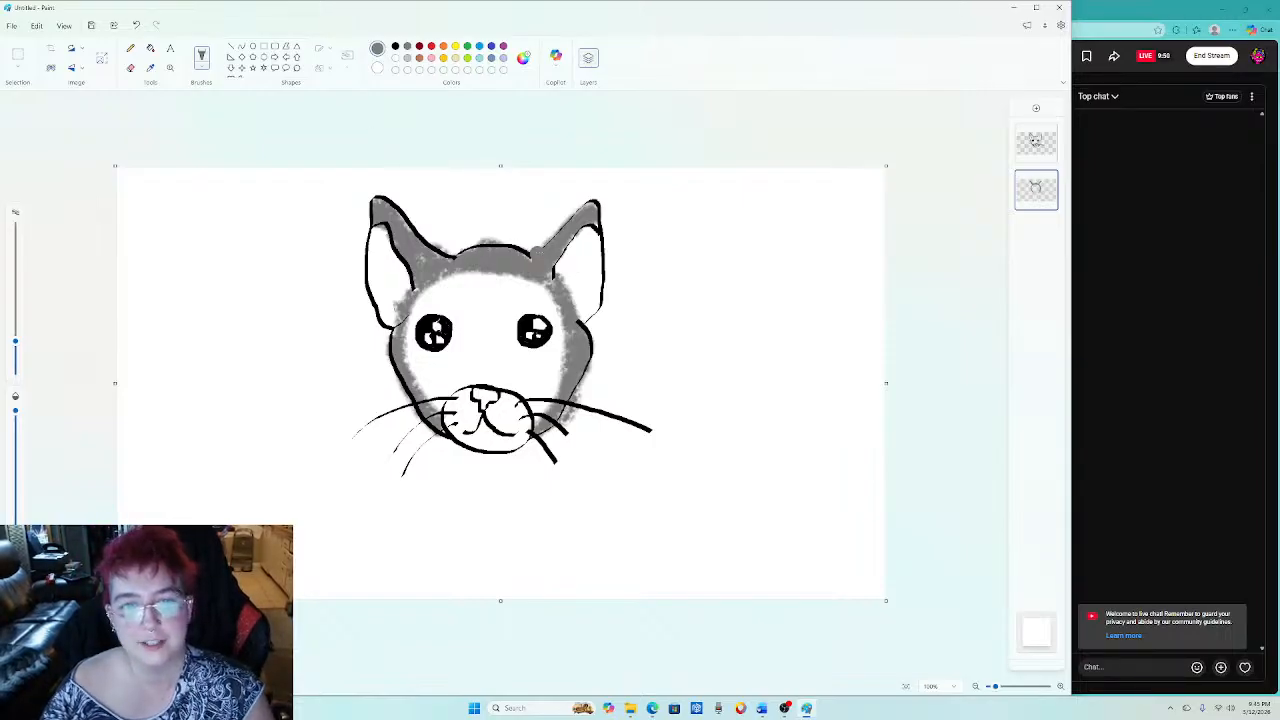
Try black crayon spots on the gray fur at the top of the forehead and undo them.
click(395, 46)
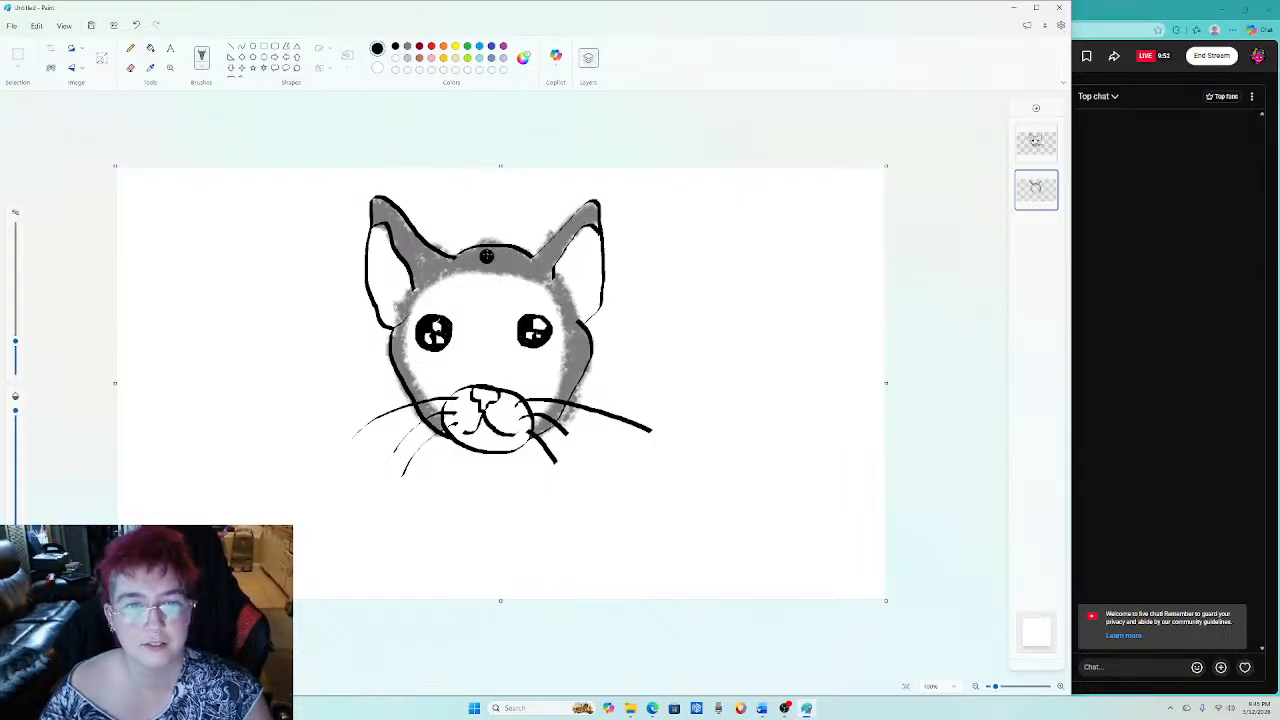
mouse_move(475, 254)
mouse_down()
mouse_move(472, 265)
mouse_move(525, 274)
mouse_up()
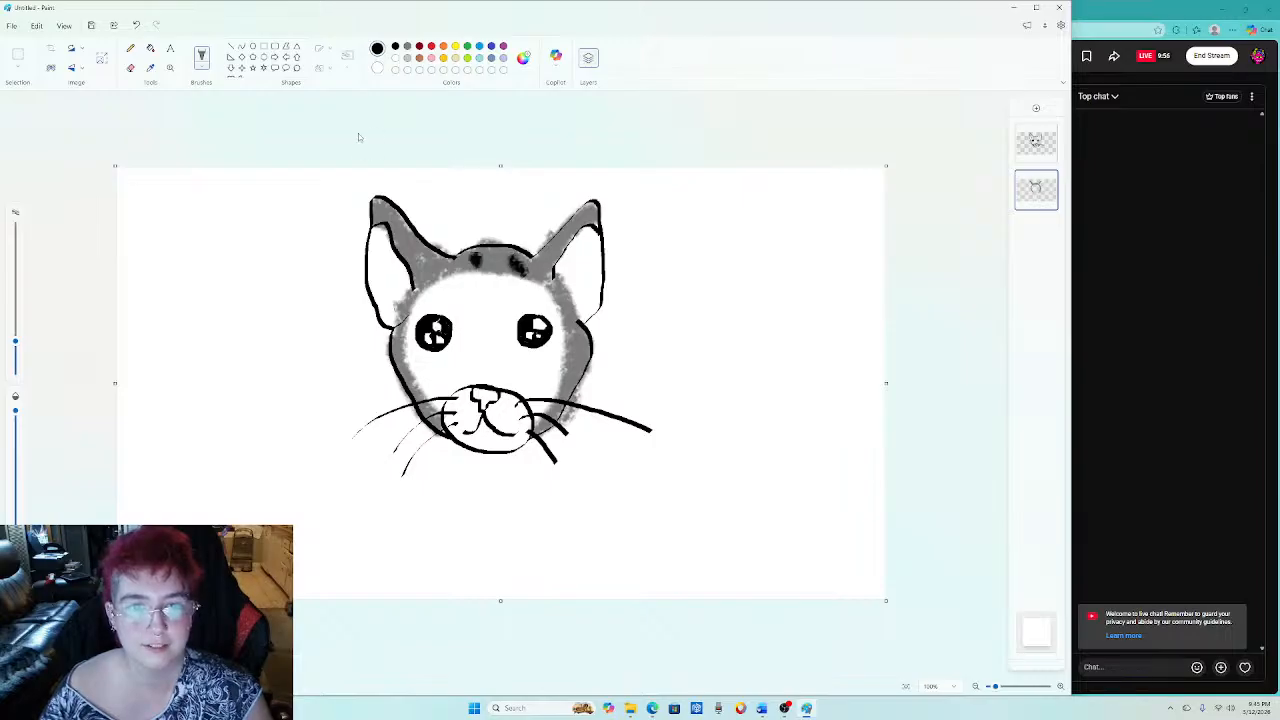
click(136, 25)
click(136, 25)
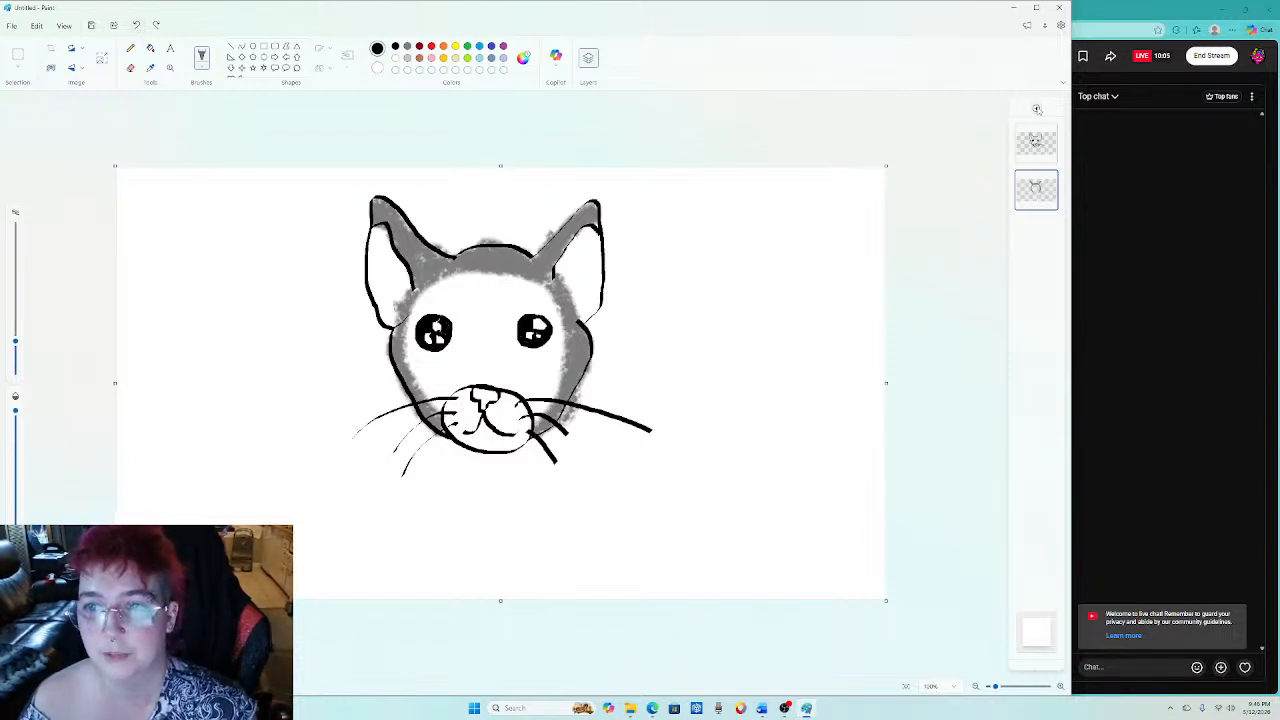
Add a layer between the line art and the gray fur and set up a thicker indigo Brush, undoing the test stroke above the head.
click(1036, 108)
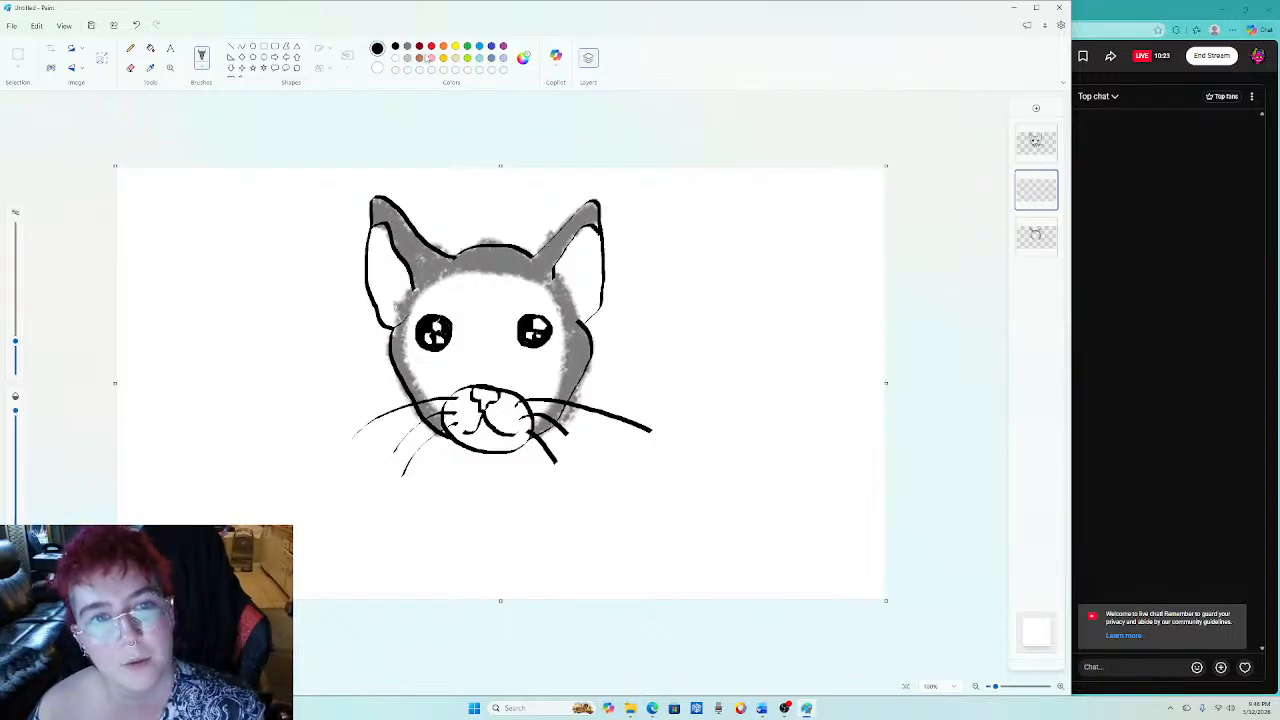
click(431, 47)
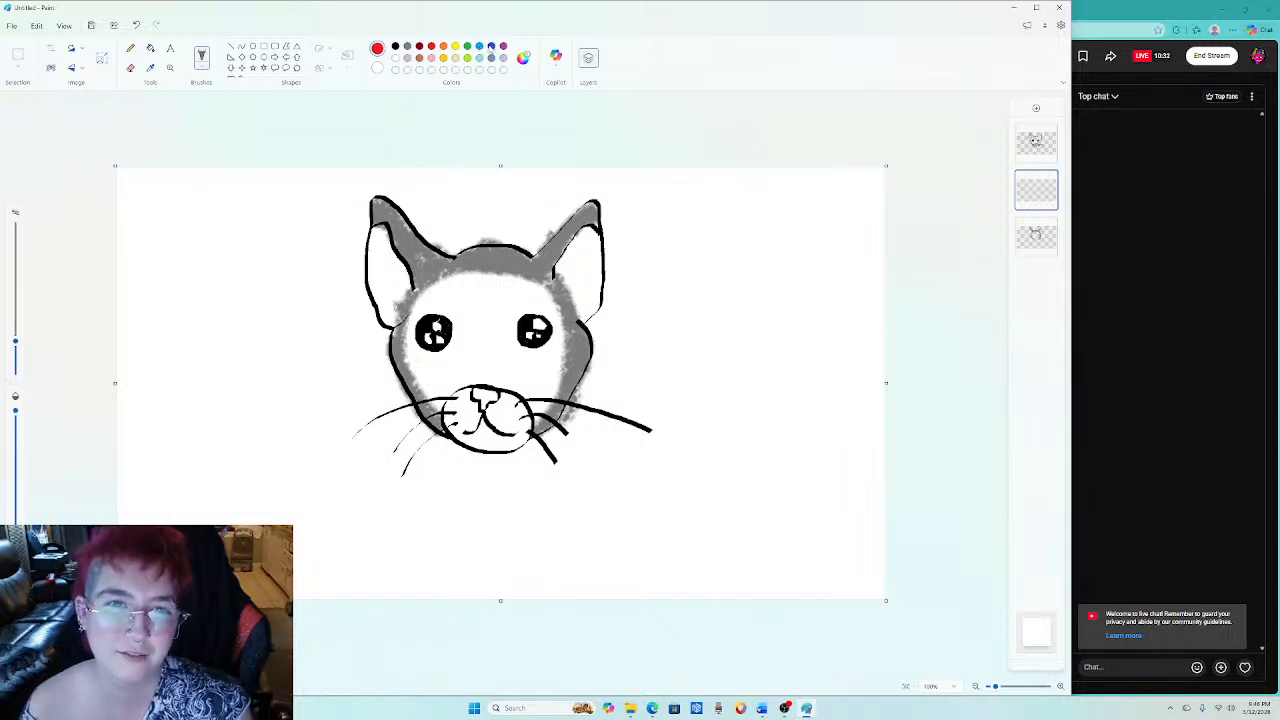
click(491, 46)
click(203, 68)
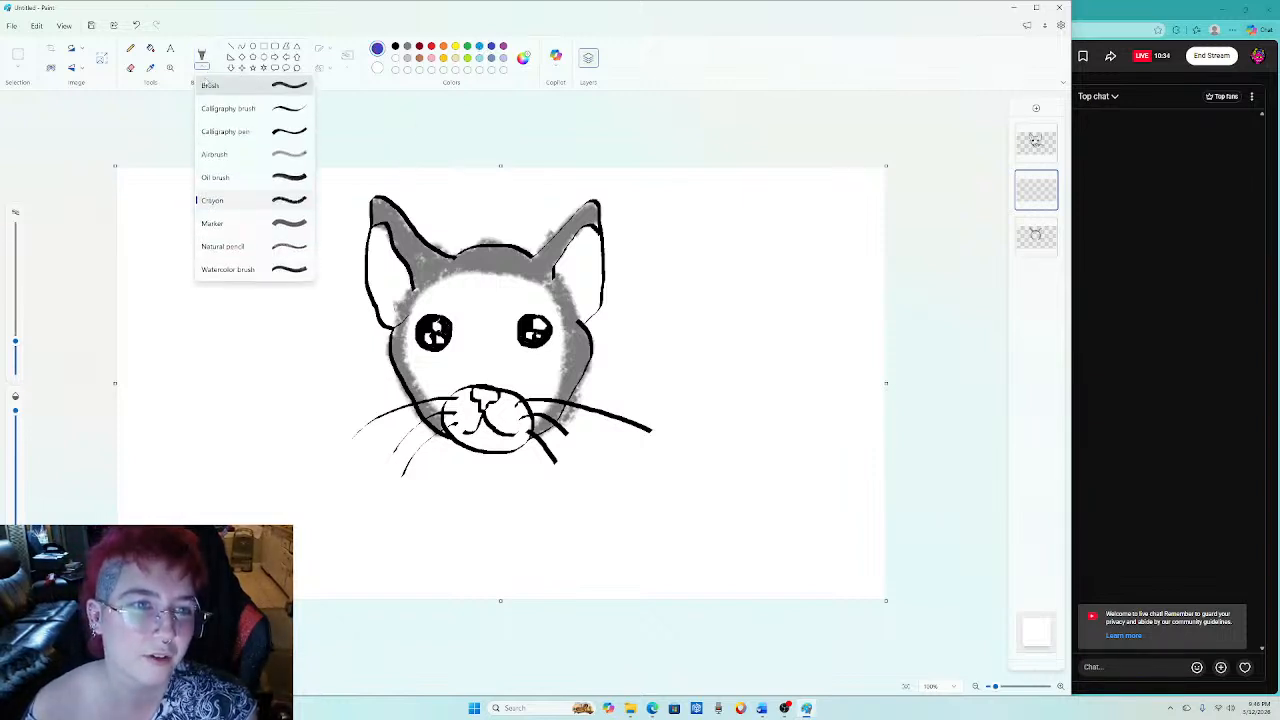
click(236, 88)
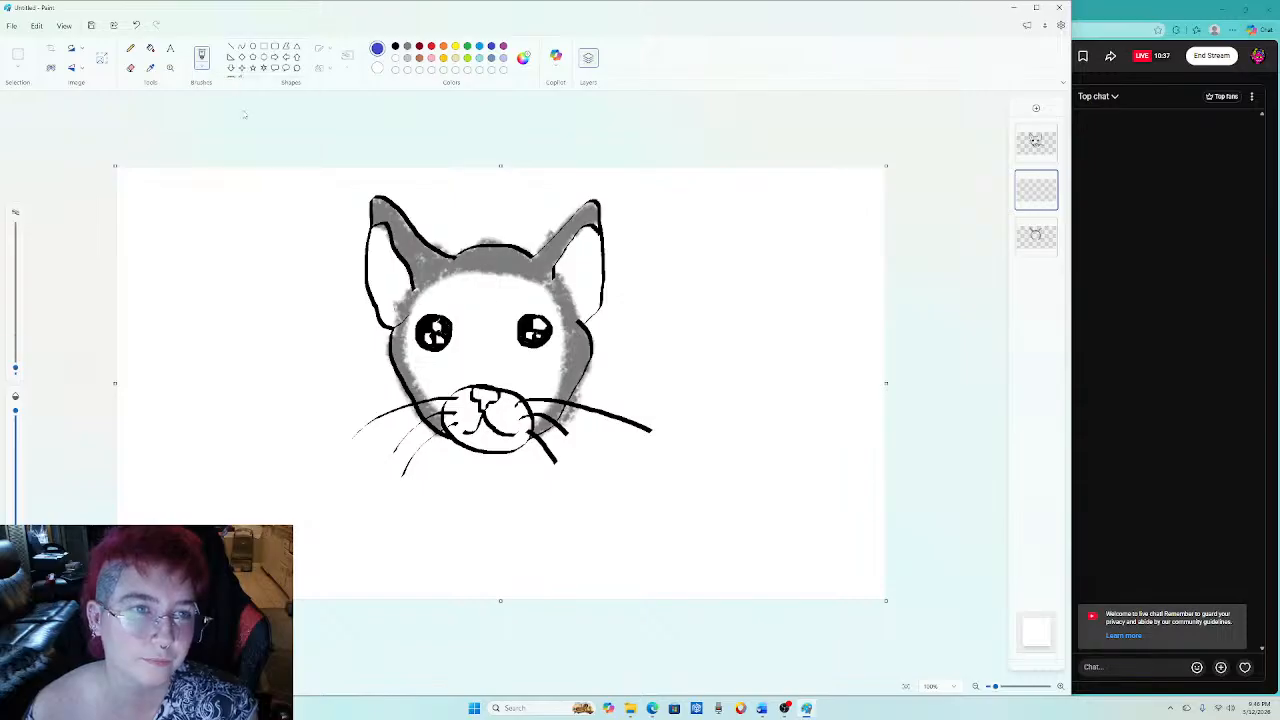
drag(497, 220, 452, 218)
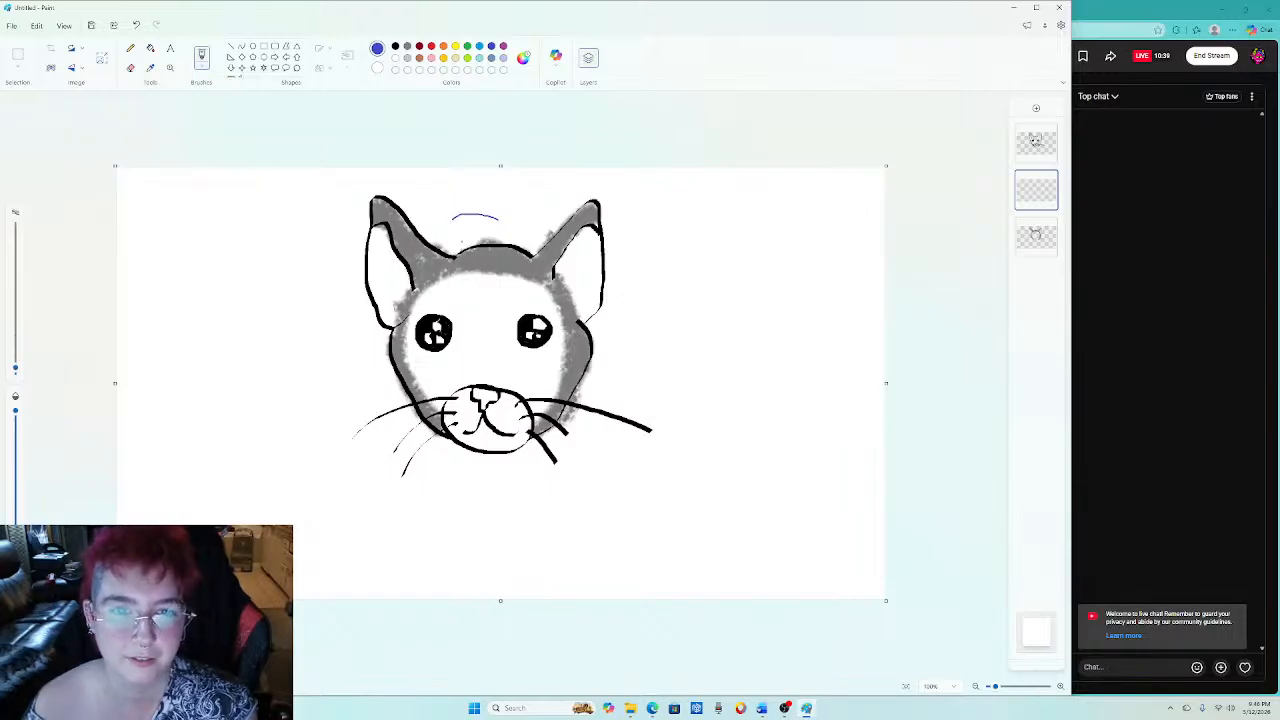
click(136, 25)
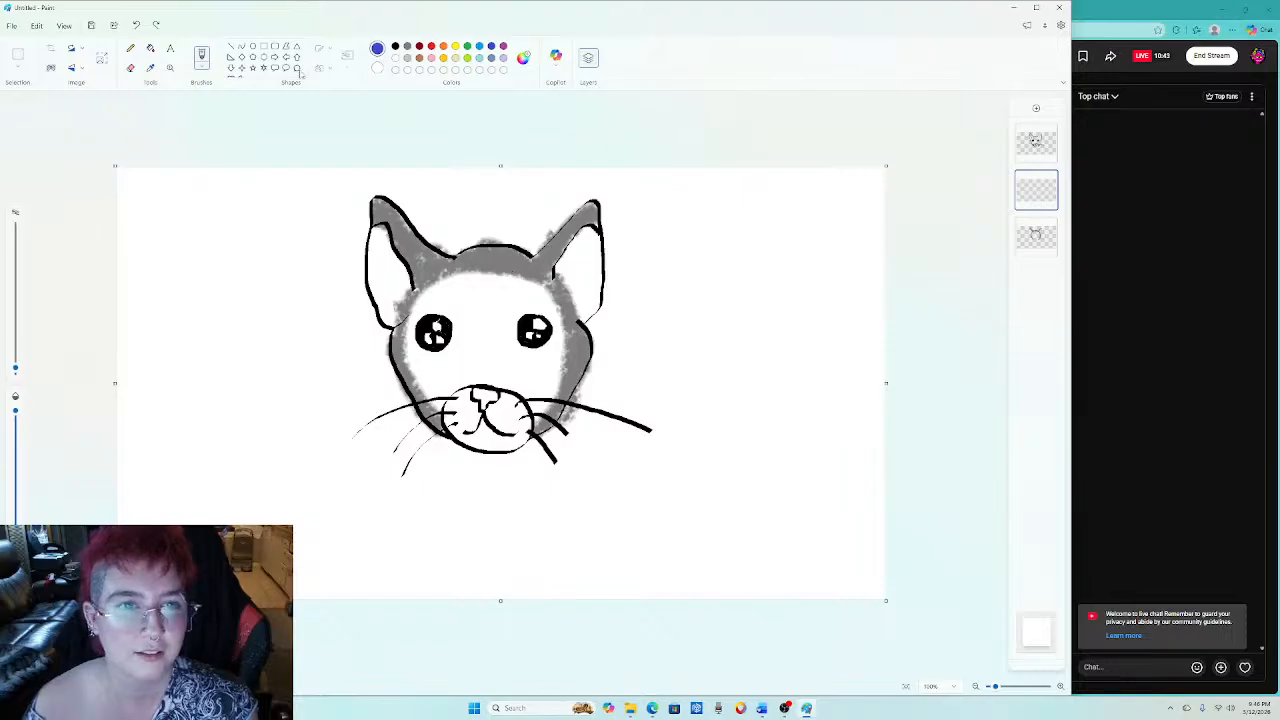
drag(15, 369, 15, 357)
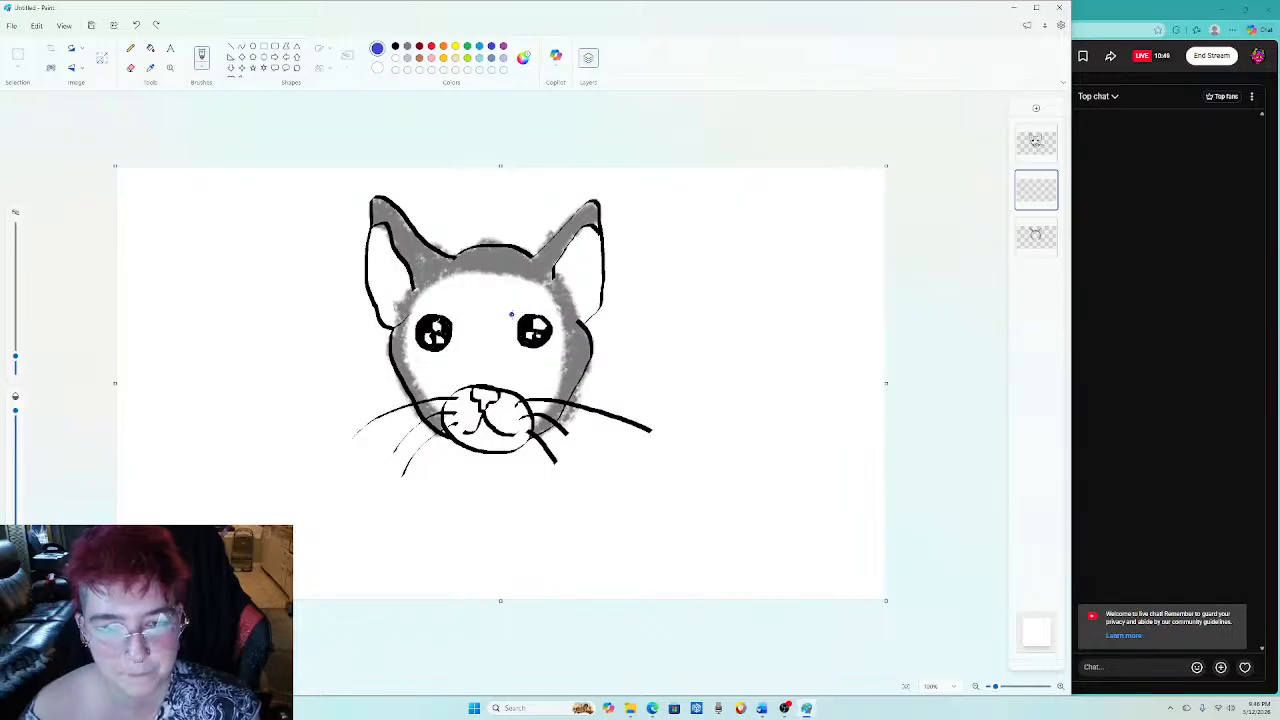
Draw and fill an indigo four-pointed diamond around the right eye with a dot beneath it, undoing the first outline and a stray dot.
mouse_move(498, 331)
mouse_down()
mouse_move(532, 284)
mouse_move(551, 325)
mouse_move(527, 378)
mouse_move(521, 349)
mouse_move(492, 333)
mouse_up()
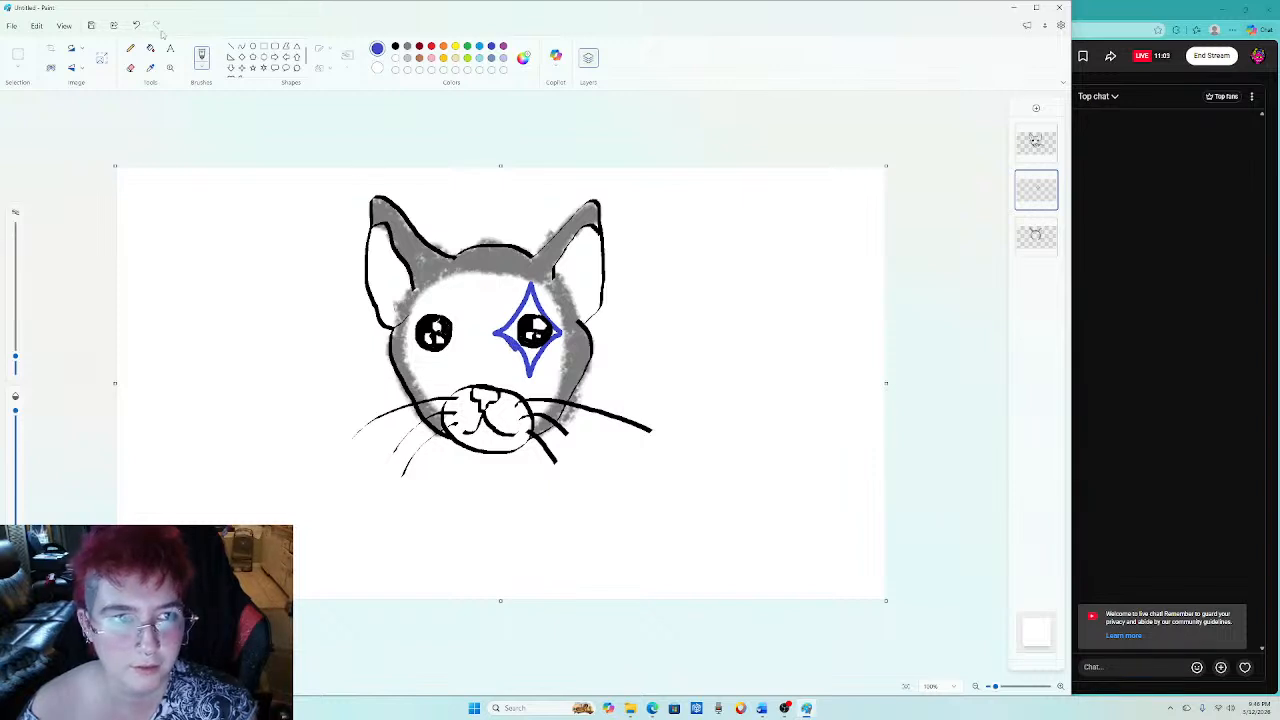
click(136, 25)
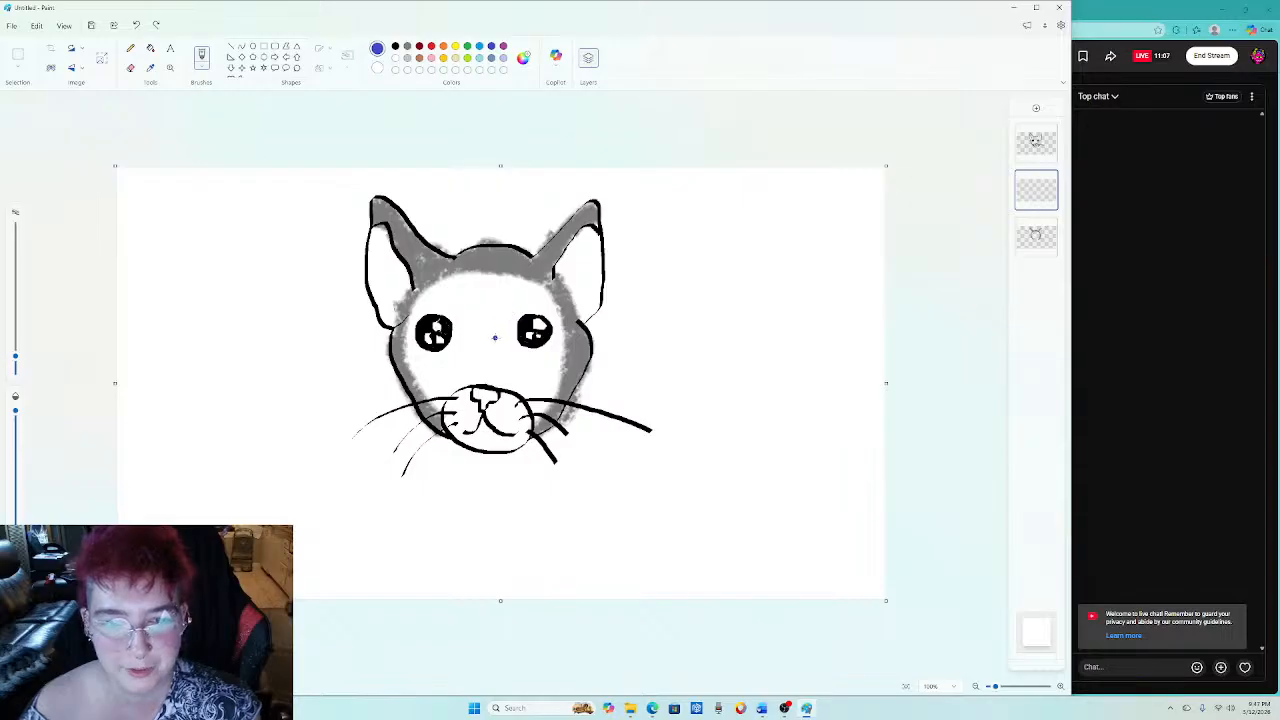
mouse_move(495, 338)
mouse_down()
mouse_move(531, 286)
mouse_move(563, 336)
mouse_move(536, 382)
mouse_move(503, 345)
mouse_up()
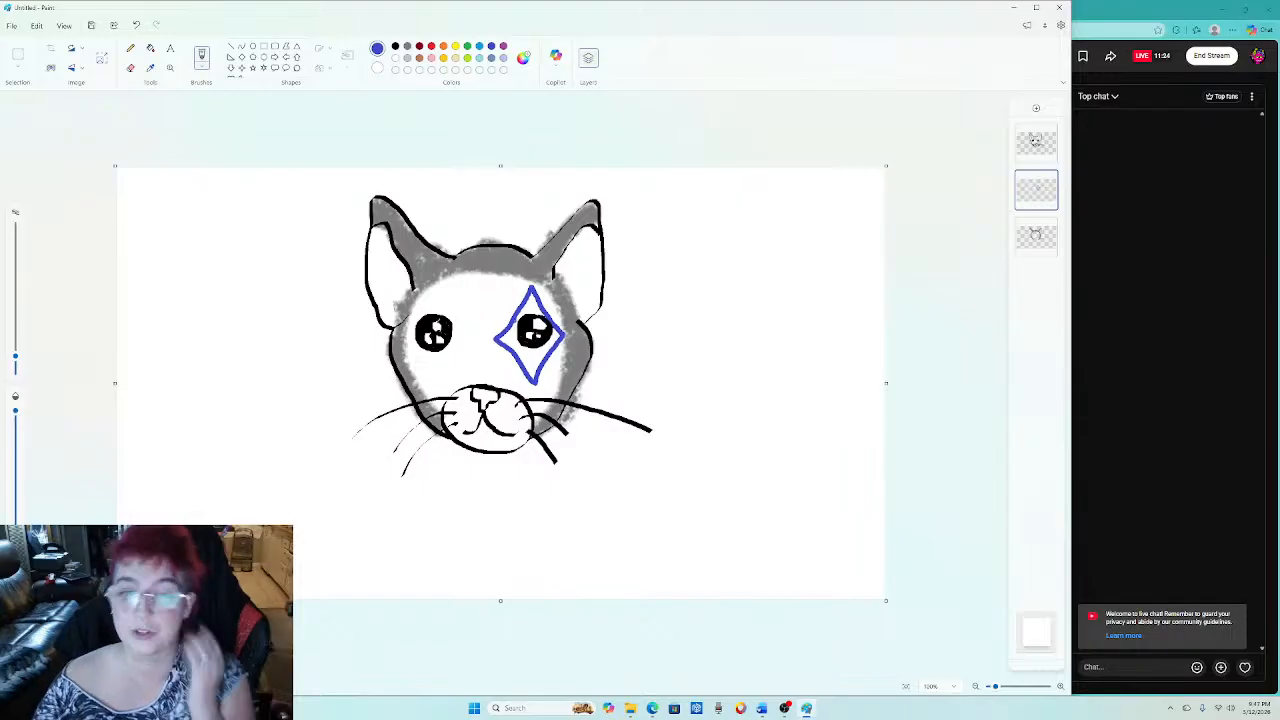
mouse_move(527, 302)
mouse_down()
mouse_move(541, 311)
mouse_move(505, 344)
mouse_move(542, 354)
mouse_move(556, 338)
mouse_up()
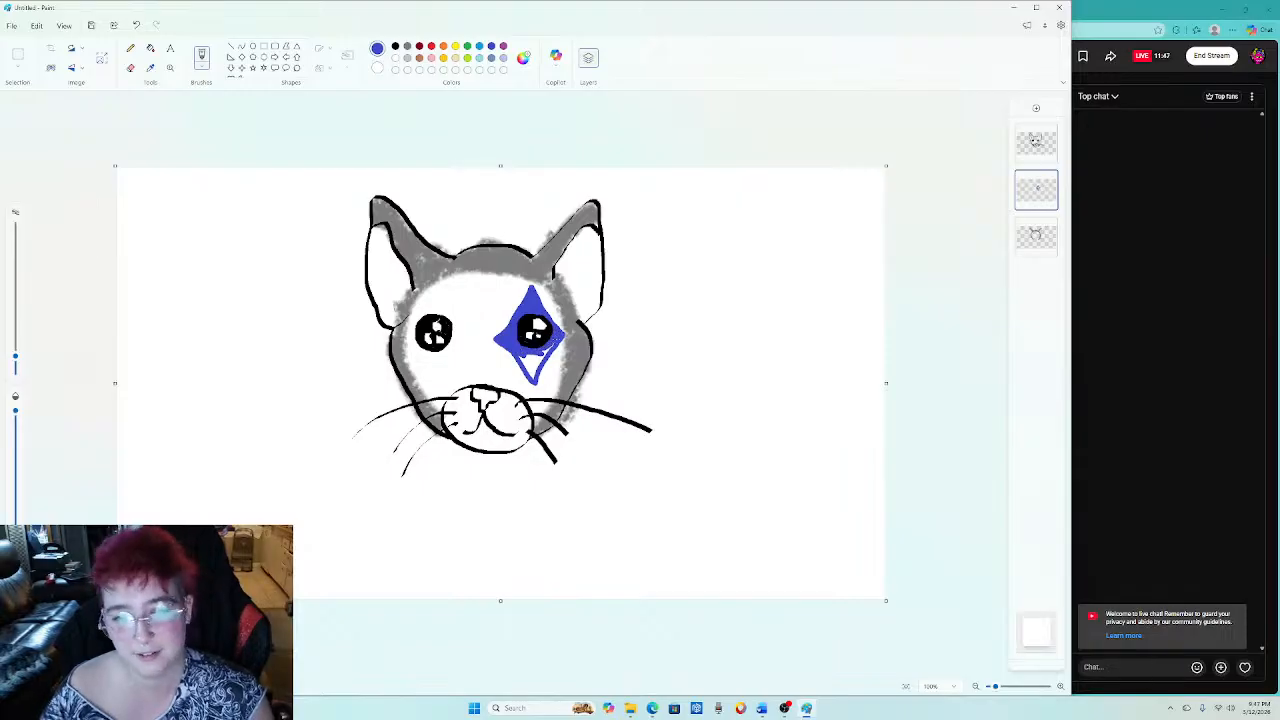
mouse_move(542, 352)
mouse_down()
mouse_move(531, 376)
mouse_move(521, 362)
mouse_move(536, 360)
mouse_up()
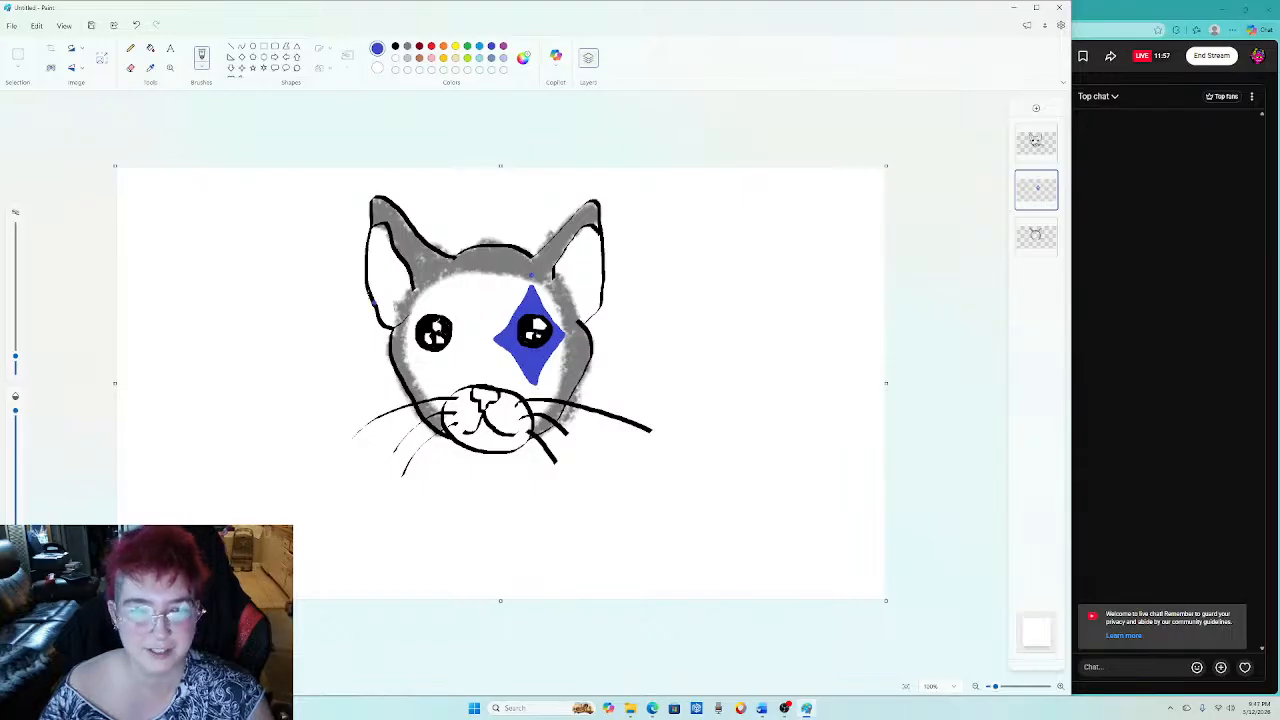
click(136, 25)
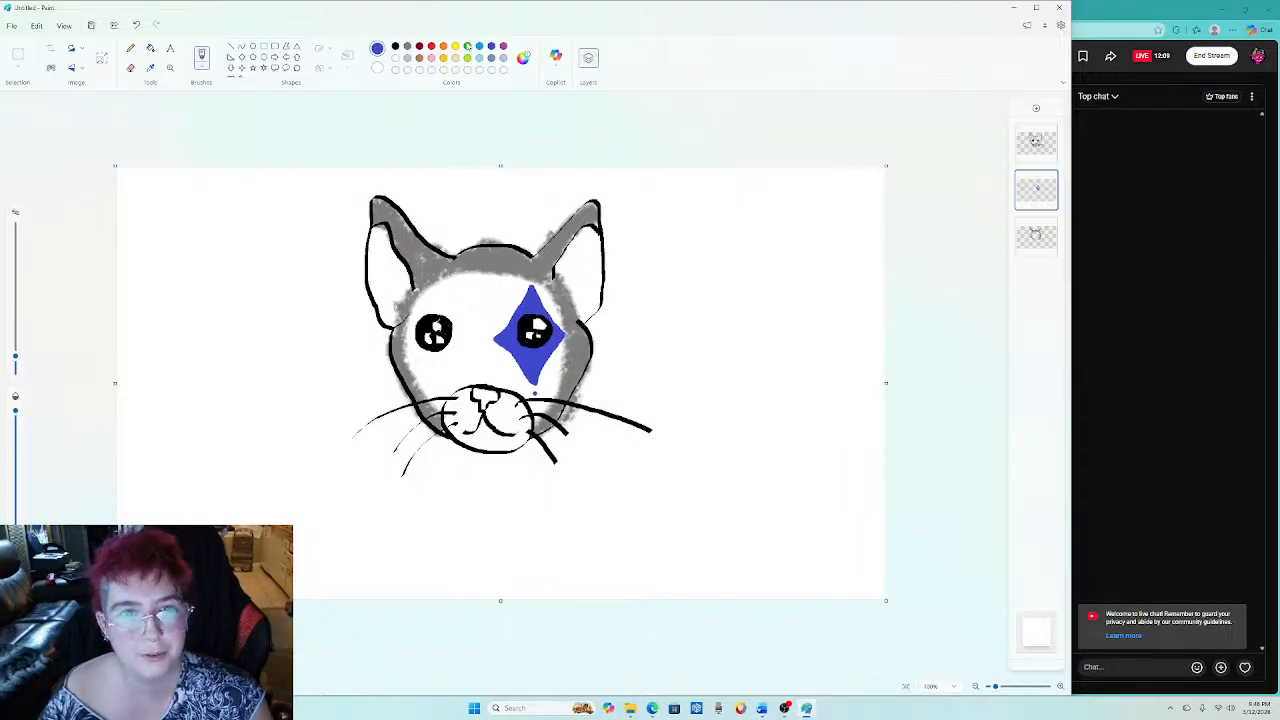
Try a yellow star outline around the left eye and undo its strokes.
click(455, 46)
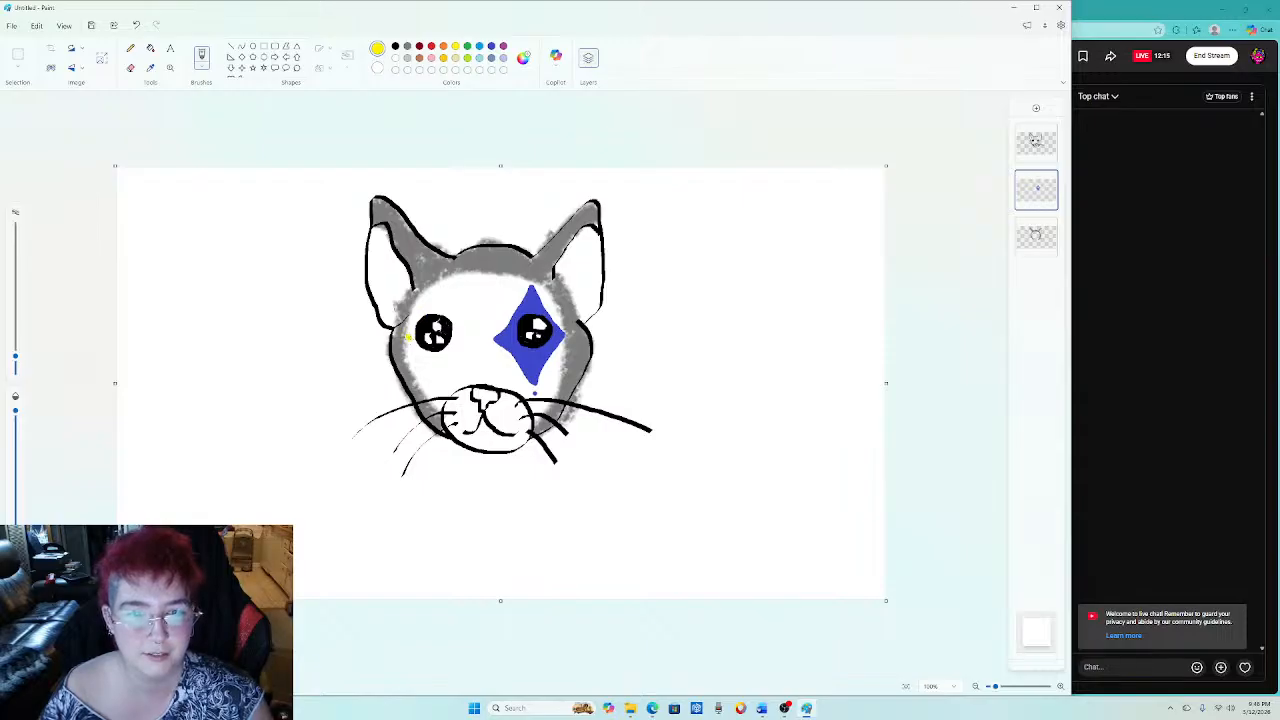
mouse_move(408, 337)
mouse_down()
mouse_move(436, 373)
mouse_move(474, 327)
mouse_up()
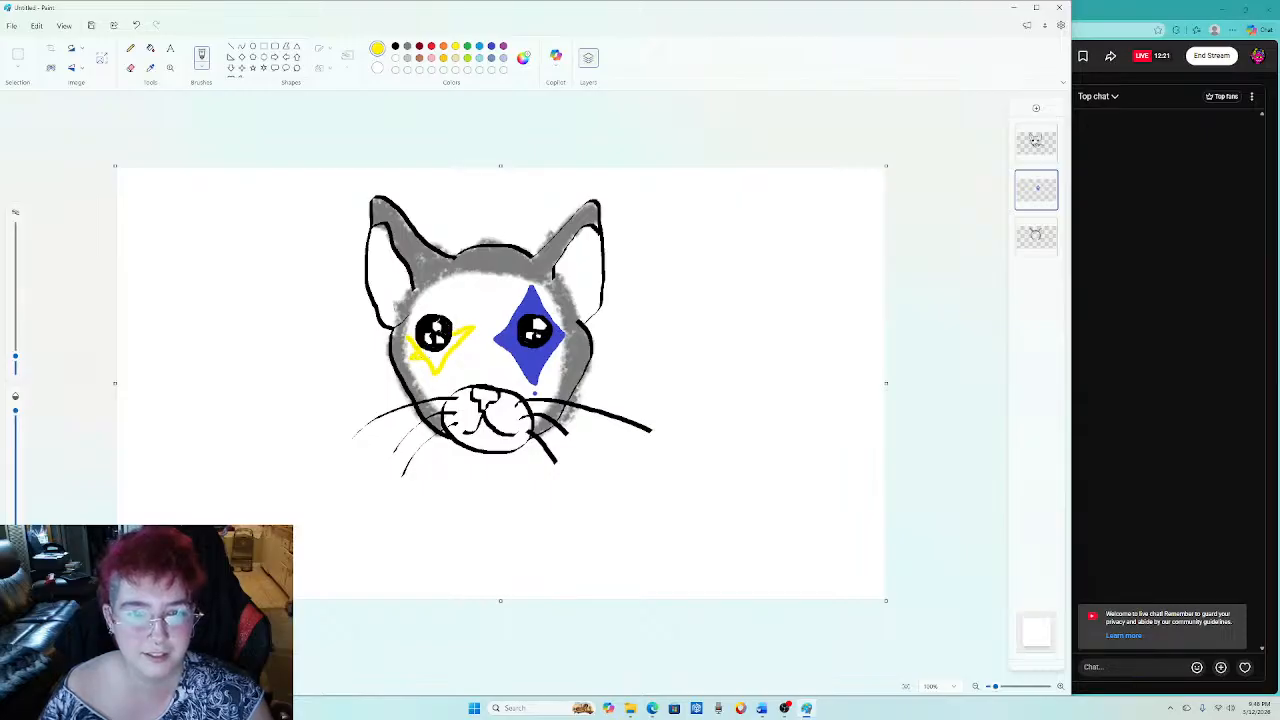
mouse_move(424, 357)
mouse_down()
mouse_move(464, 353)
mouse_move(461, 343)
mouse_up()
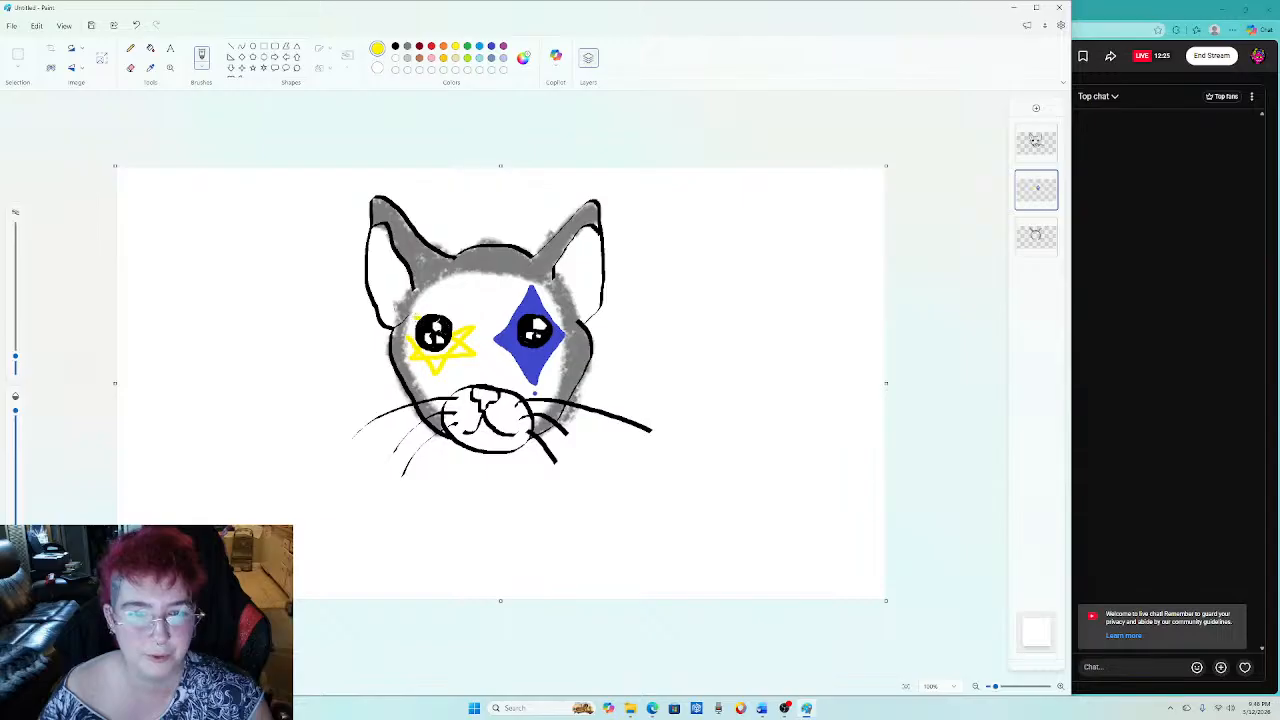
click(136, 25)
click(136, 25)
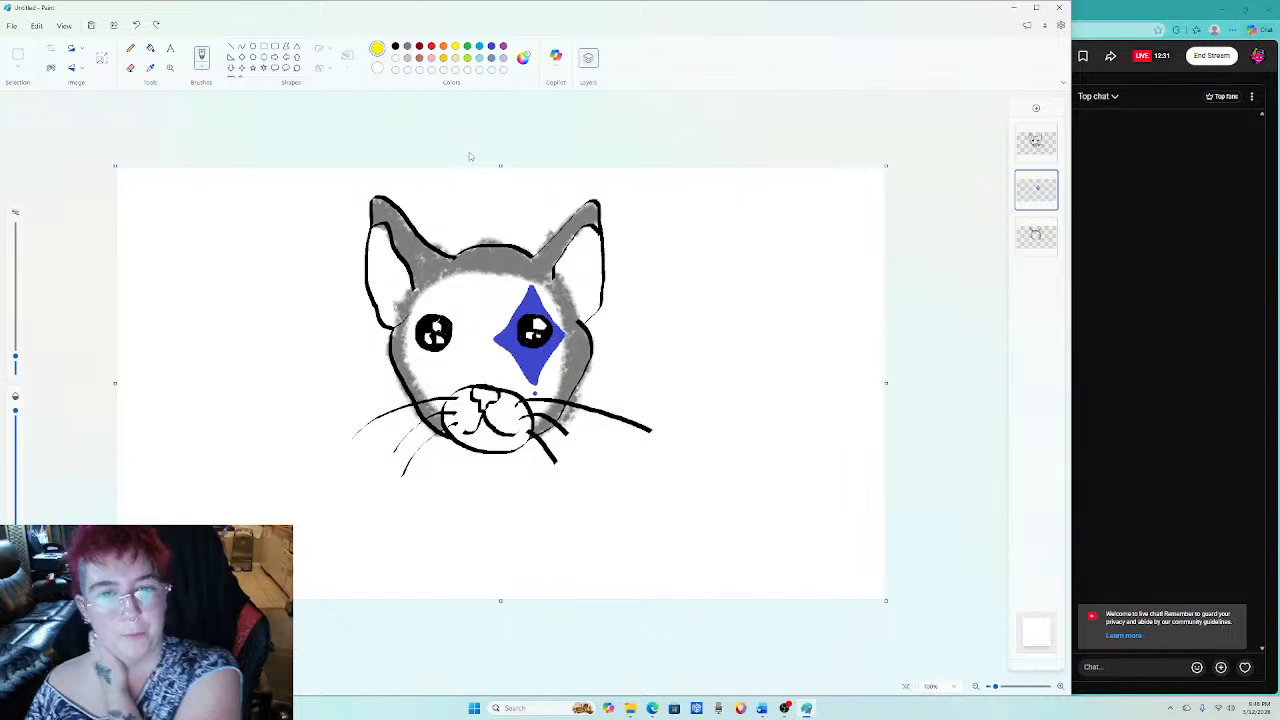
Draw and fill a matching indigo diamond around the left eye, with a small dot beneath it.
click(491, 47)
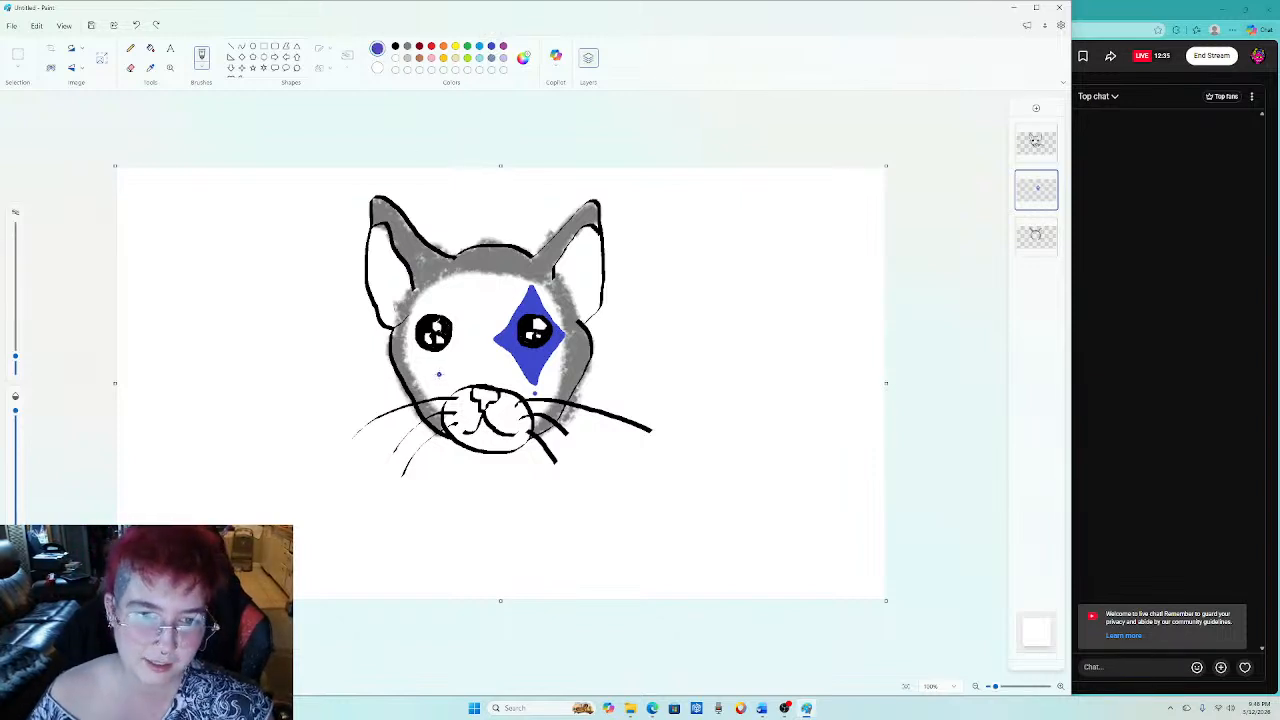
mouse_move(404, 335)
mouse_down()
mouse_move(435, 289)
mouse_move(466, 341)
mouse_move(440, 381)
mouse_move(414, 339)
mouse_up()
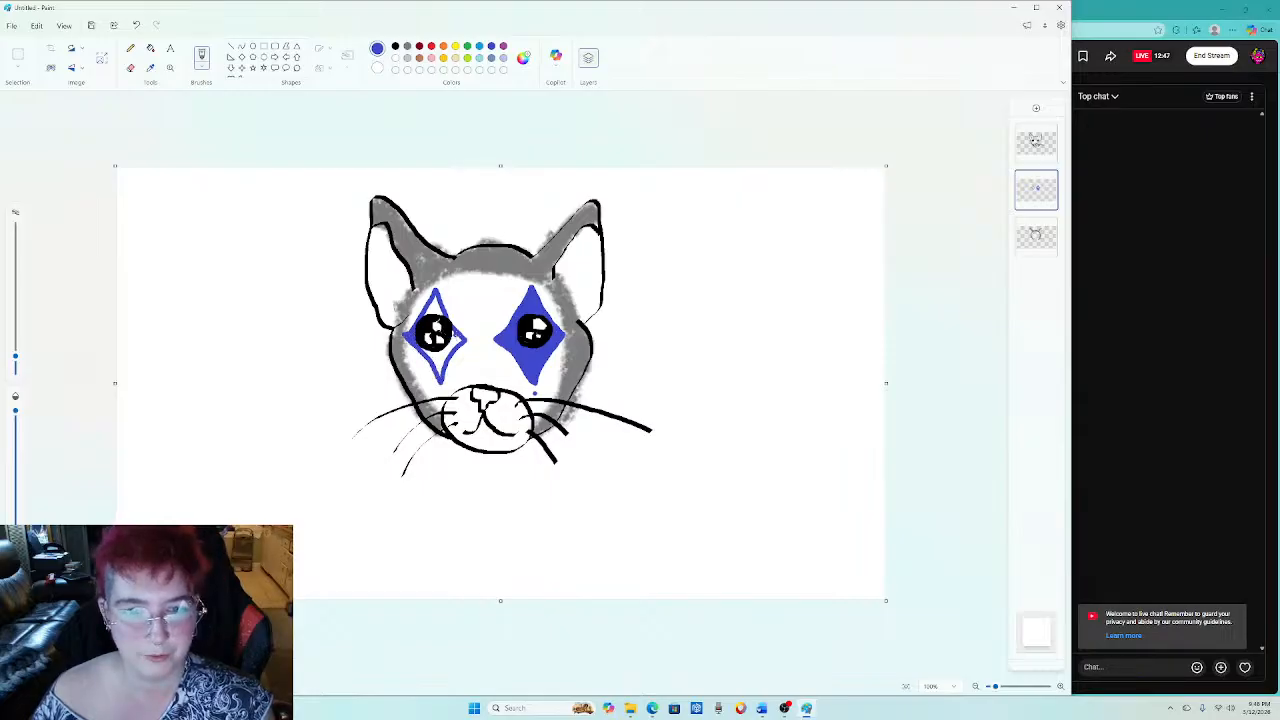
drag(466, 336, 446, 303)
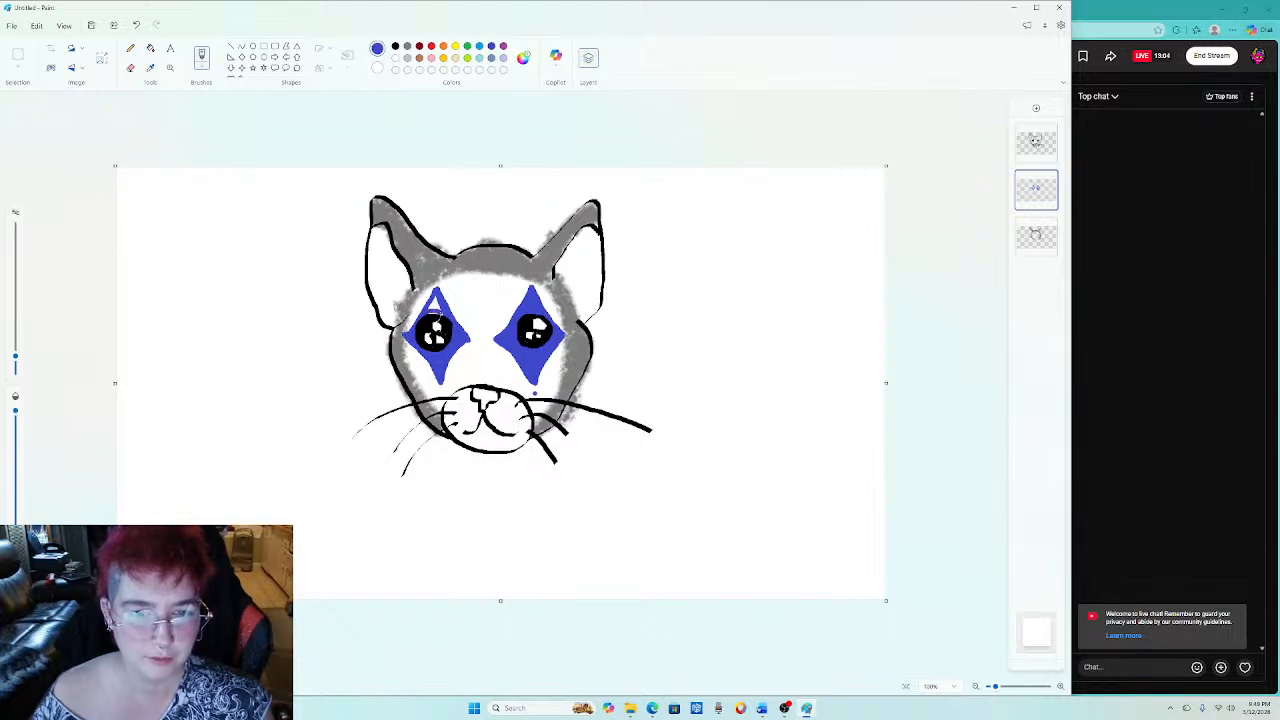
drag(434, 312, 438, 306)
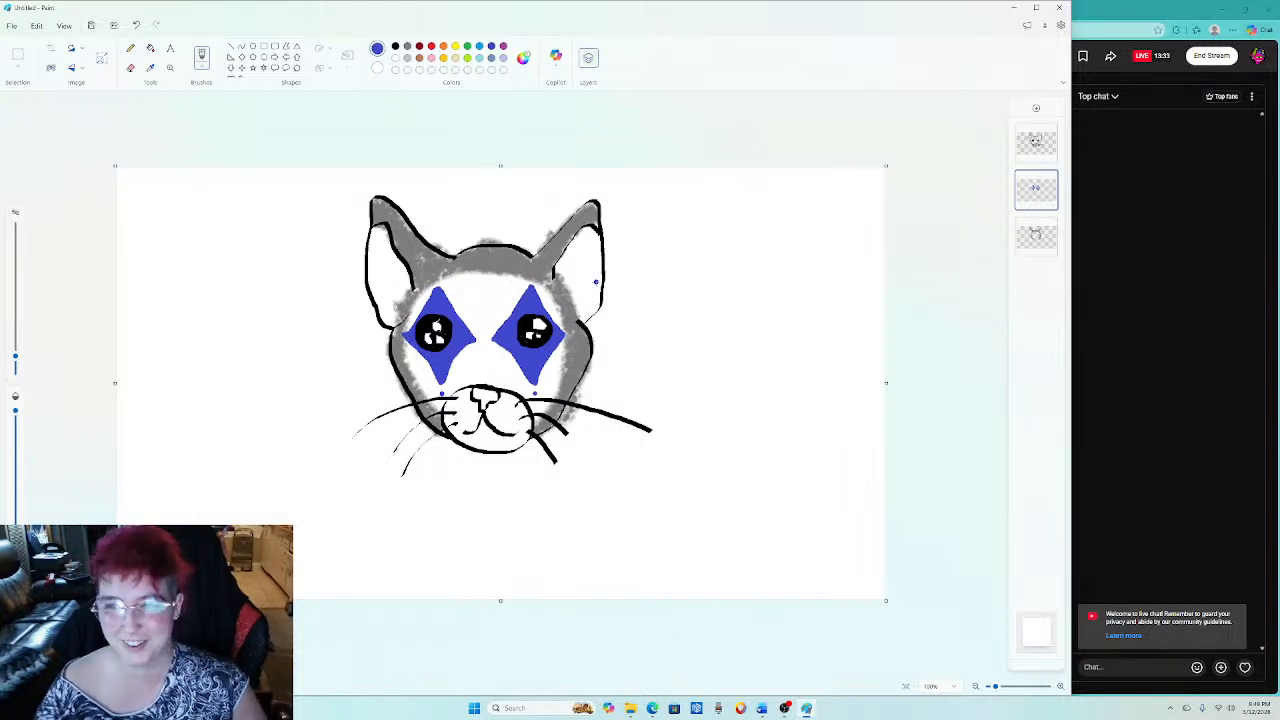
Color both inner ears and the nose pink with the Crayon brush on the gray fur layer.
click(202, 58)
click(250, 200)
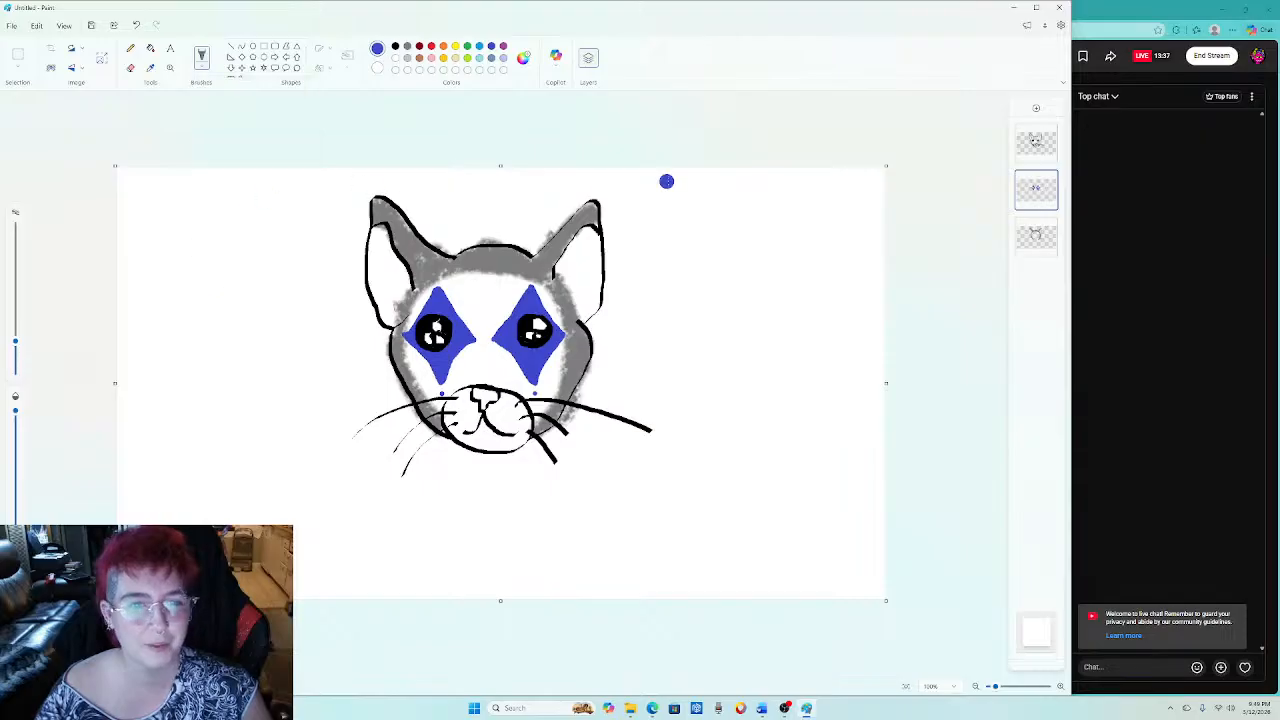
click(1048, 225)
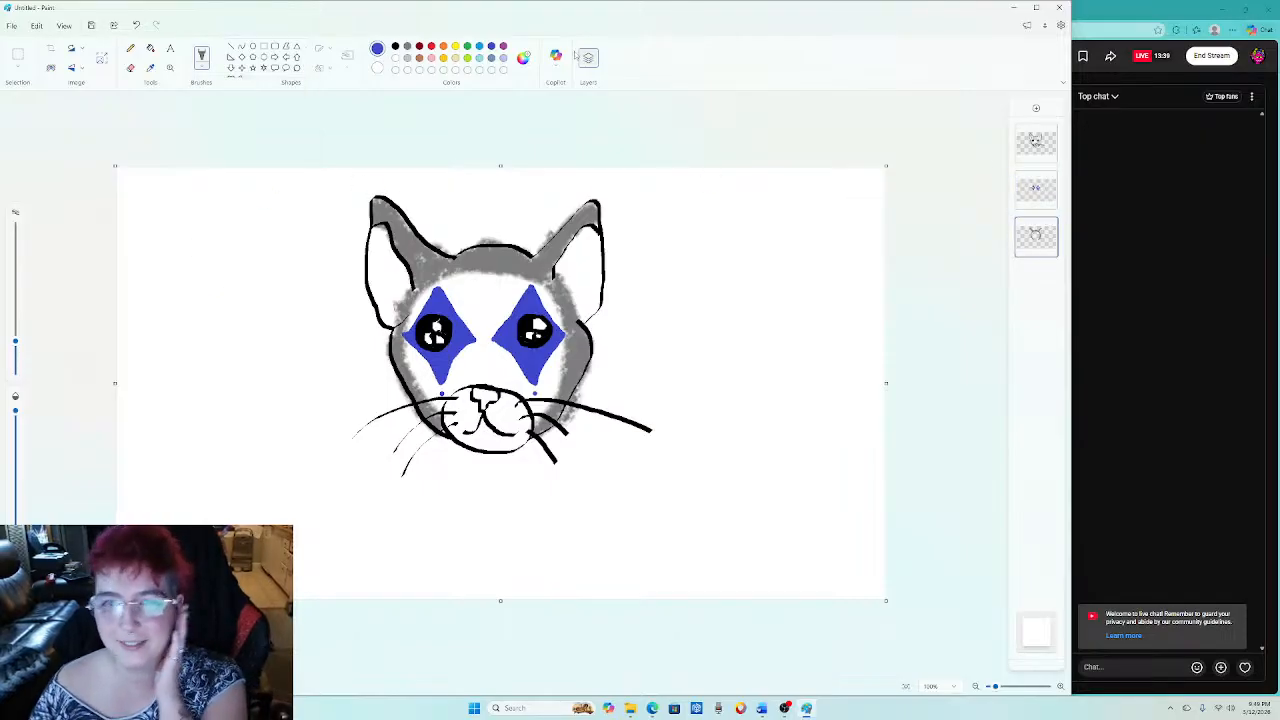
click(431, 67)
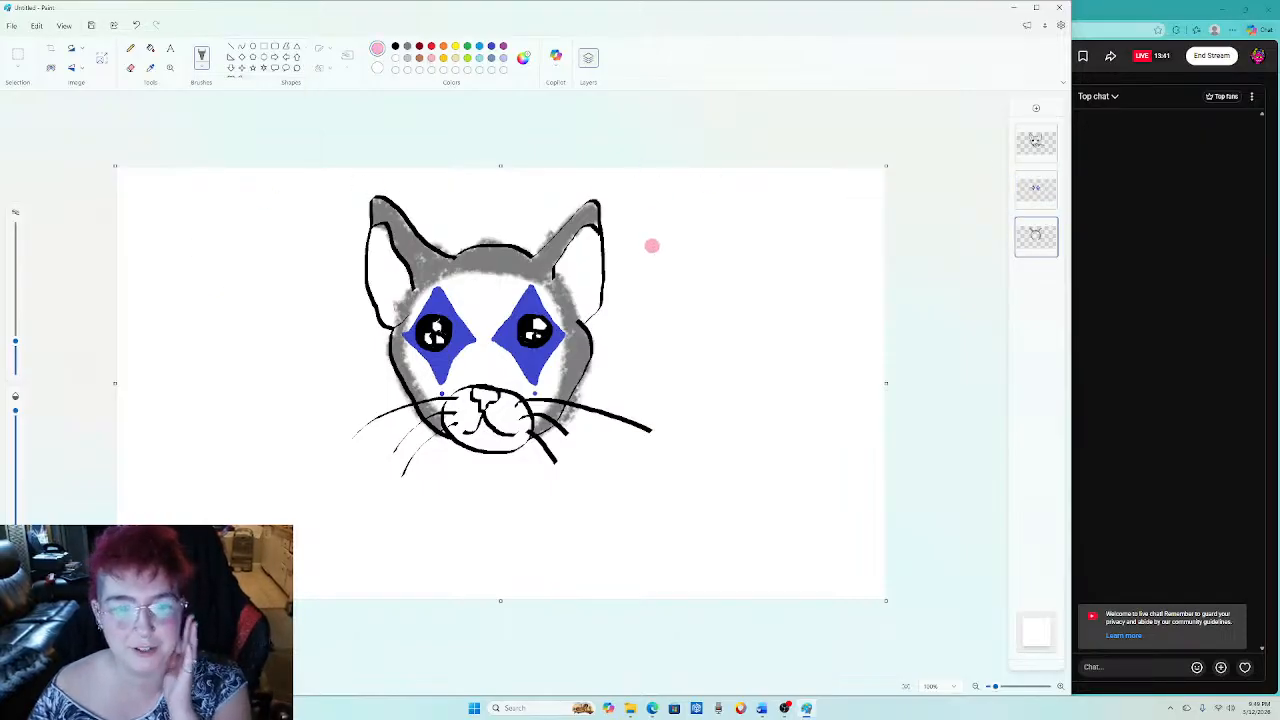
mouse_move(583, 266)
mouse_down()
mouse_move(562, 275)
mouse_move(590, 232)
mouse_up()
mouse_move(565, 278)
mouse_down()
mouse_move(584, 317)
mouse_move(603, 245)
mouse_up()
mouse_move(582, 292)
mouse_down()
mouse_move(584, 314)
mouse_move(581, 292)
mouse_up()
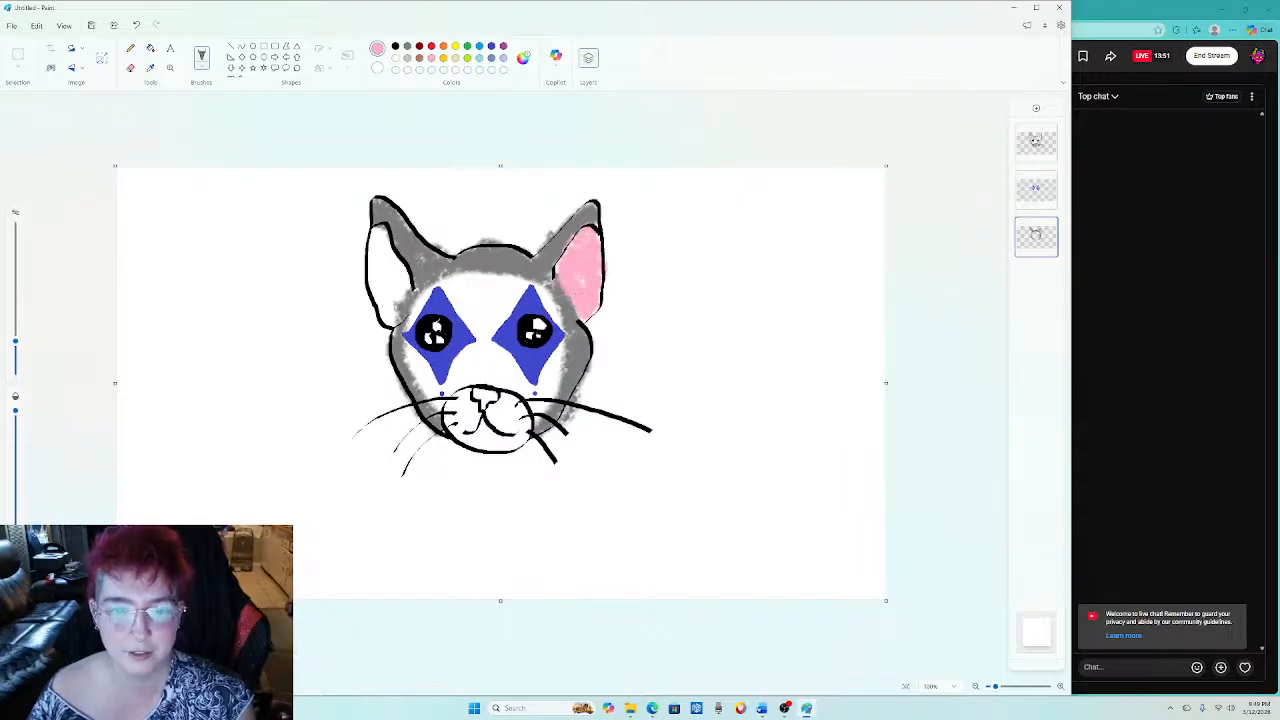
mouse_move(369, 225)
mouse_down()
mouse_move(388, 236)
mouse_move(378, 250)
mouse_move(393, 320)
mouse_move(378, 285)
mouse_move(398, 272)
mouse_move(408, 283)
mouse_move(385, 304)
mouse_up()
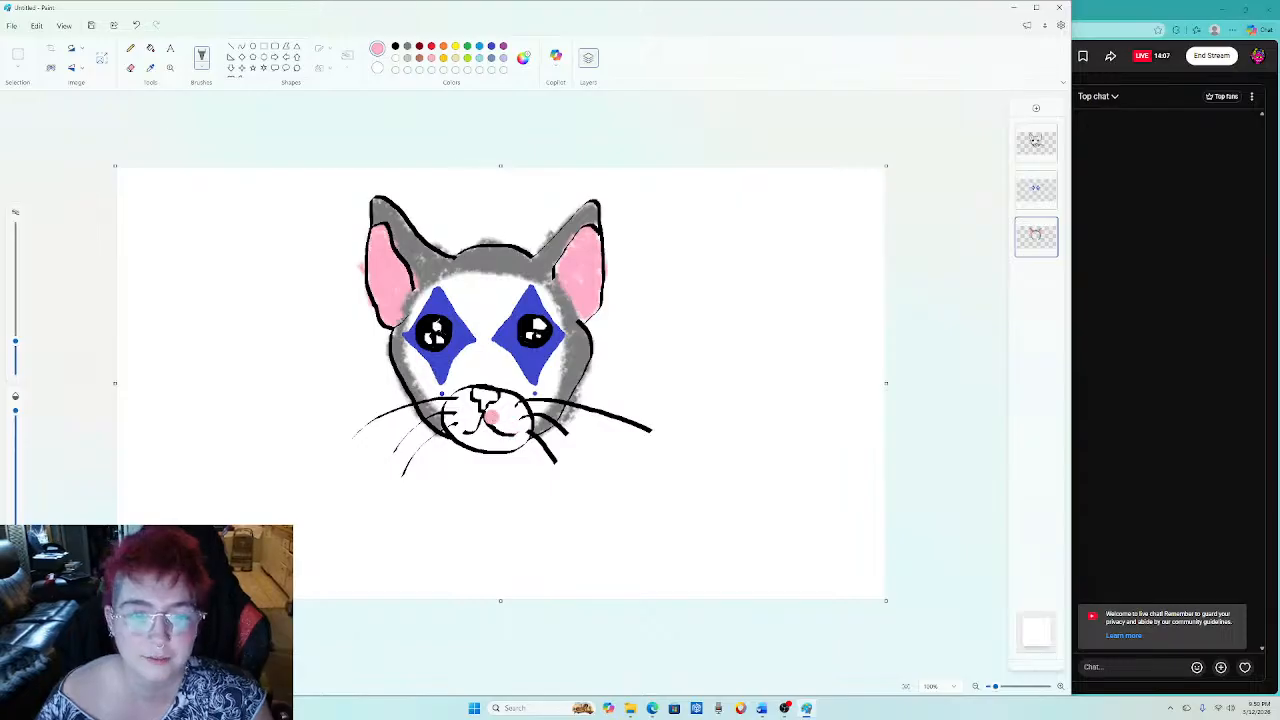
mouse_move(492, 416)
mouse_down()
mouse_move(474, 392)
mouse_move(485, 404)
mouse_move(487, 393)
mouse_up()
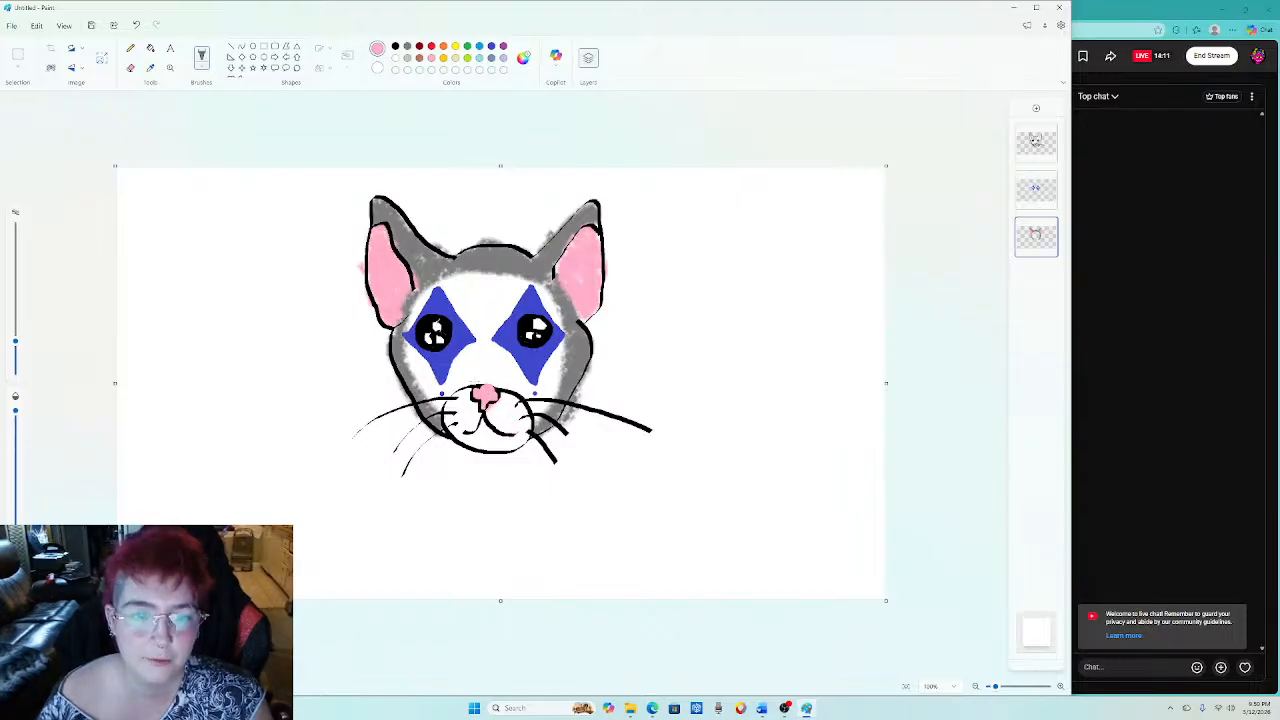
Paint a round solid red clown nose over the pink nose with the Brush on the line-art layer, undoing the earlier attempts.
click(201, 62)
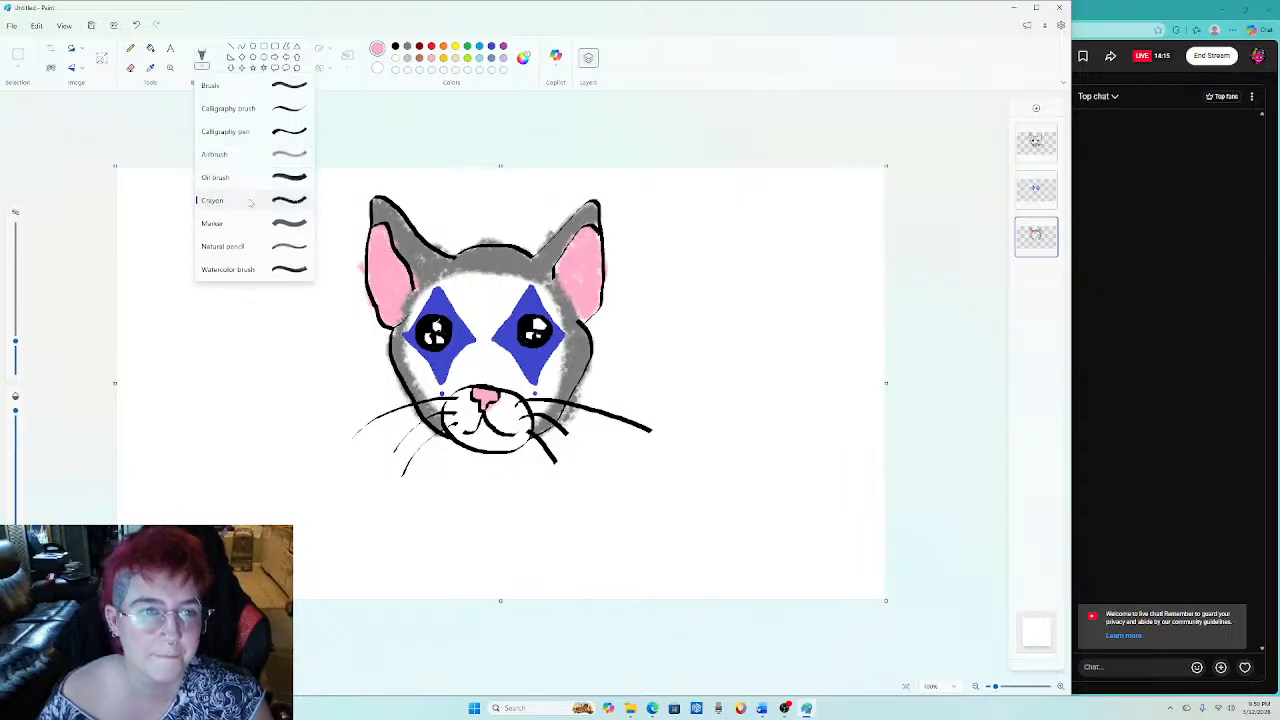
click(243, 86)
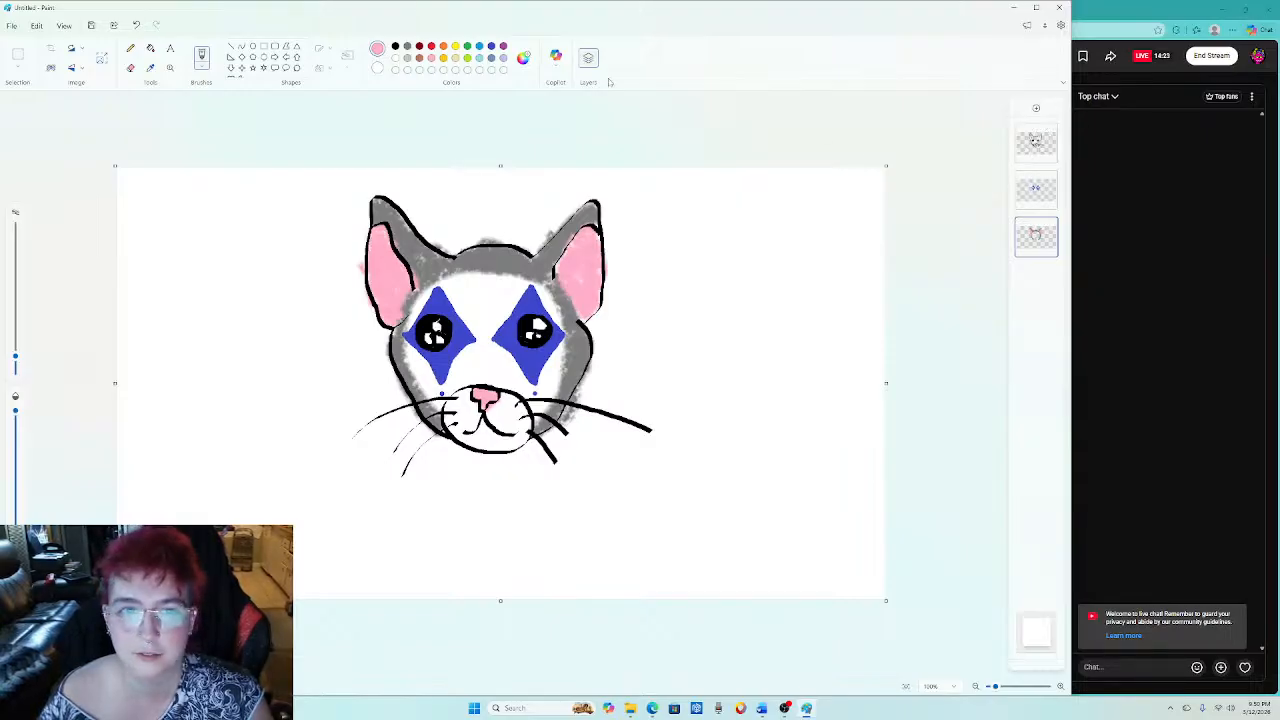
click(431, 46)
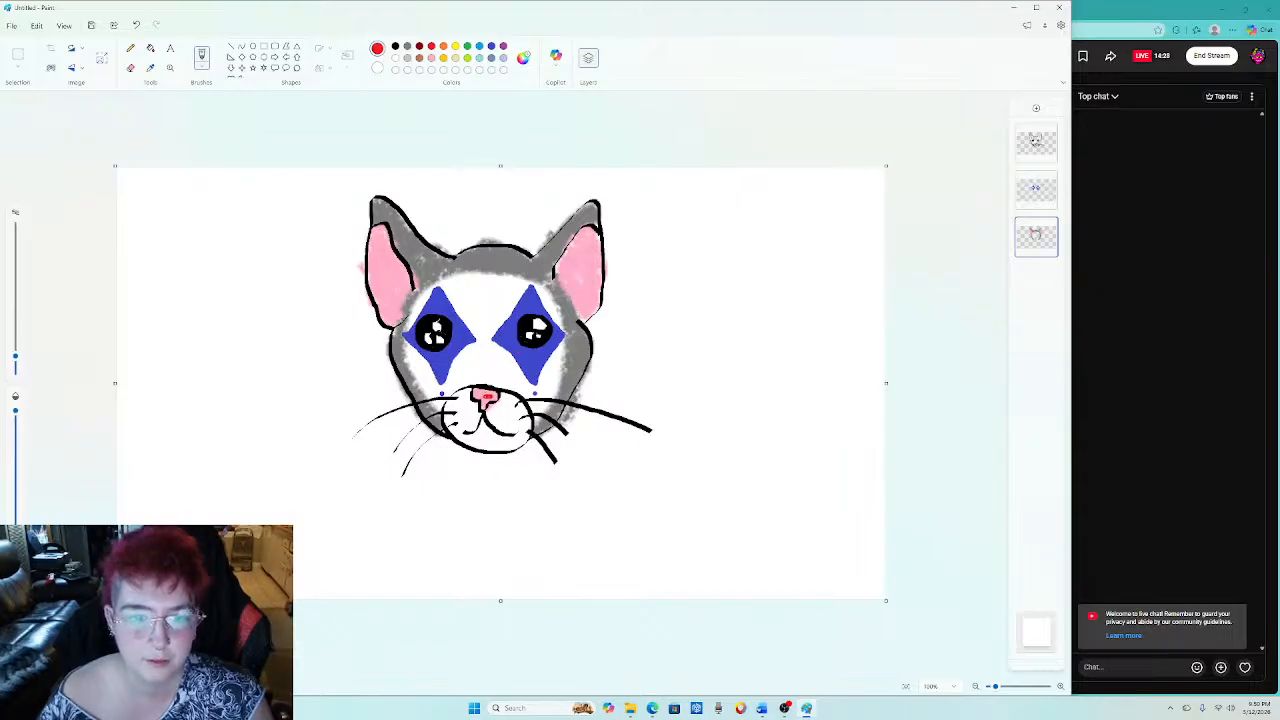
drag(478, 381, 490, 384)
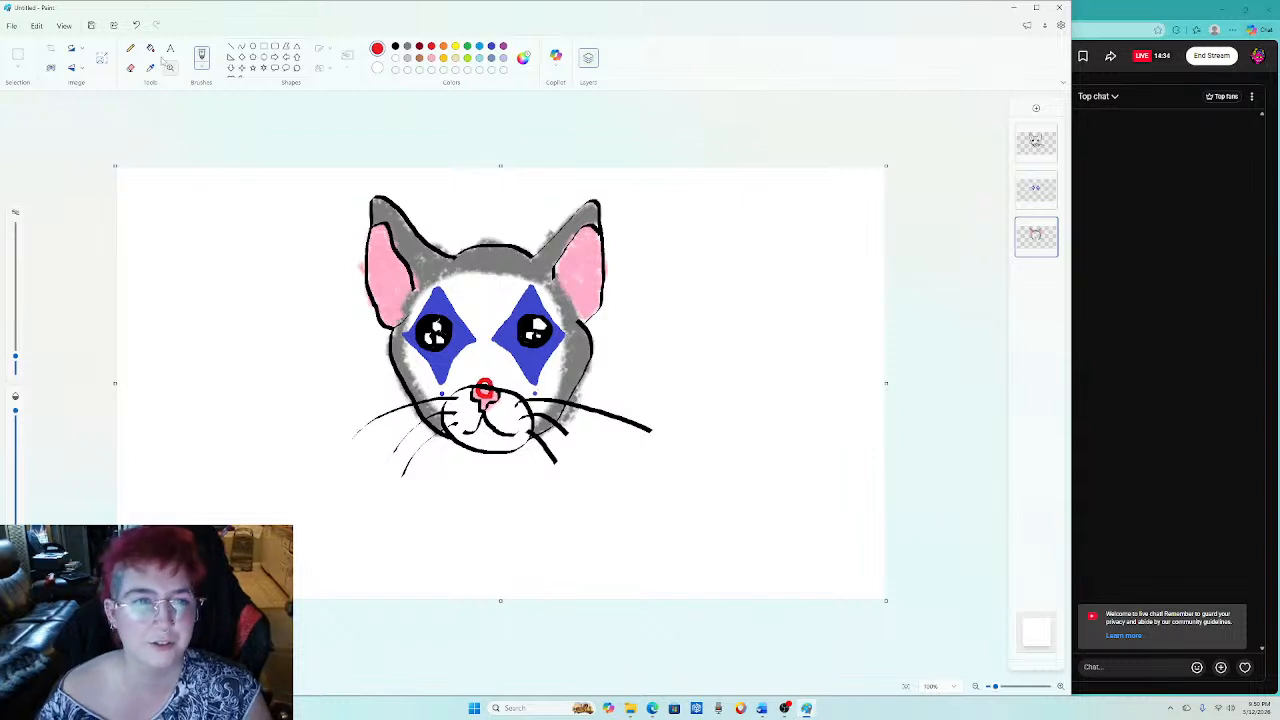
click(136, 27)
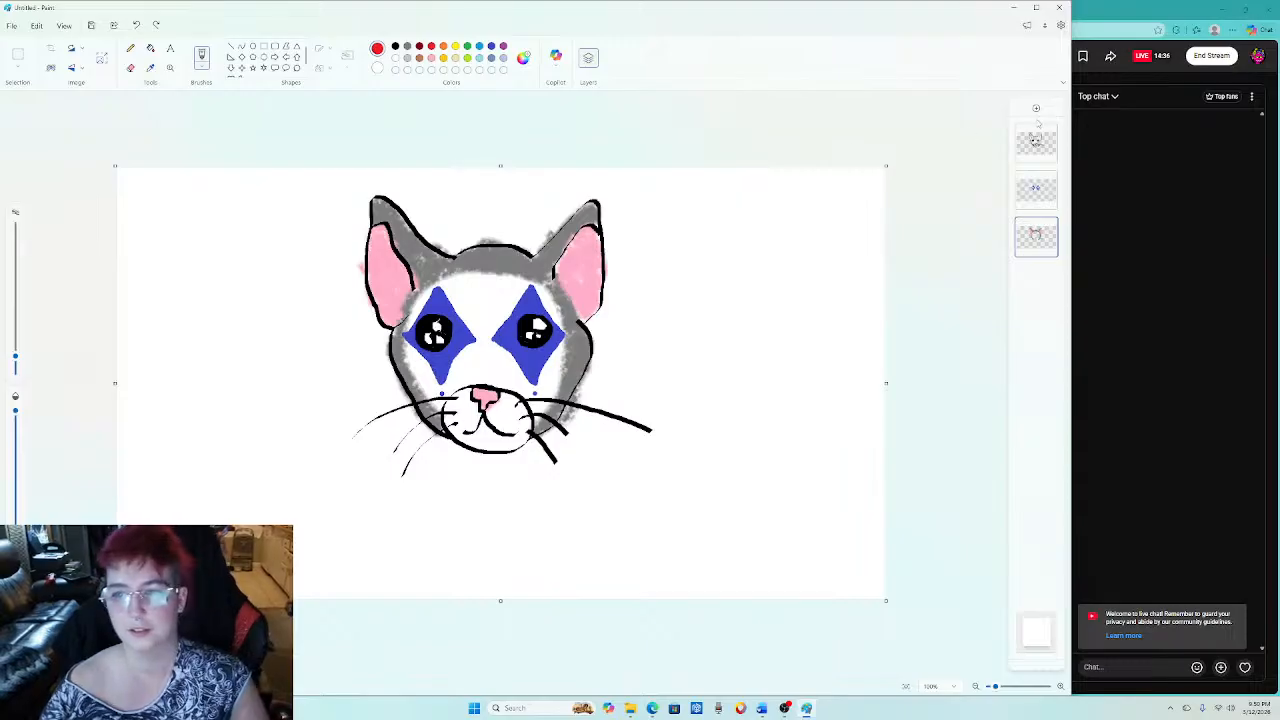
click(1036, 141)
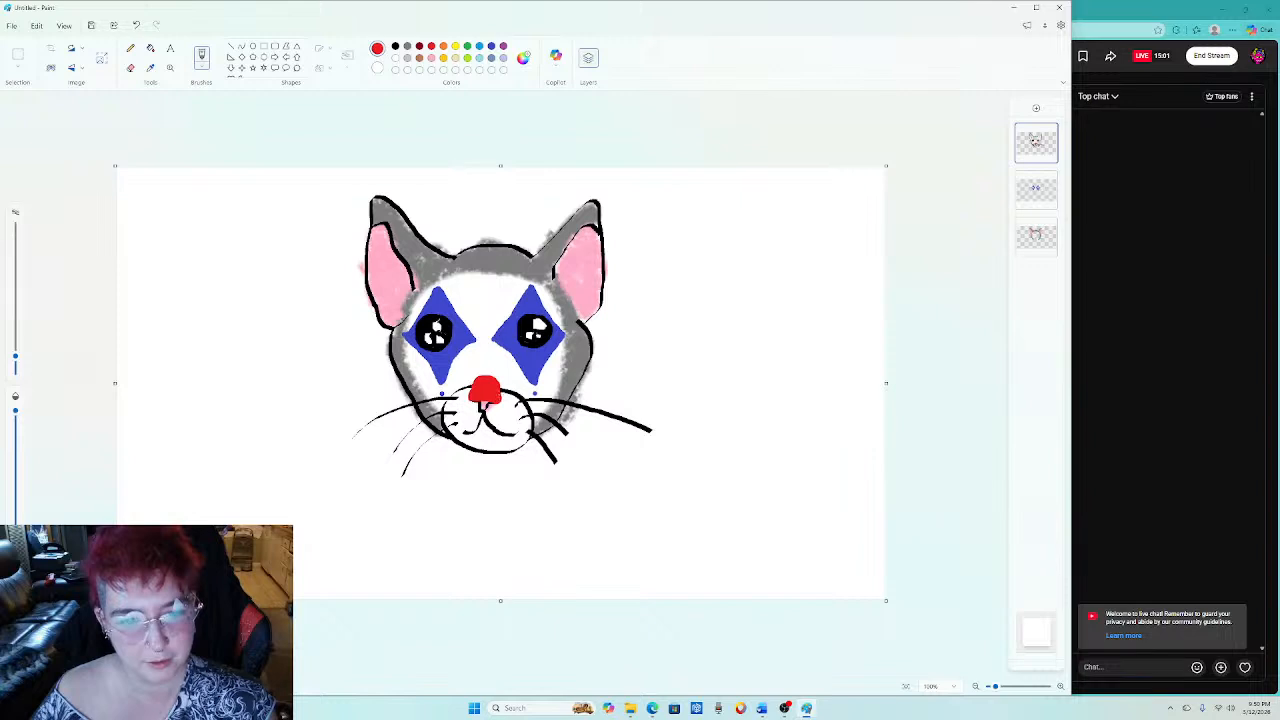
drag(485, 378, 476, 380)
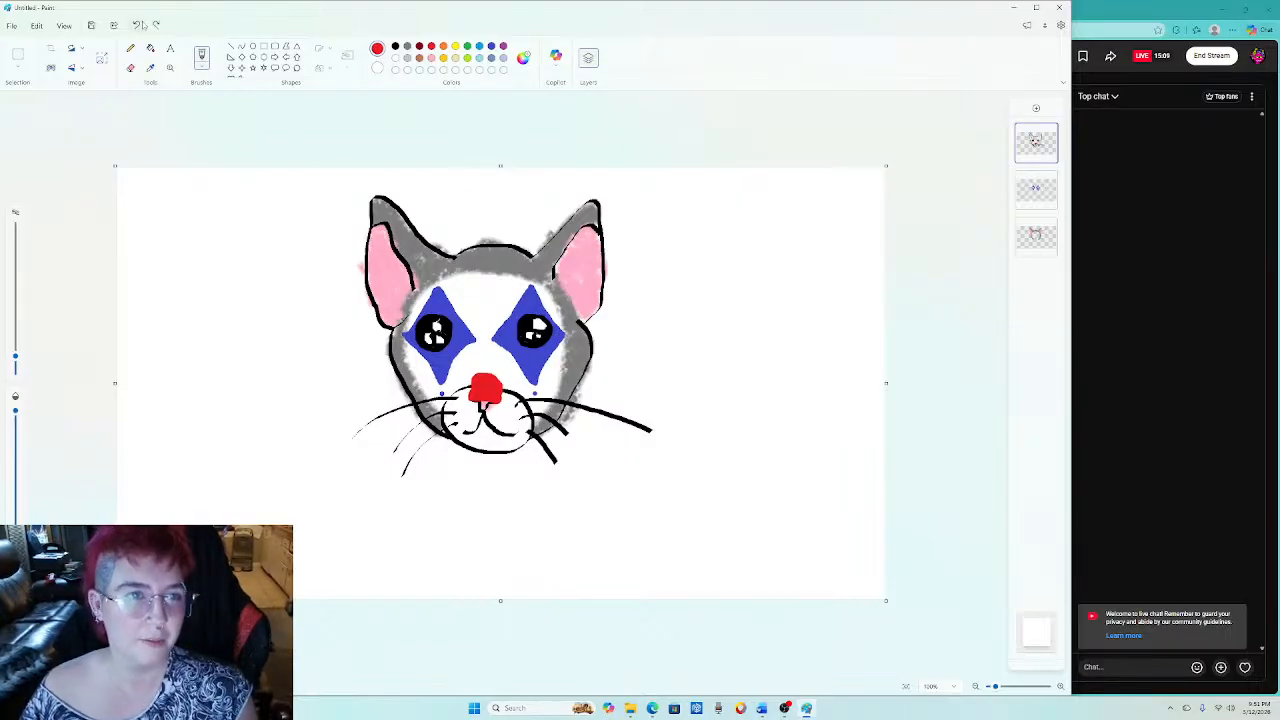
click(137, 25)
click(137, 25)
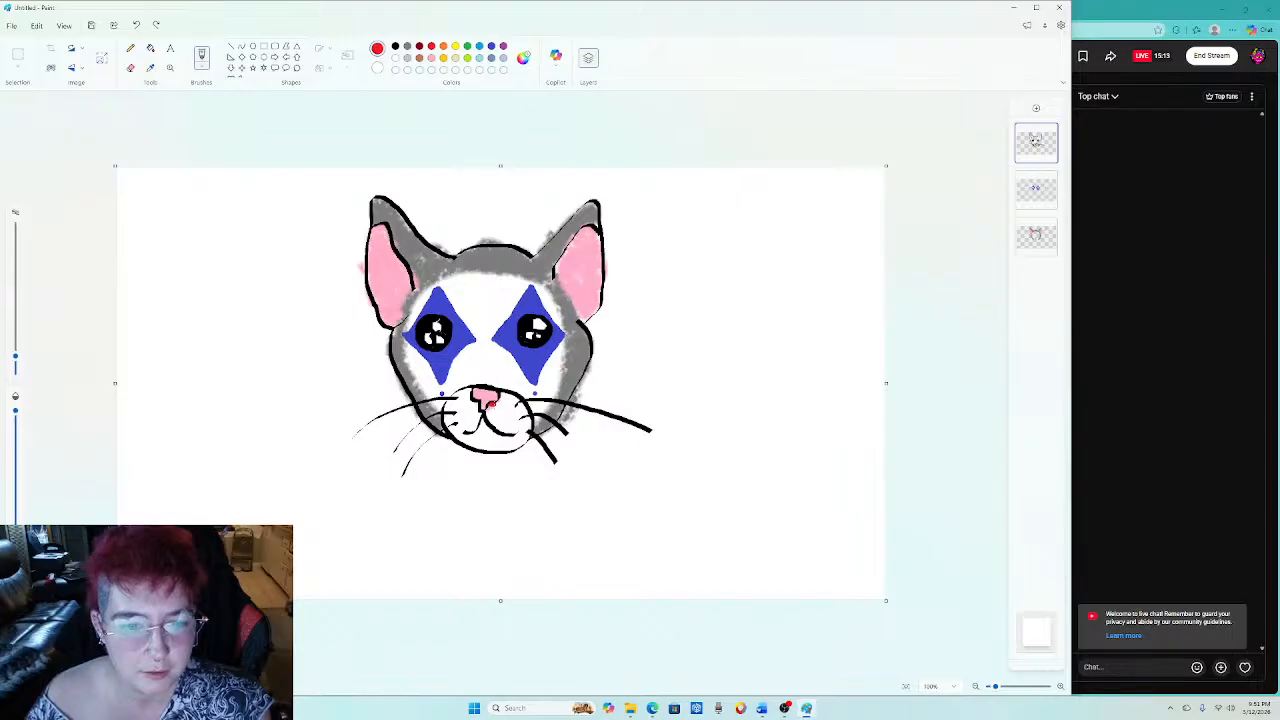
mouse_move(492, 406)
mouse_down()
mouse_move(504, 389)
mouse_move(481, 374)
mouse_move(465, 386)
mouse_move(477, 409)
mouse_up()
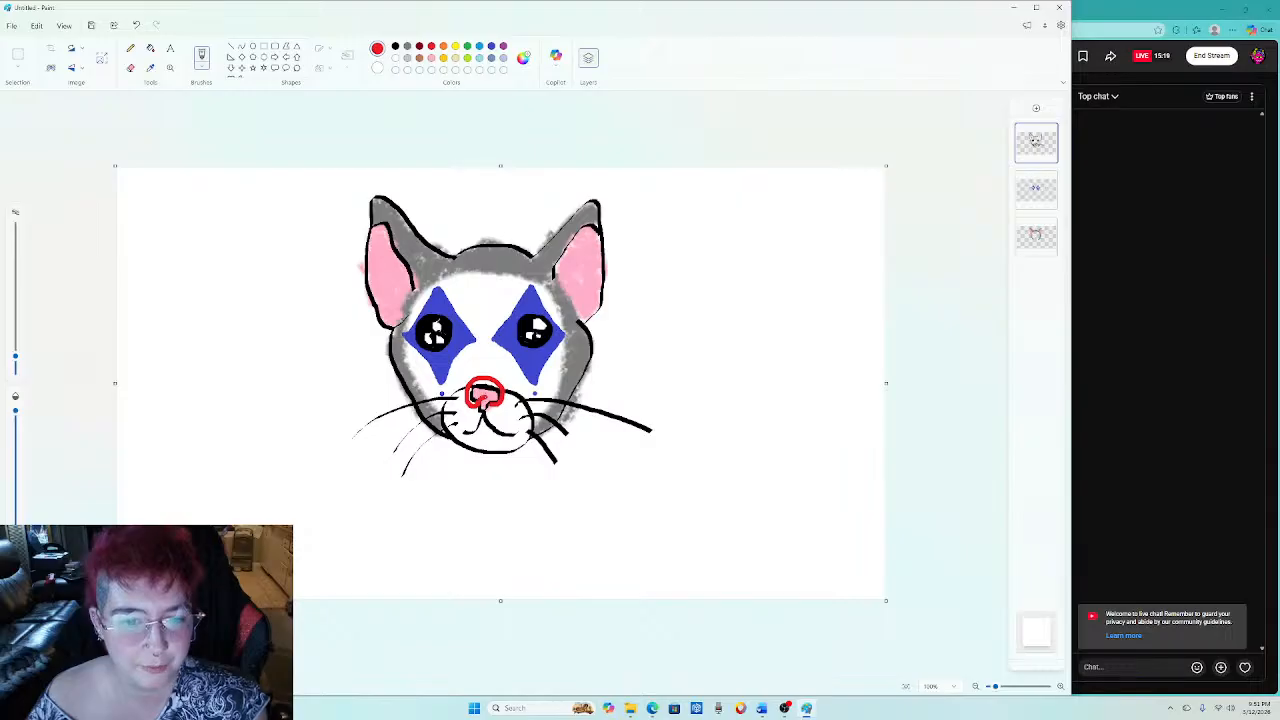
mouse_move(495, 396)
mouse_down()
mouse_move(476, 400)
mouse_move(480, 384)
mouse_move(498, 392)
mouse_up()
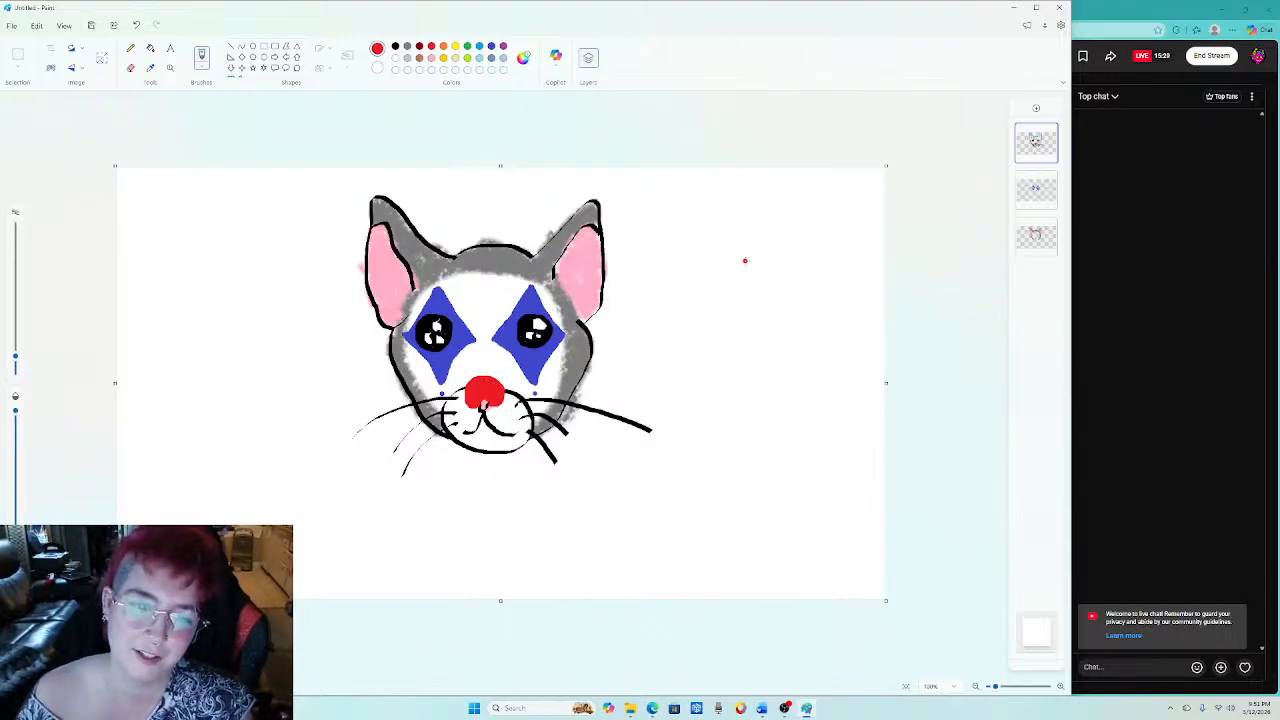
Add small white highlights to the upper part of the red nose, undoing the first set of highlights.
click(395, 58)
click(377, 67)
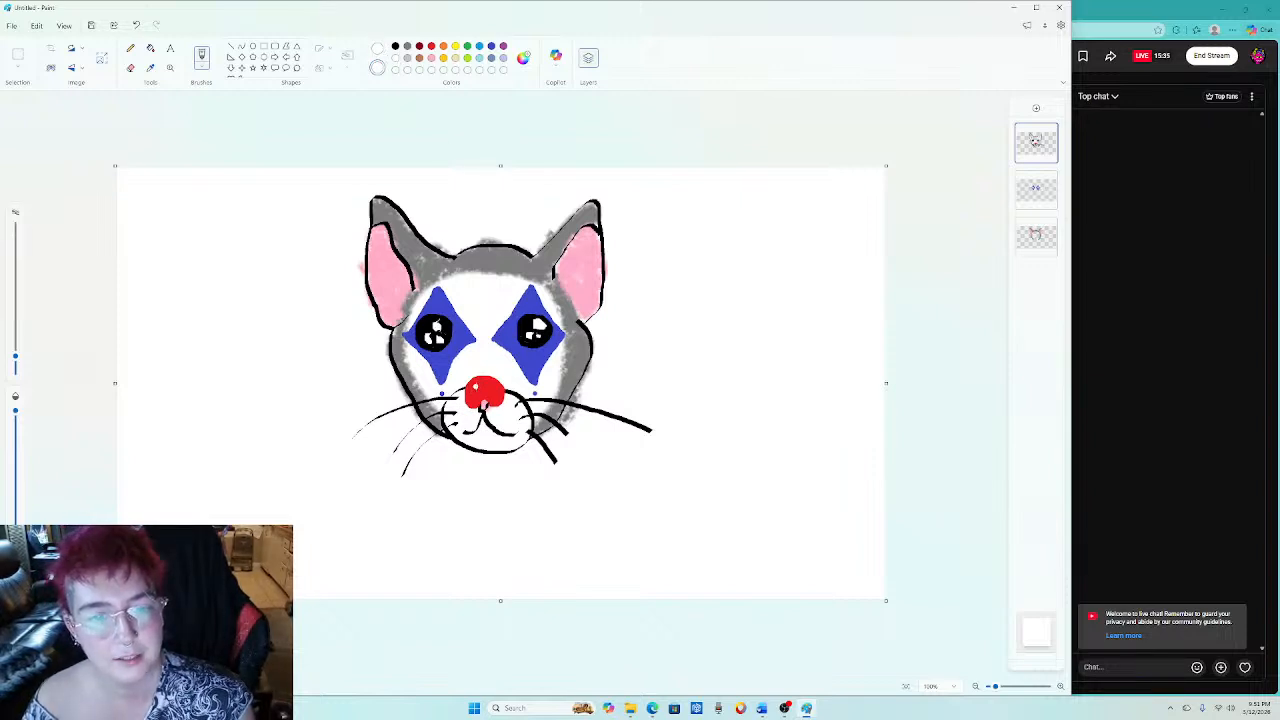
drag(474, 384, 486, 393)
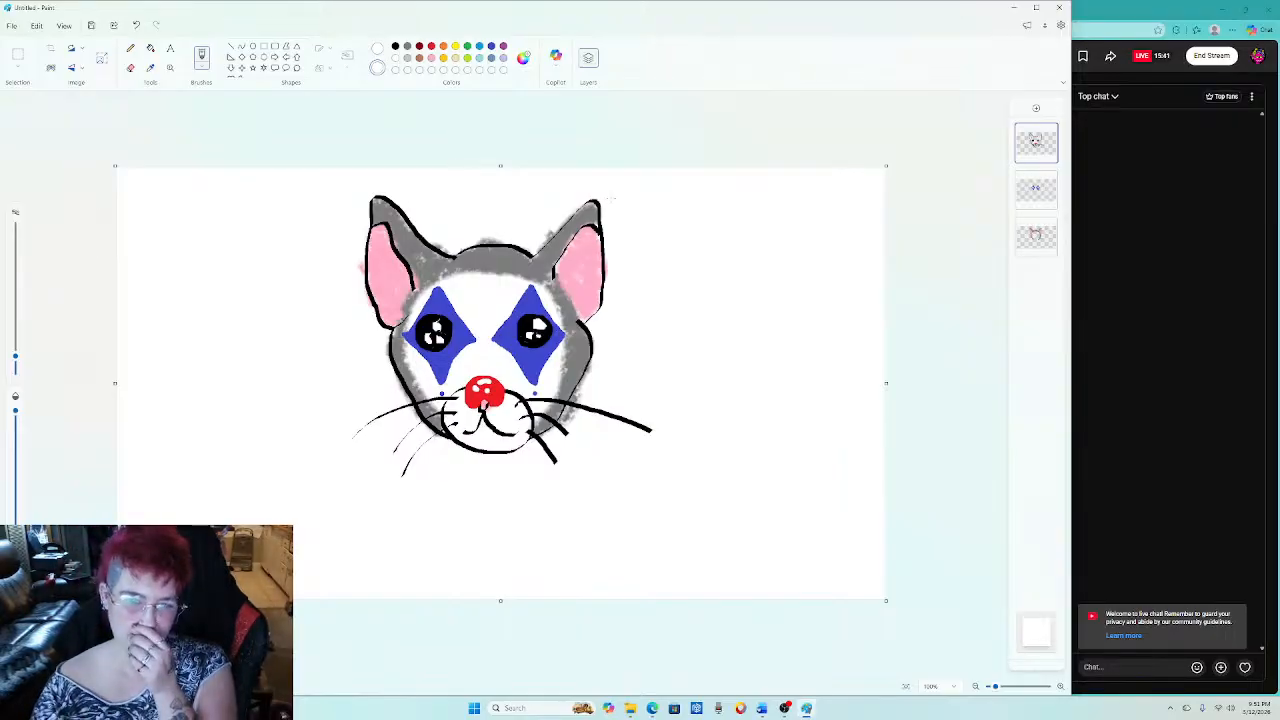
click(137, 26)
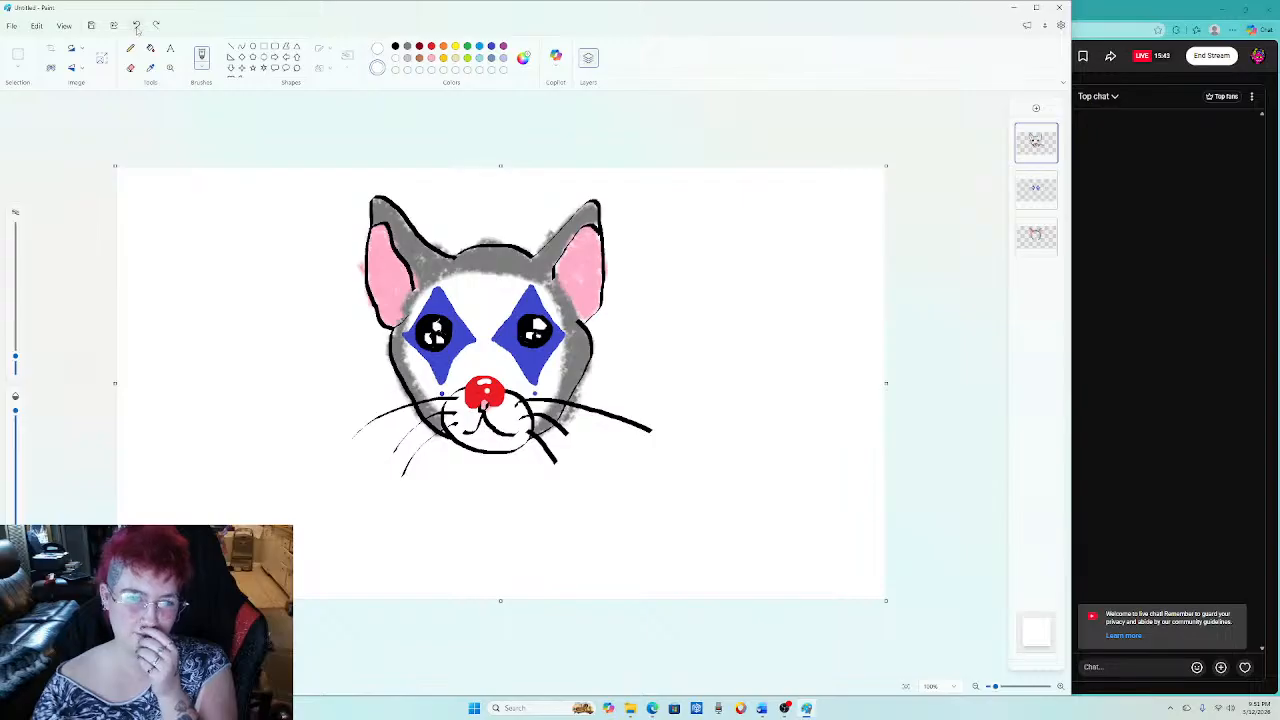
click(137, 26)
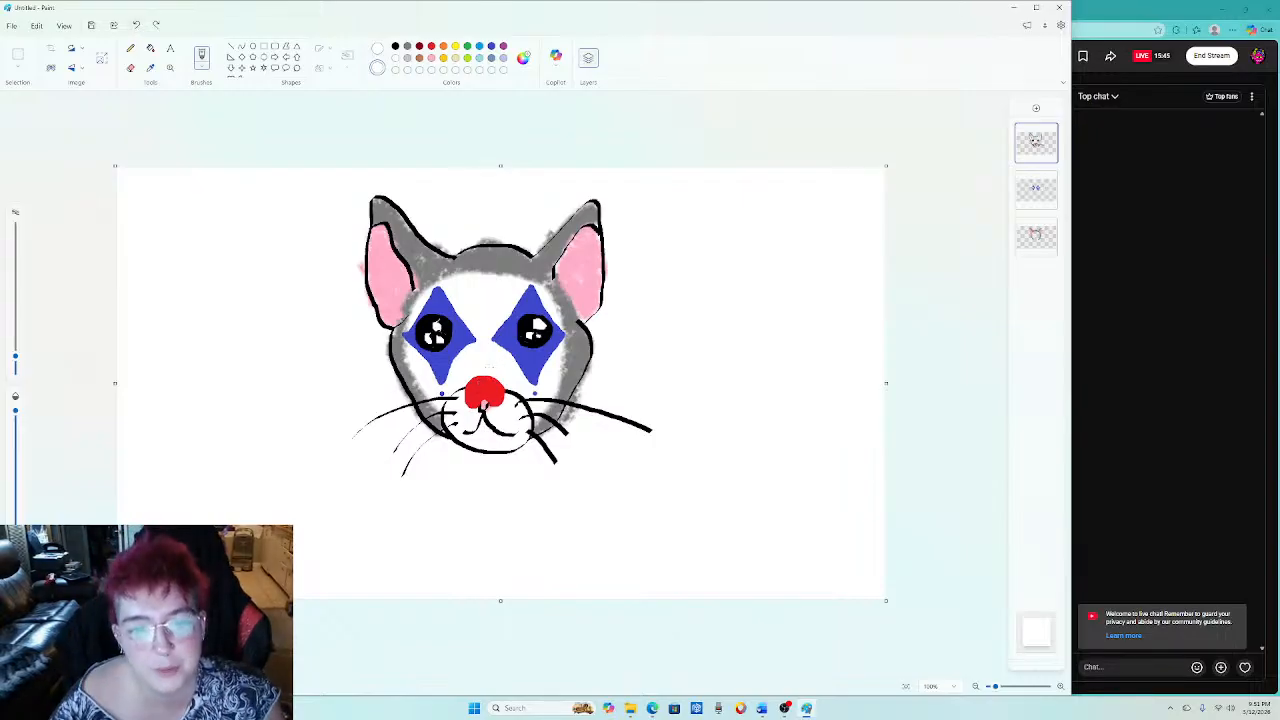
click(489, 385)
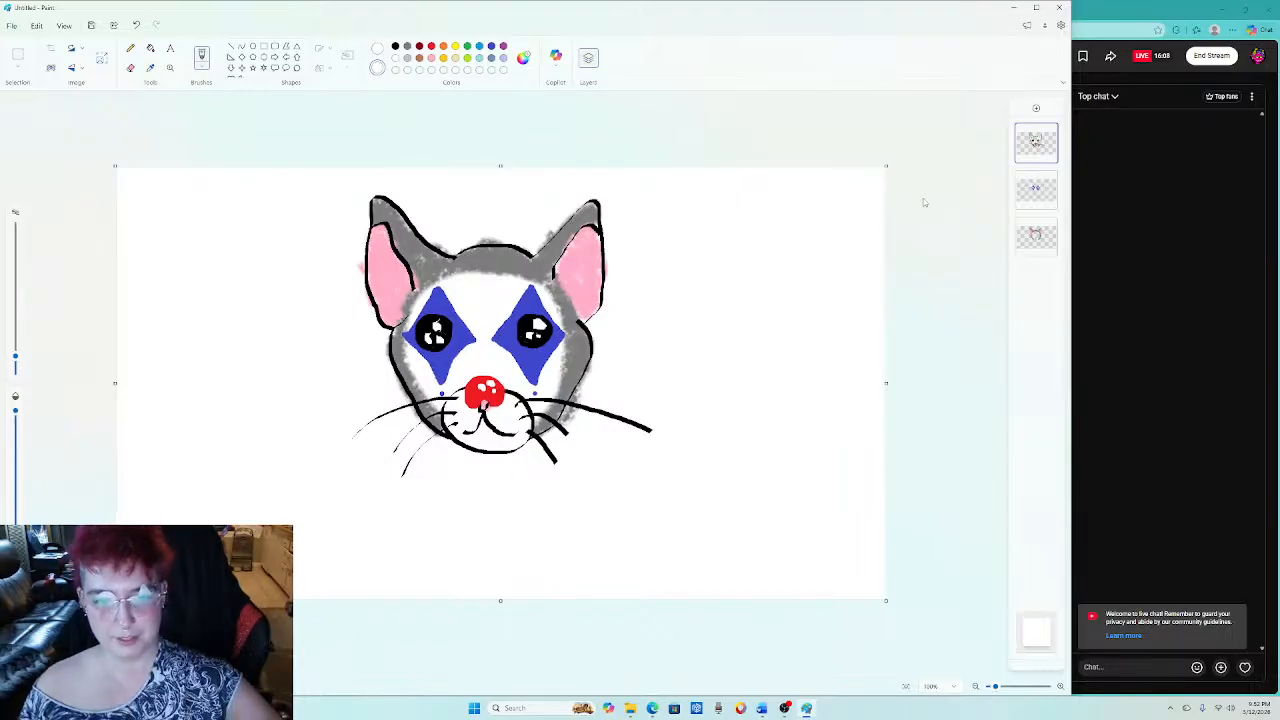
Outline a small black tongue with a center line below the mouth using the Calligraphy brush.
click(201, 62)
click(225, 107)
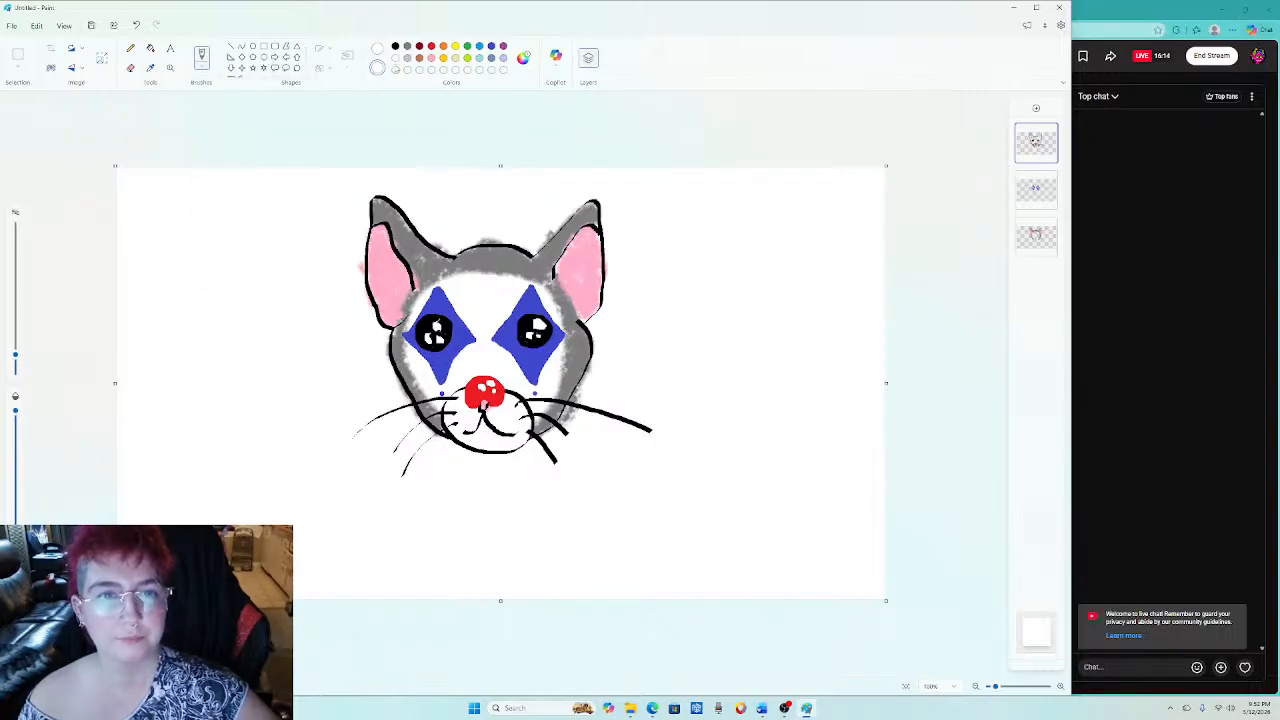
click(396, 47)
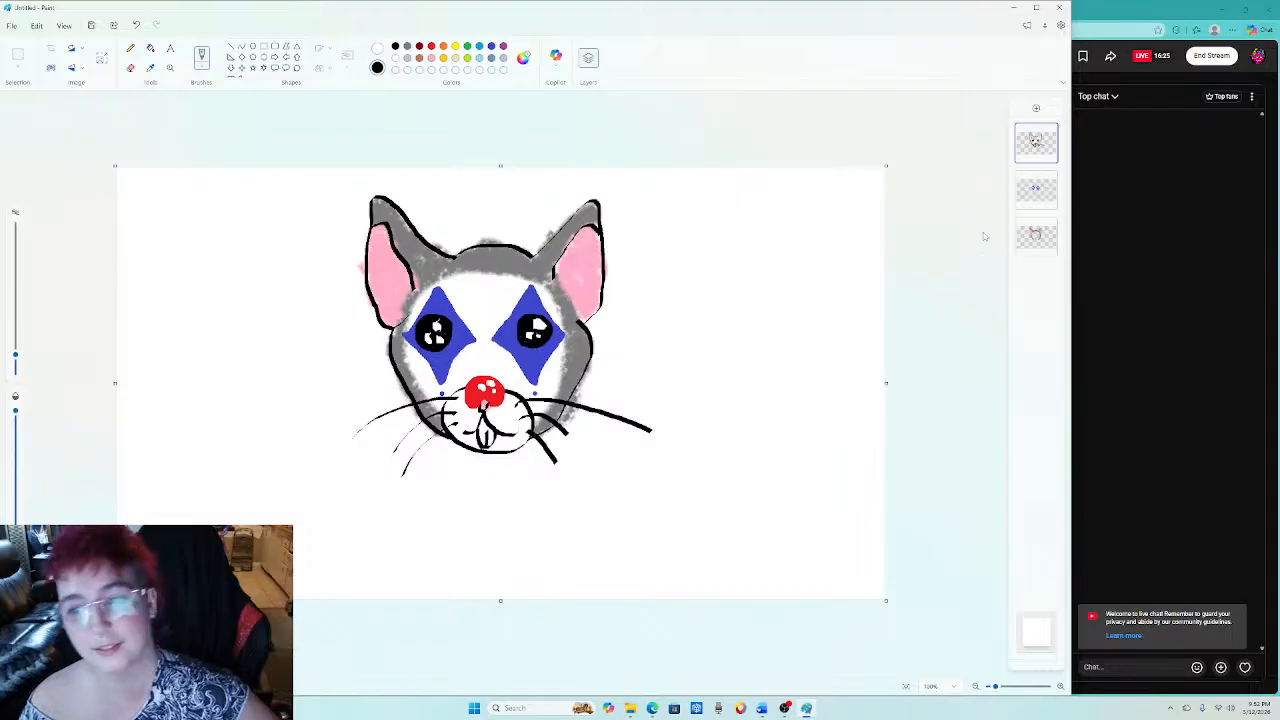
Color the tongue pink with the Crayon brush on the gray fur layer.
click(1036, 234)
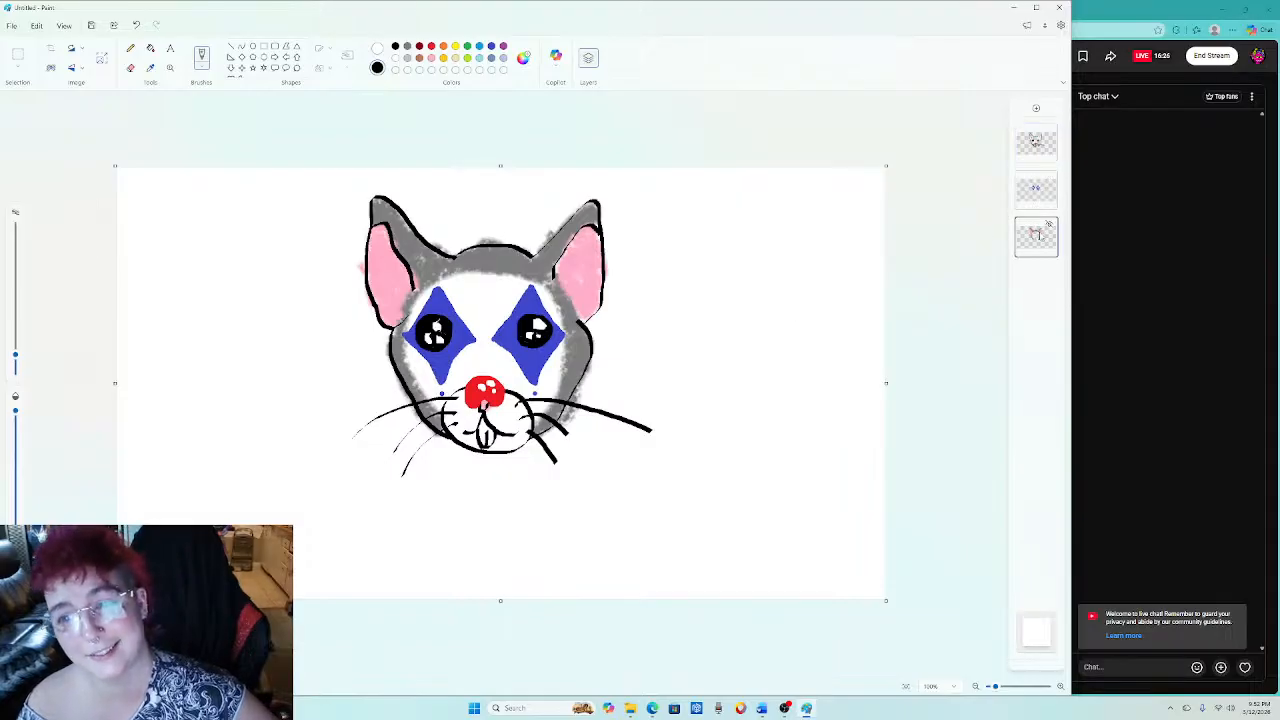
click(431, 57)
click(202, 57)
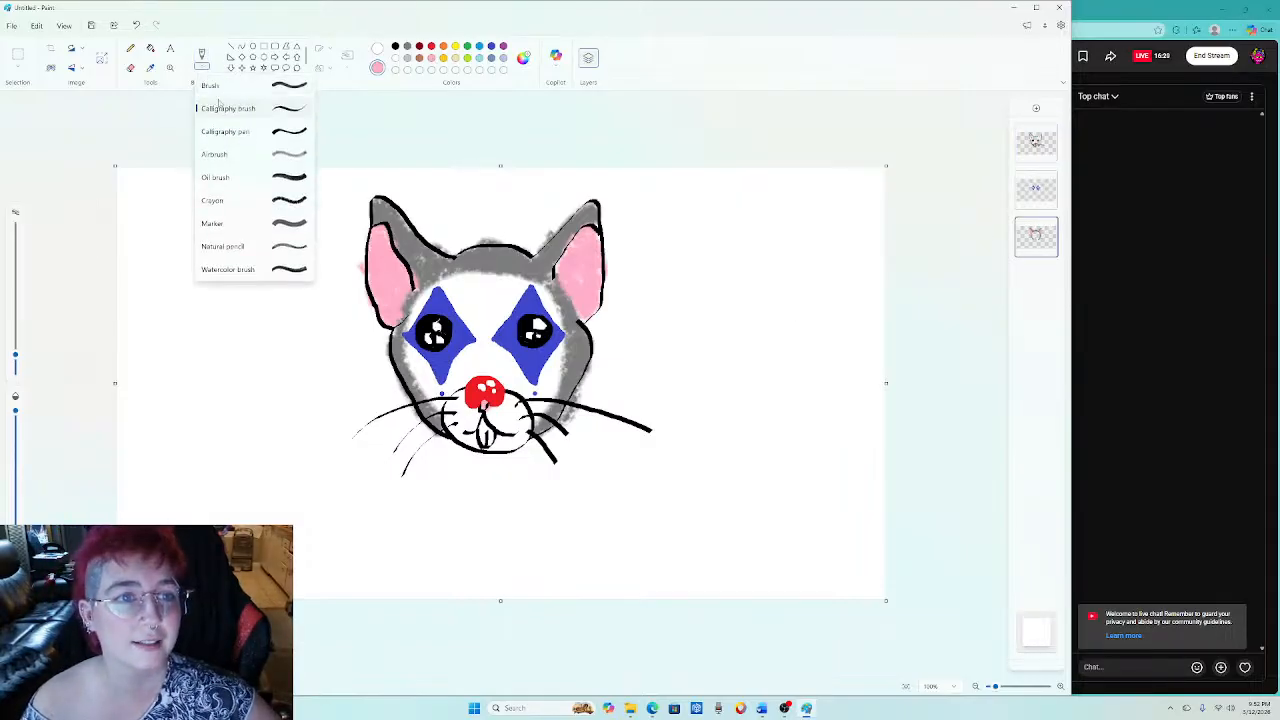
click(244, 200)
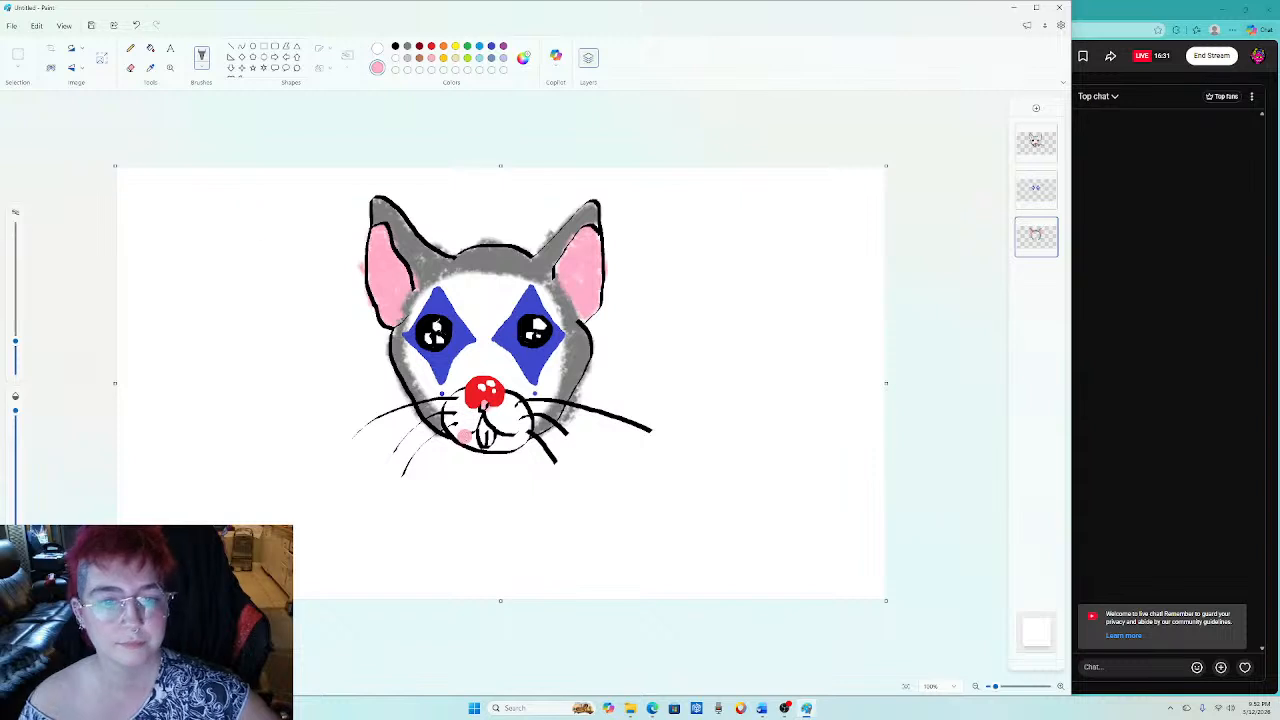
mouse_move(464, 435)
mouse_down()
mouse_move(484, 427)
mouse_move(488, 440)
mouse_up()
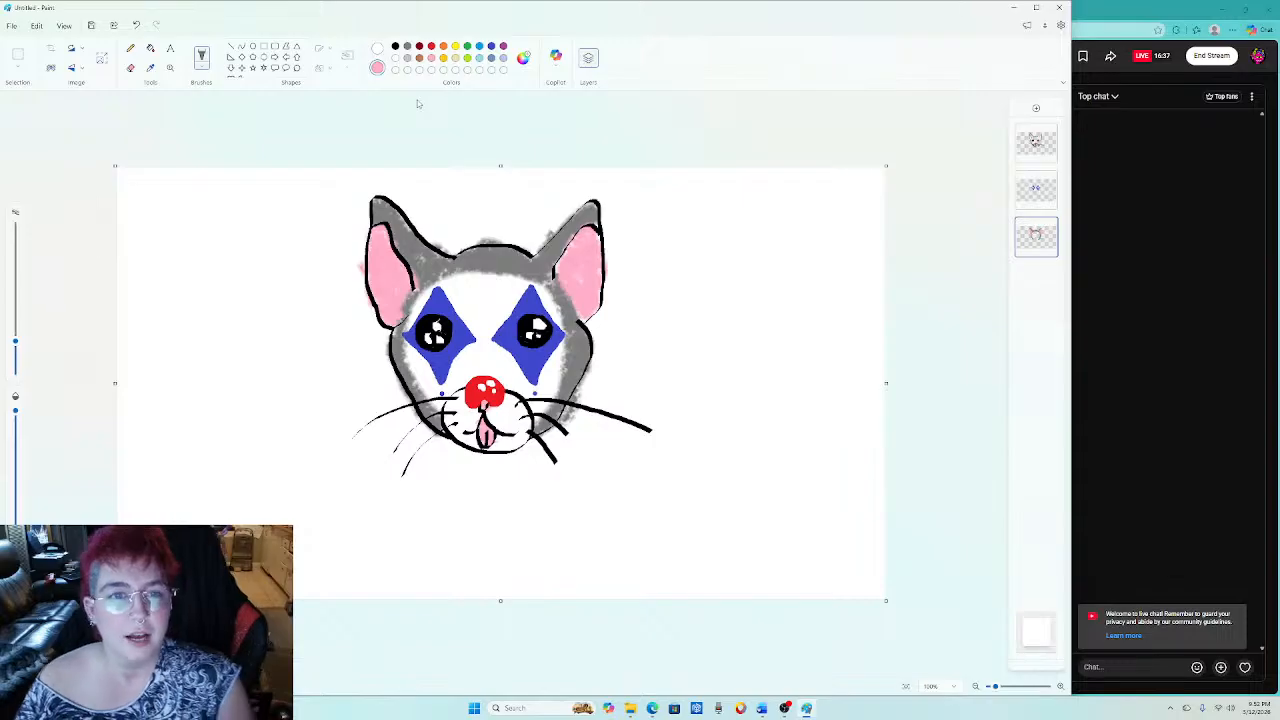
Outline a small tilted black hat with a brim and rounded crown between the ears, using the Calligraphy brush on the line-art layer.
click(395, 46)
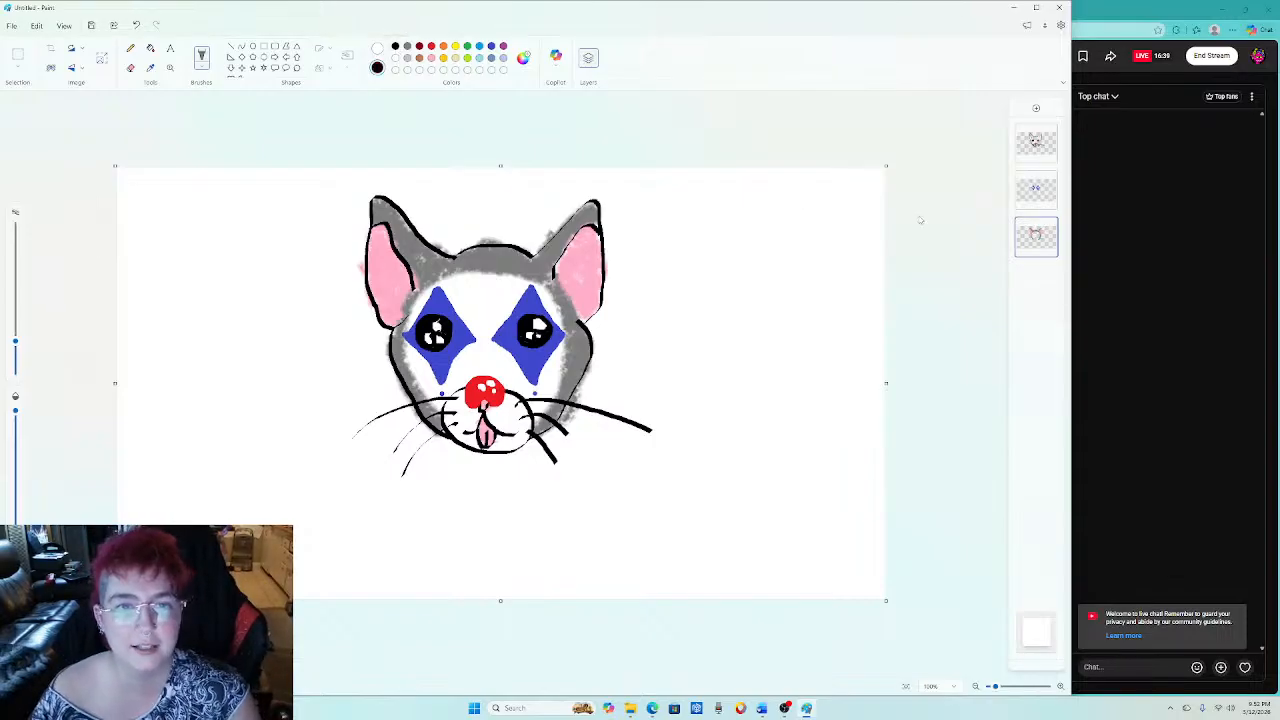
click(1036, 142)
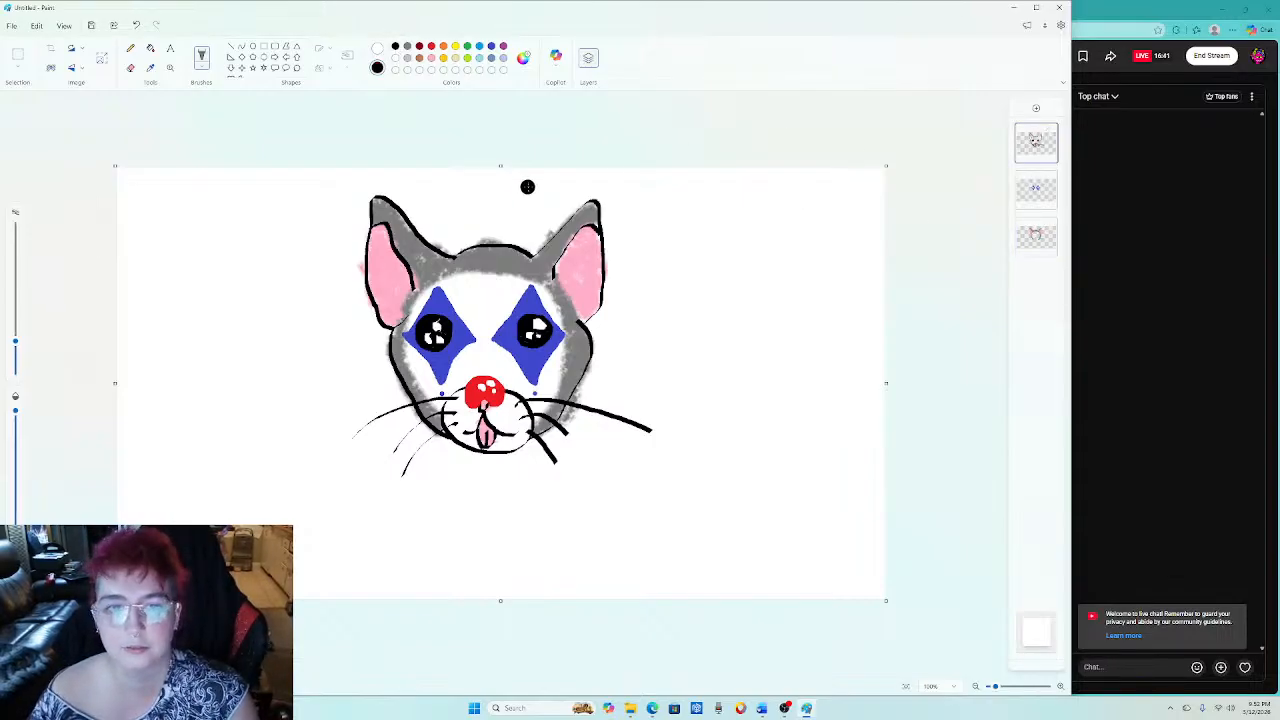
click(202, 66)
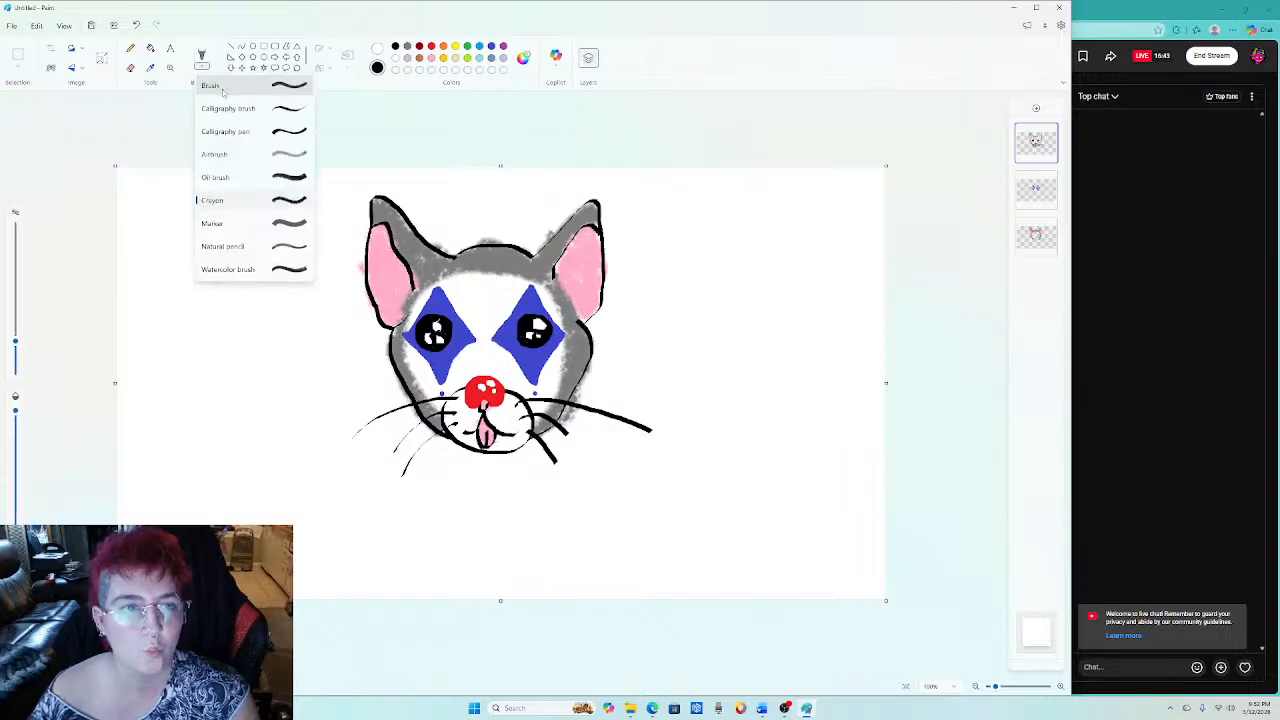
click(230, 106)
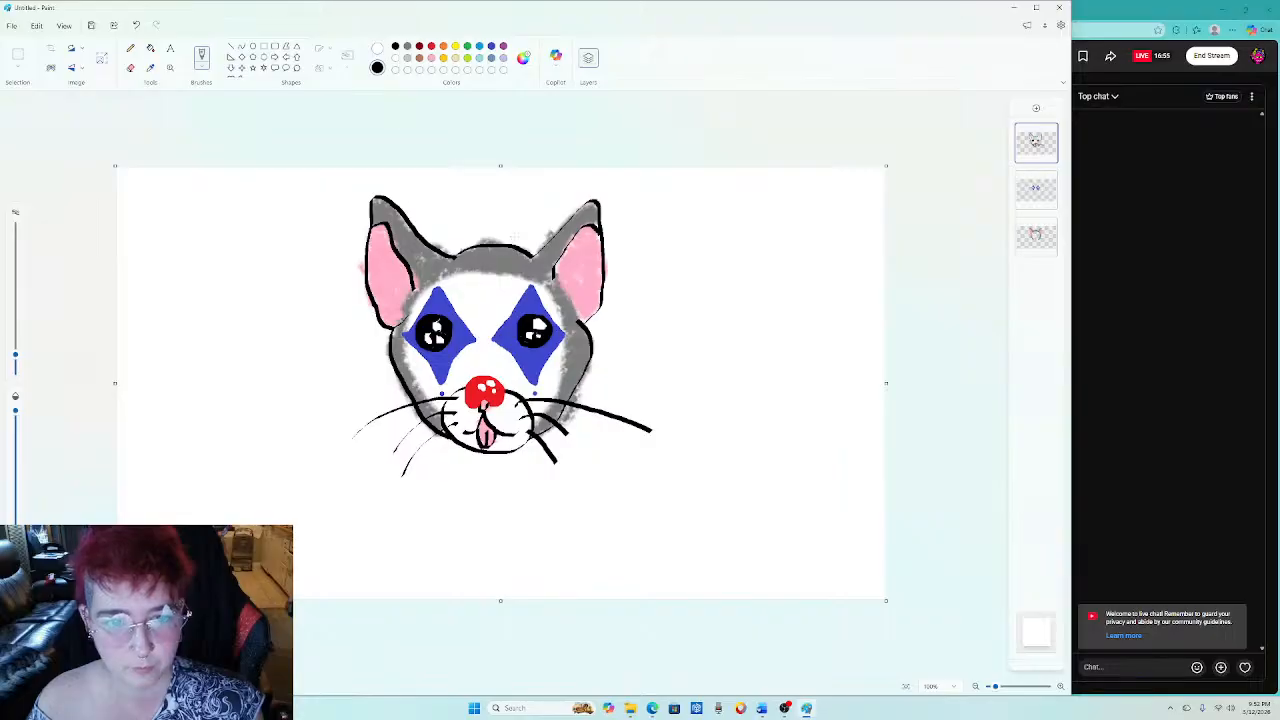
mouse_move(515, 238)
mouse_down()
mouse_move(486, 234)
mouse_move(506, 249)
mouse_up()
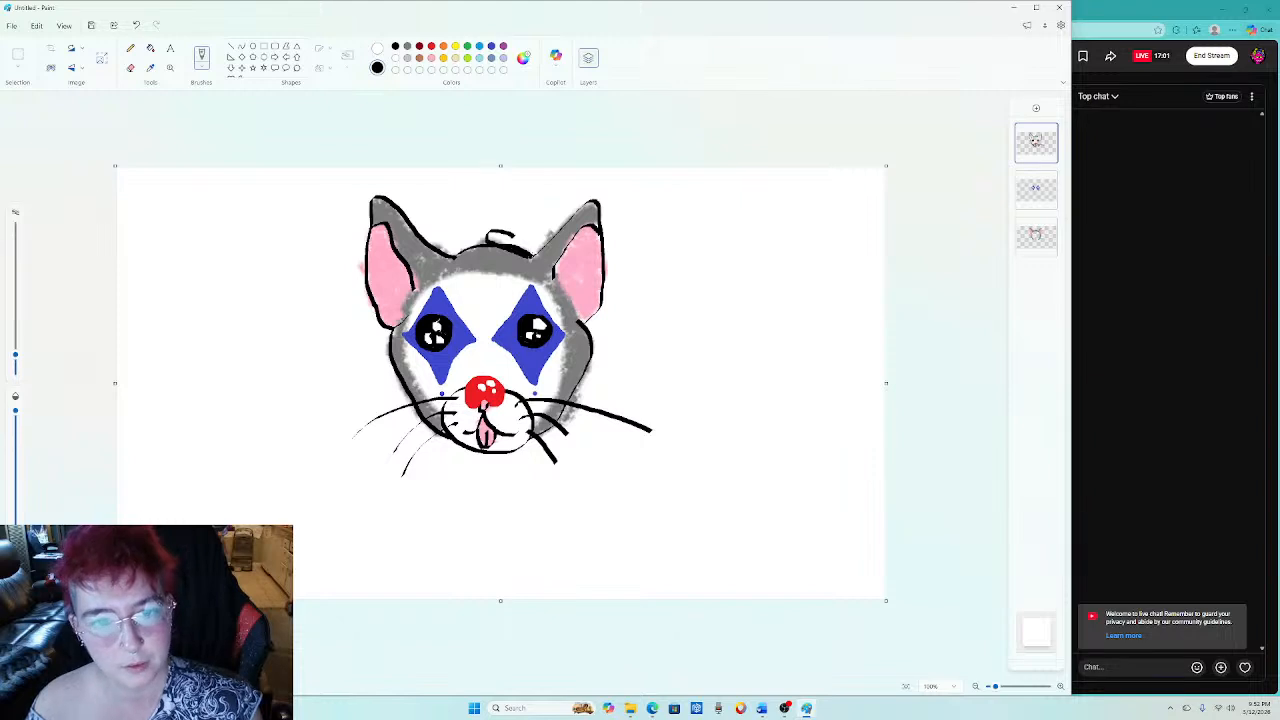
drag(540, 254, 518, 236)
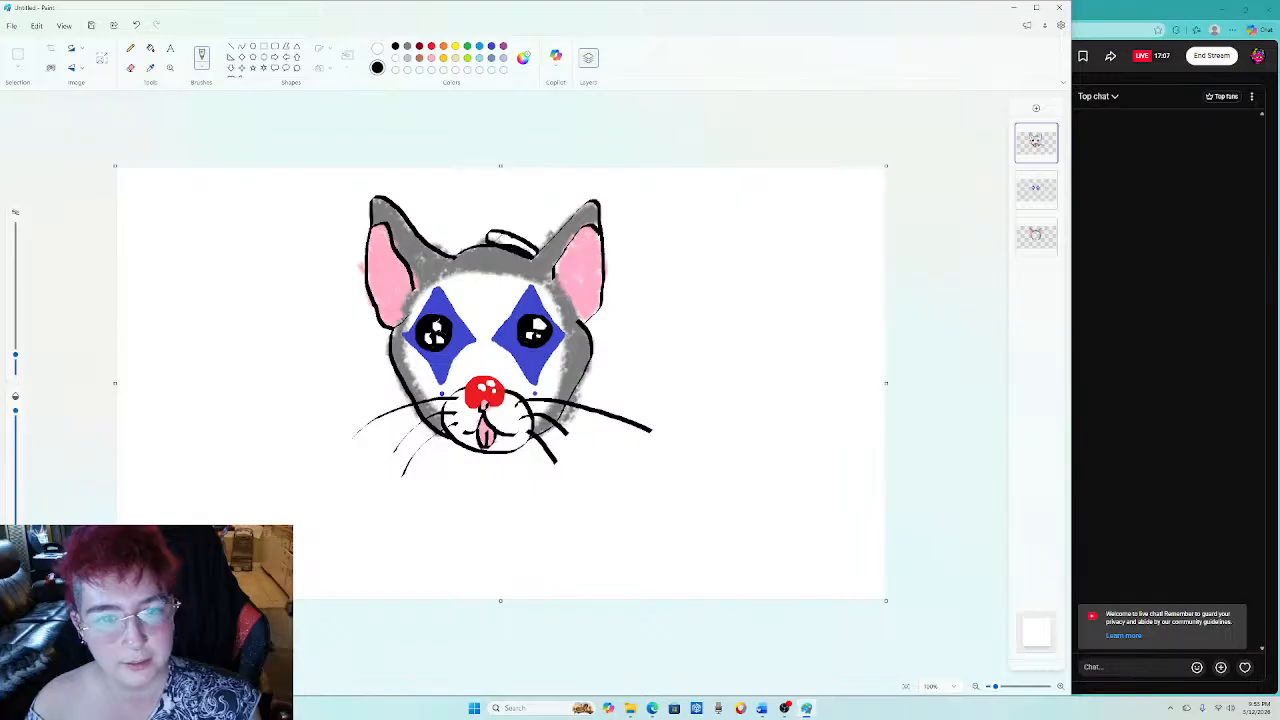
mouse_move(498, 228)
mouse_down()
mouse_move(525, 213)
mouse_move(542, 228)
mouse_move(533, 248)
mouse_up()
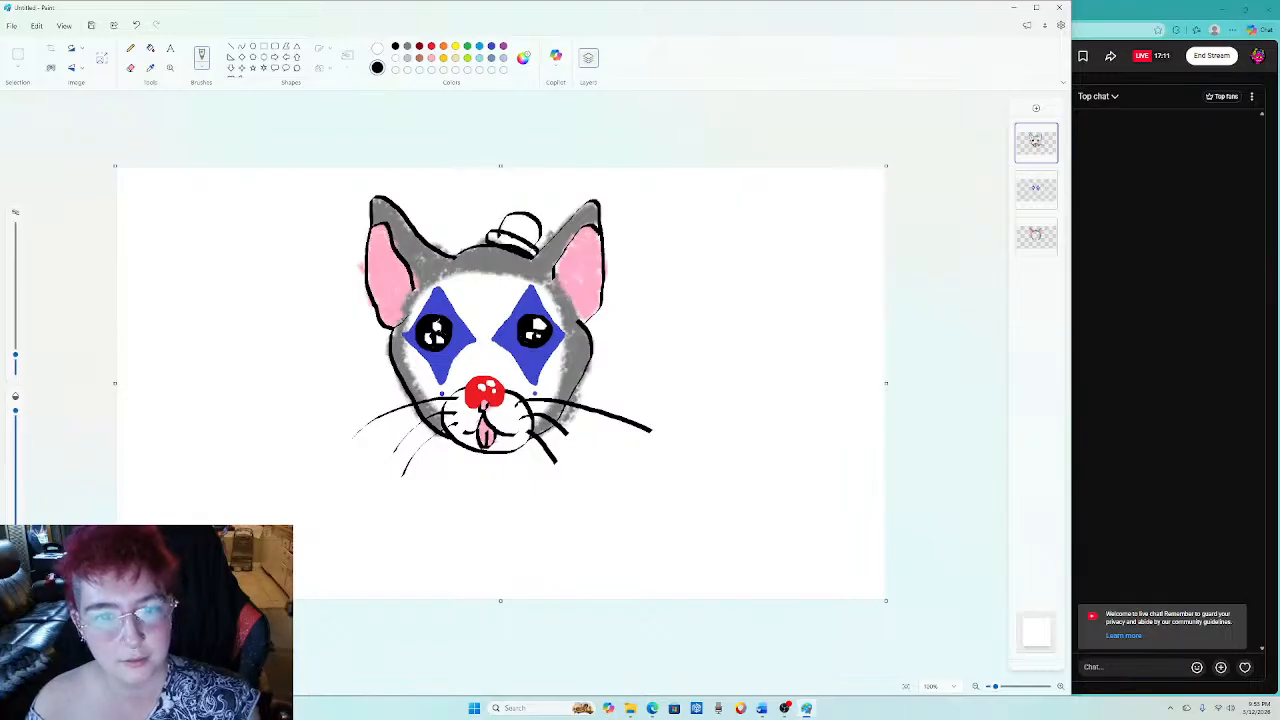
Fill the crown and brim of the small hat with black.
click(150, 49)
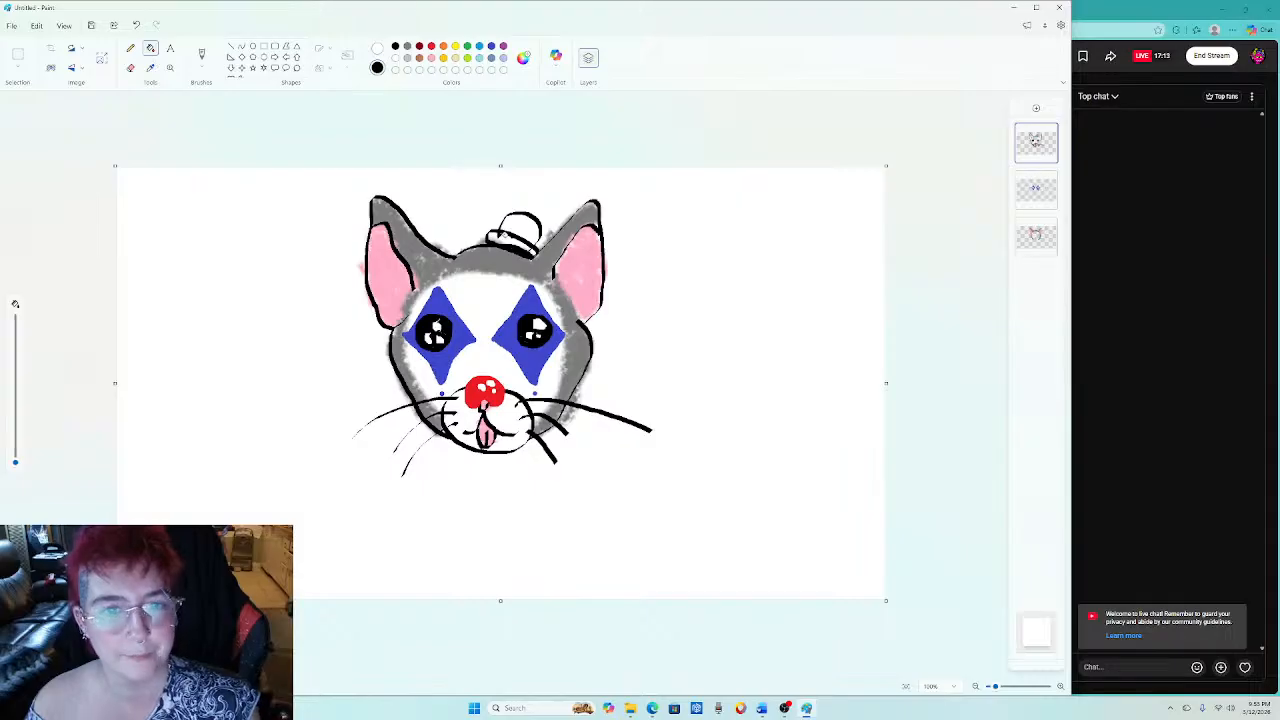
click(519, 222)
click(512, 240)
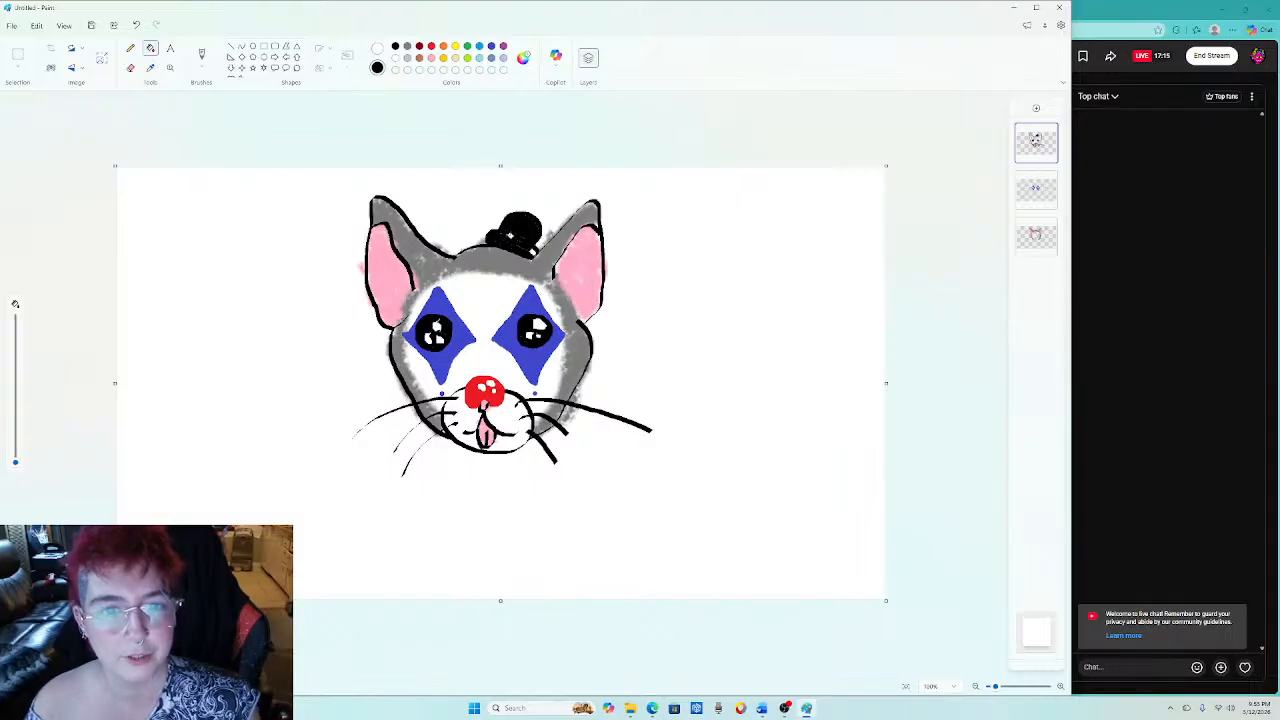
click(533, 250)
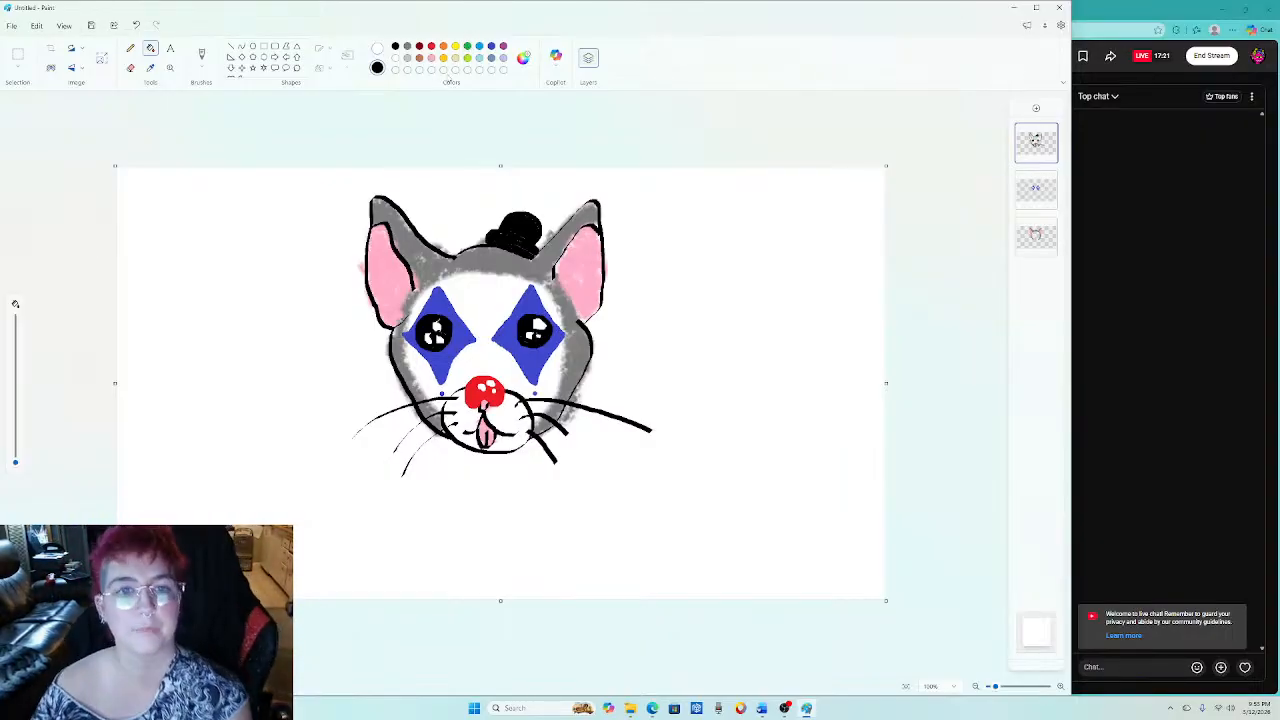
Paint a gold band across the hat just above the brim with the Calligraphy brush.
click(444, 58)
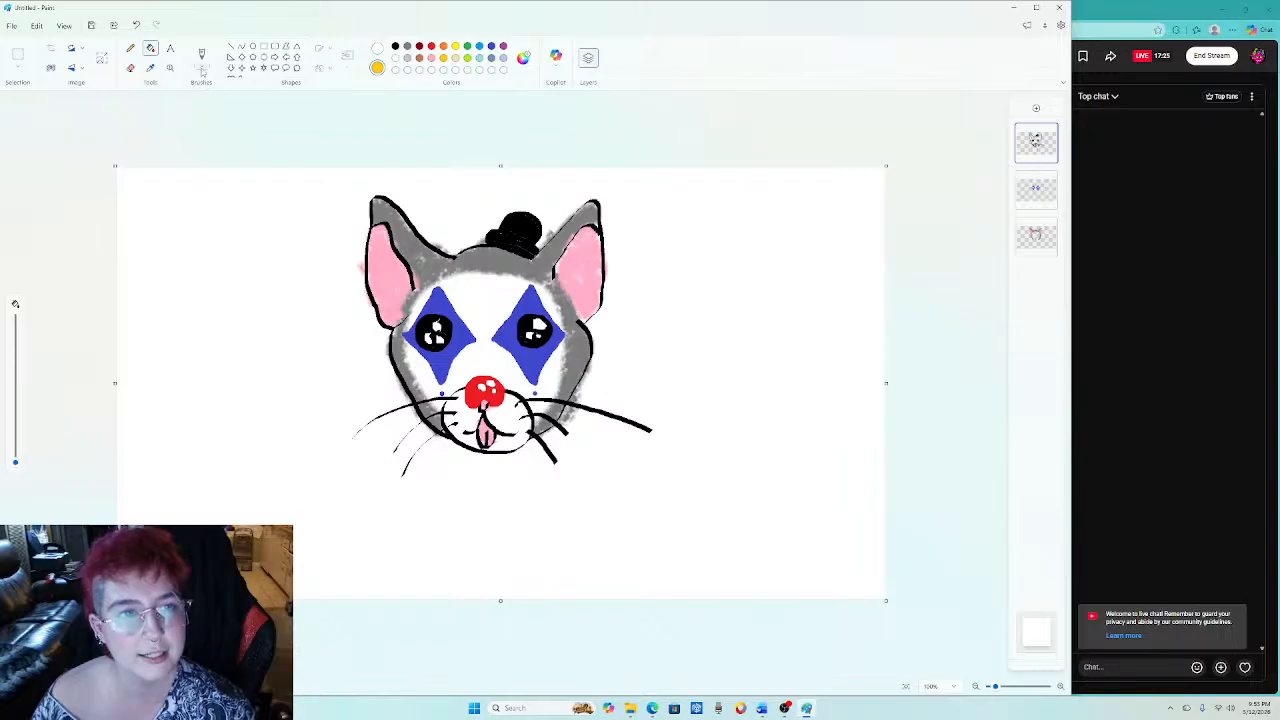
click(201, 68)
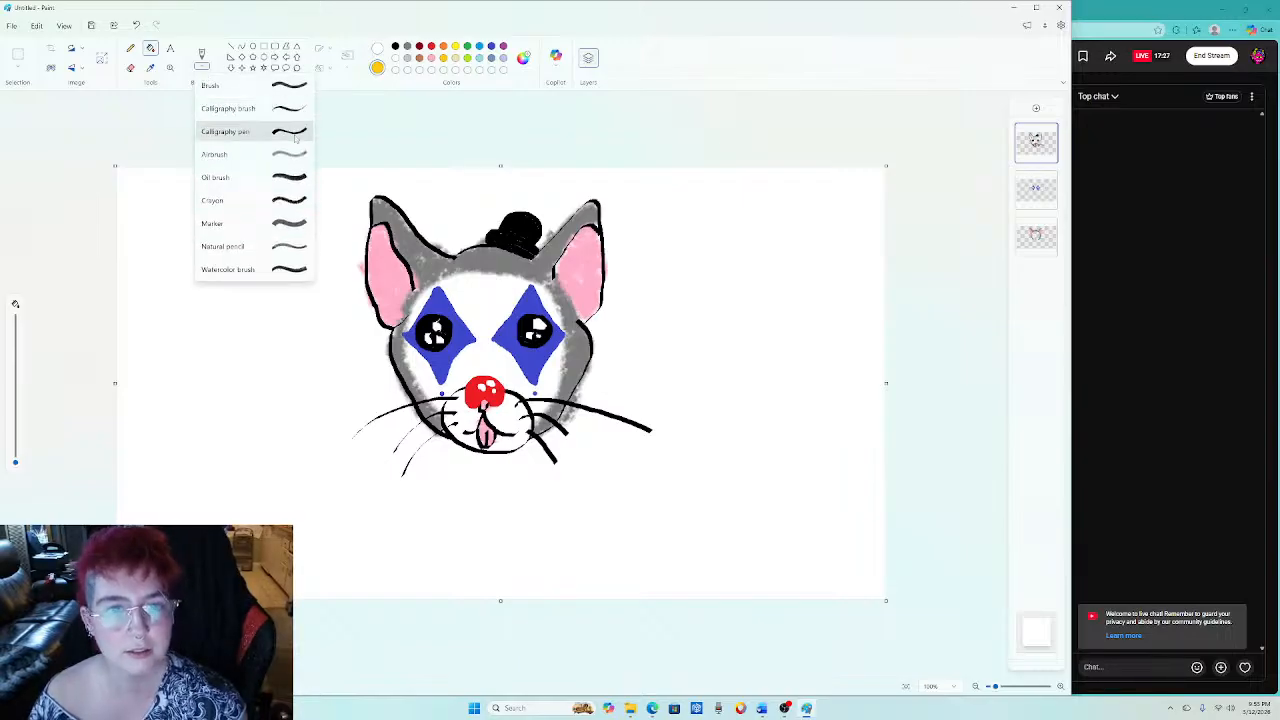
click(254, 112)
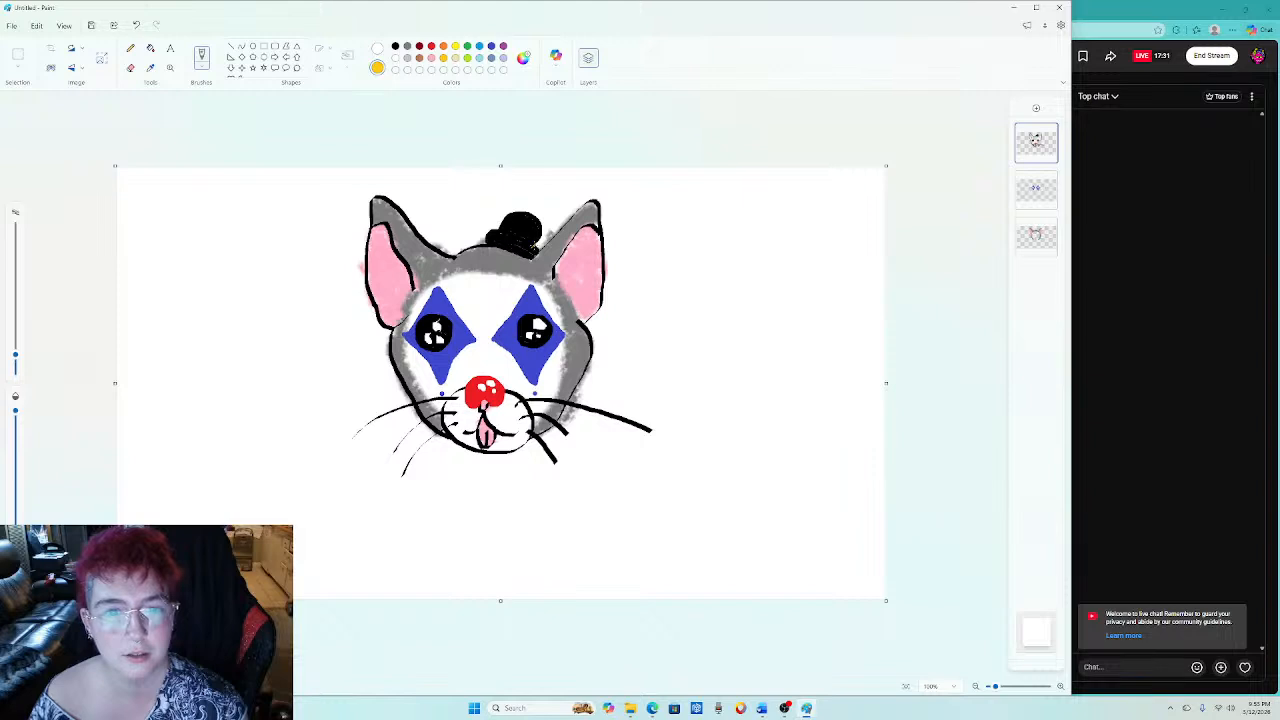
drag(536, 248, 497, 231)
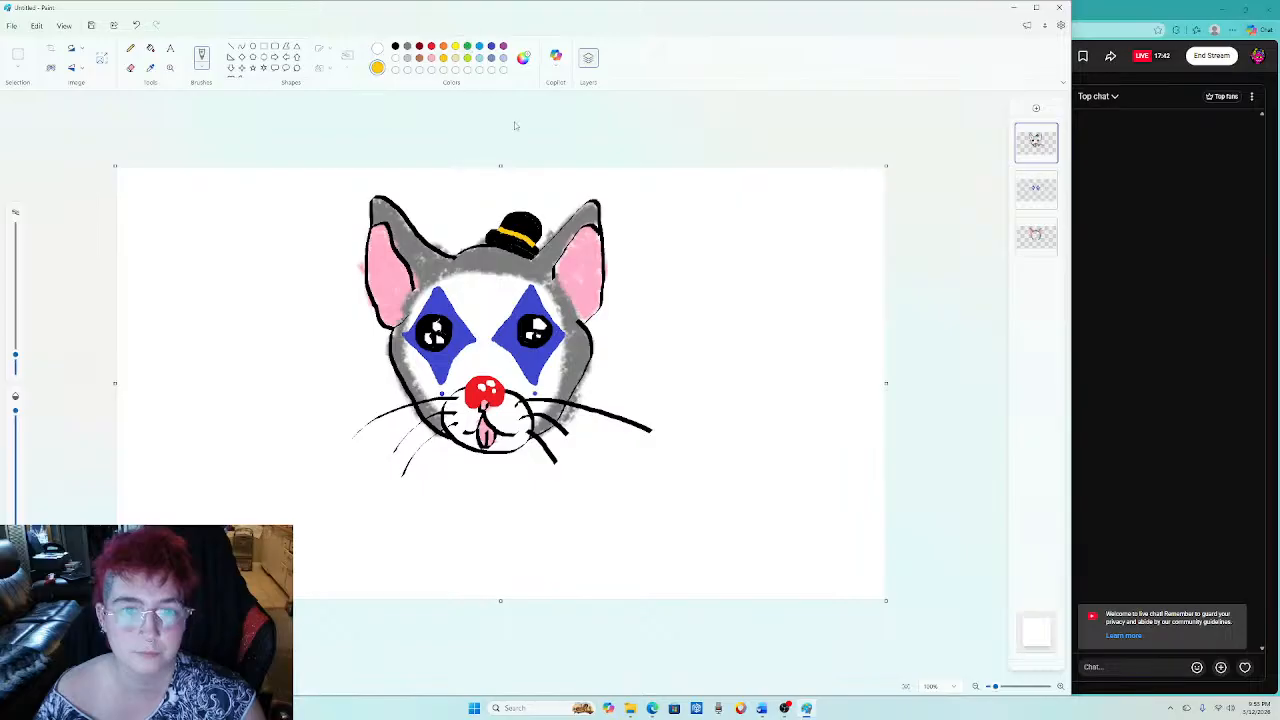
Paint a curved green stem from the hat across the cat's ear, with a yellow flower centre just beyond its end.
click(467, 46)
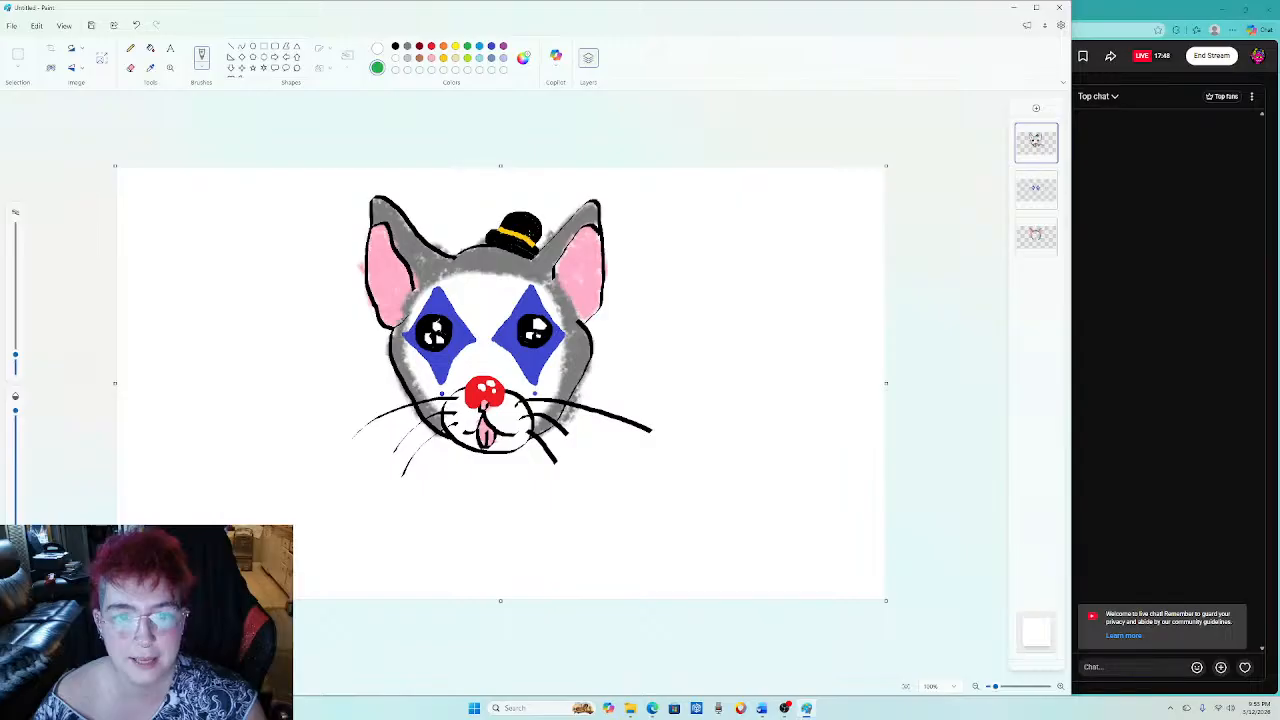
mouse_move(526, 234)
mouse_down()
mouse_move(589, 244)
mouse_move(633, 294)
mouse_up()
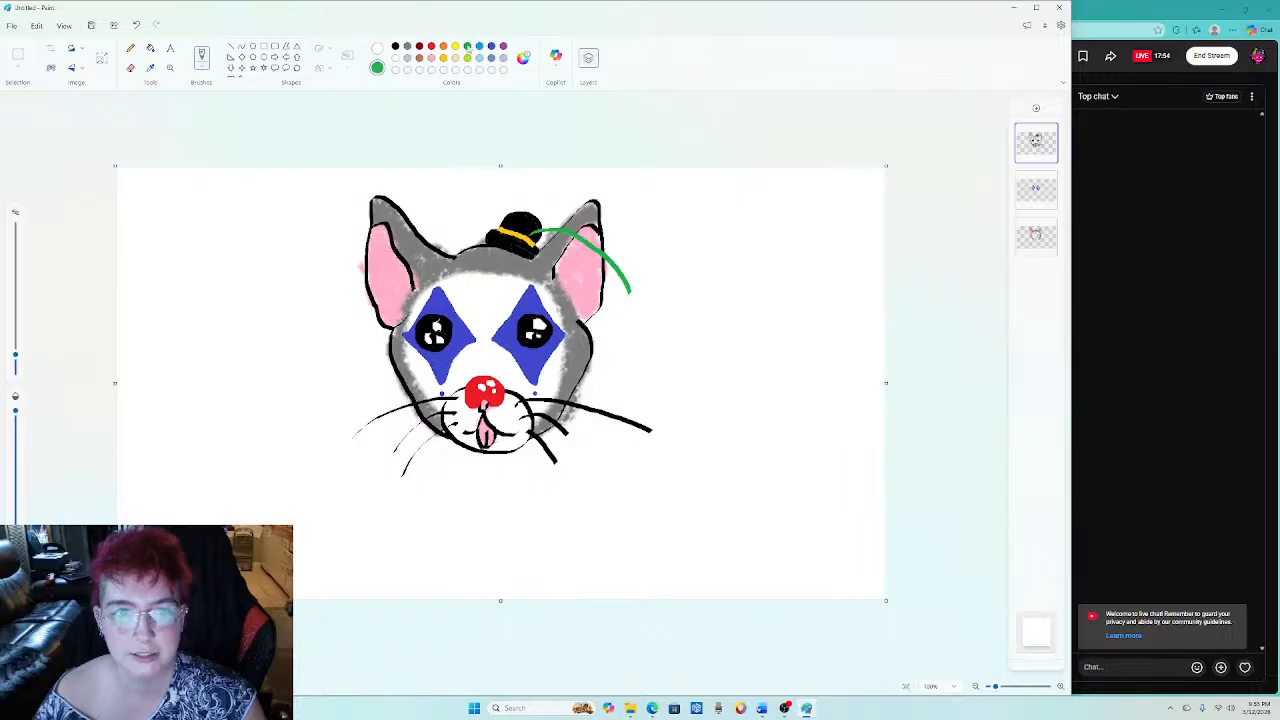
click(455, 46)
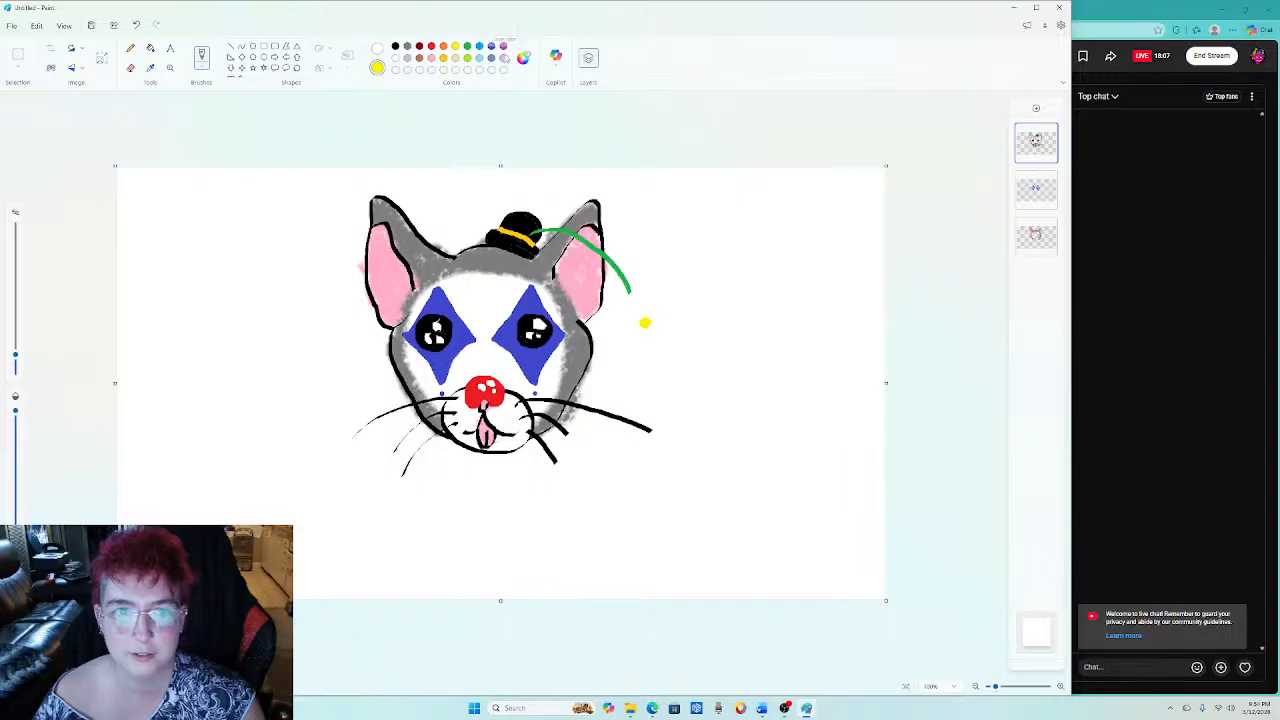
Outline six petals around the yellow flower centre in purple and fill each one with purple.
click(503, 47)
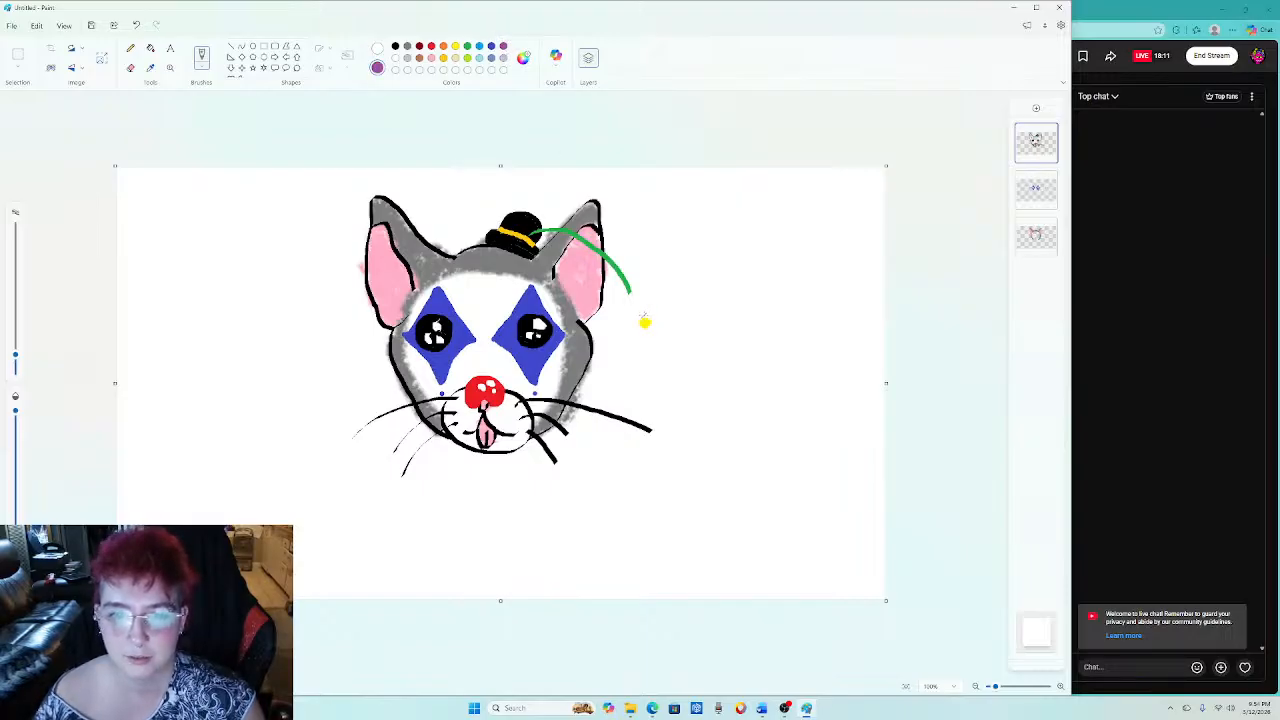
mouse_move(642, 310)
mouse_down()
mouse_move(627, 290)
mouse_move(616, 308)
mouse_move(642, 322)
mouse_move(613, 322)
mouse_move(618, 338)
mouse_move(636, 326)
mouse_move(631, 362)
mouse_move(650, 350)
mouse_move(645, 328)
mouse_move(666, 361)
mouse_move(676, 345)
mouse_move(660, 328)
mouse_move(690, 325)
mouse_move(684, 308)
mouse_move(662, 312)
mouse_move(661, 276)
mouse_move(646, 305)
mouse_up()
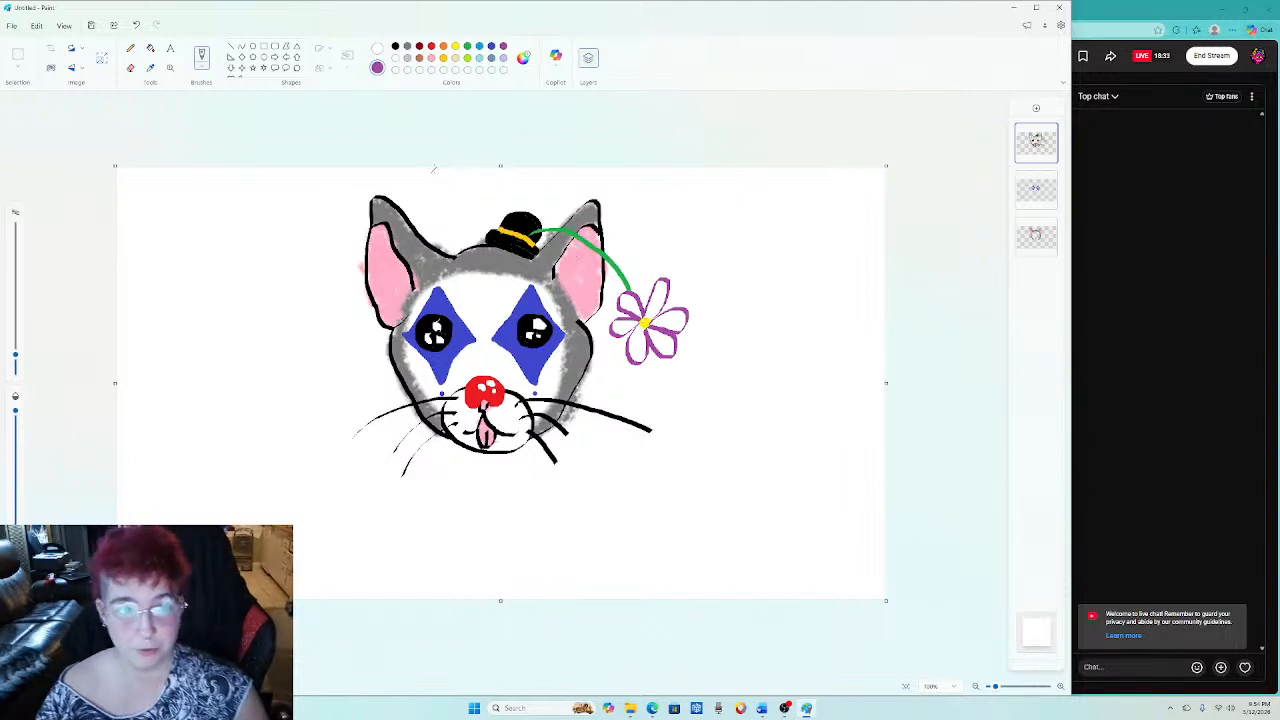
click(151, 49)
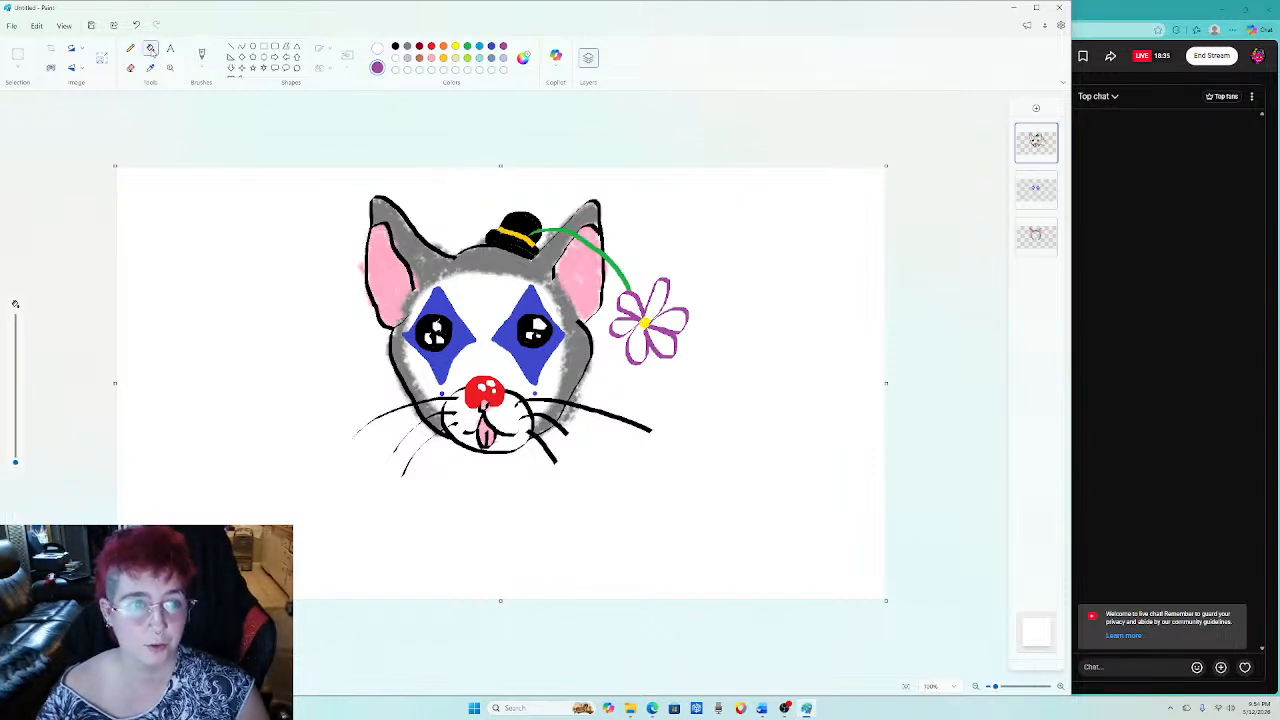
click(630, 304)
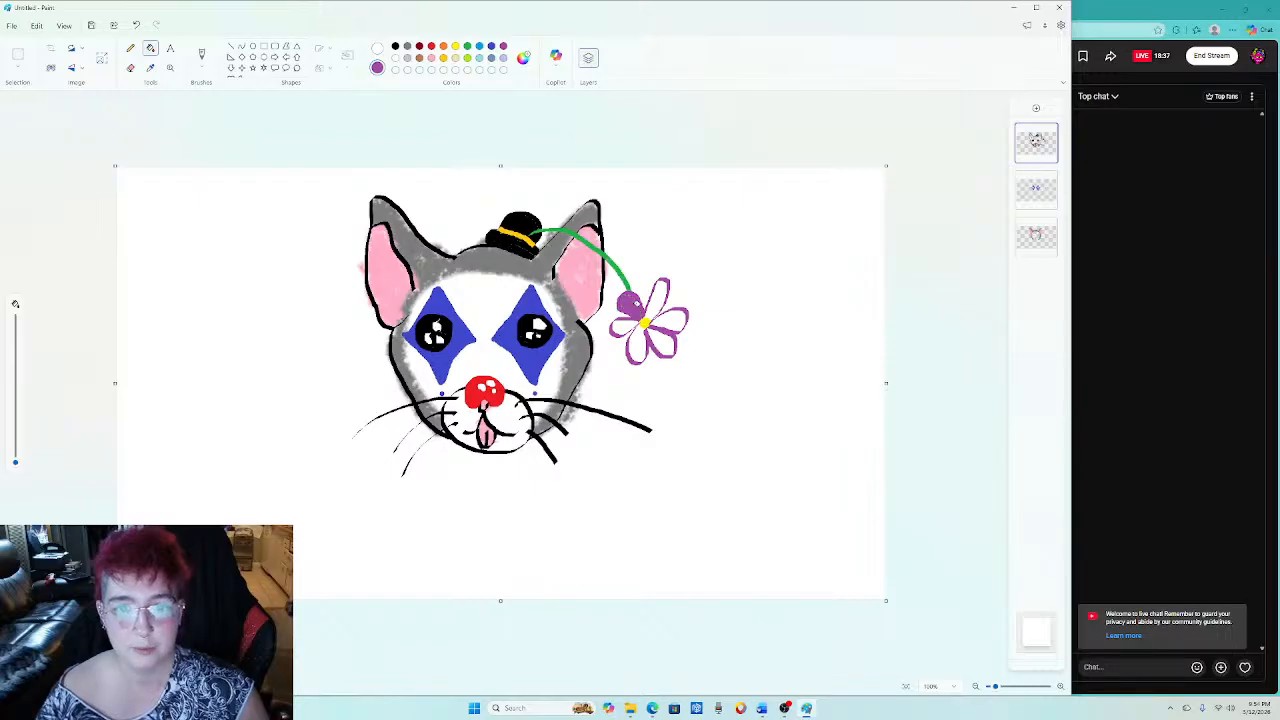
click(620, 326)
click(636, 346)
click(661, 341)
click(670, 316)
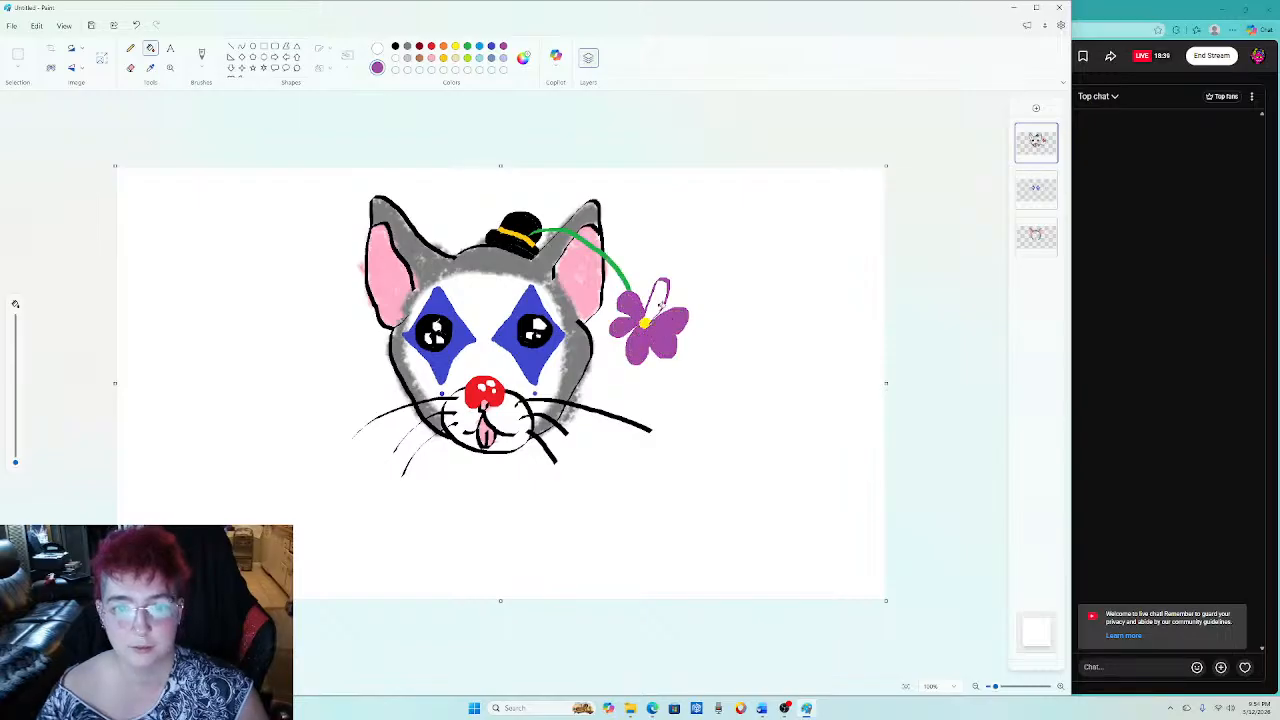
click(656, 298)
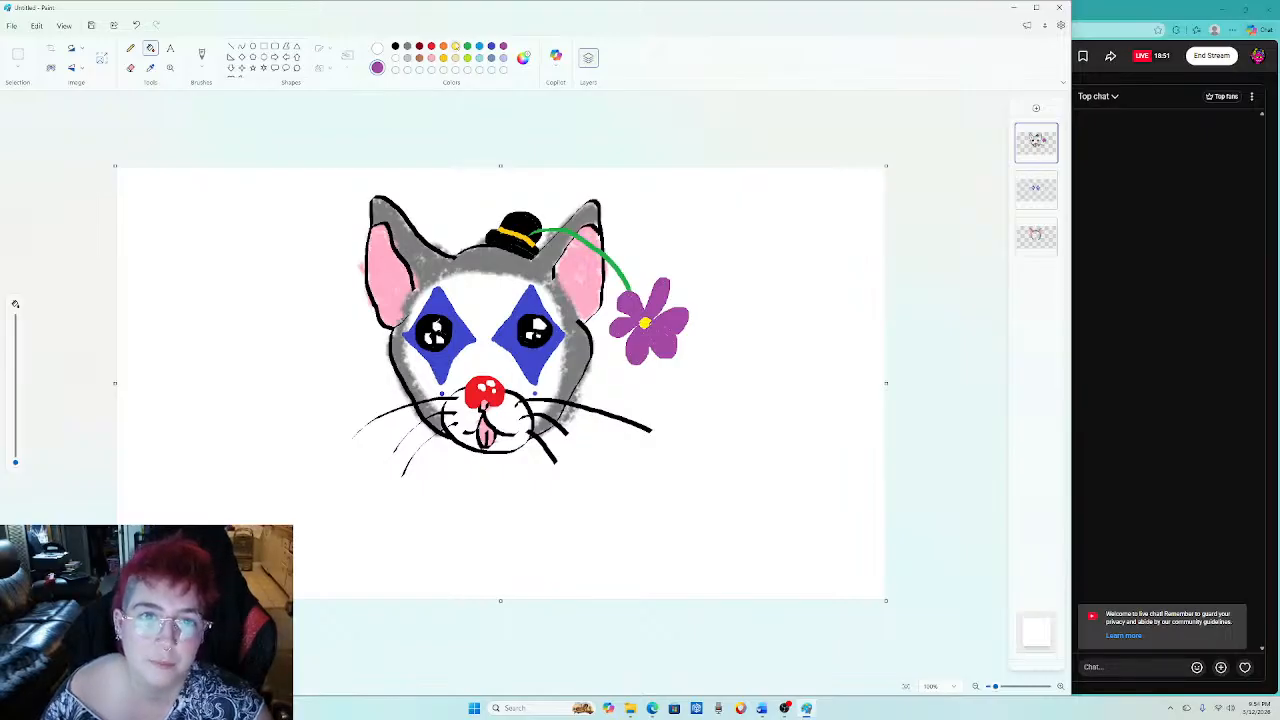
Draw a small green leaf near the flower end of the stem with the Calligraphy brush and fill it green.
click(467, 46)
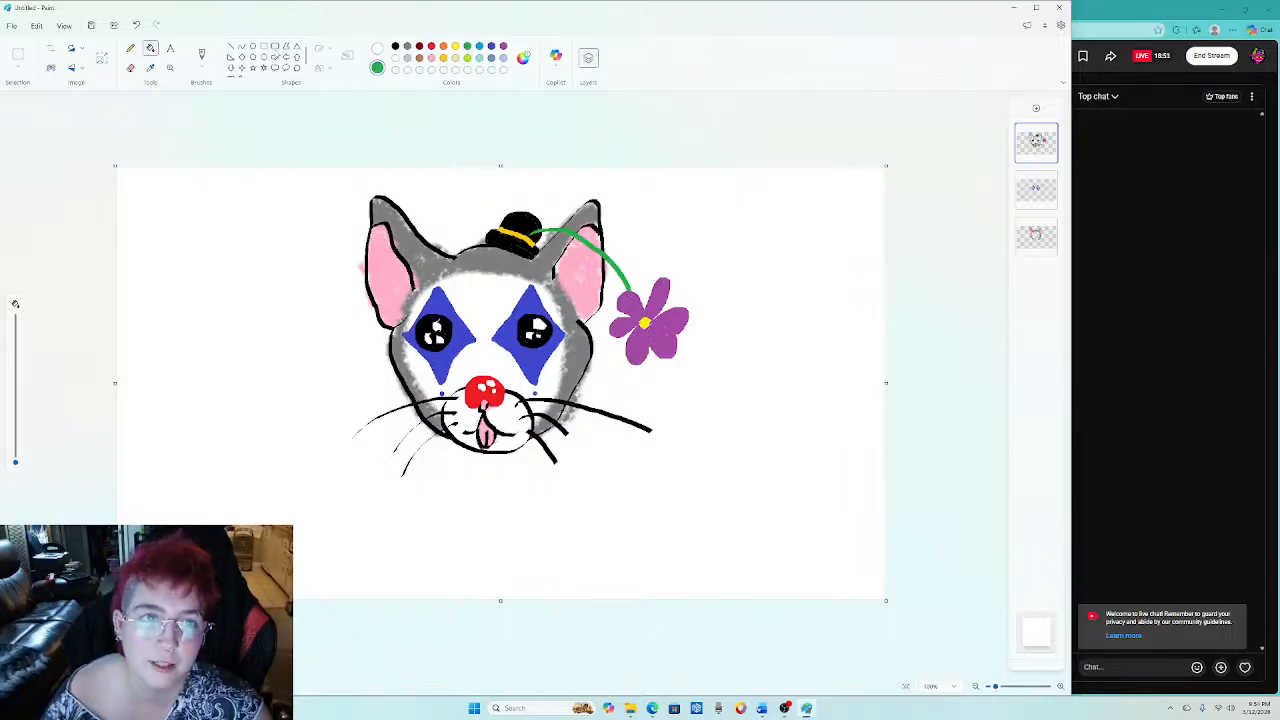
click(209, 69)
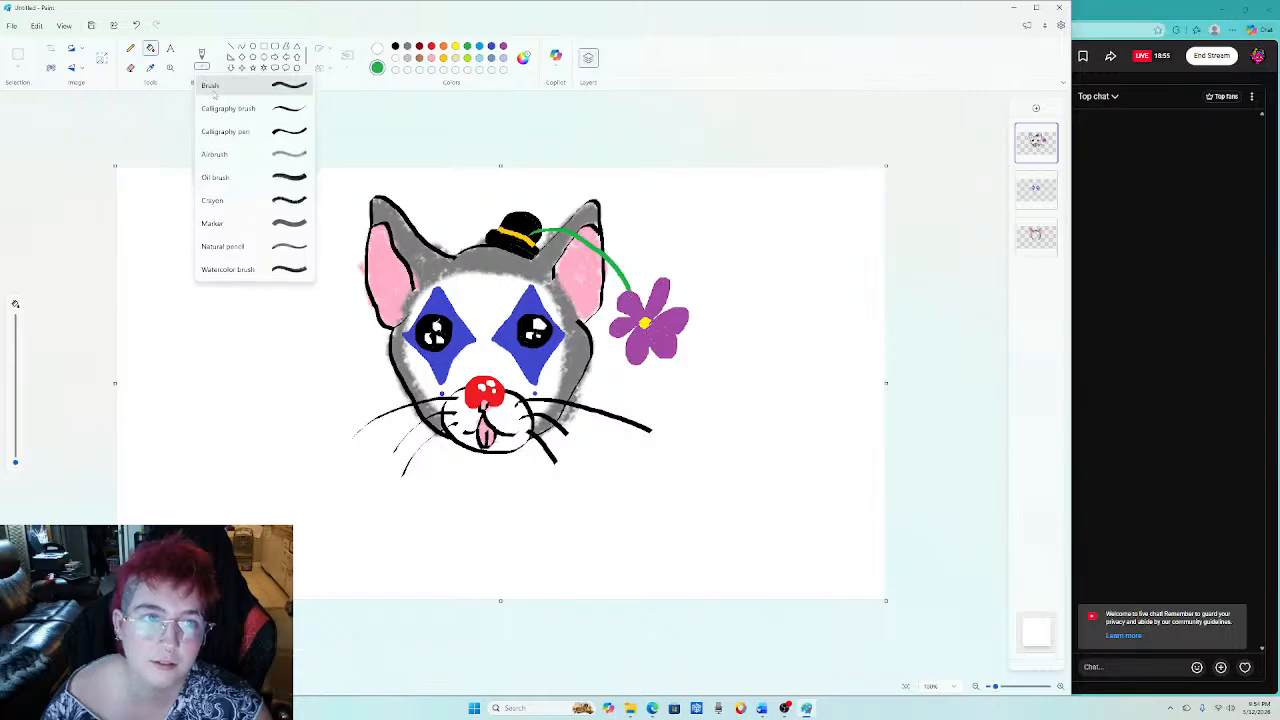
click(225, 106)
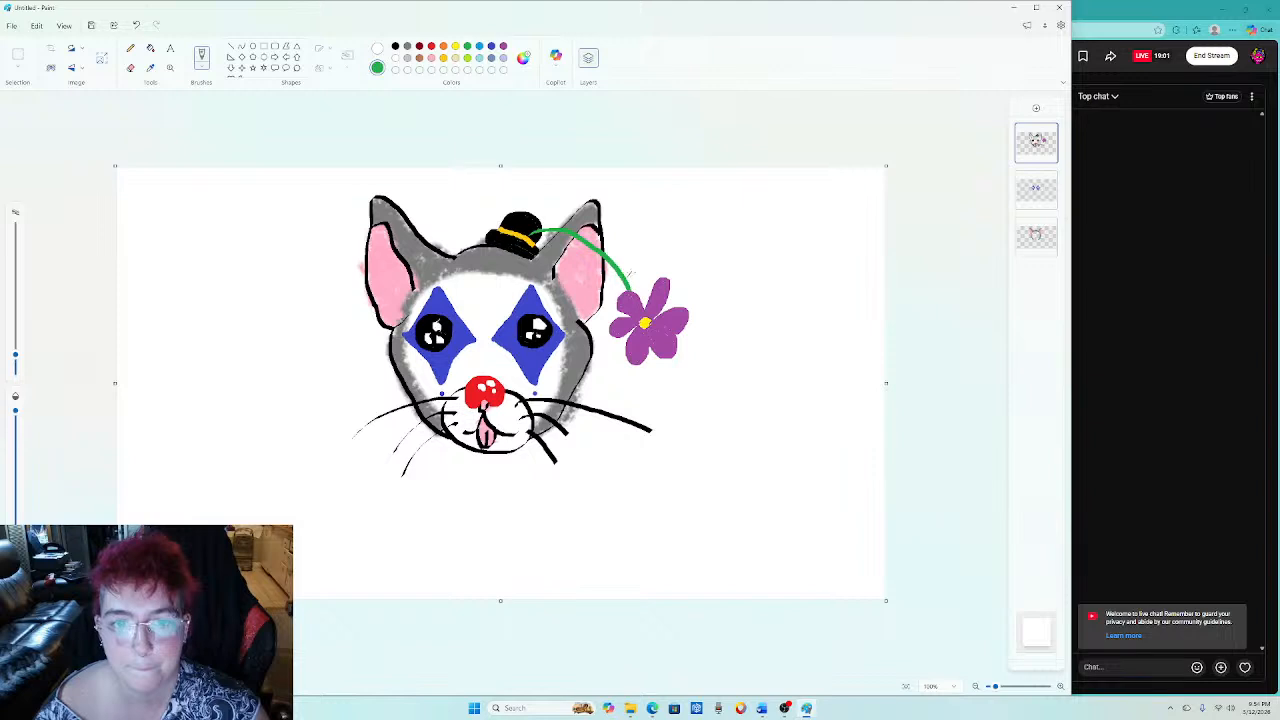
mouse_move(629, 276)
mouse_down()
mouse_move(654, 265)
mouse_move(634, 261)
mouse_up()
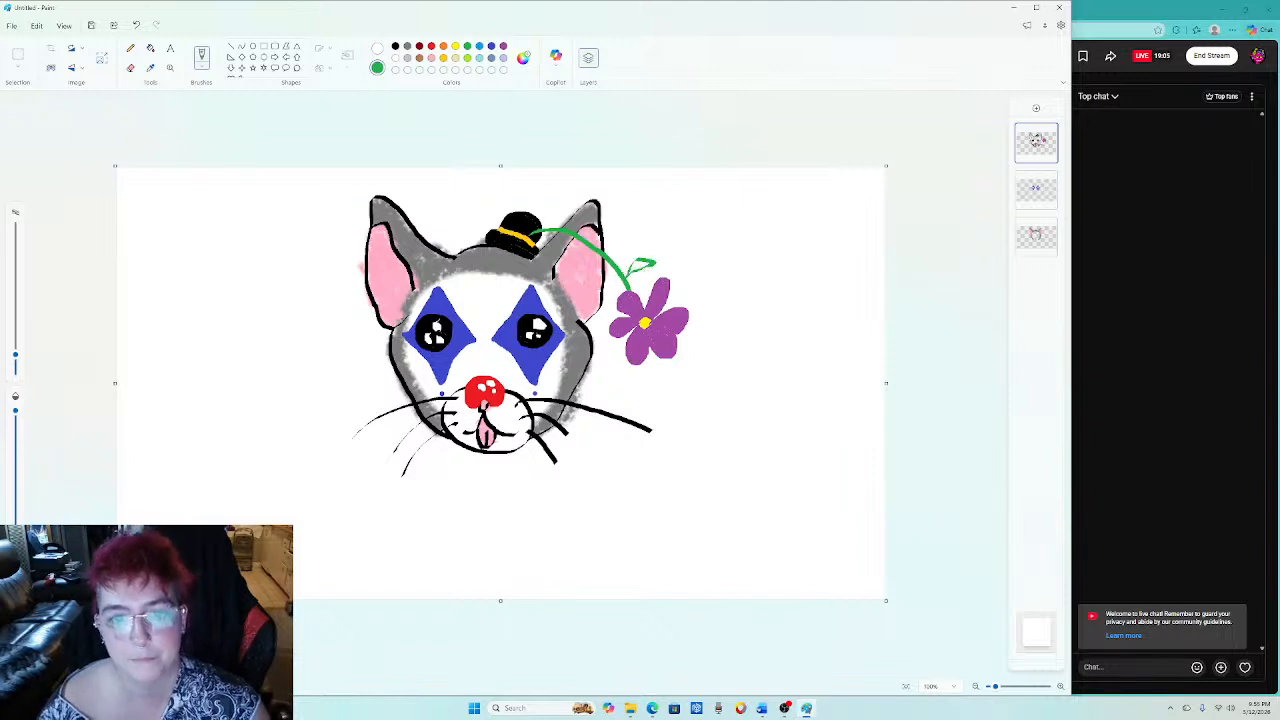
click(150, 47)
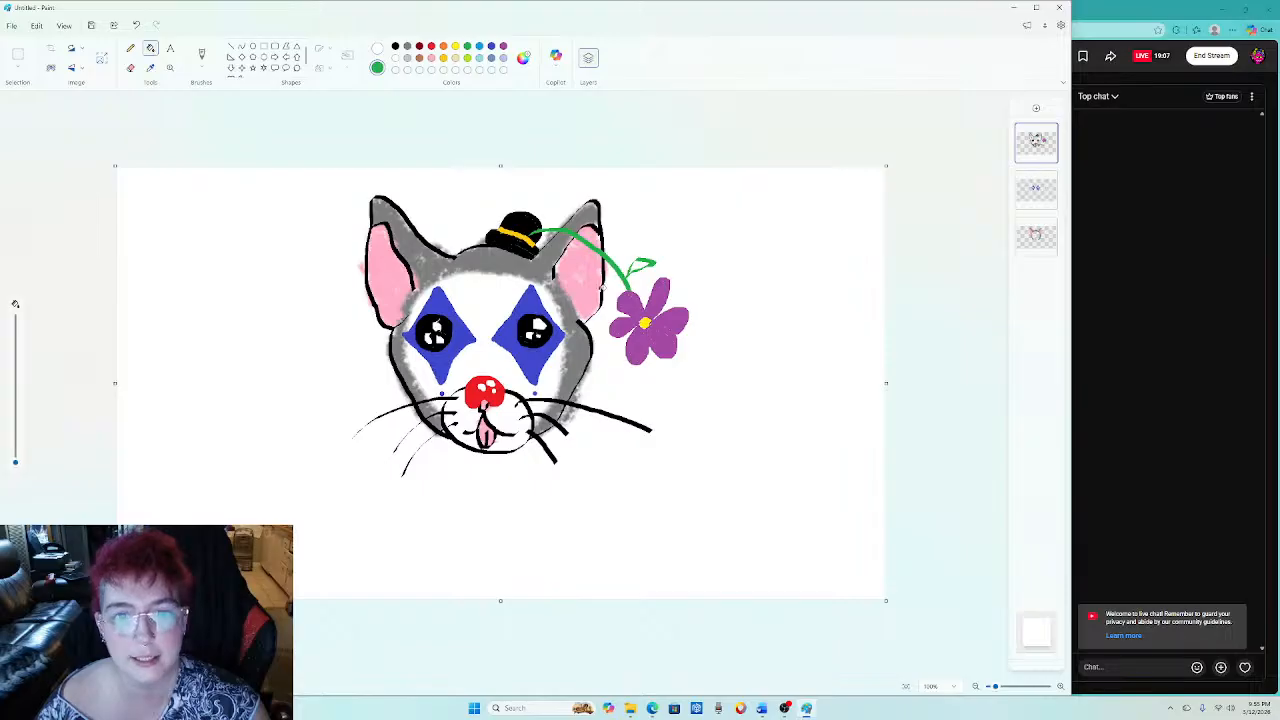
click(641, 265)
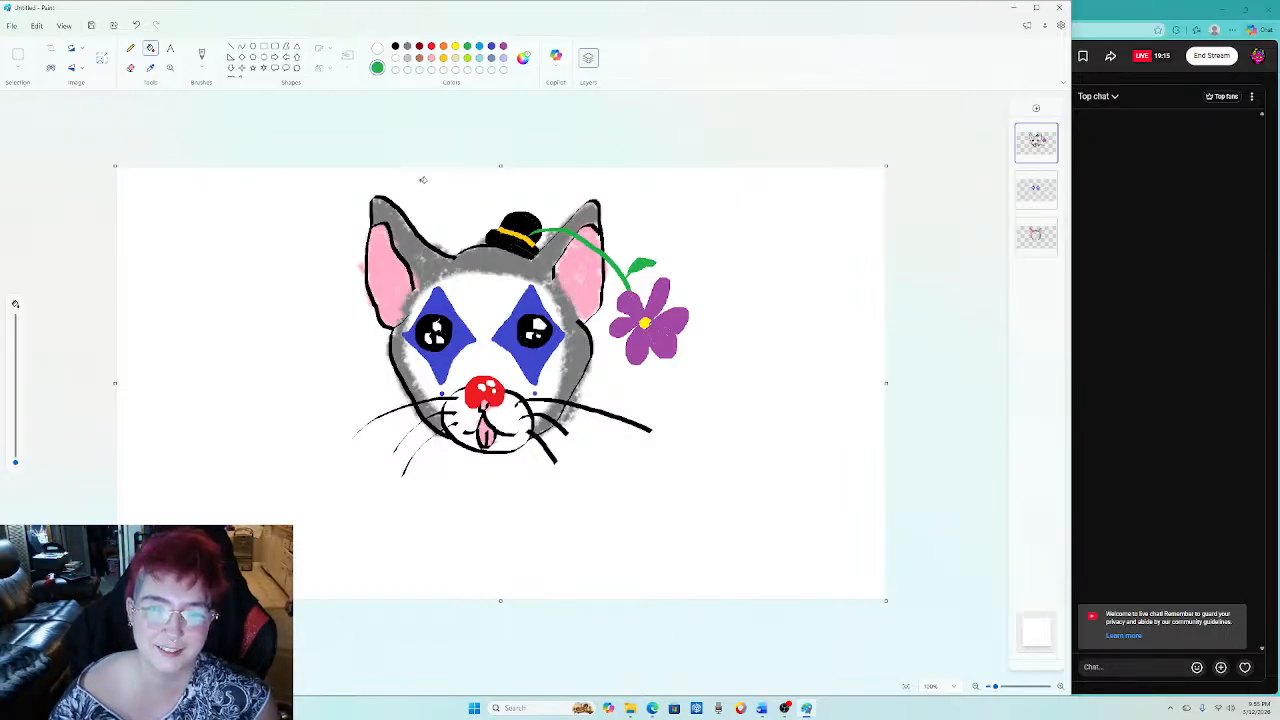
Outline the flower's centre, petals and leaf in black using the regular Brush at a reduced size, undoing stray strokes.
click(201, 67)
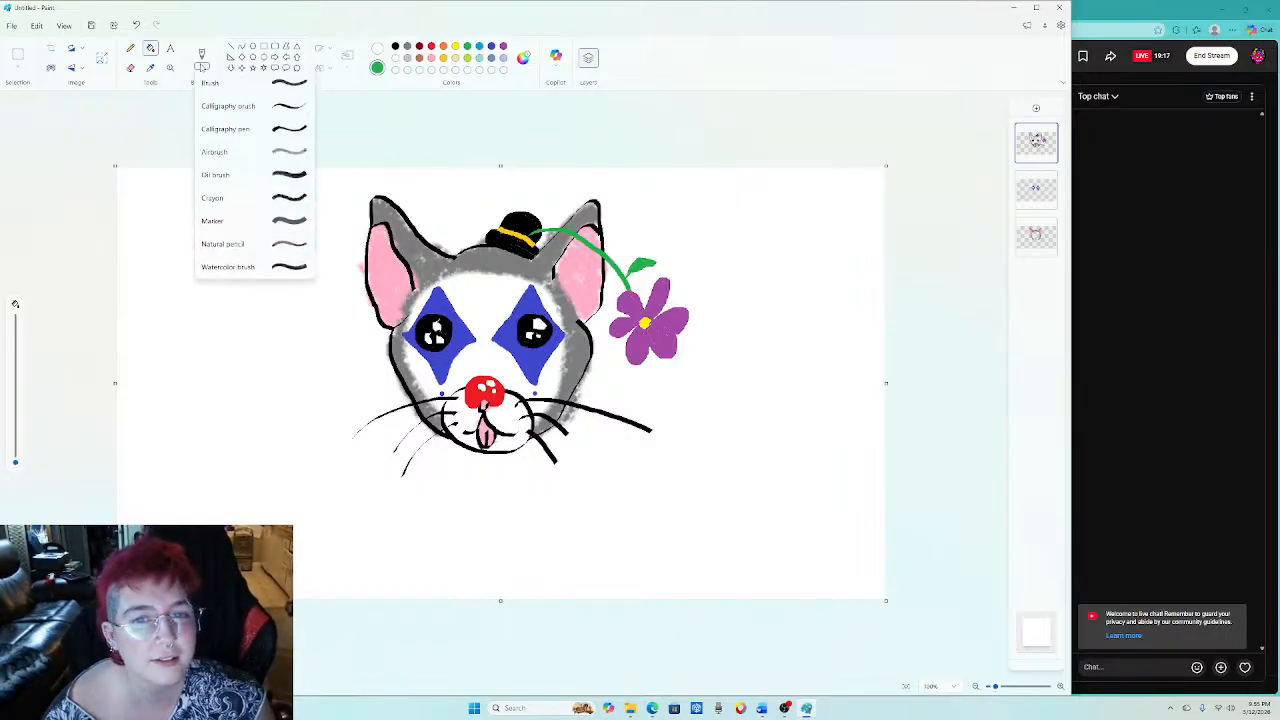
click(210, 82)
click(395, 46)
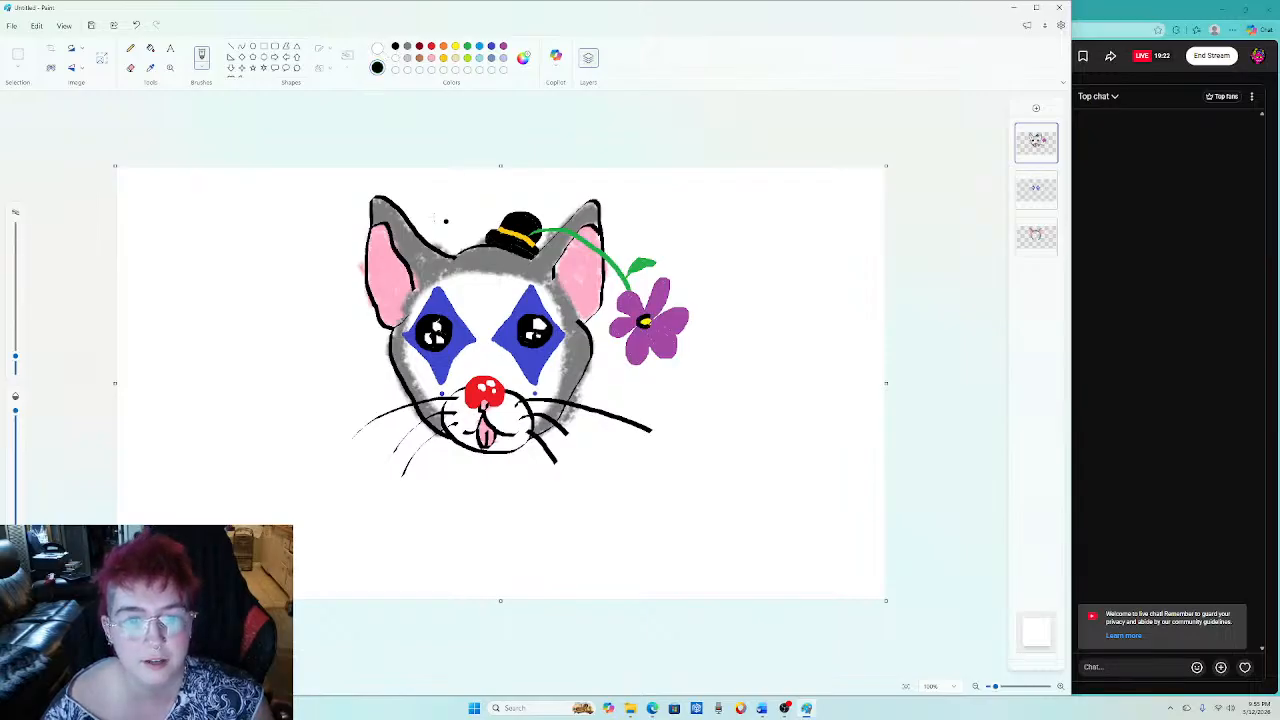
click(136, 25)
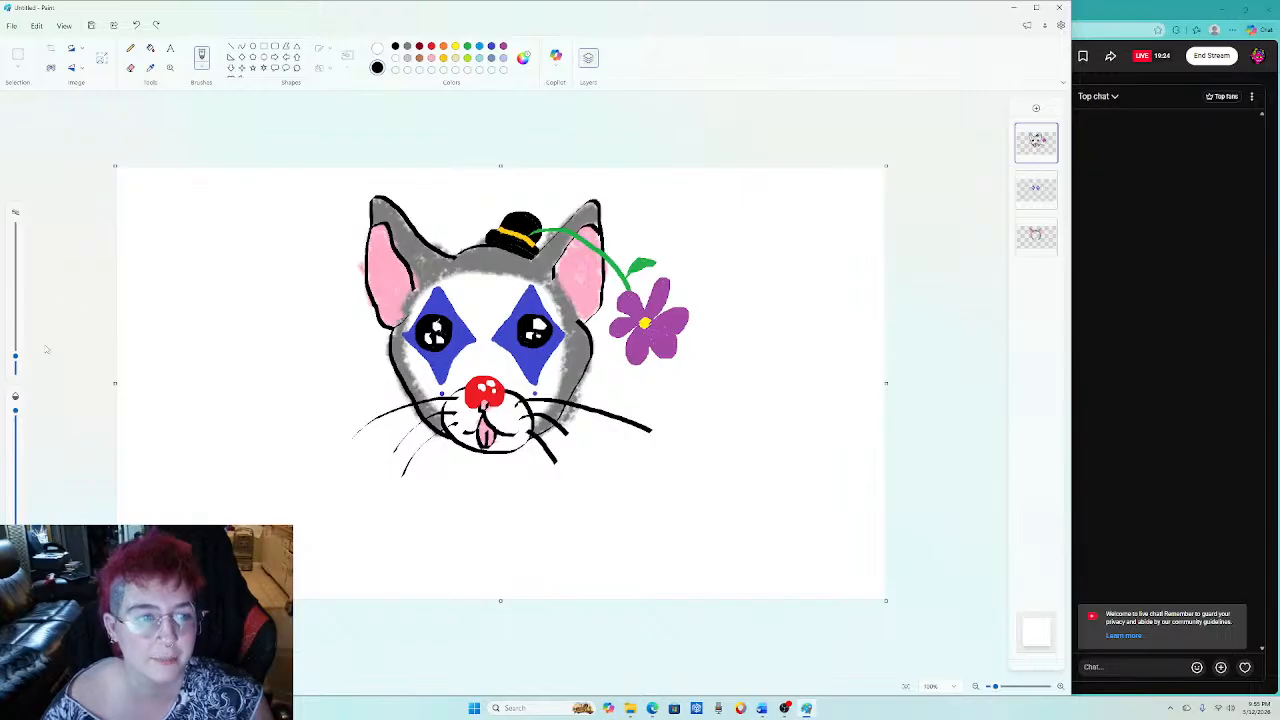
click(15, 366)
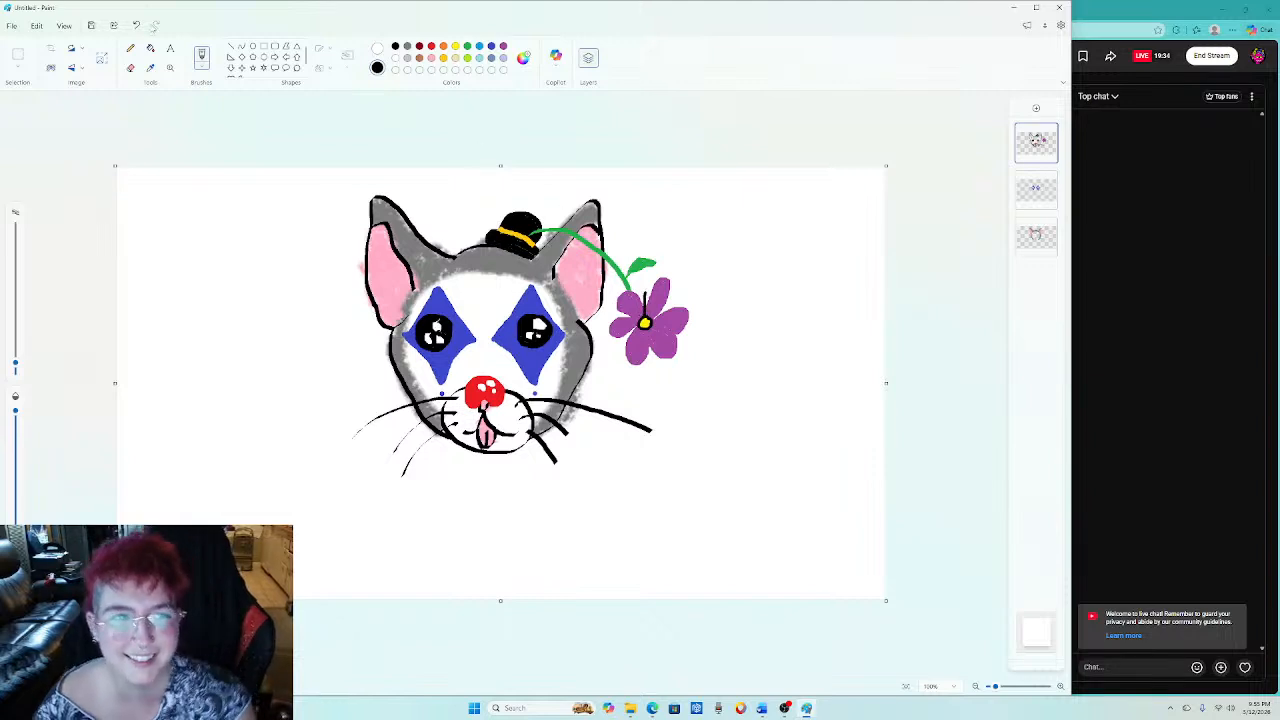
key(ctrl+z)
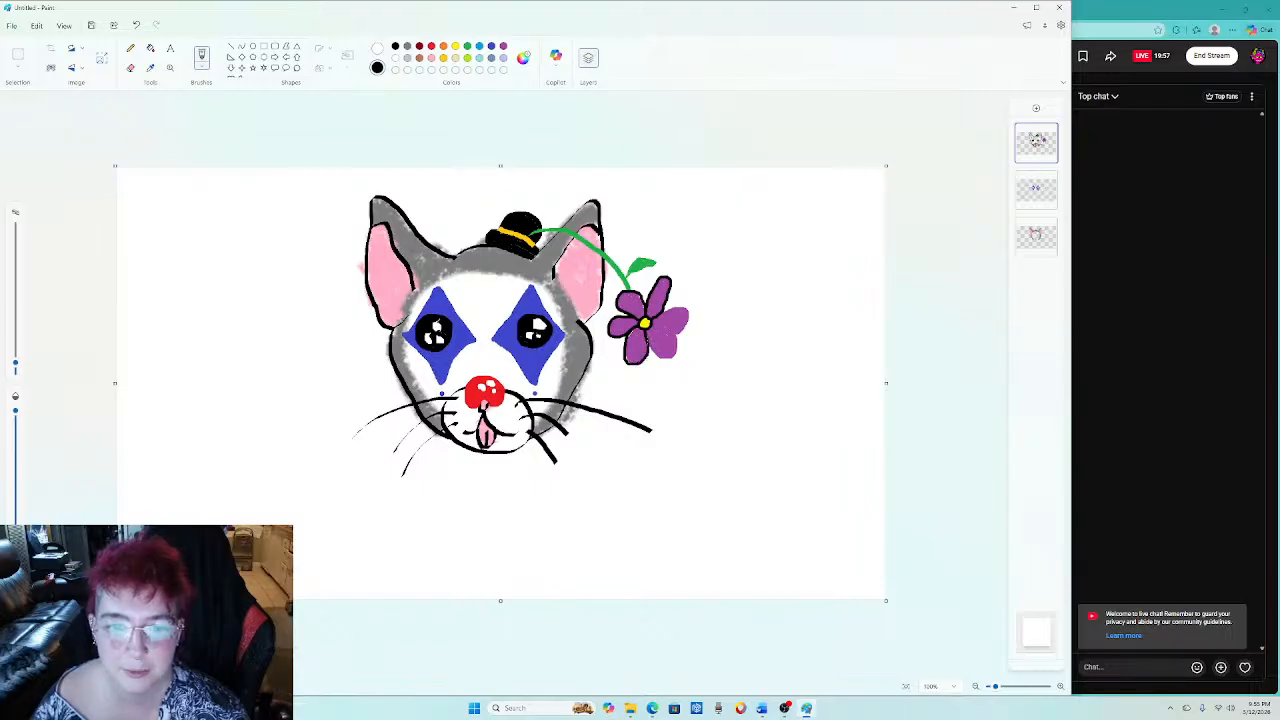
mouse_move(646, 337)
mouse_down()
mouse_move(673, 360)
mouse_move(682, 341)
mouse_move(666, 336)
mouse_move(667, 308)
mouse_move(690, 318)
mouse_move(684, 333)
mouse_move(654, 326)
mouse_up()
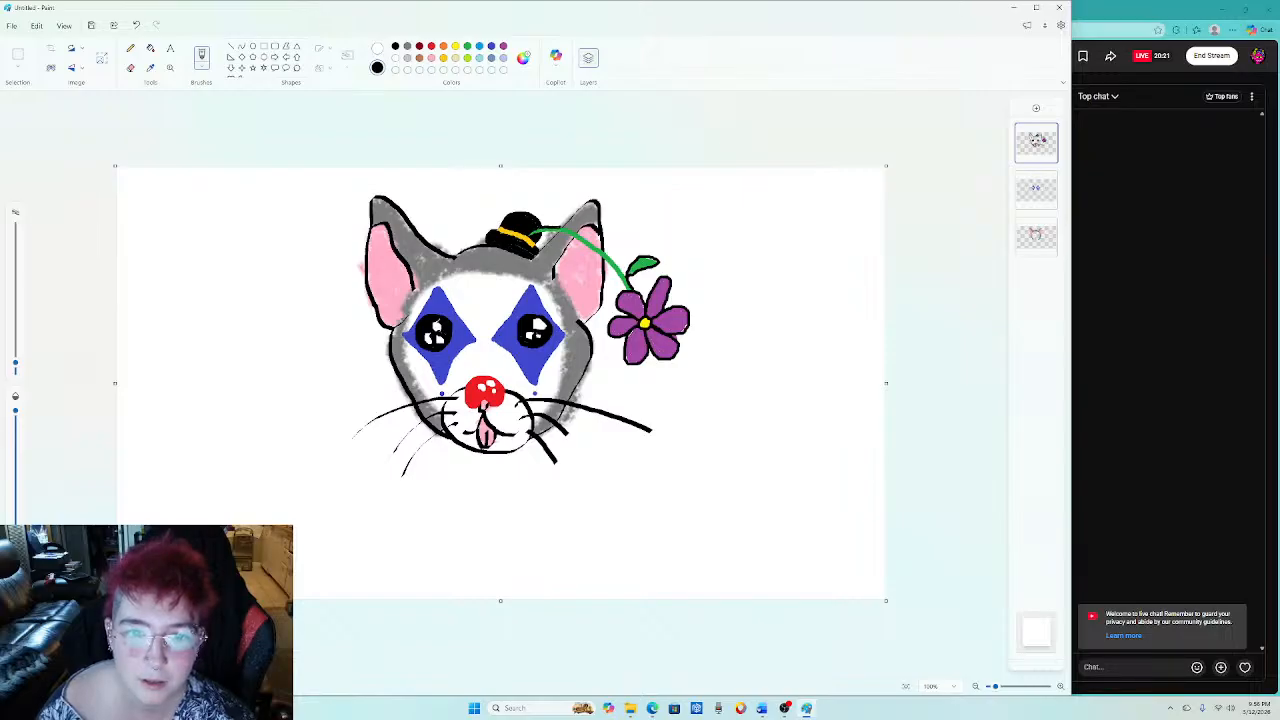
Trace both edges of the green stem with thin black lines between the flower and the hat, undoing misplaced strokes.
drag(588, 238, 110, 238)
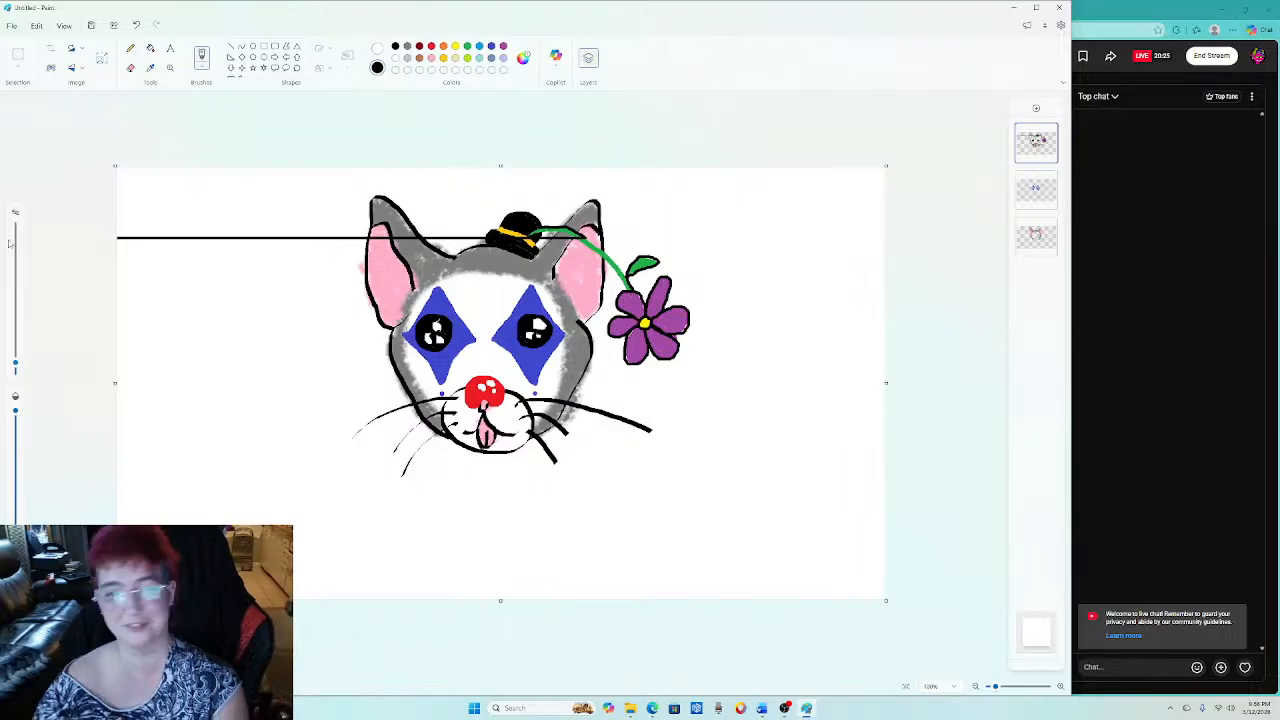
click(136, 25)
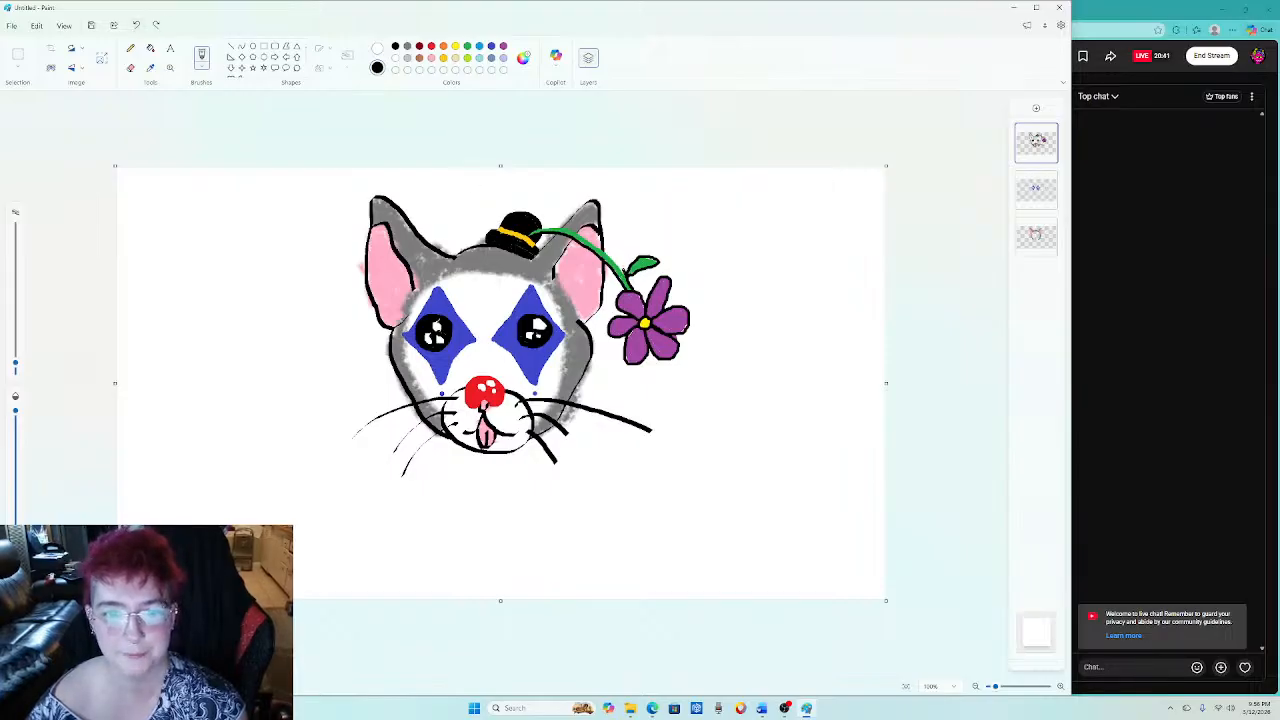
mouse_move(618, 264)
mouse_down()
mouse_move(588, 237)
mouse_move(535, 231)
mouse_up()
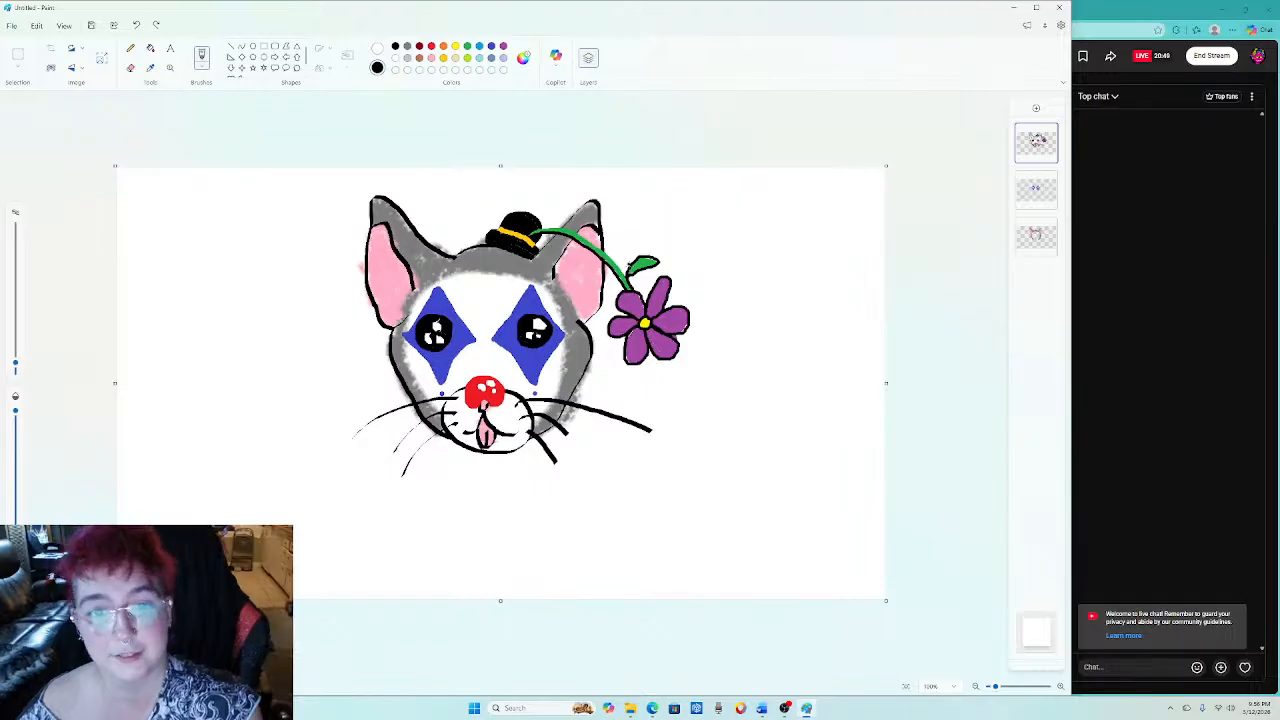
drag(627, 275, 597, 245)
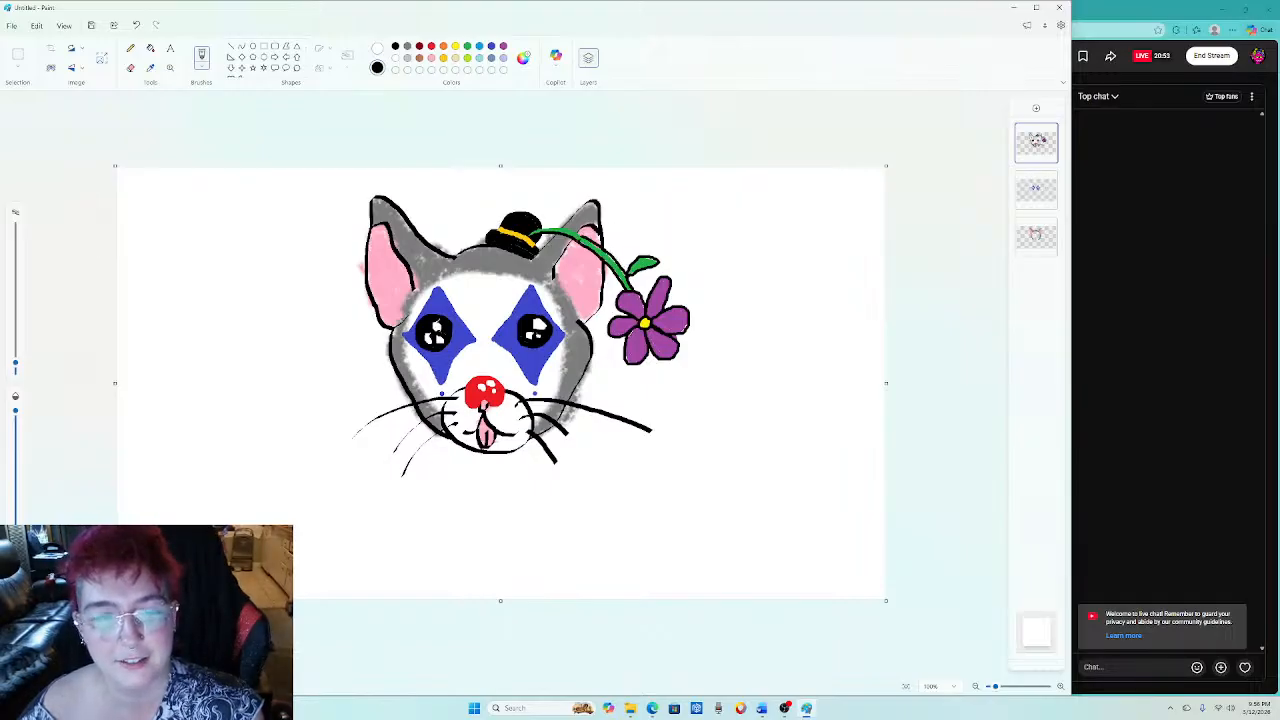
key(ctrl+z)
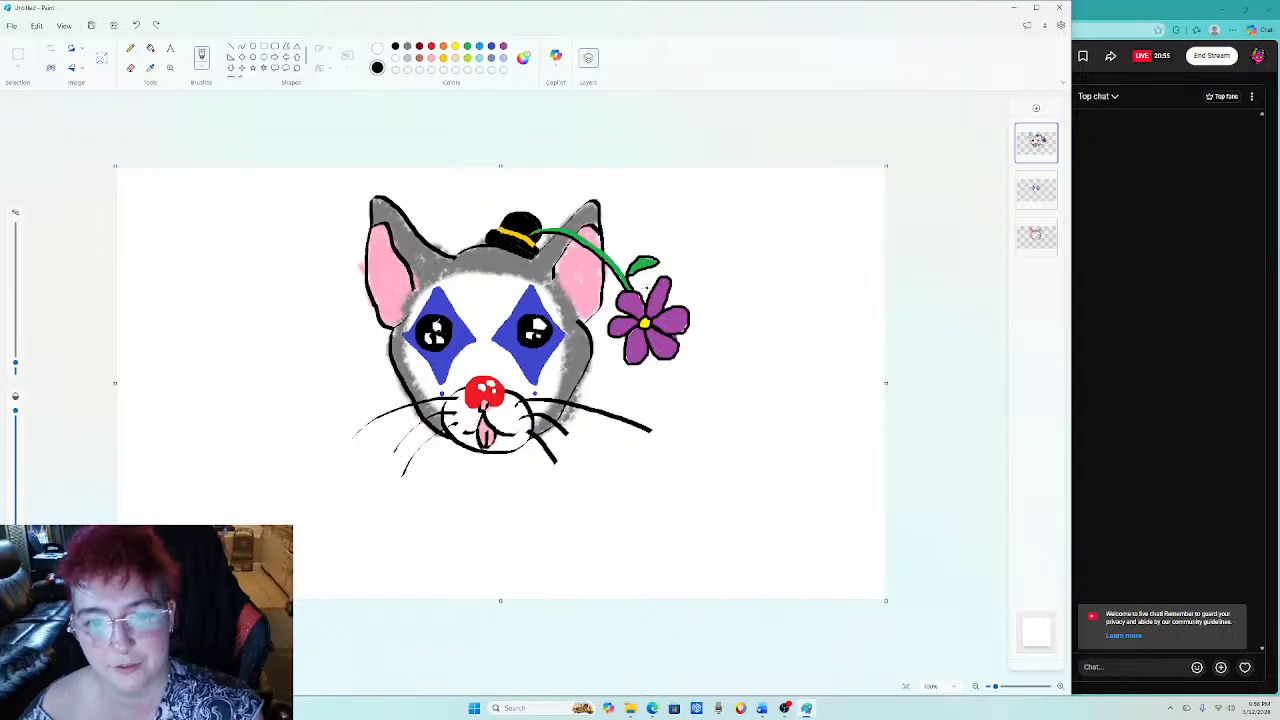
drag(626, 273, 609, 255)
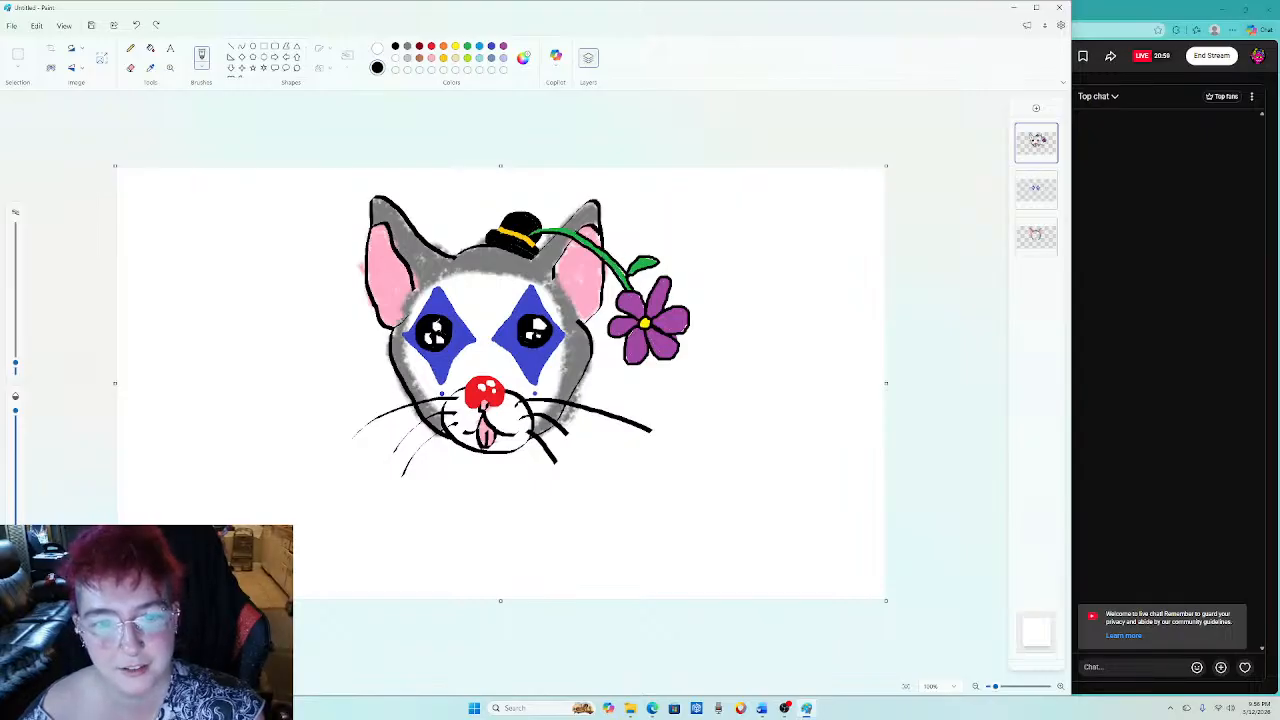
drag(572, 227, 544, 226)
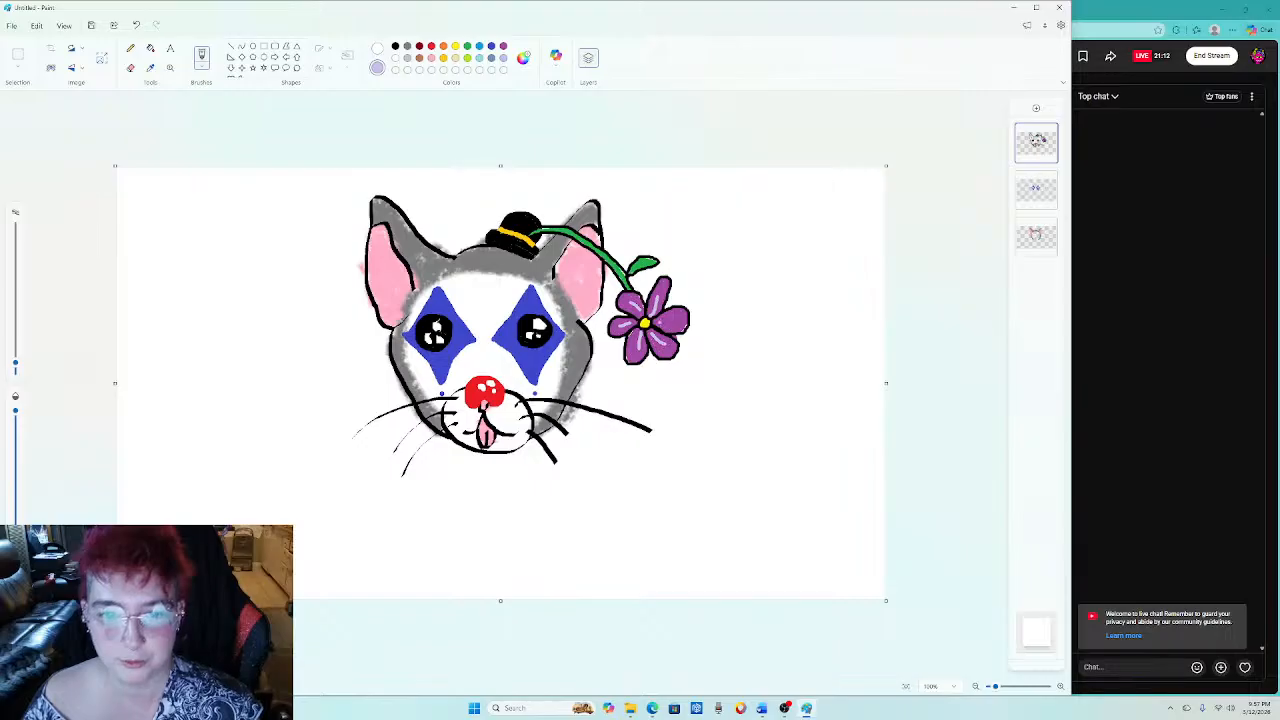
Add orange shading to the flower's yellow centre and small white highlights to the flower.
click(443, 46)
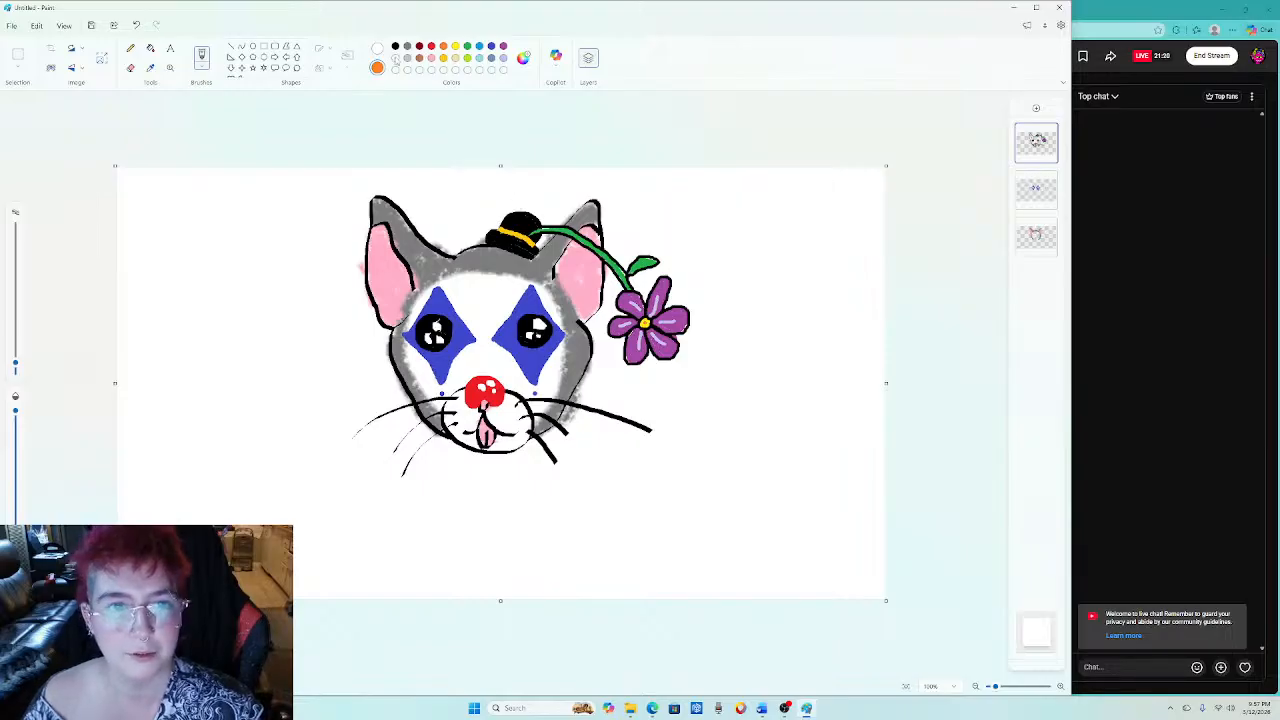
click(397, 58)
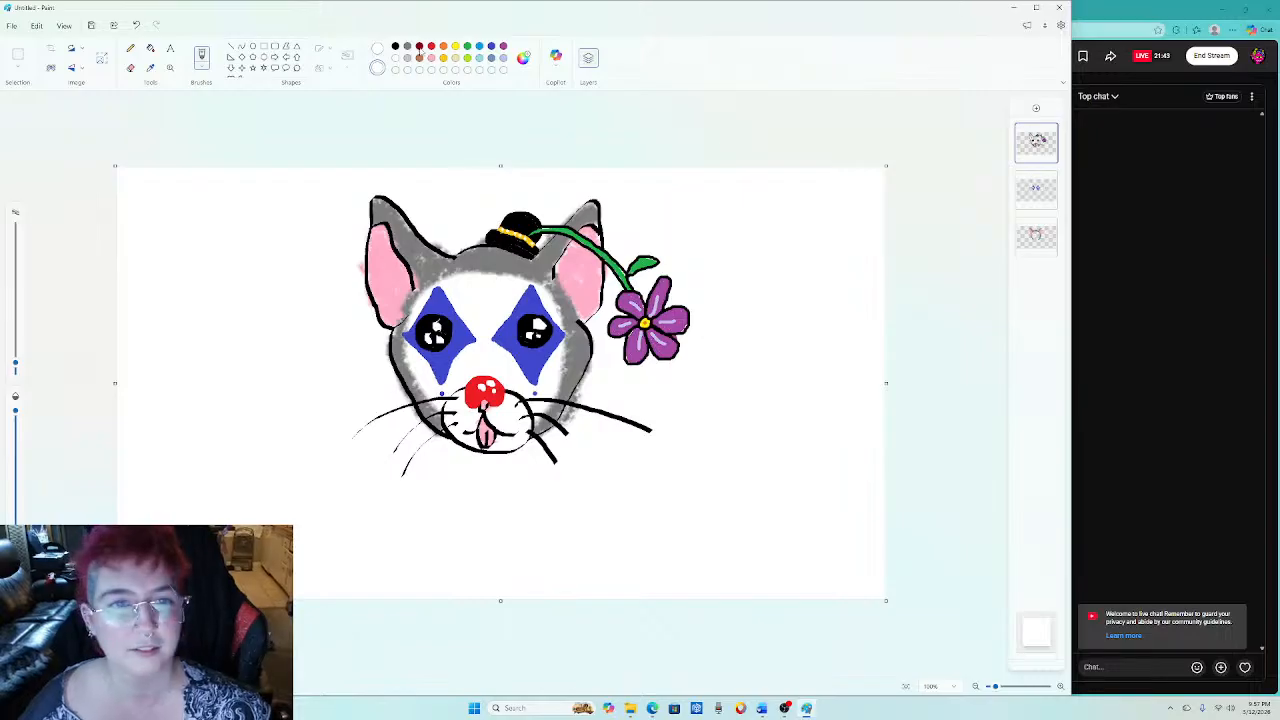
Draw the small knot of a bow in black just below the cat's chin with the Calligraphy brush.
click(396, 46)
click(203, 65)
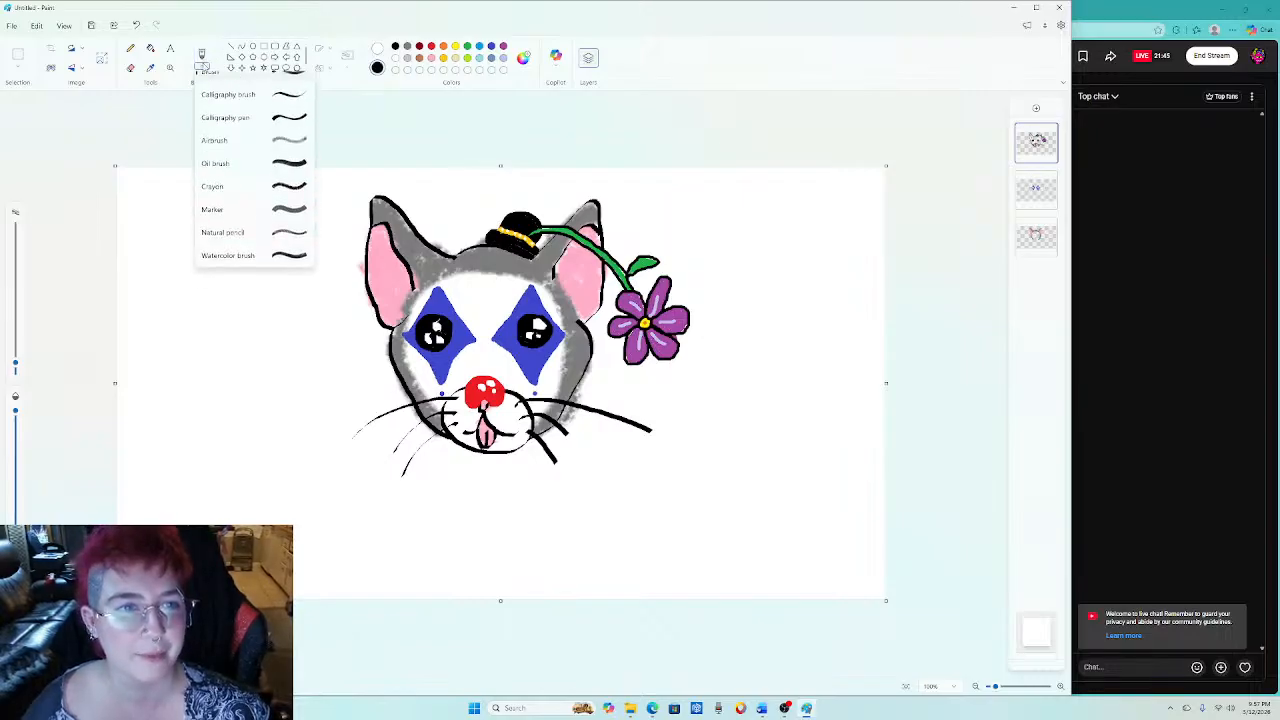
click(228, 102)
click(203, 62)
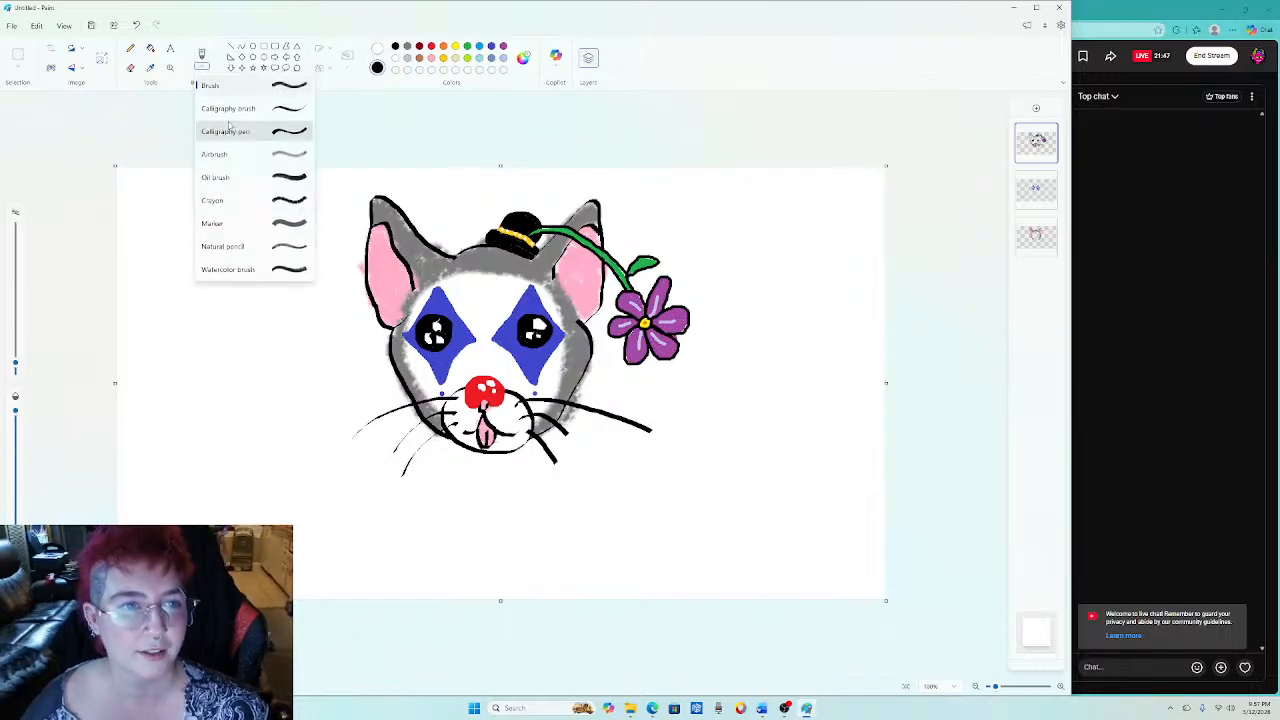
click(241, 110)
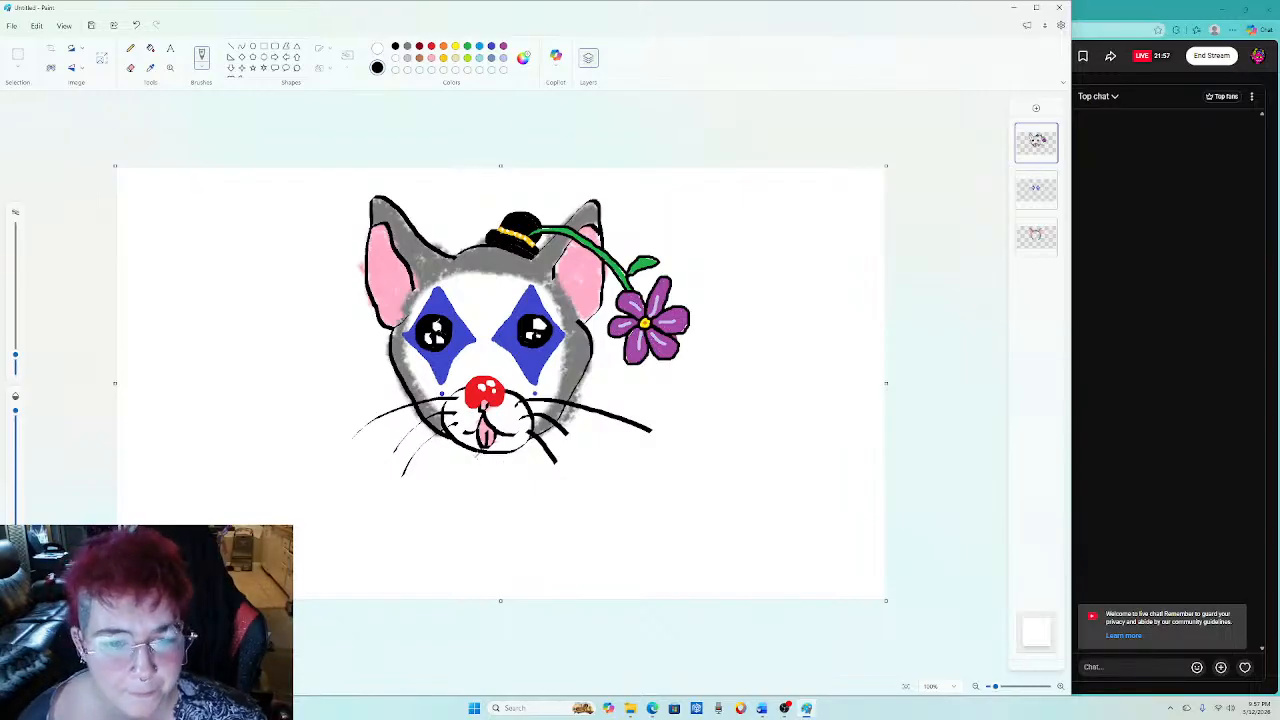
mouse_move(473, 458)
mouse_down()
mouse_move(485, 478)
mouse_move(495, 466)
mouse_move(486, 473)
mouse_up()
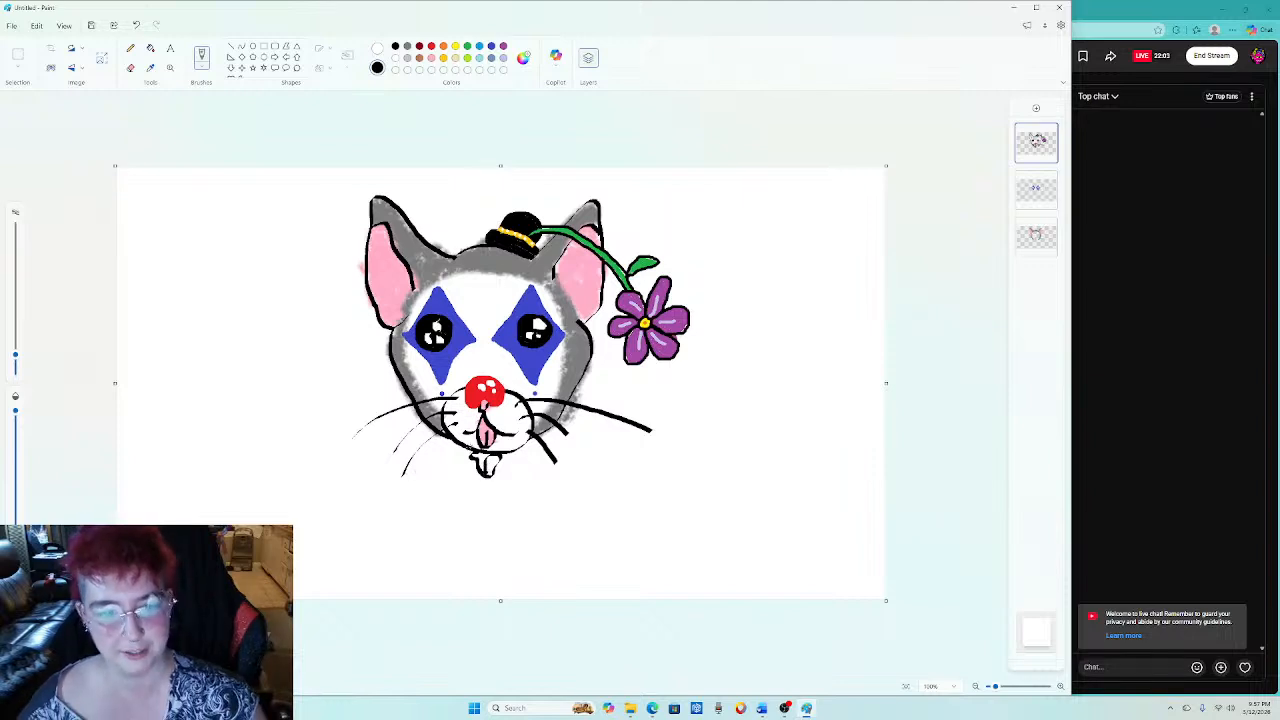
mouse_move(470, 448)
mouse_down()
mouse_move(392, 492)
mouse_move(358, 550)
mouse_move(468, 570)
mouse_move(470, 474)
mouse_move(538, 478)
mouse_move(606, 514)
mouse_move(612, 542)
mouse_move(596, 562)
mouse_move(535, 538)
mouse_move(498, 482)
mouse_up()
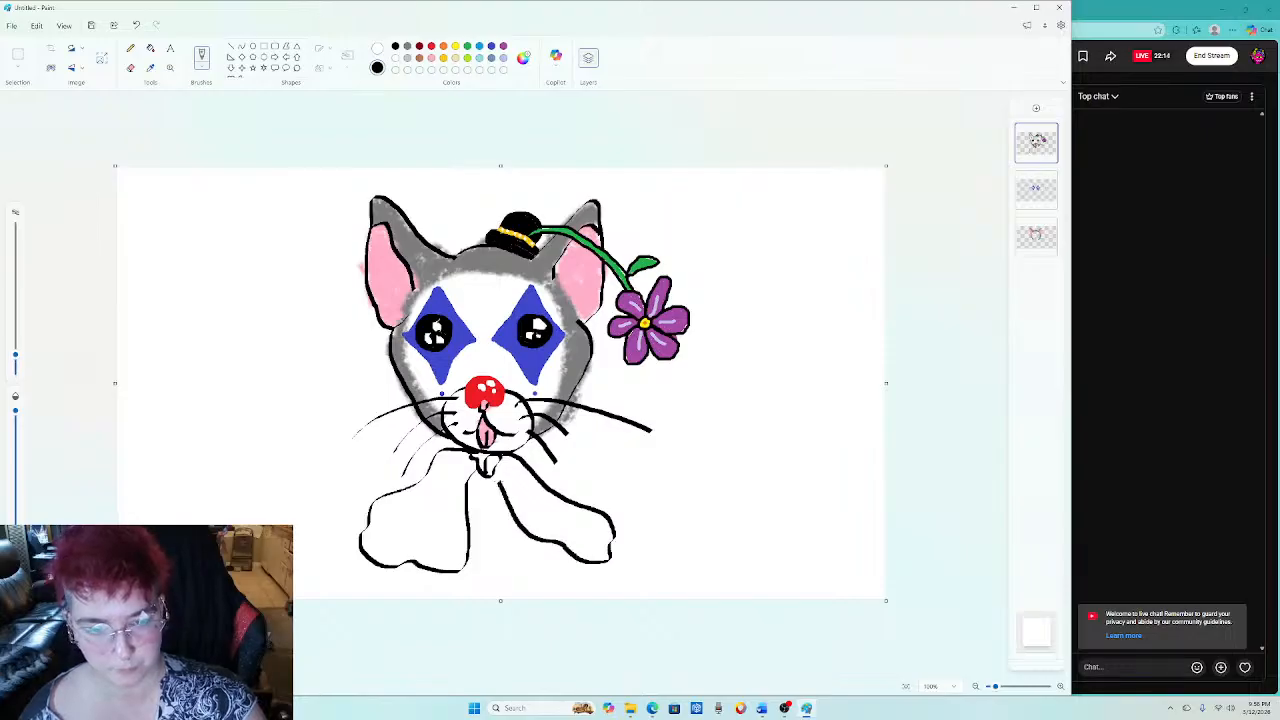
click(137, 25)
click(137, 25)
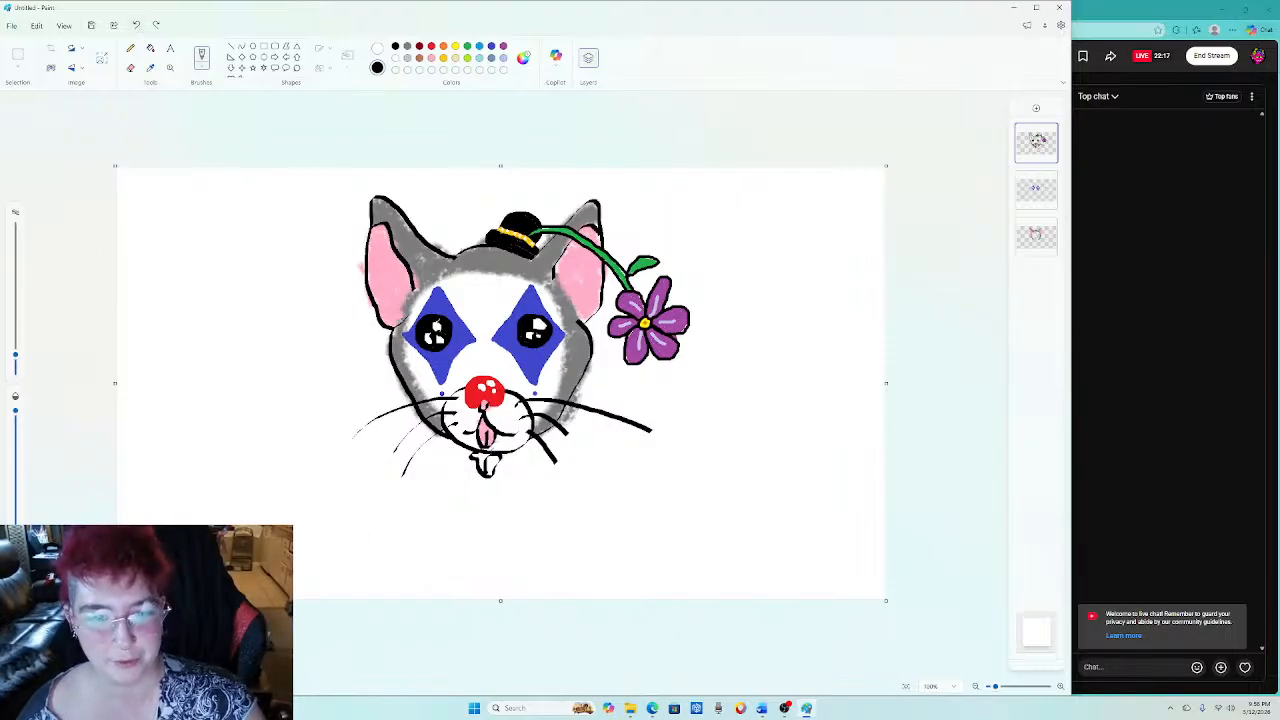
drag(504, 455, 626, 461)
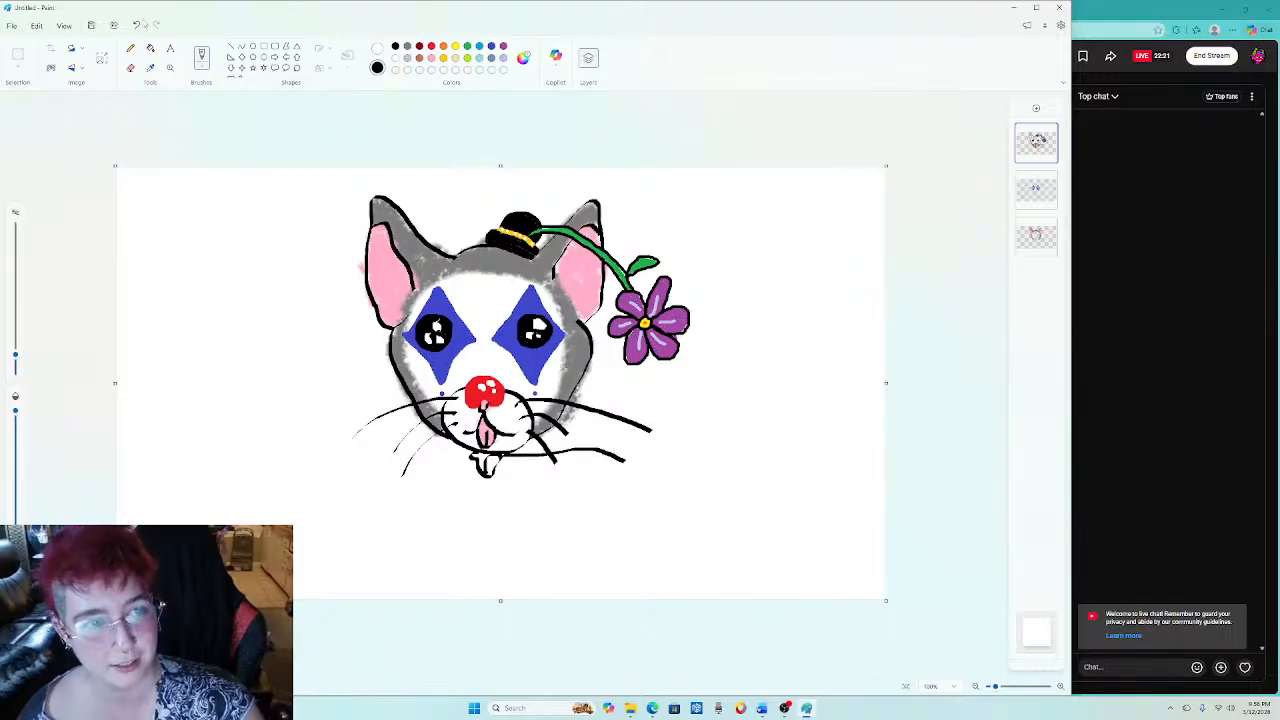
click(137, 25)
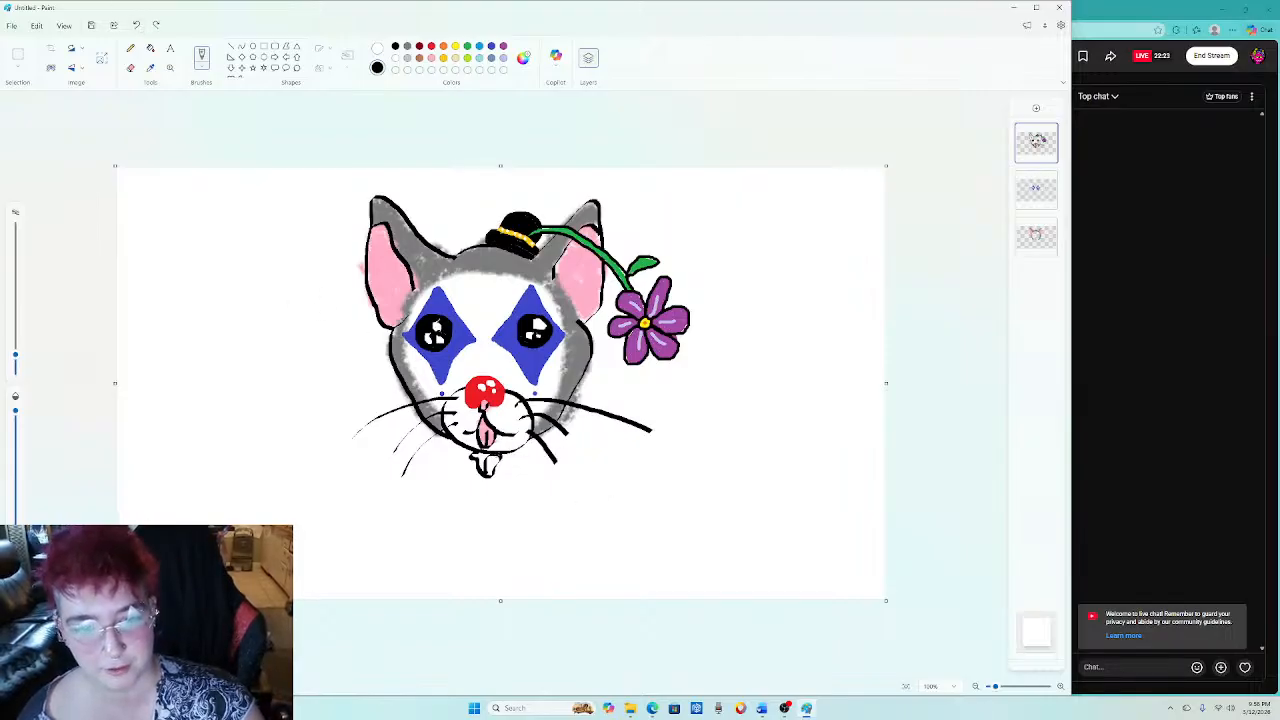
Draw the bow's two wide loops and two notched ribbon tails in black, spreading out from the knot.
mouse_move(502, 458)
mouse_down()
mouse_move(612, 488)
mouse_move(592, 558)
mouse_move(552, 547)
mouse_move(493, 469)
mouse_move(460, 452)
mouse_move(358, 506)
mouse_move(354, 525)
mouse_move(384, 564)
mouse_move(417, 560)
mouse_move(465, 466)
mouse_move(445, 545)
mouse_move(462, 545)
mouse_move(482, 475)
mouse_move(504, 566)
mouse_move(522, 554)
mouse_move(502, 530)
mouse_move(490, 468)
mouse_up()
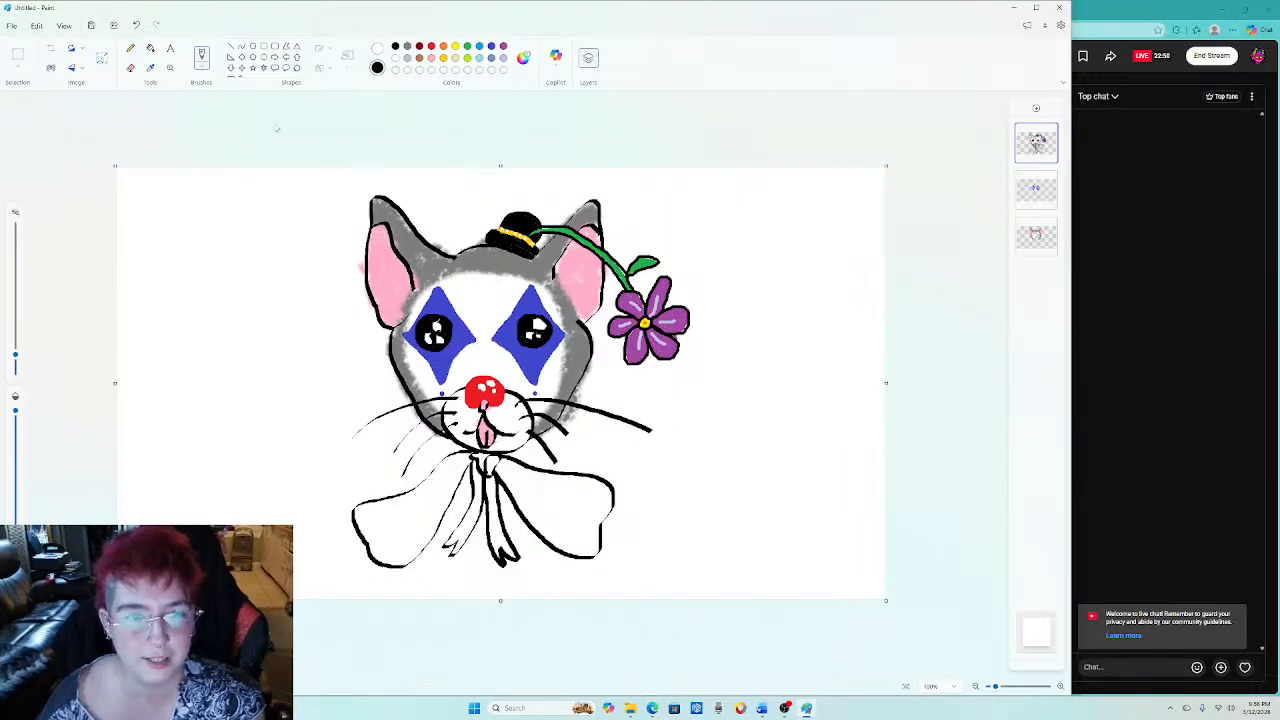
Fill the bow's right loop and both ribbon tails with yellow, undoing the black fill and the fills that spill over.
click(150, 48)
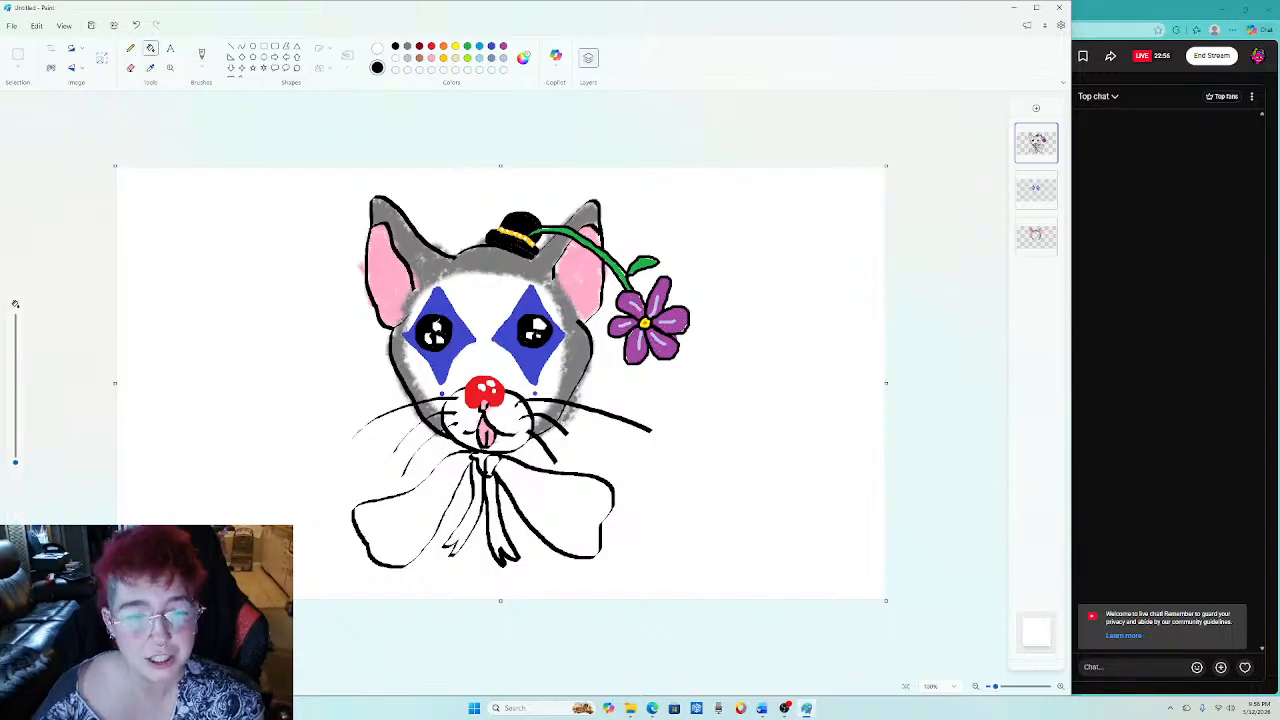
click(578, 501)
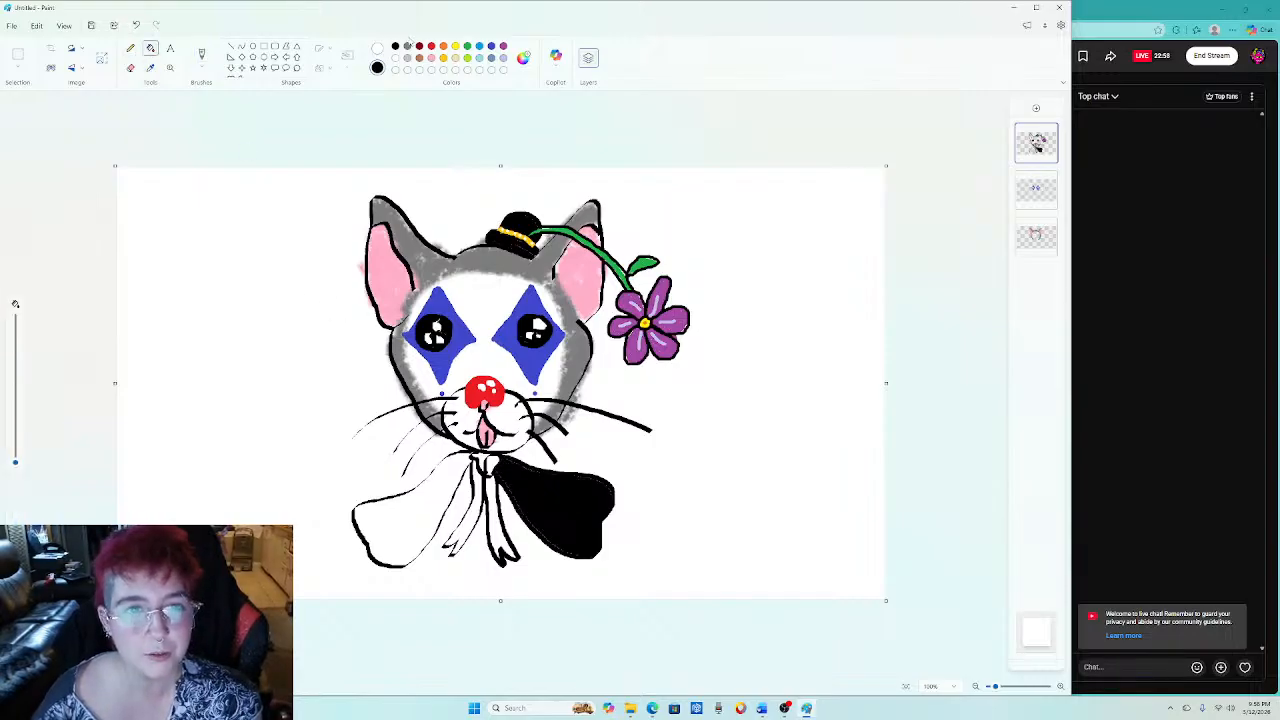
click(455, 47)
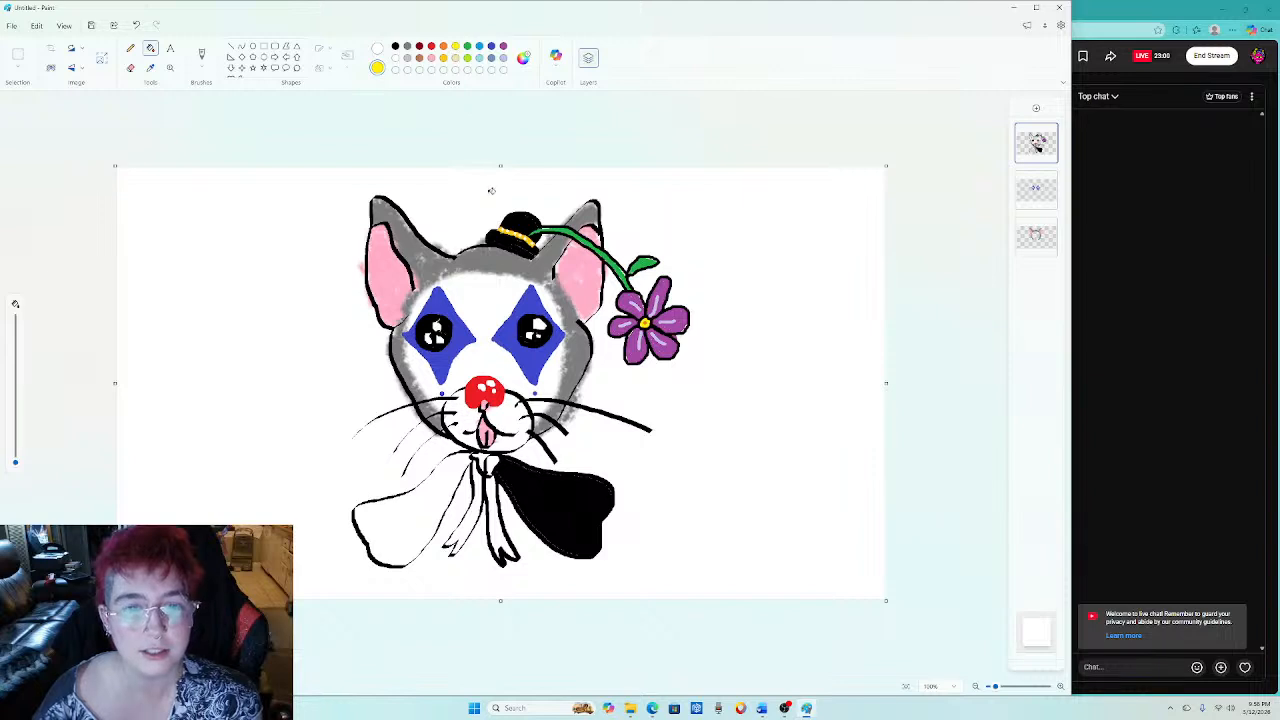
click(553, 506)
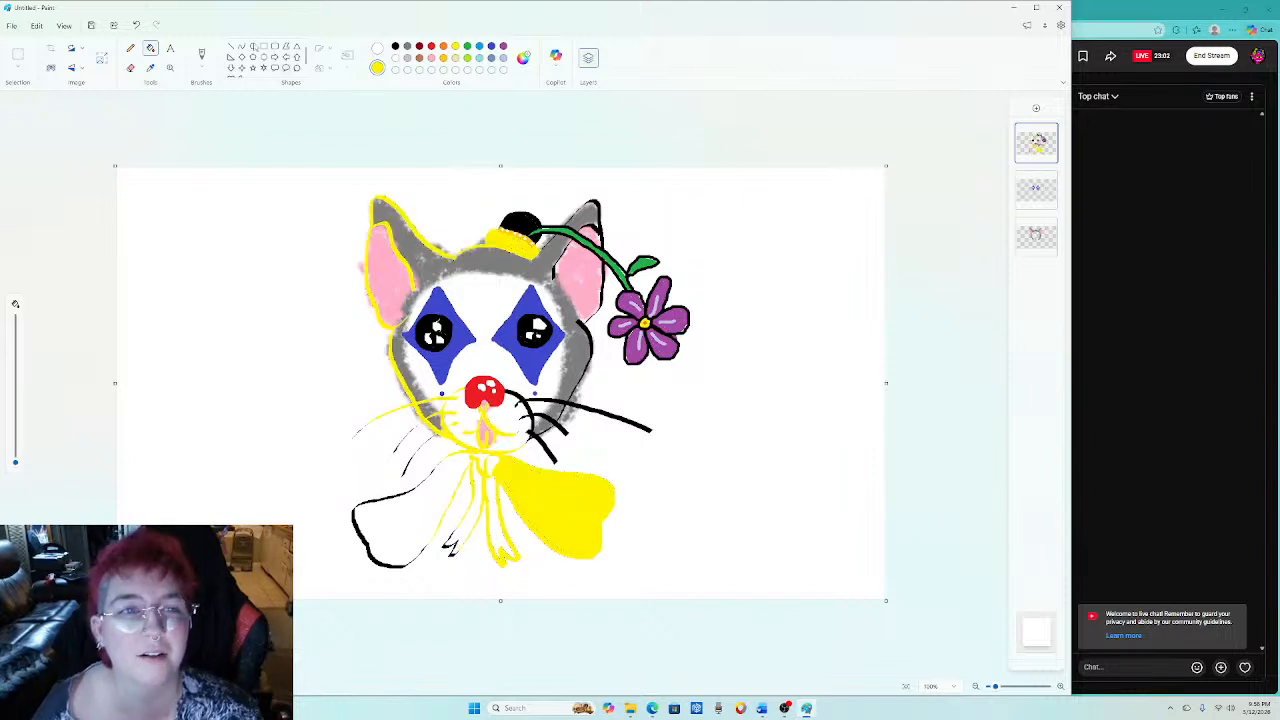
key(ctrl+z)
key(ctrl+z)
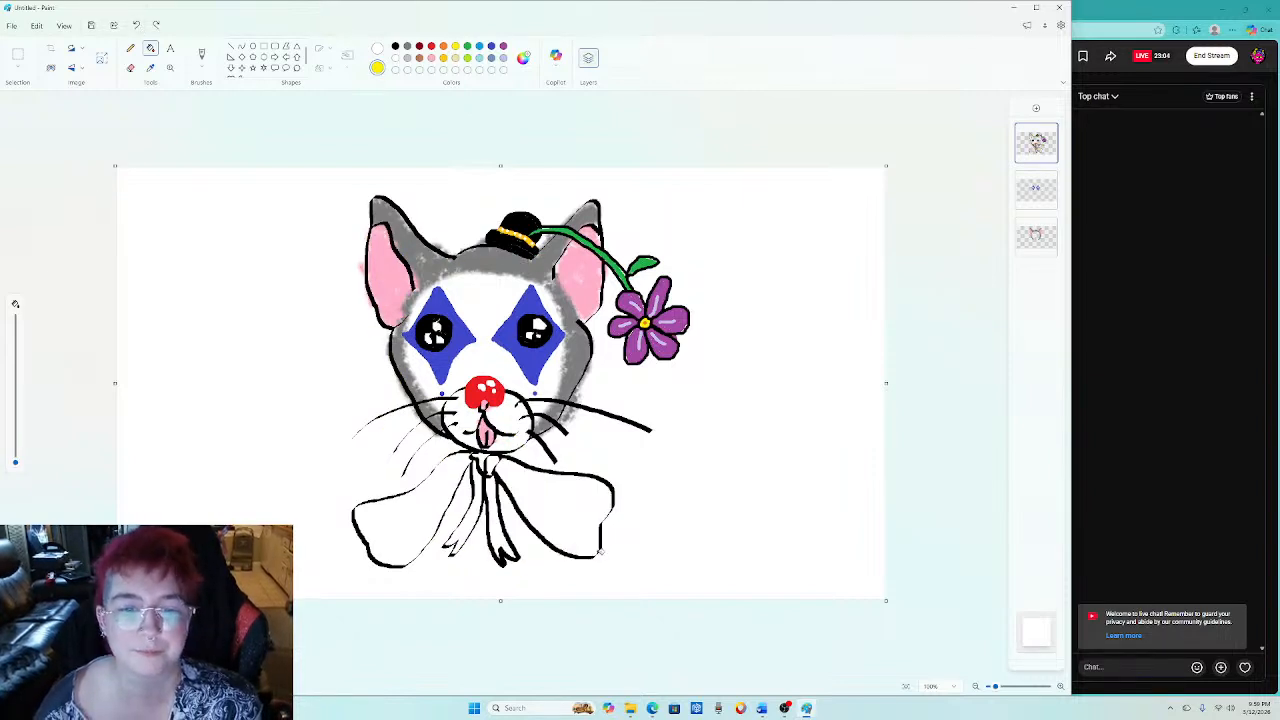
click(565, 512)
click(497, 528)
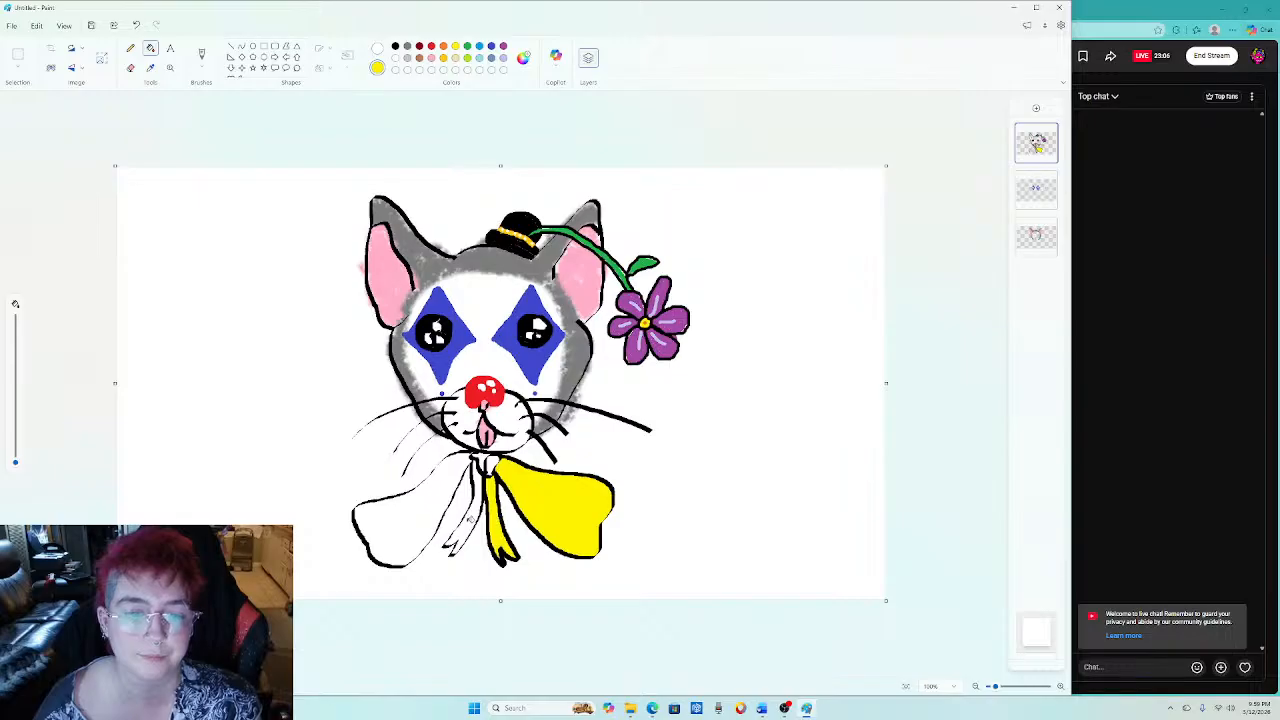
click(471, 519)
click(470, 486)
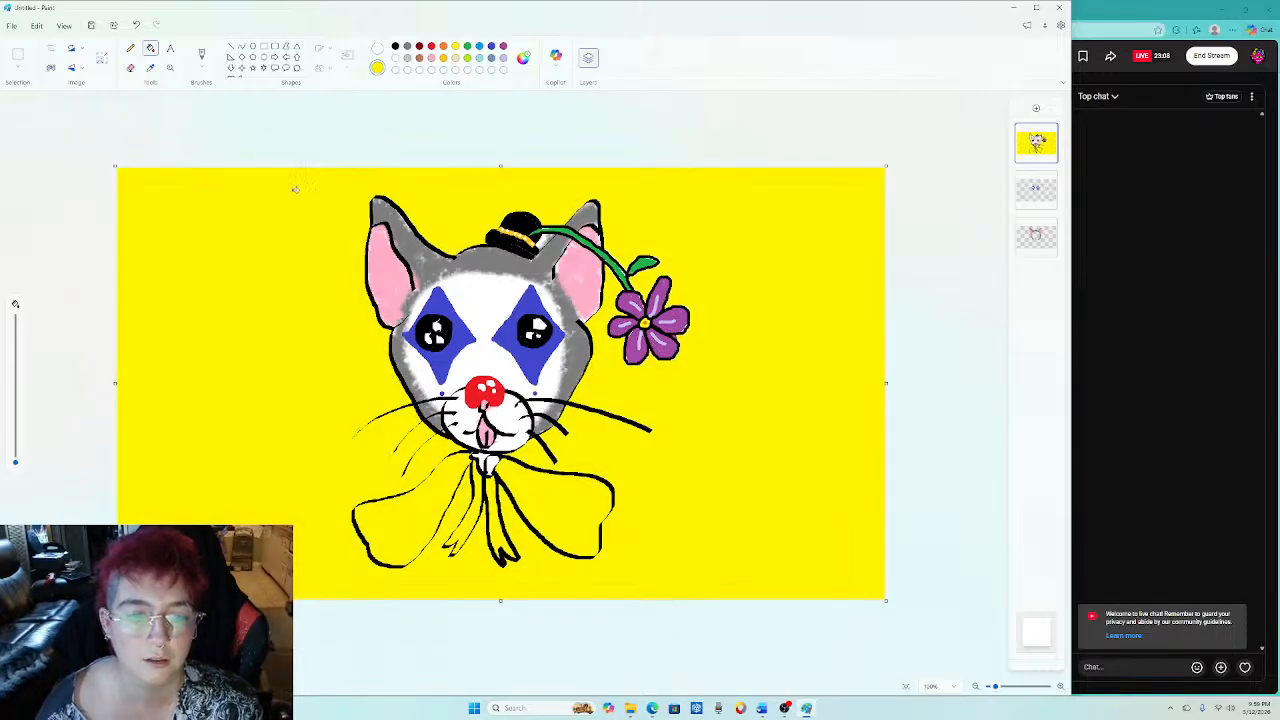
click(137, 25)
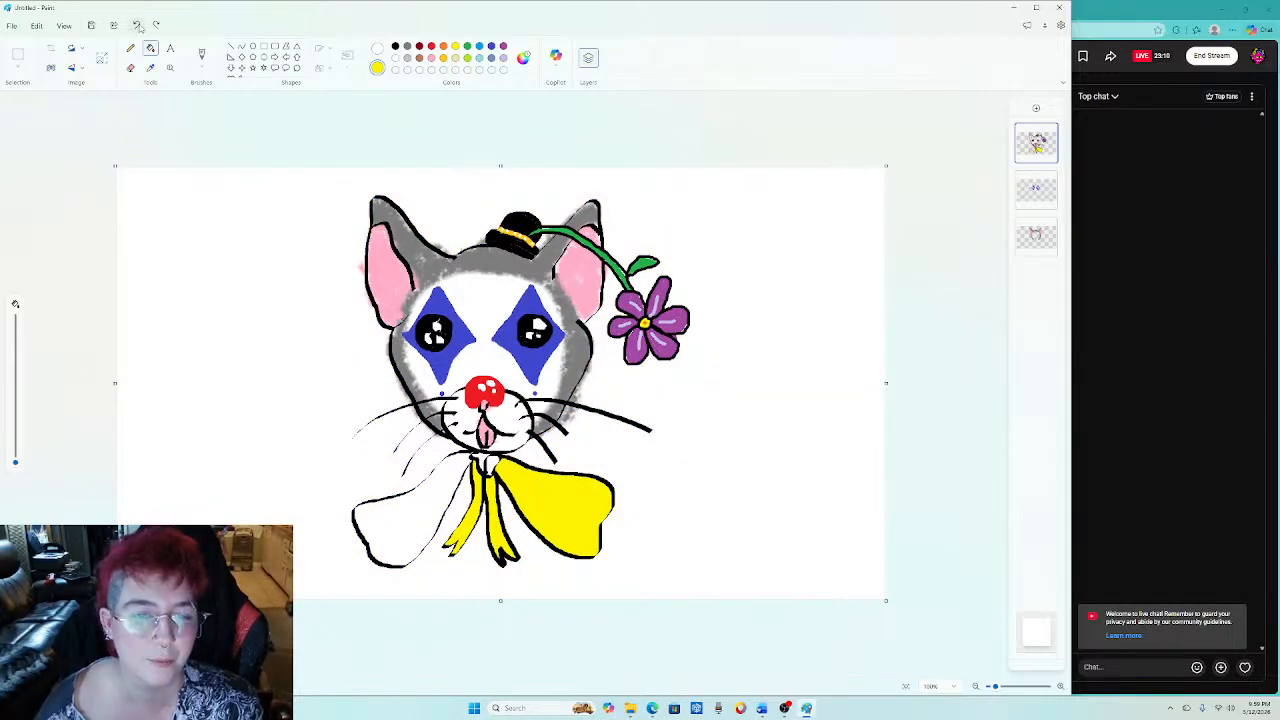
Close the gap in the left loop's outline with the black Calligraphy brush, and fill the left loop and knot yellow.
click(201, 66)
click(218, 110)
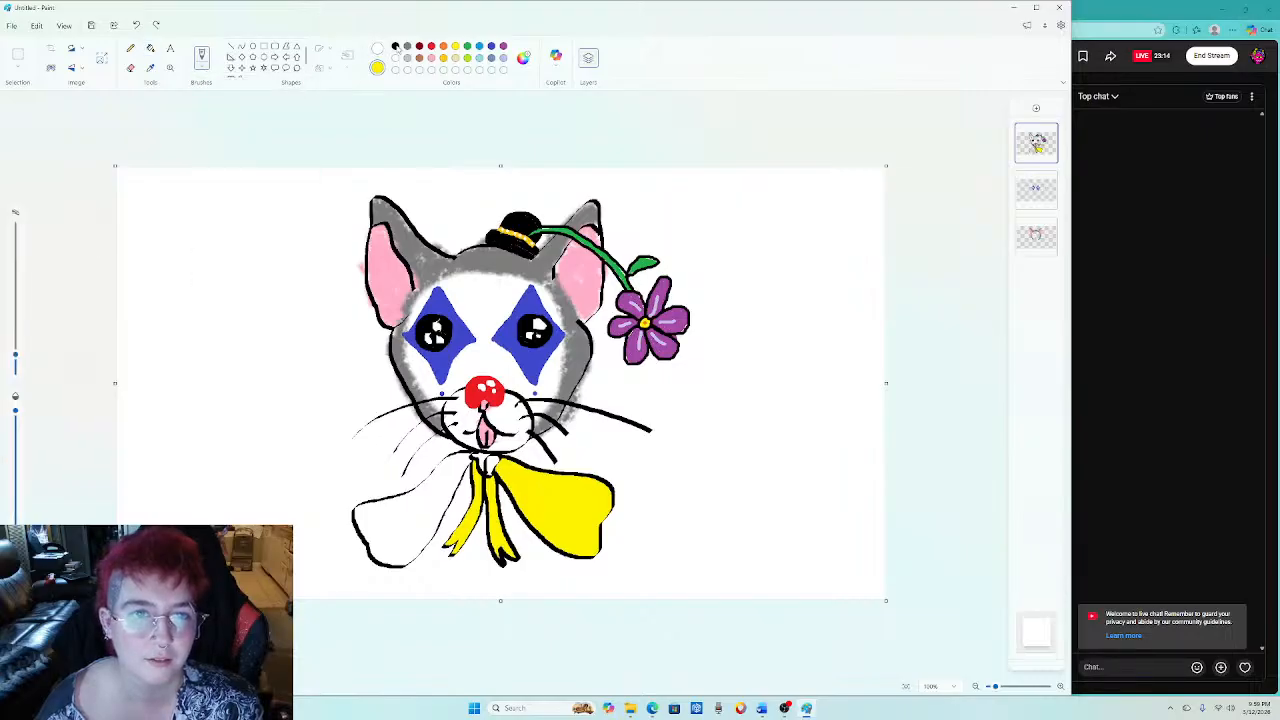
click(395, 47)
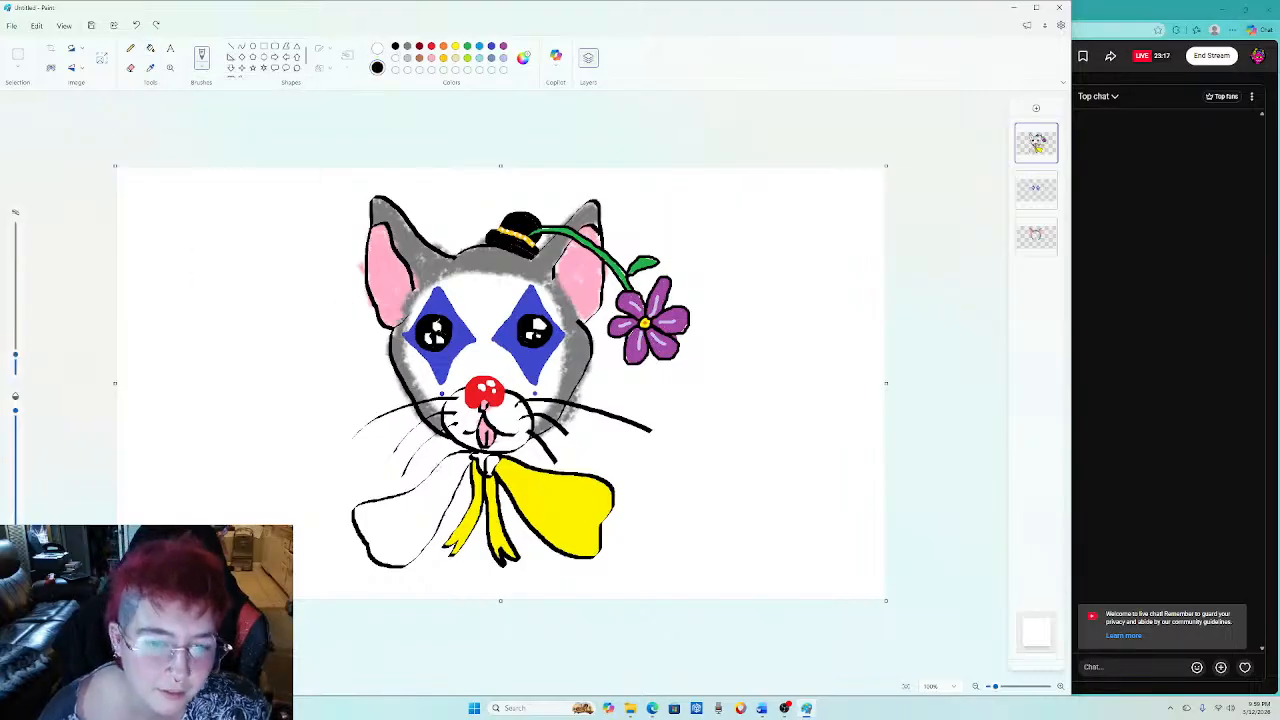
drag(442, 460, 432, 471)
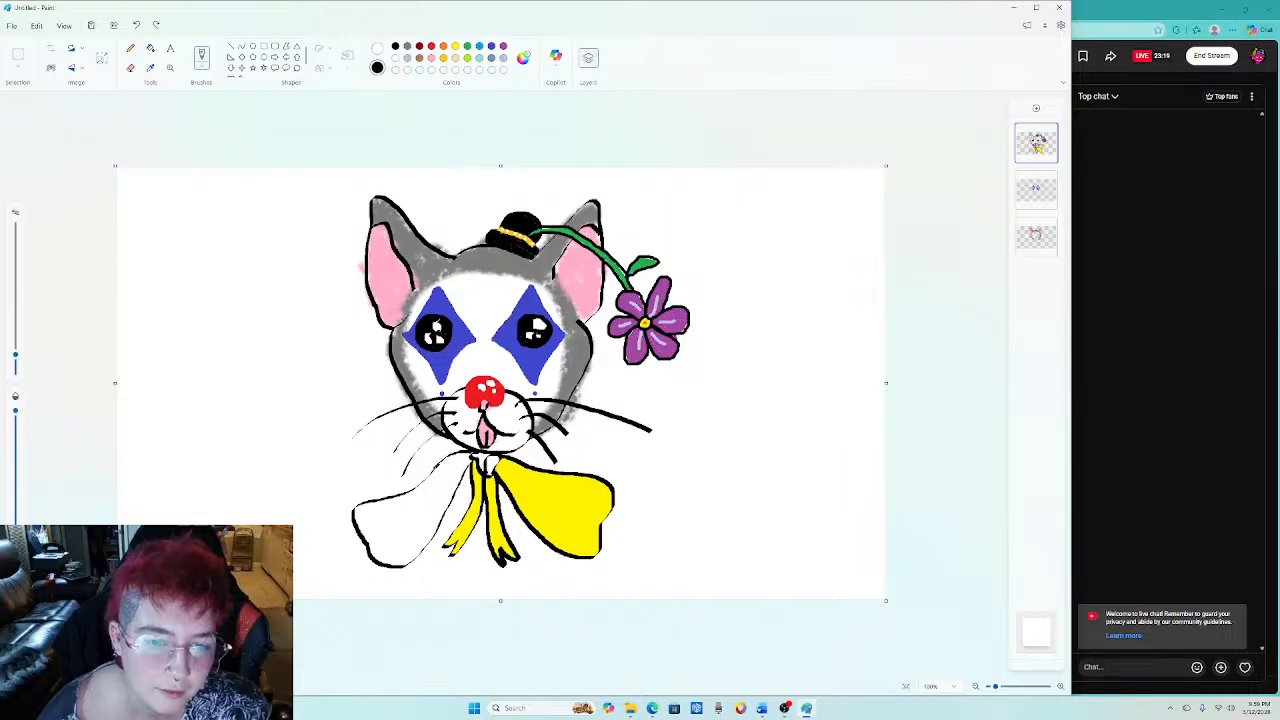
click(150, 48)
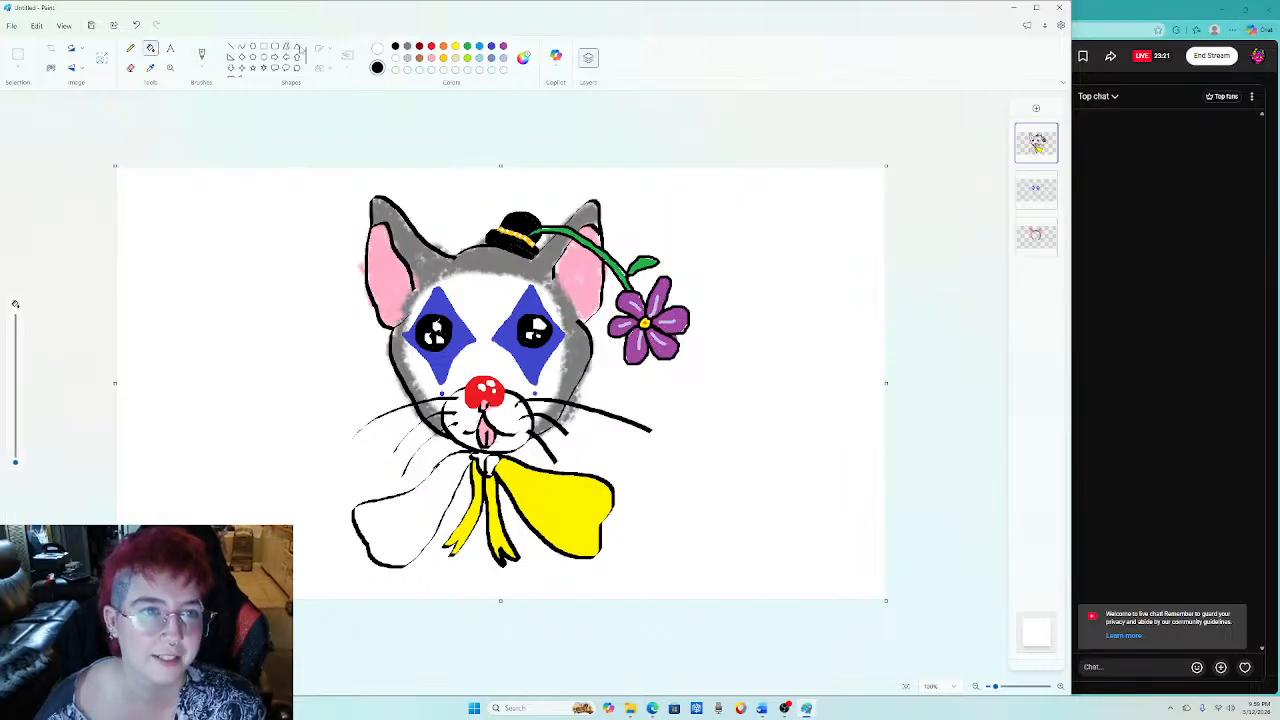
click(455, 46)
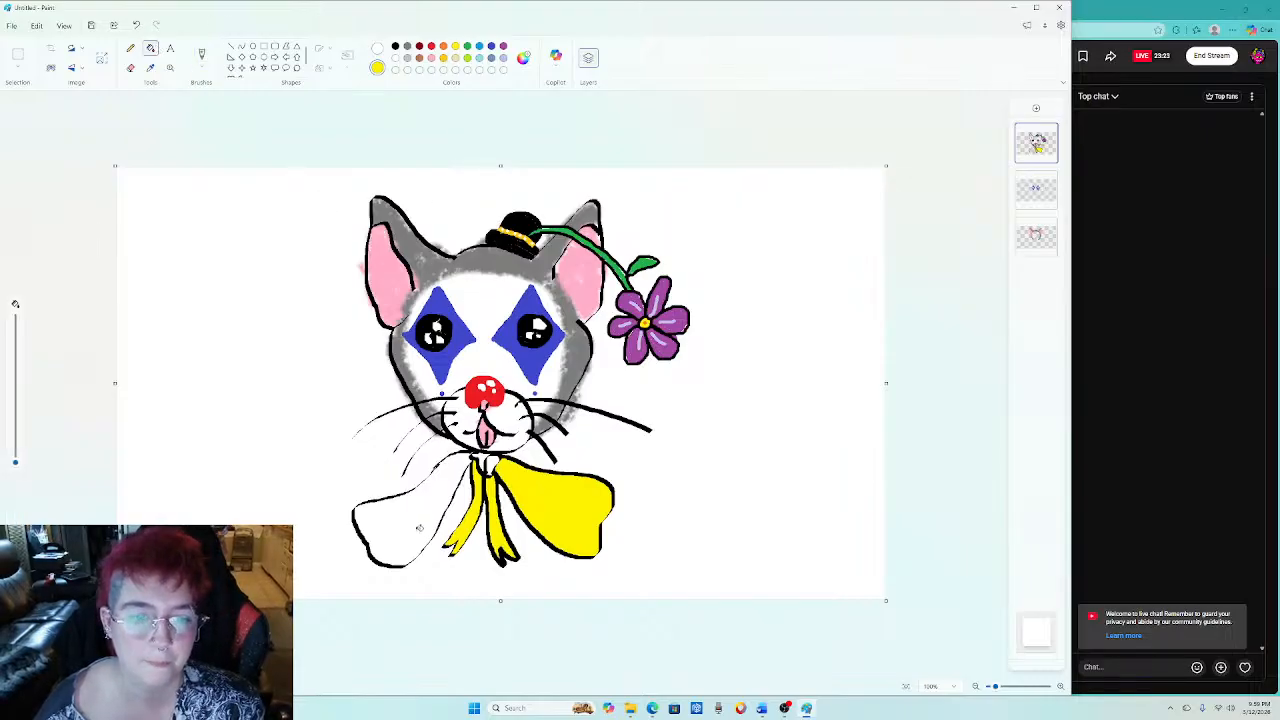
click(418, 526)
click(495, 465)
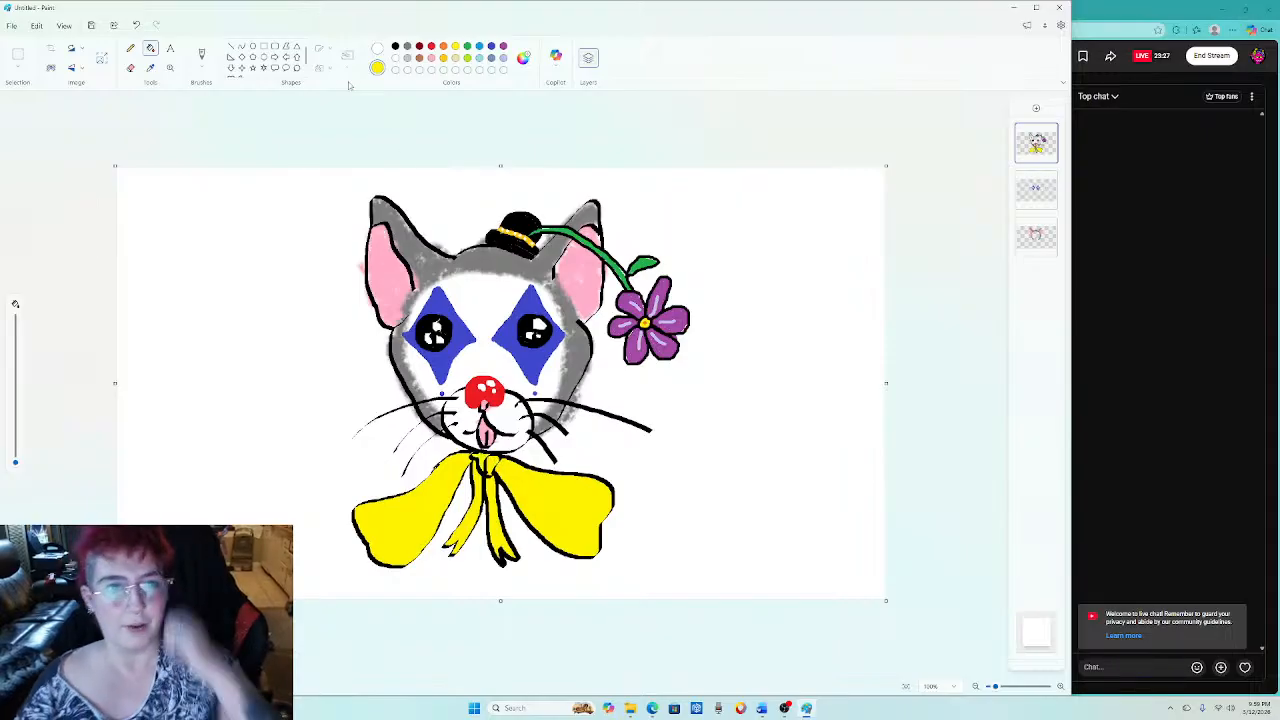
Paint turquoise polka dots on the bow's left loop, knot and ribbon tails with the Crayon brush.
click(479, 47)
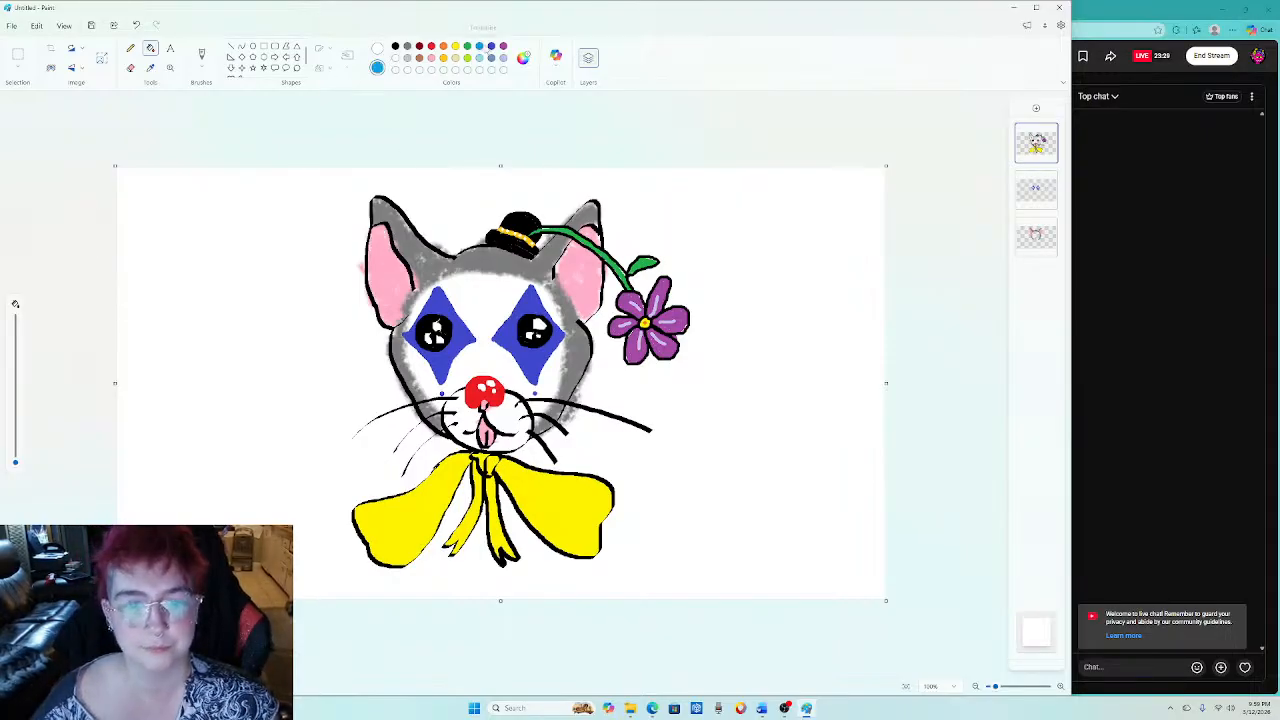
click(204, 57)
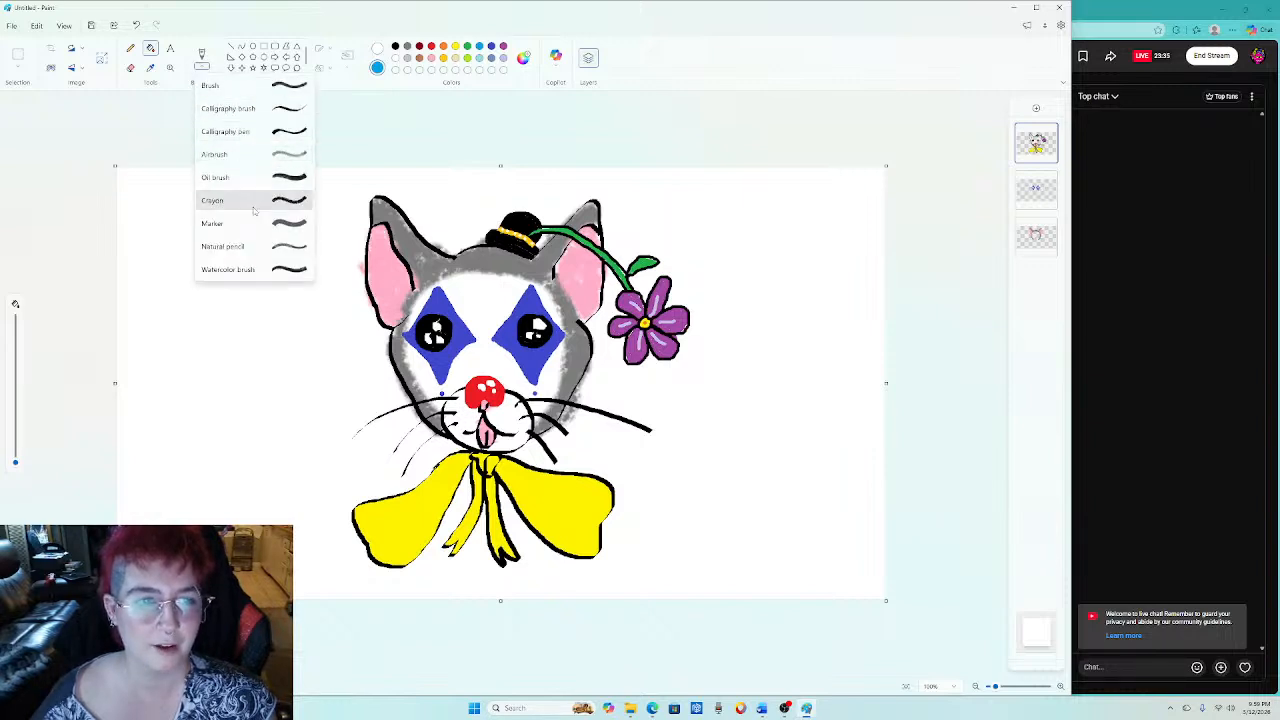
click(254, 210)
mouse_move(366, 535)
mouse_down()
mouse_move(423, 502)
mouse_move(412, 546)
mouse_move(395, 518)
mouse_up()
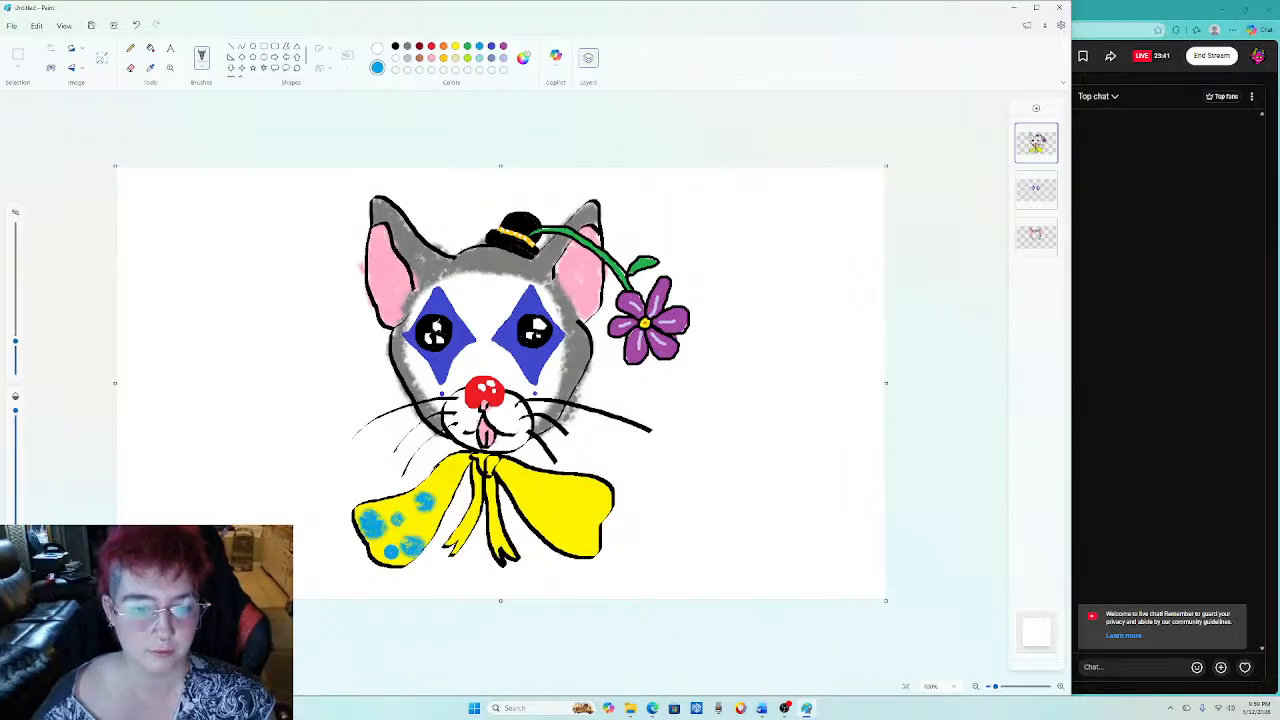
drag(440, 470, 443, 472)
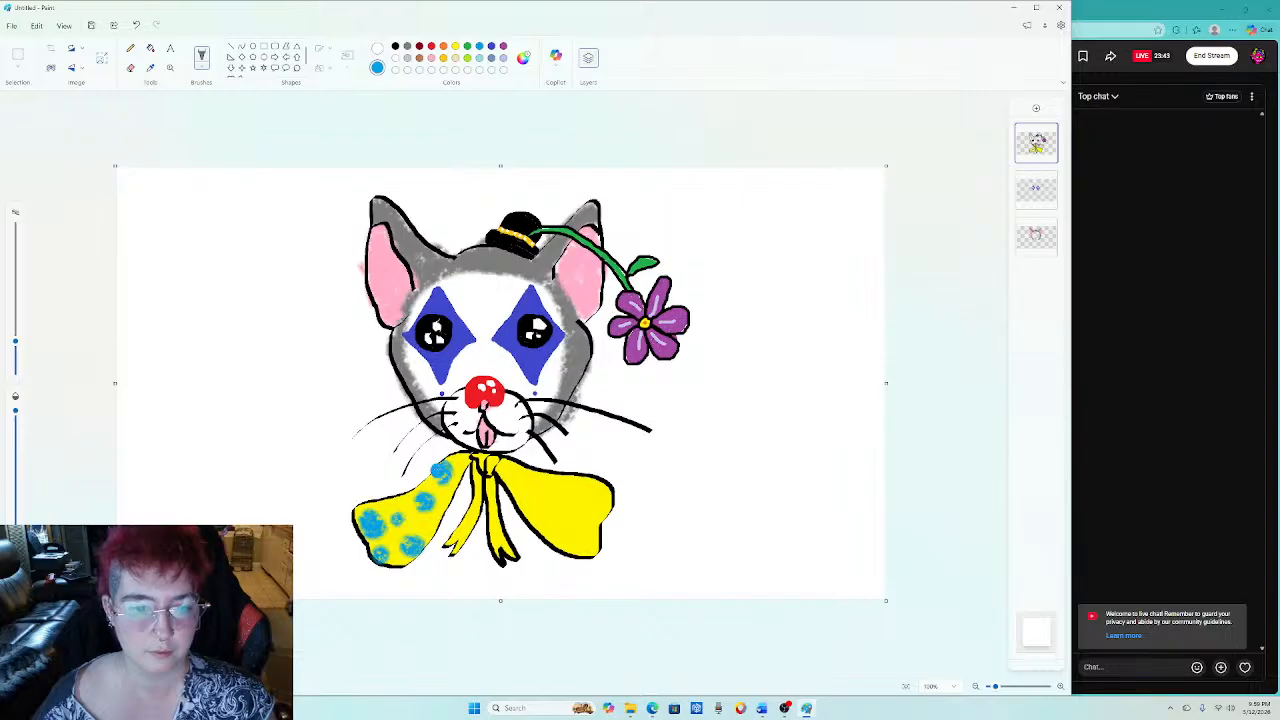
click(490, 462)
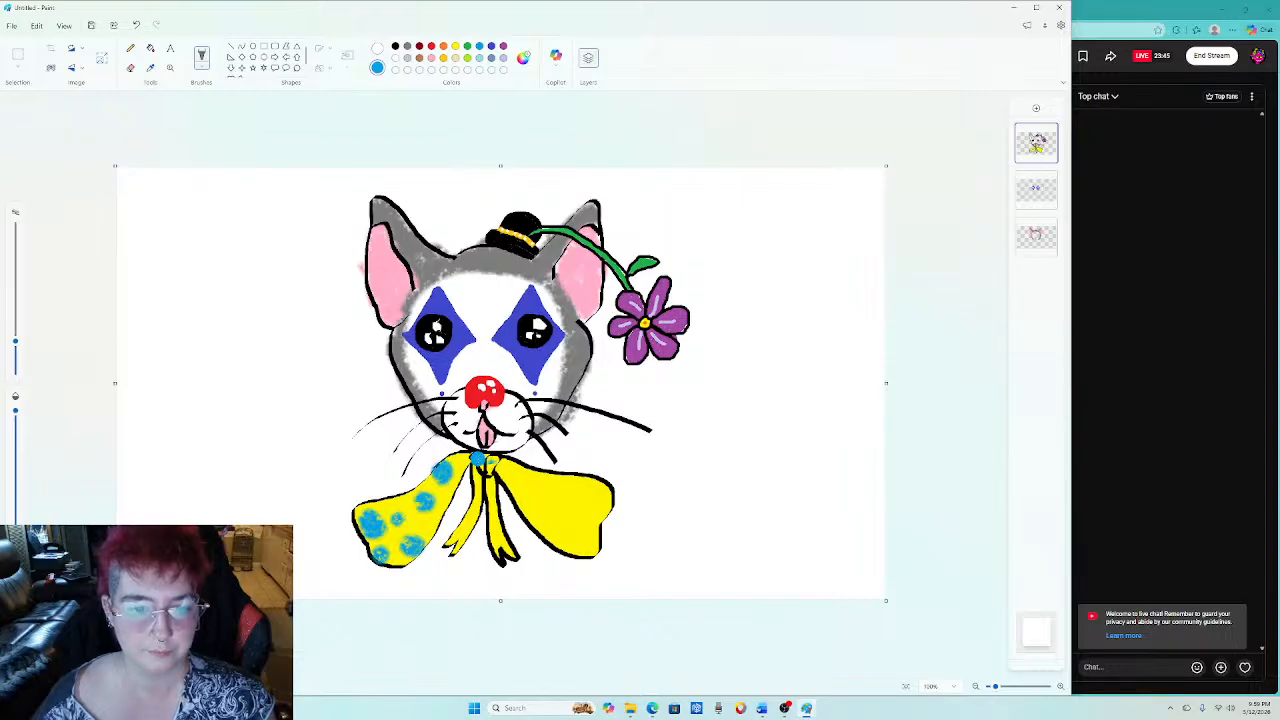
click(480, 484)
drag(474, 521, 464, 517)
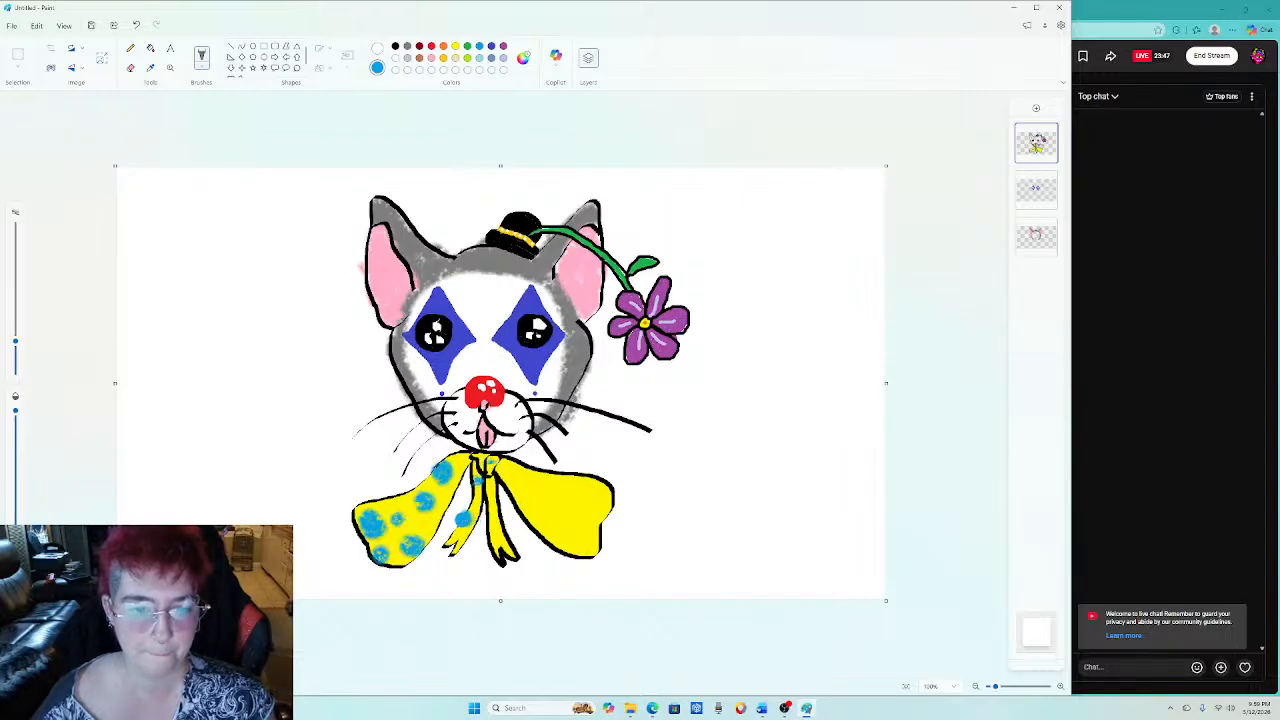
click(422, 301)
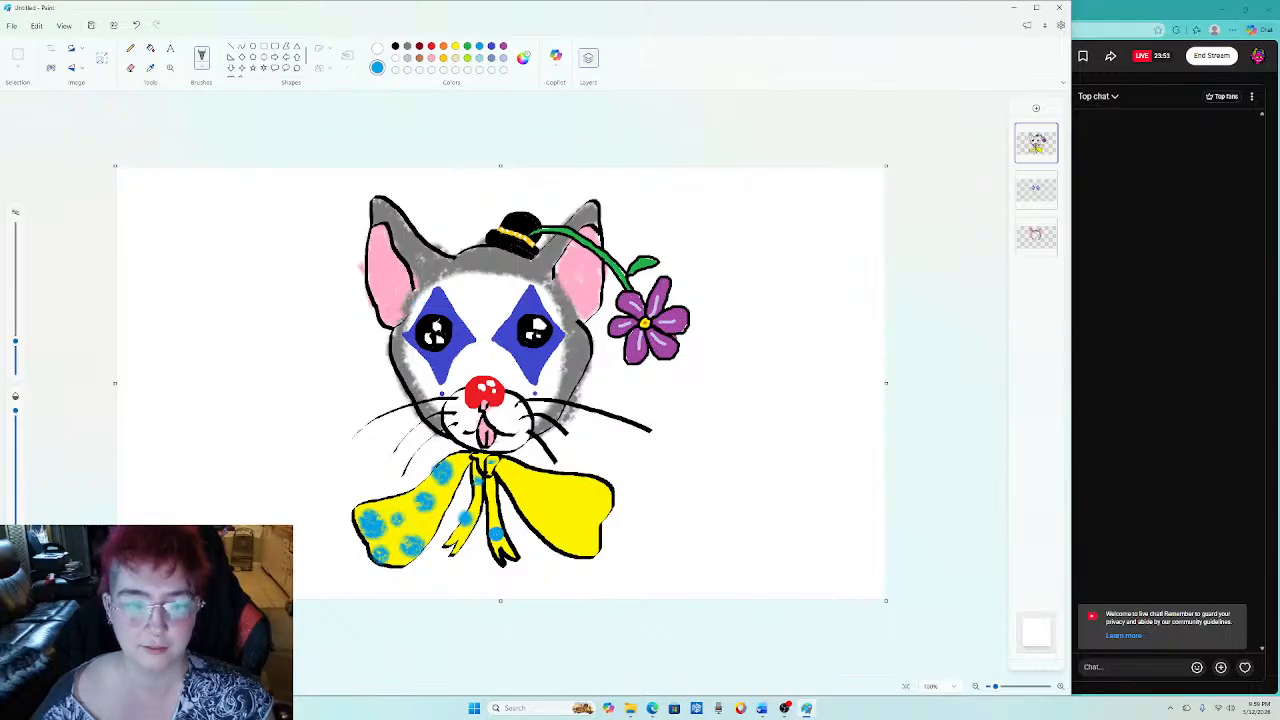
Cover the bow's right loop with turquoise crayon polka dots of varying size.
click(515, 470)
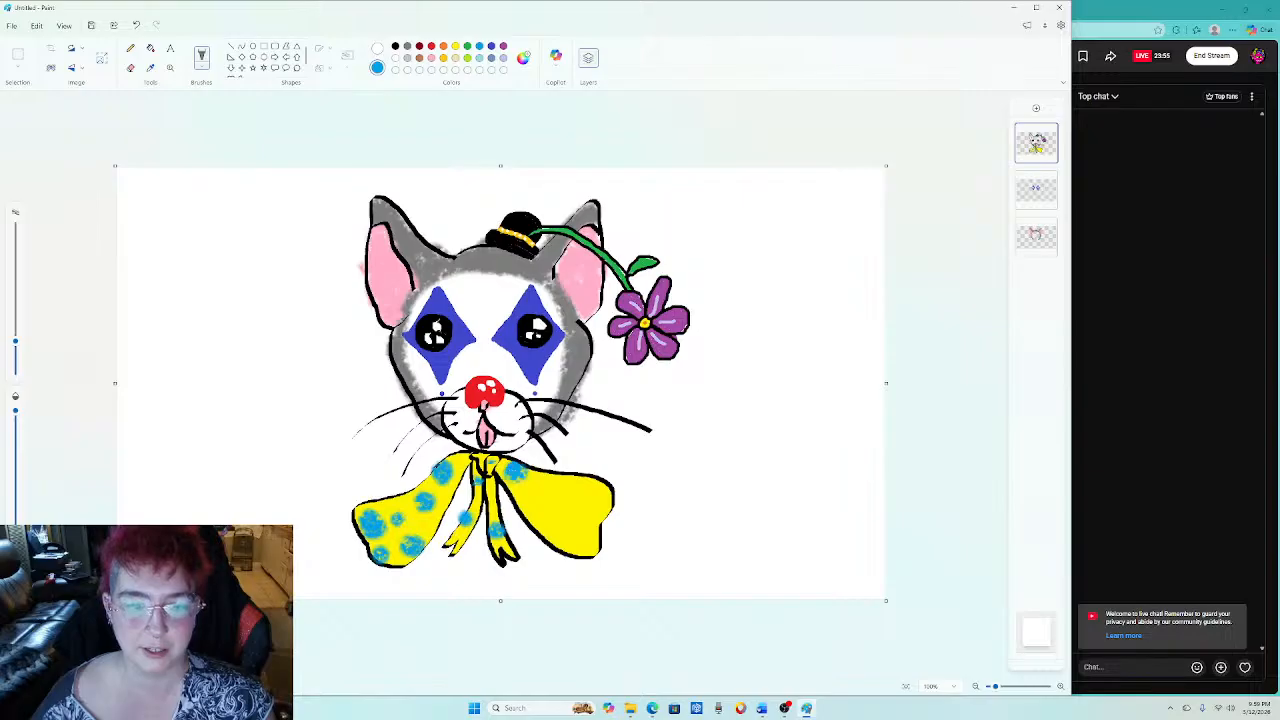
click(598, 493)
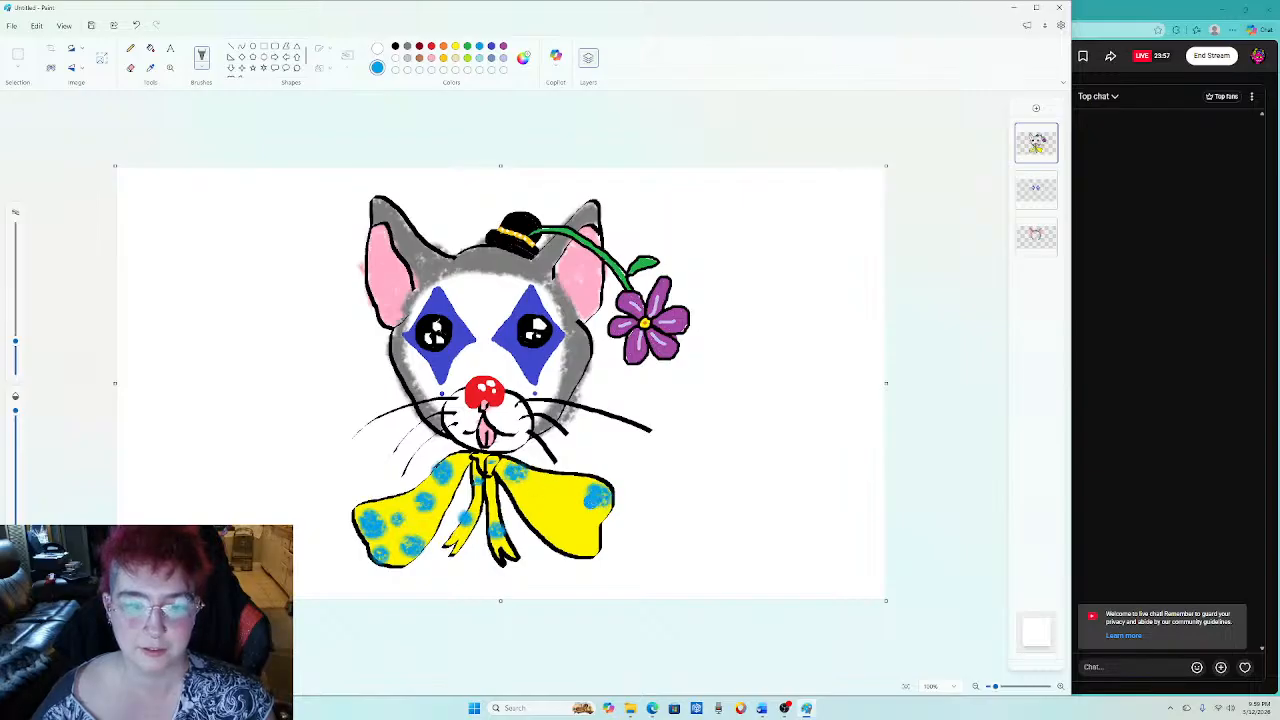
click(586, 546)
click(581, 516)
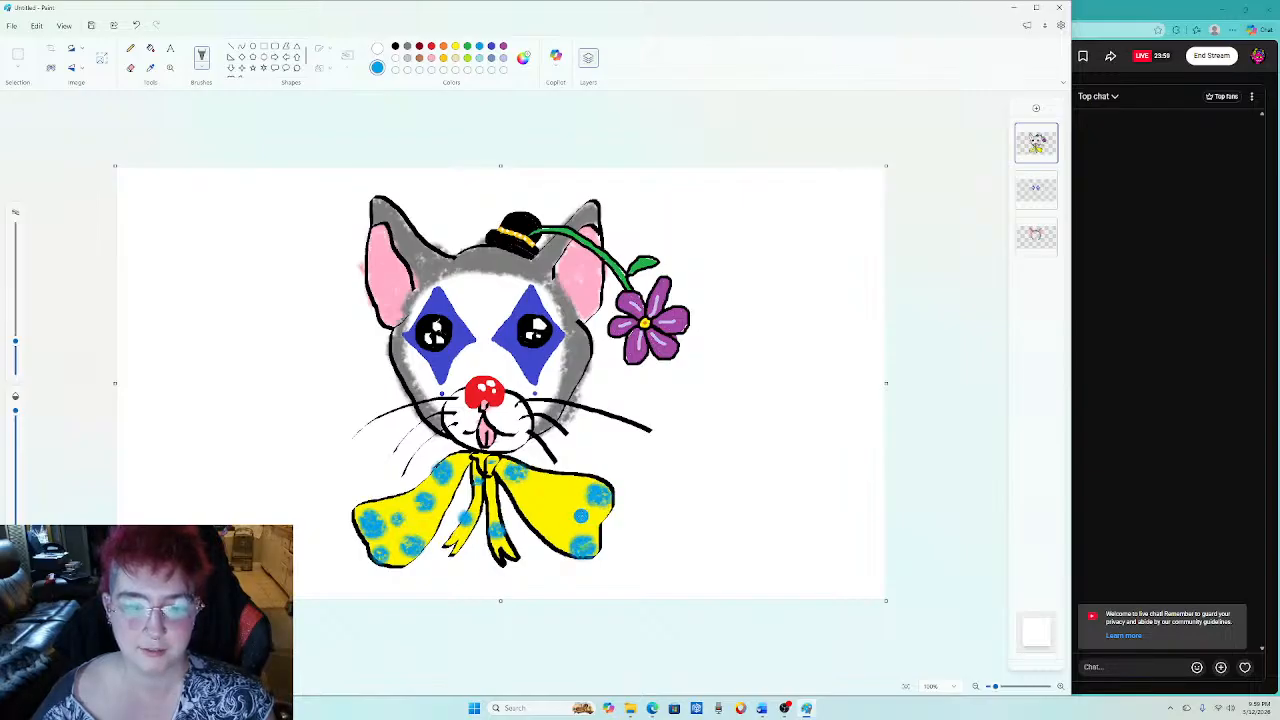
mouse_move(570, 485)
mouse_down()
mouse_move(543, 526)
mouse_move(552, 519)
mouse_move(529, 498)
mouse_up()
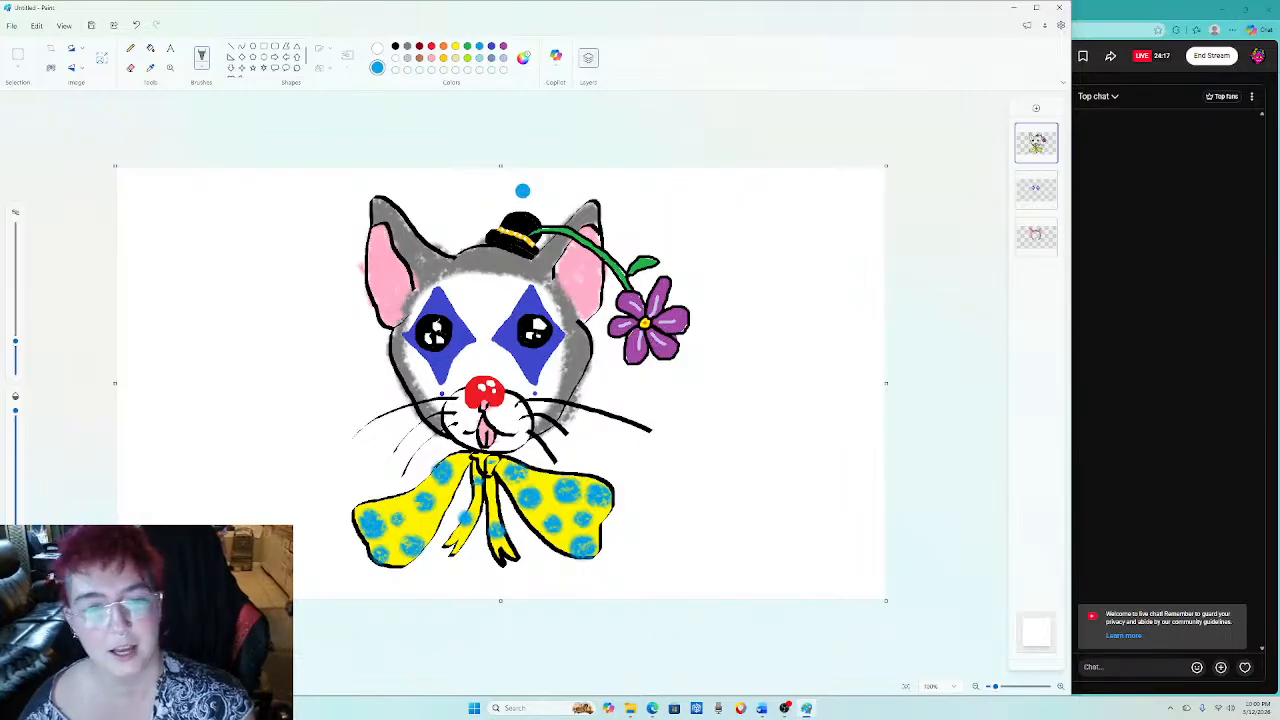
Draw a thin curved green line above each eye across the indigo diamonds using the regular Brush.
click(467, 46)
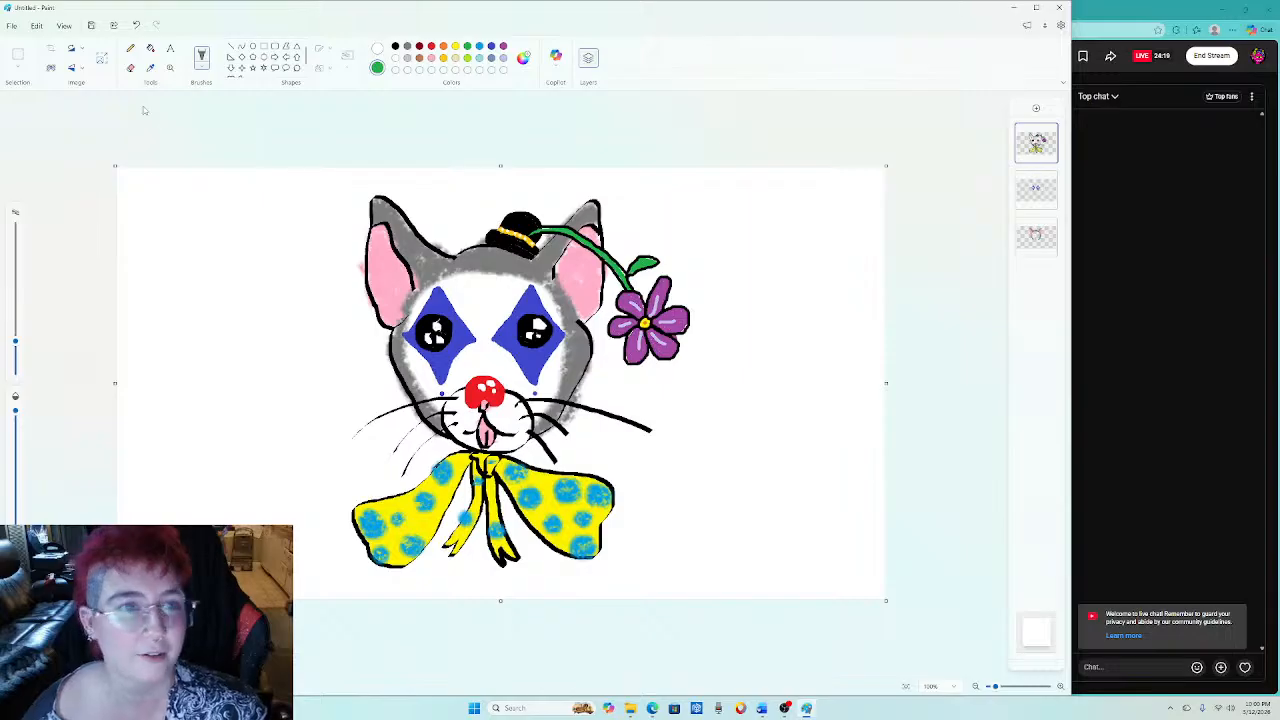
click(203, 70)
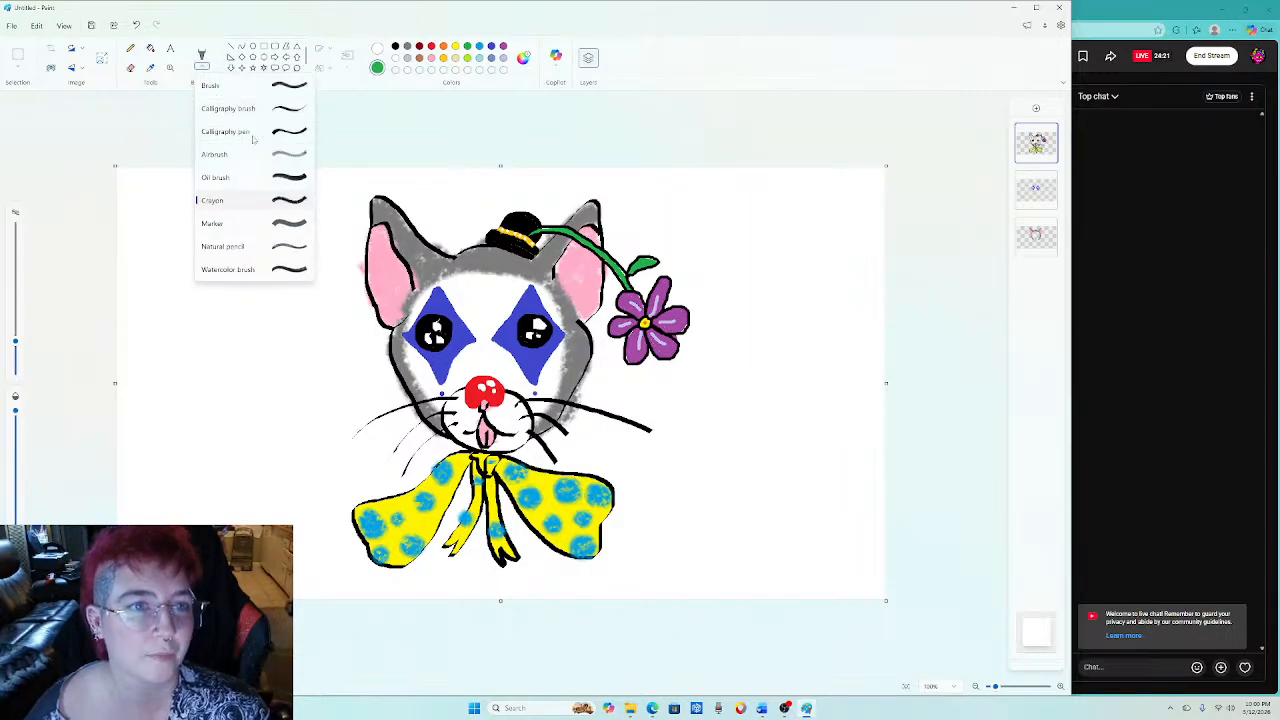
click(208, 85)
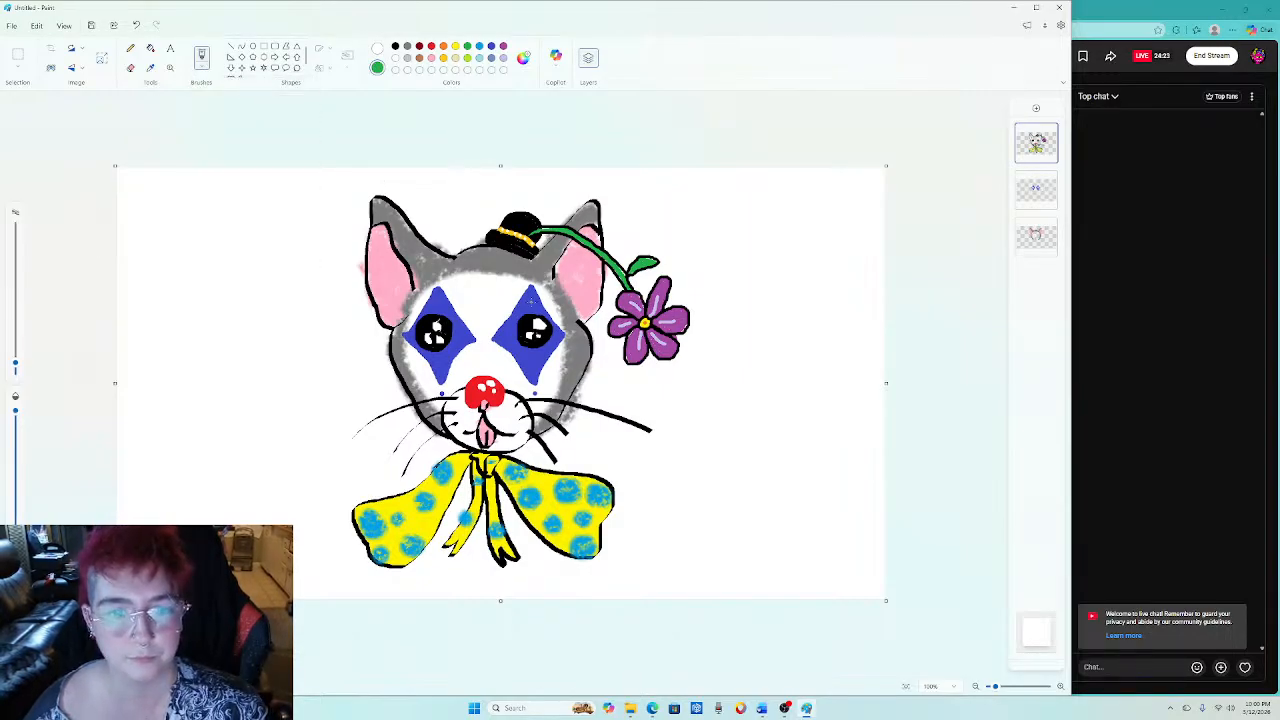
drag(534, 299, 556, 318)
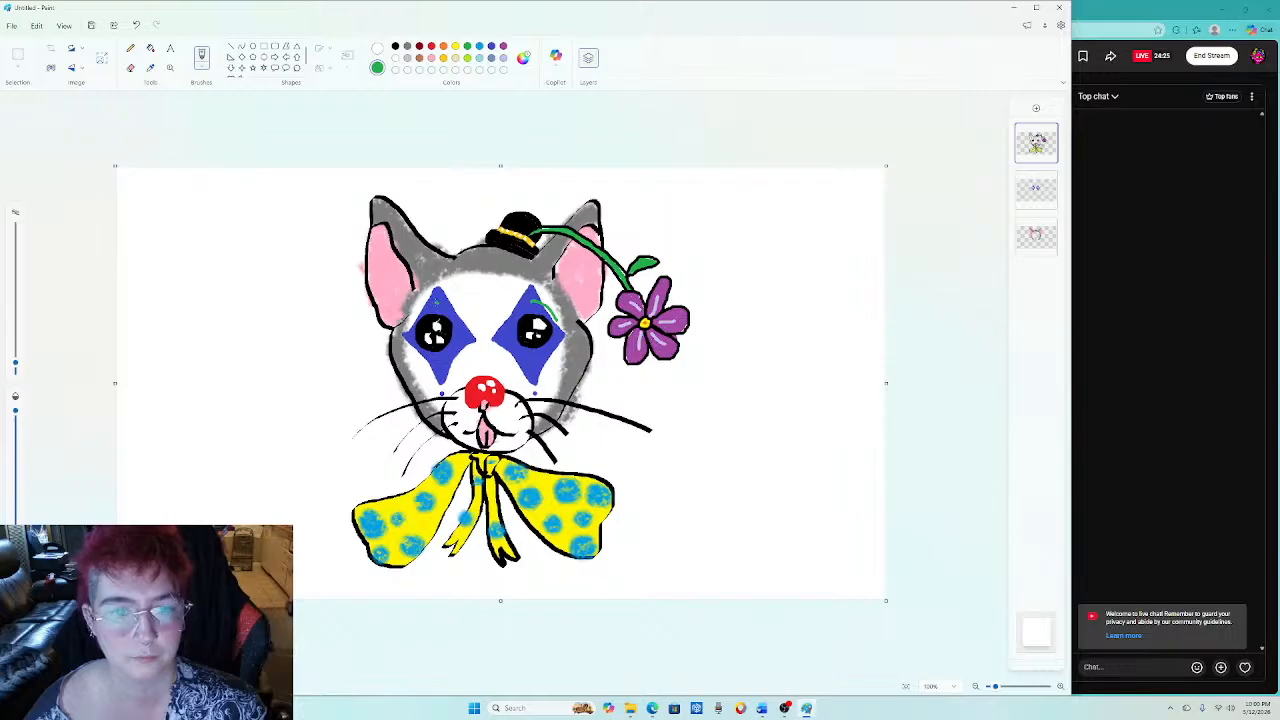
drag(437, 300, 411, 321)
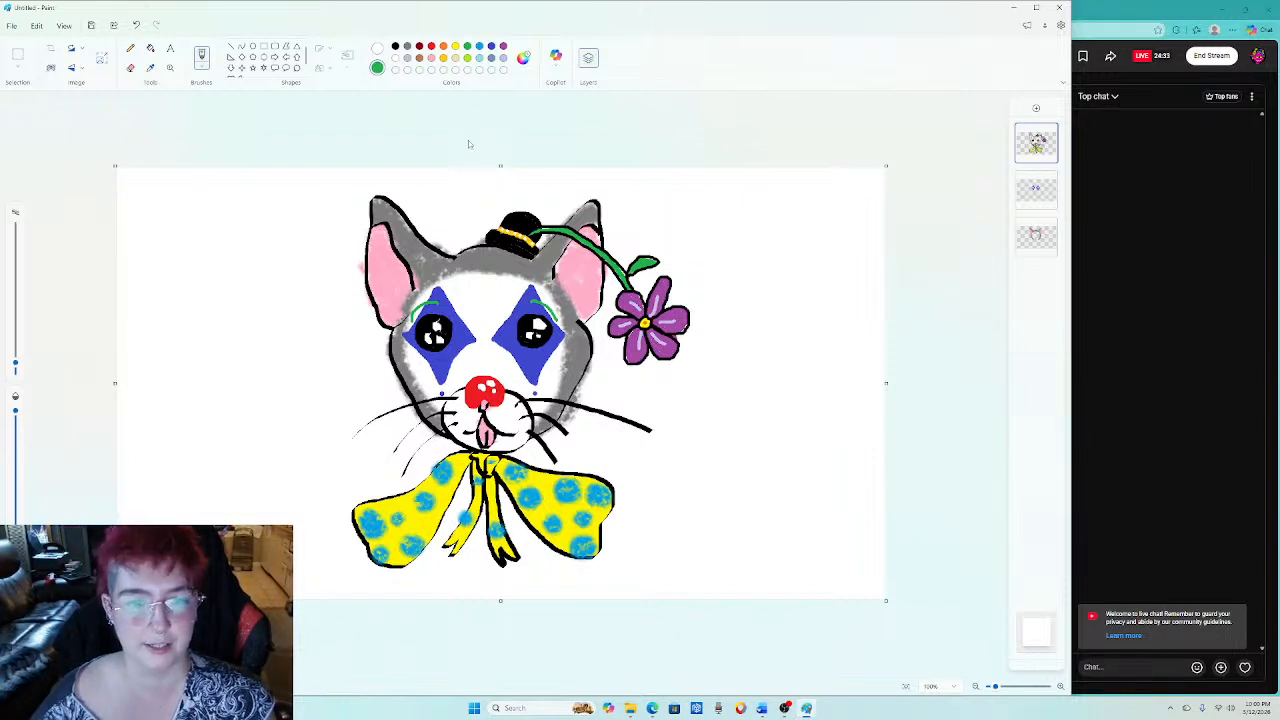
Draw light blue lashes beneath both eyes of the clown animal, over the blue diamonds.
click(480, 58)
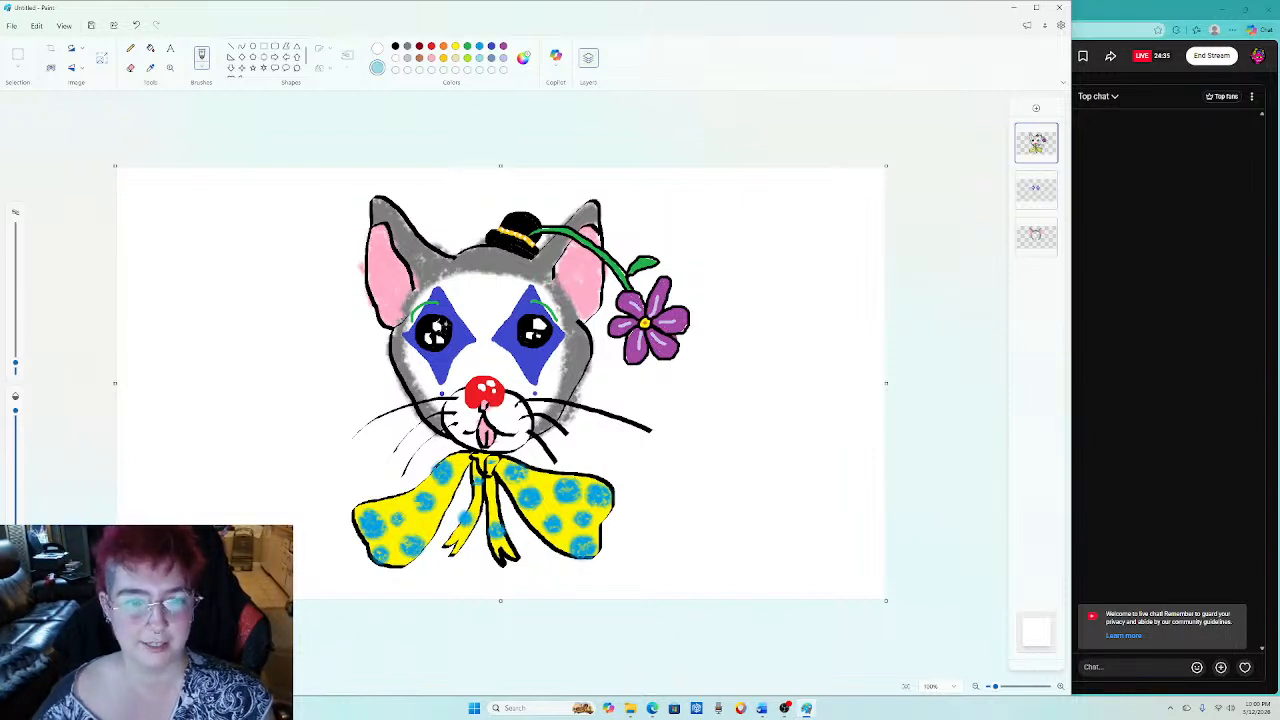
mouse_move(420, 347)
mouse_down()
mouse_move(407, 368)
mouse_move(417, 376)
mouse_move(452, 376)
mouse_move(466, 350)
mouse_move(522, 374)
mouse_move(560, 354)
mouse_up()
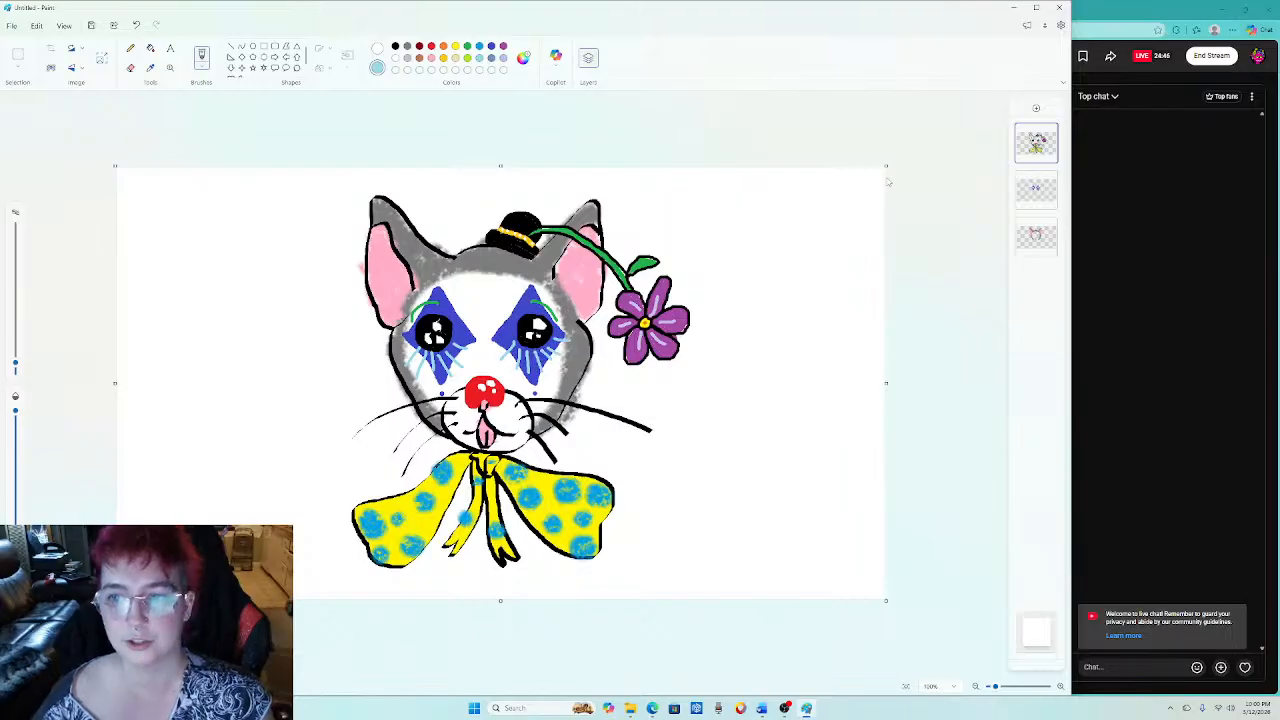
Make the middle layer active and choose the Crayon brush with pink as the drawing colour.
click(1036, 190)
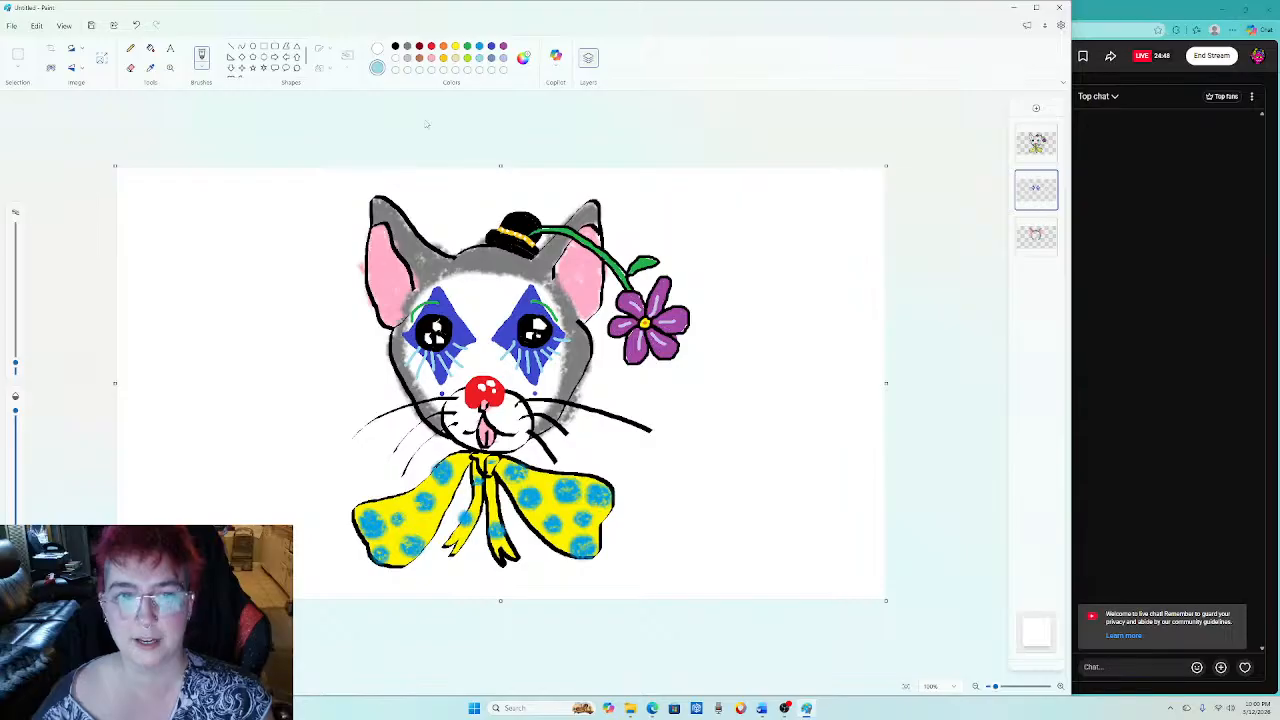
click(431, 58)
click(202, 66)
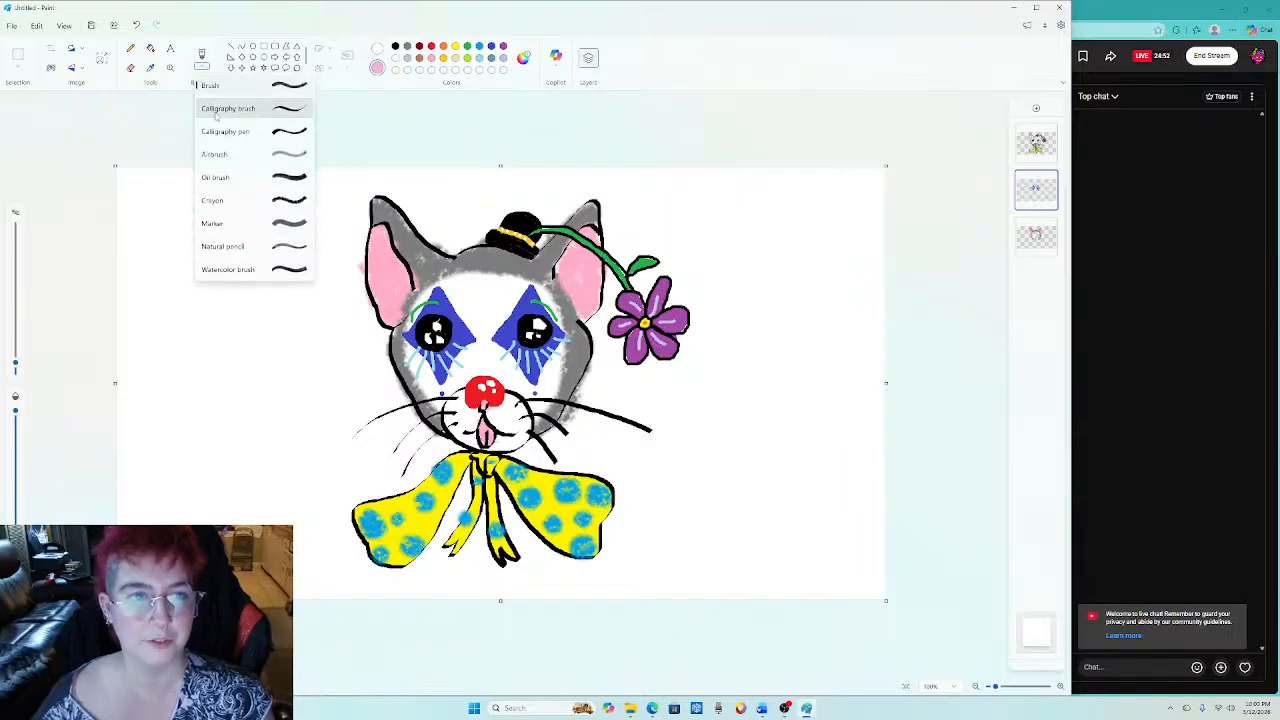
click(248, 200)
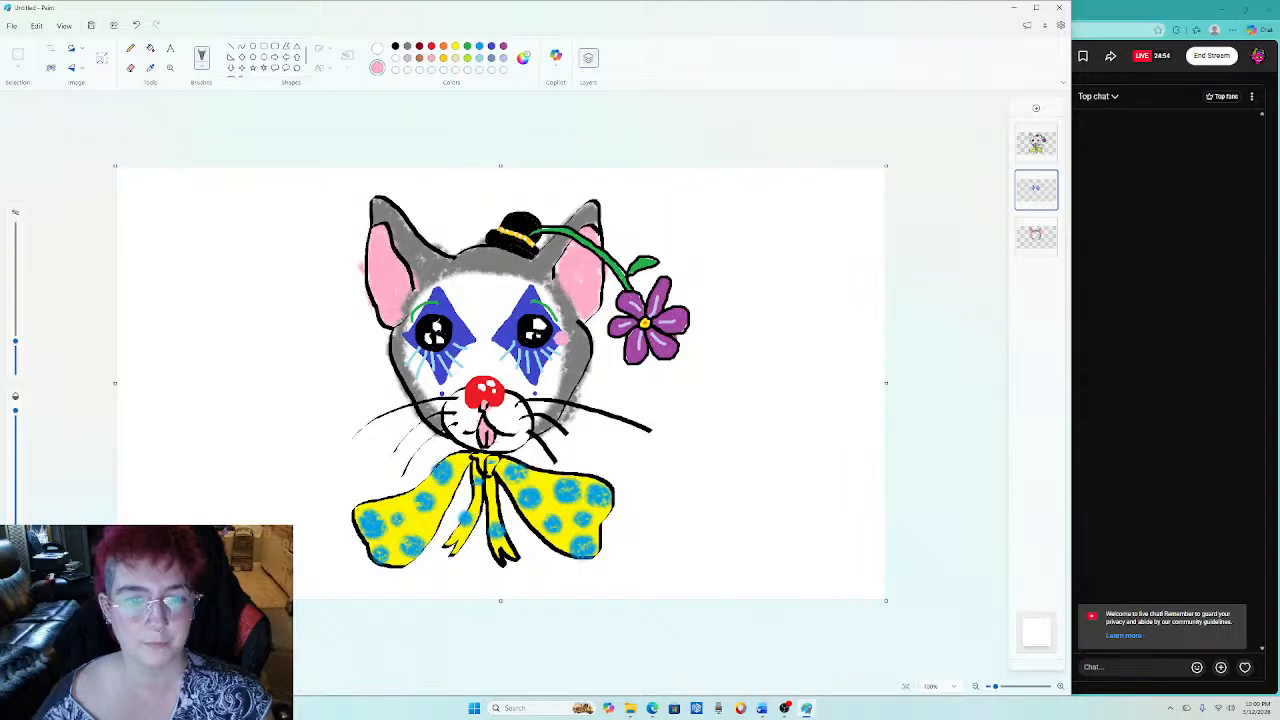
mouse_move(553, 376)
mouse_down()
mouse_move(595, 362)
mouse_move(578, 369)
mouse_move(605, 379)
mouse_up()
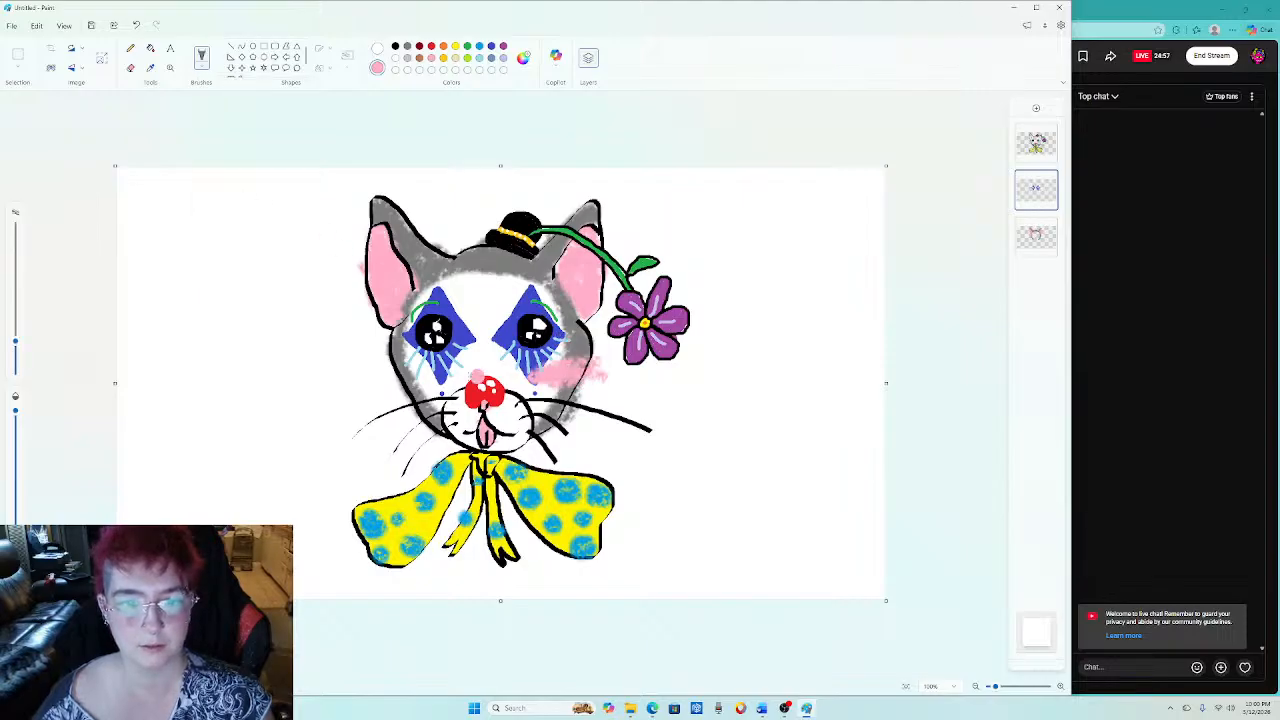
mouse_move(420, 382)
mouse_down()
mouse_move(396, 398)
mouse_move(428, 372)
mouse_up()
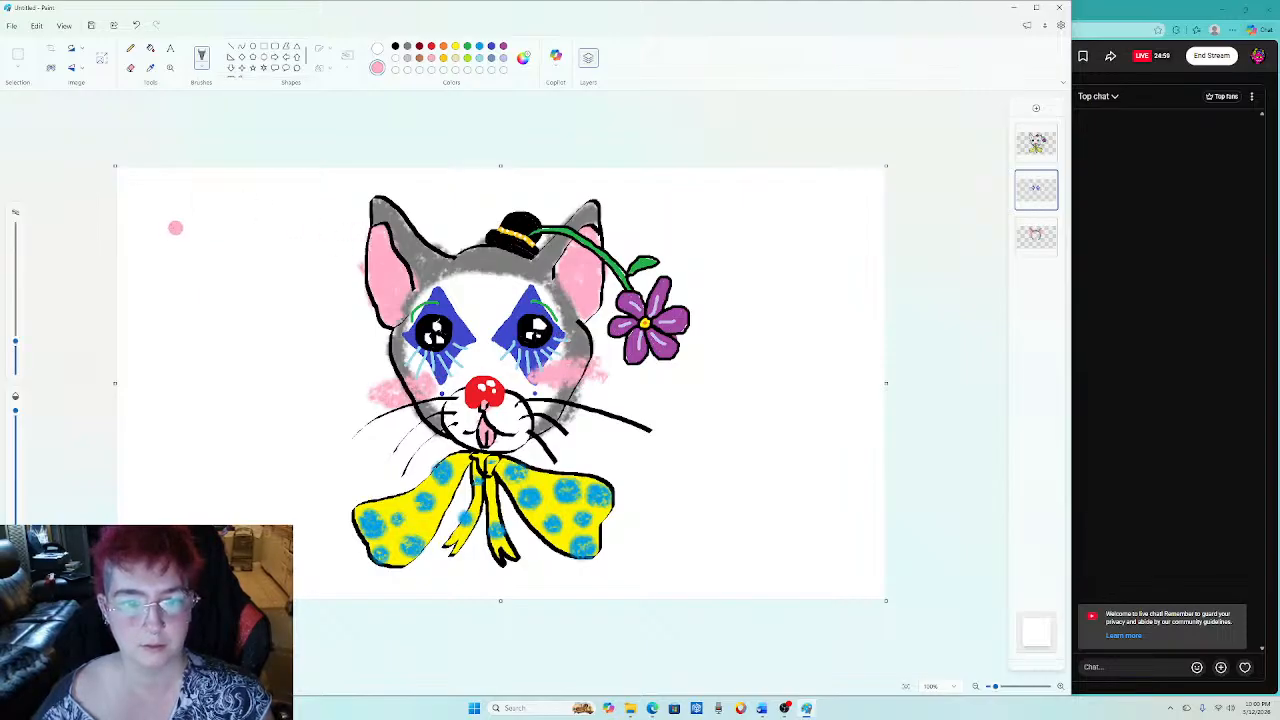
click(137, 25)
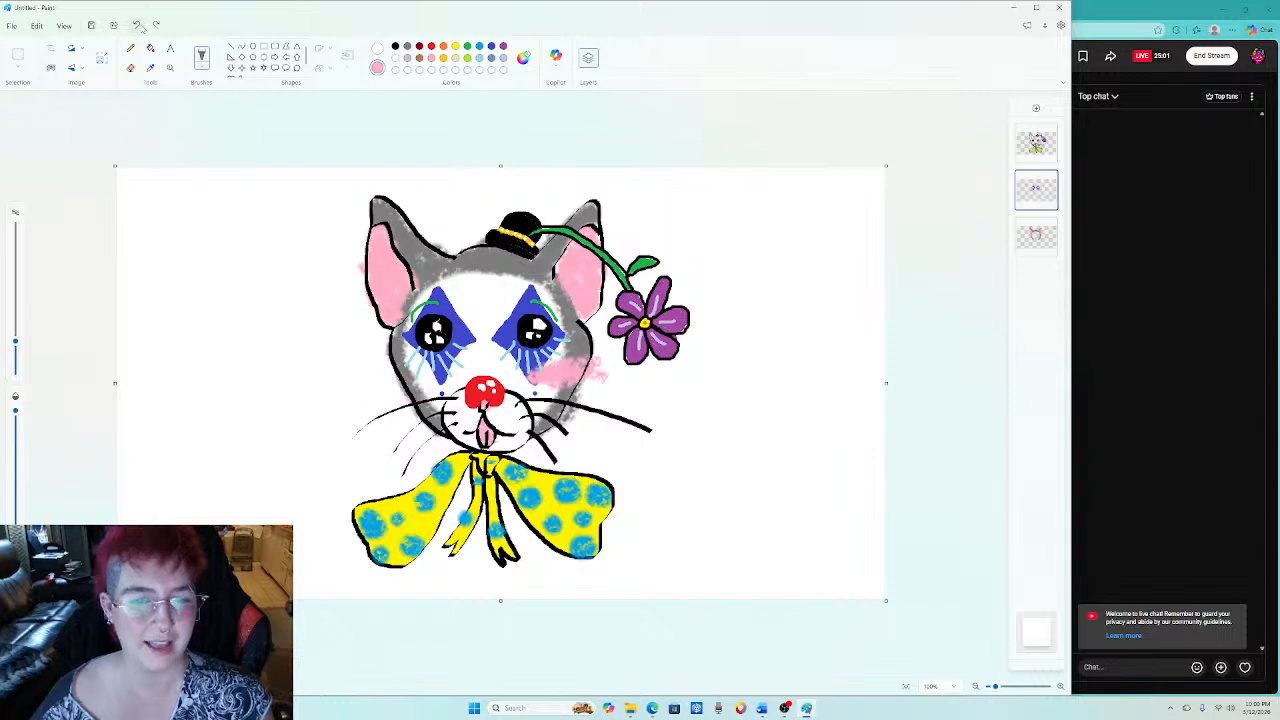
click(137, 25)
Paint round red blush spots on both of the animal's cheeks.
click(431, 46)
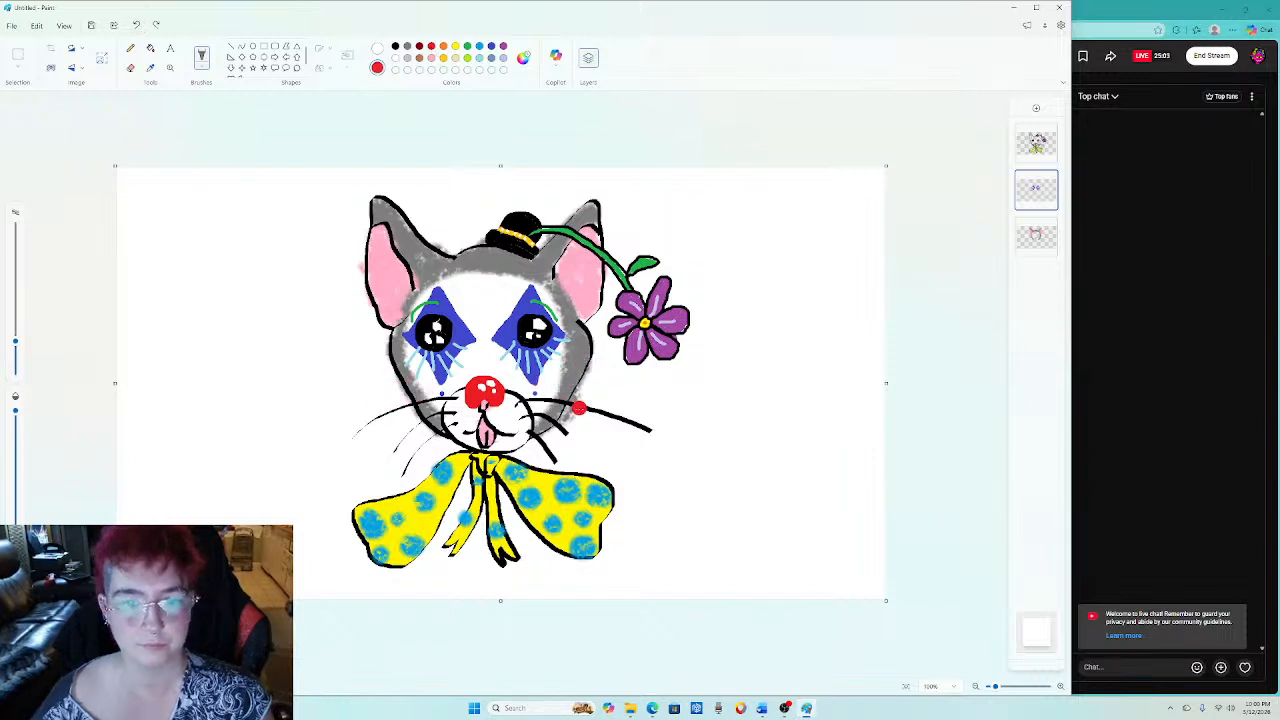
drag(558, 382, 550, 387)
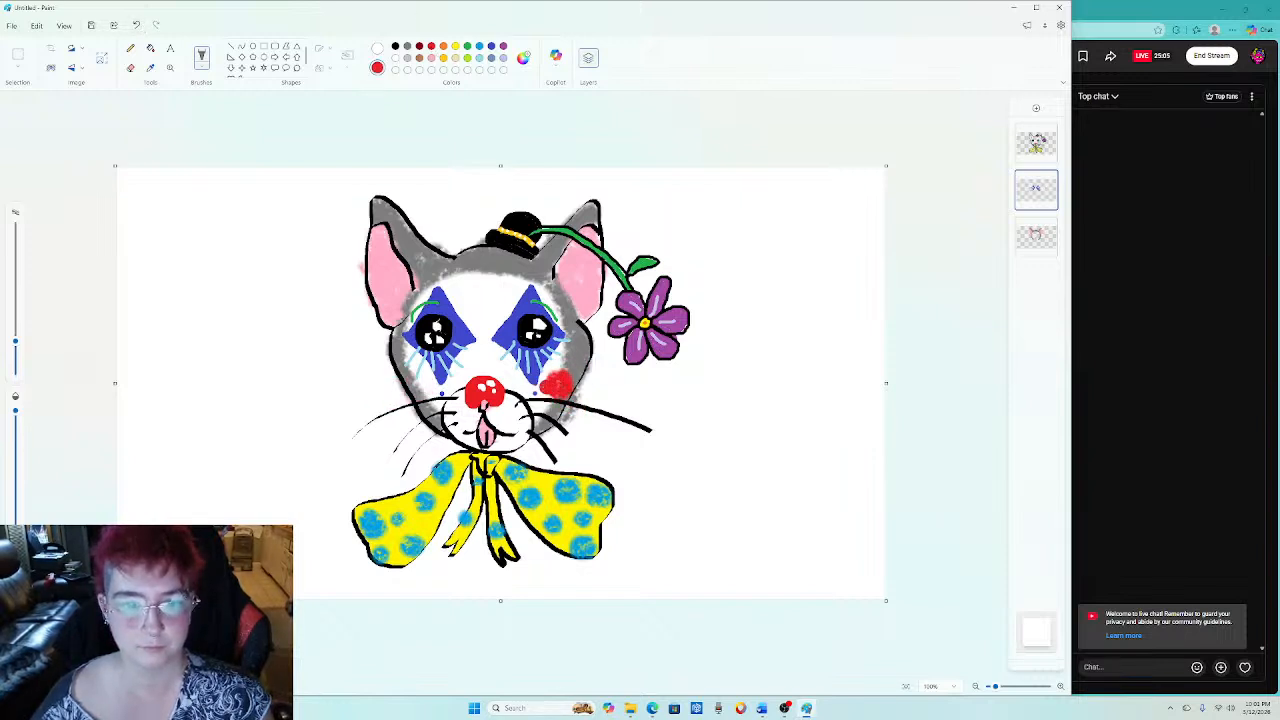
mouse_move(418, 392)
mouse_down()
mouse_move(405, 397)
mouse_move(429, 392)
mouse_up()
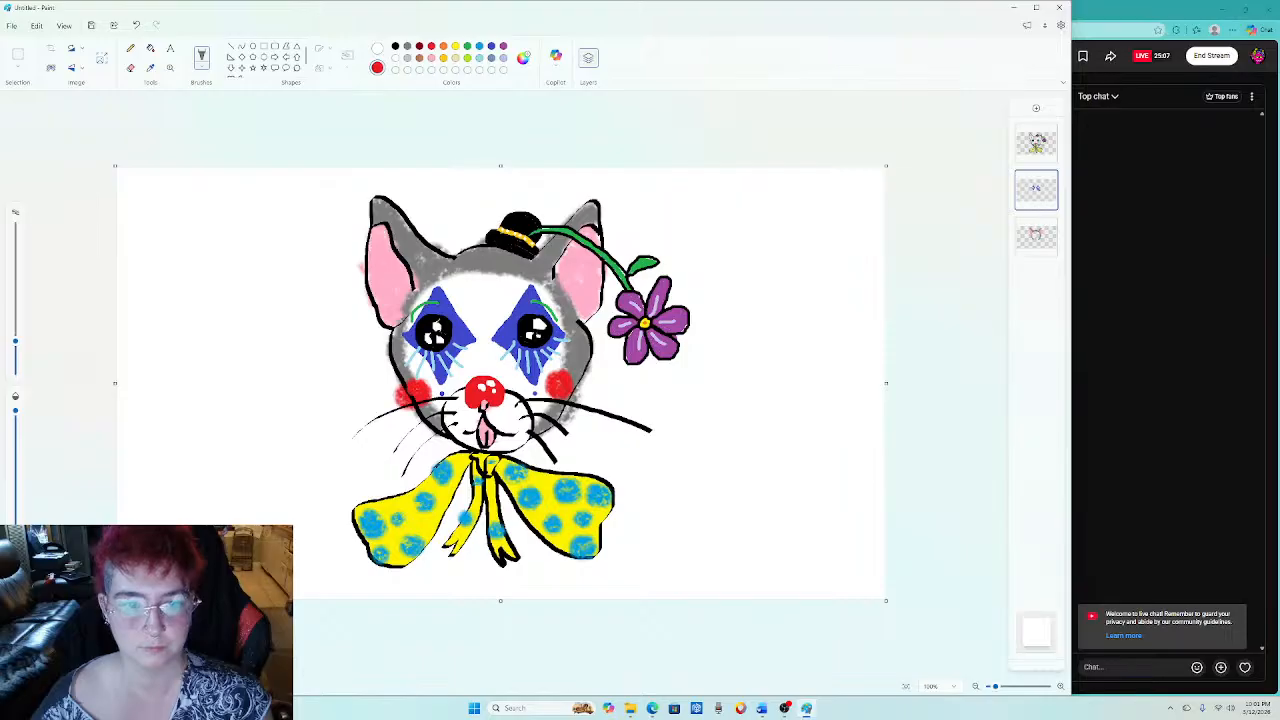
mouse_move(565, 405)
mouse_down()
mouse_move(578, 385)
mouse_move(548, 378)
mouse_up()
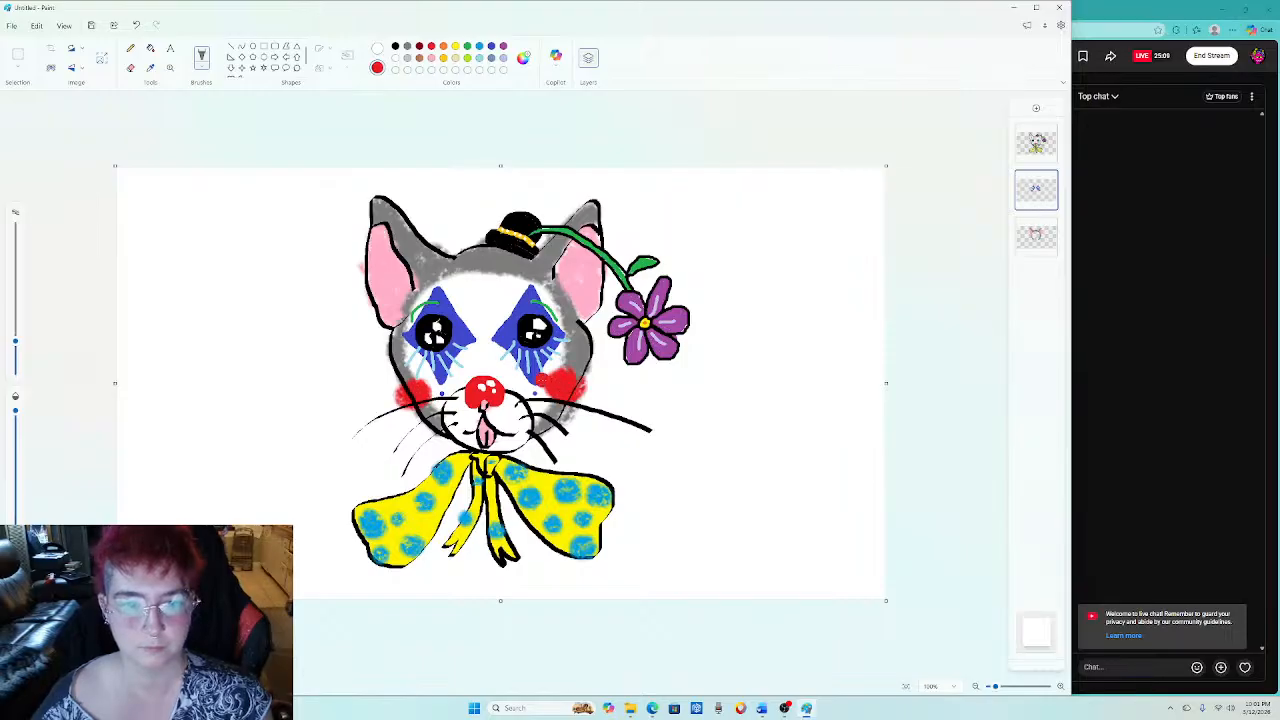
drag(407, 390, 417, 398)
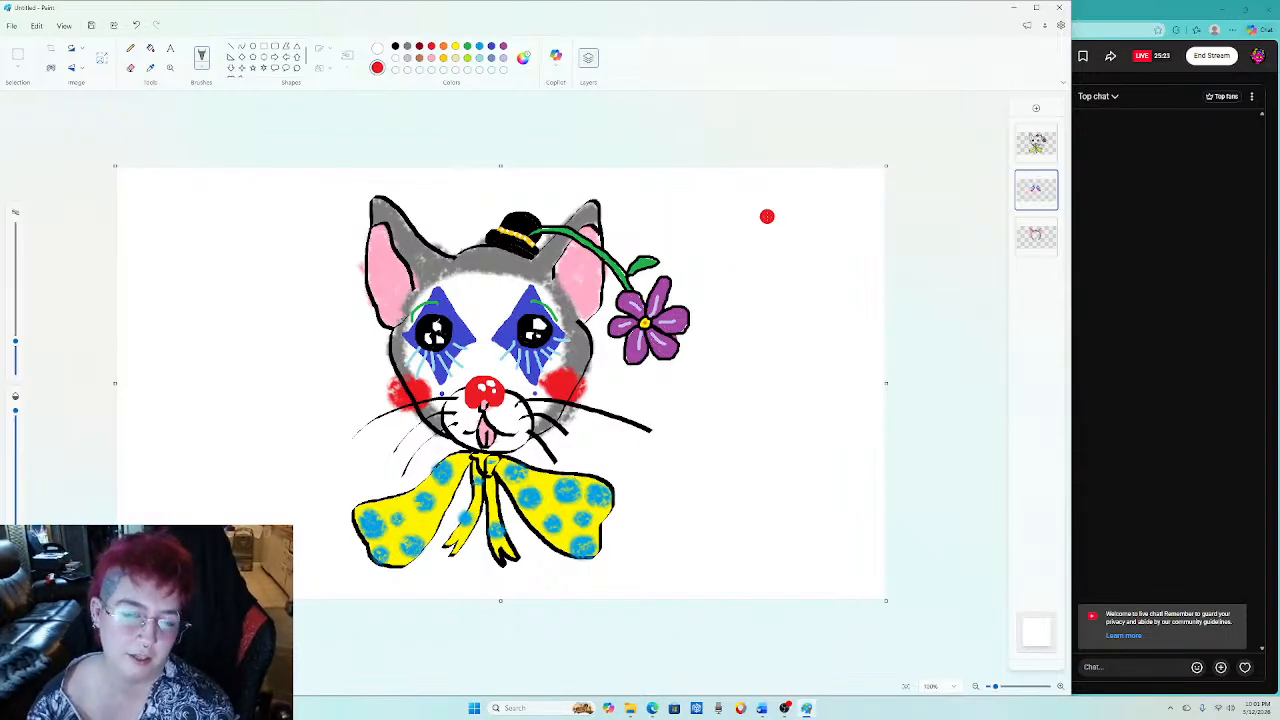
Outline the shoulders and outer sides of the body in black on the top layer with the Calligraphy brush, down to the canvas edge.
click(1045, 140)
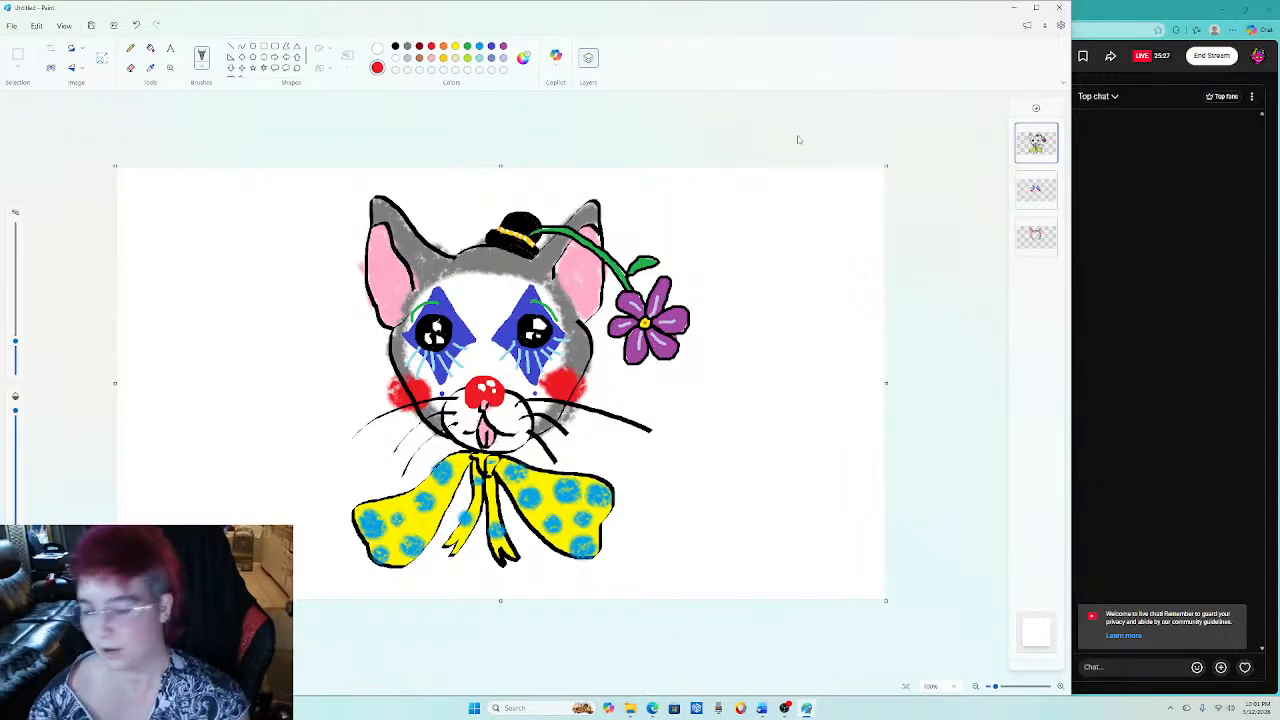
click(395, 46)
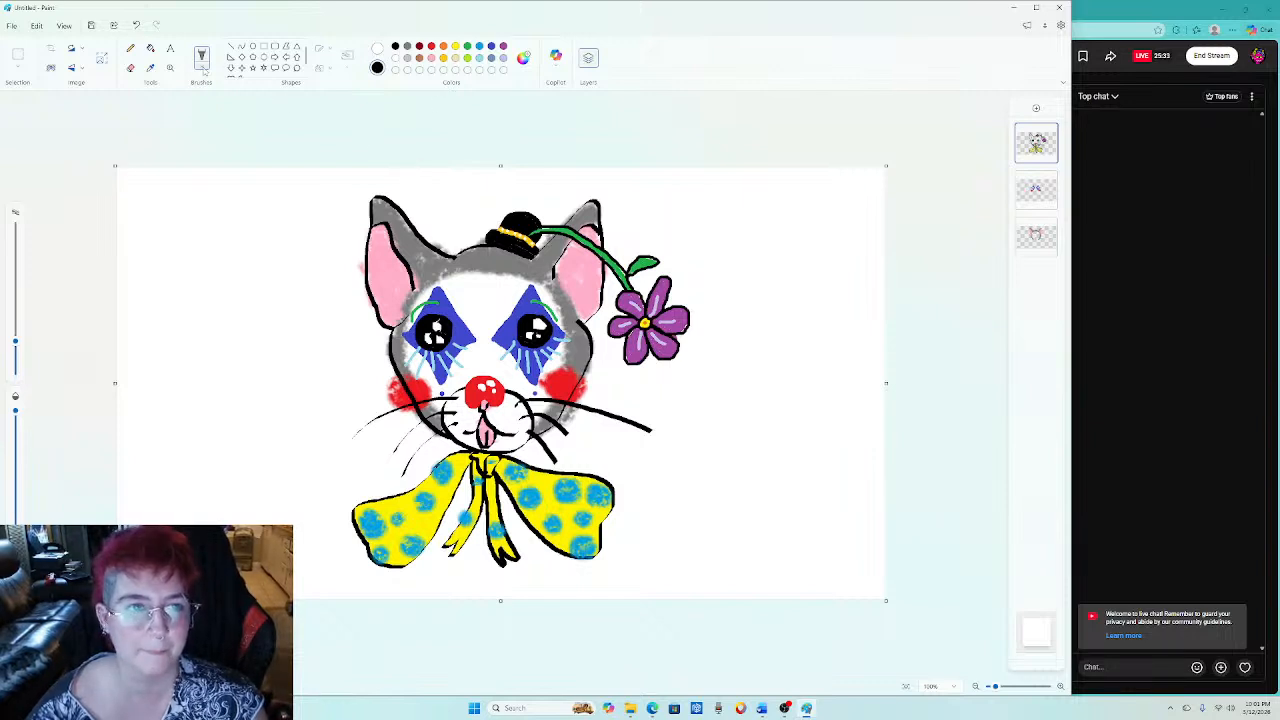
click(201, 57)
click(213, 86)
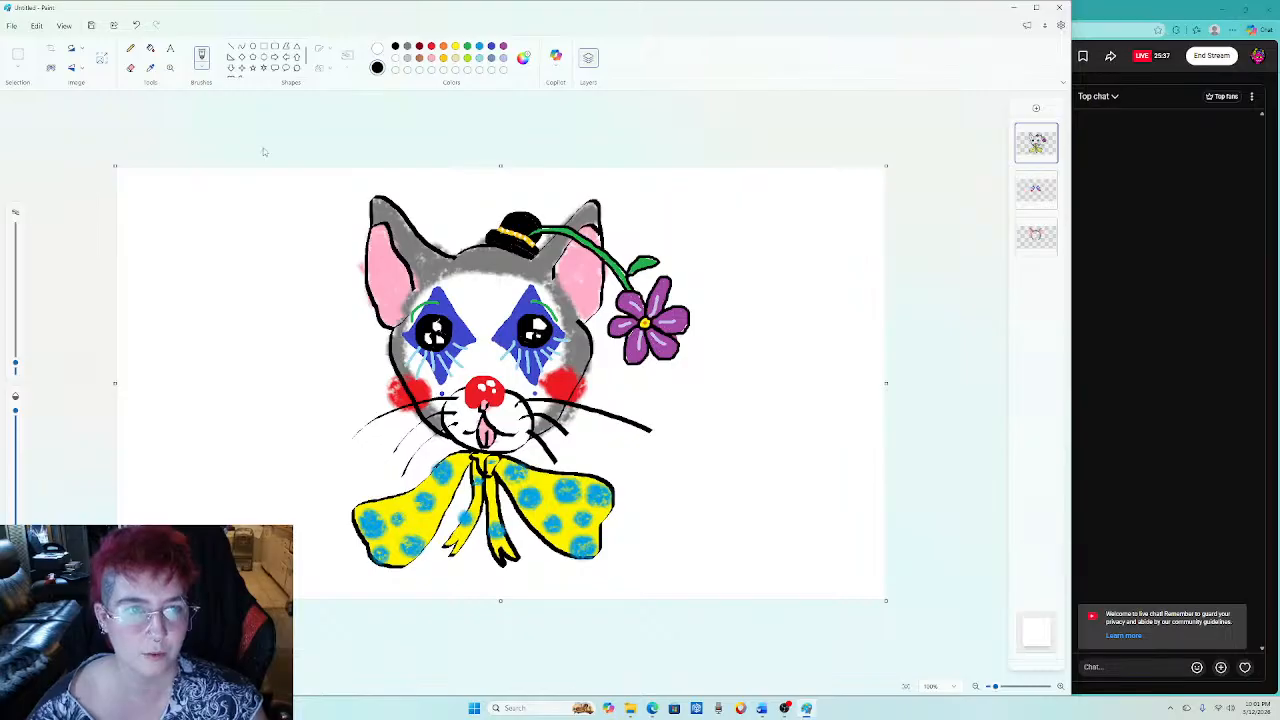
click(201, 58)
click(225, 109)
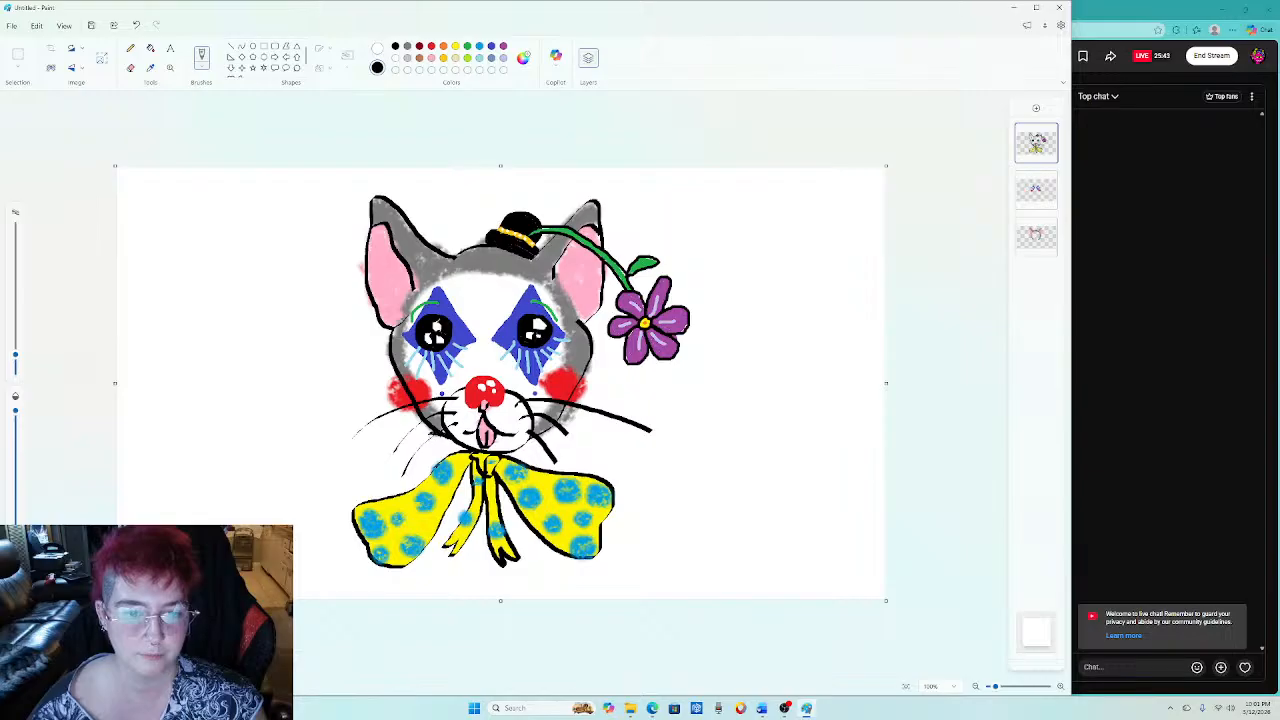
mouse_move(434, 429)
mouse_down()
mouse_move(366, 496)
mouse_move(350, 612)
mouse_up()
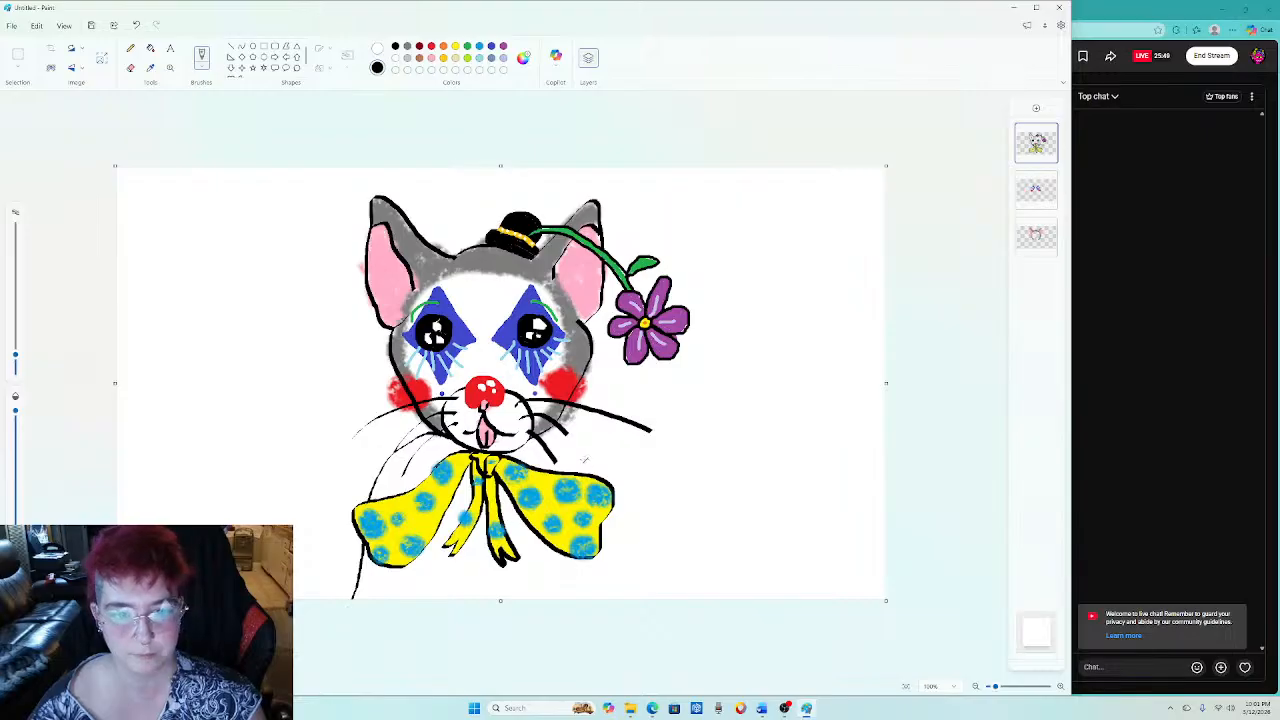
drag(550, 430, 604, 472)
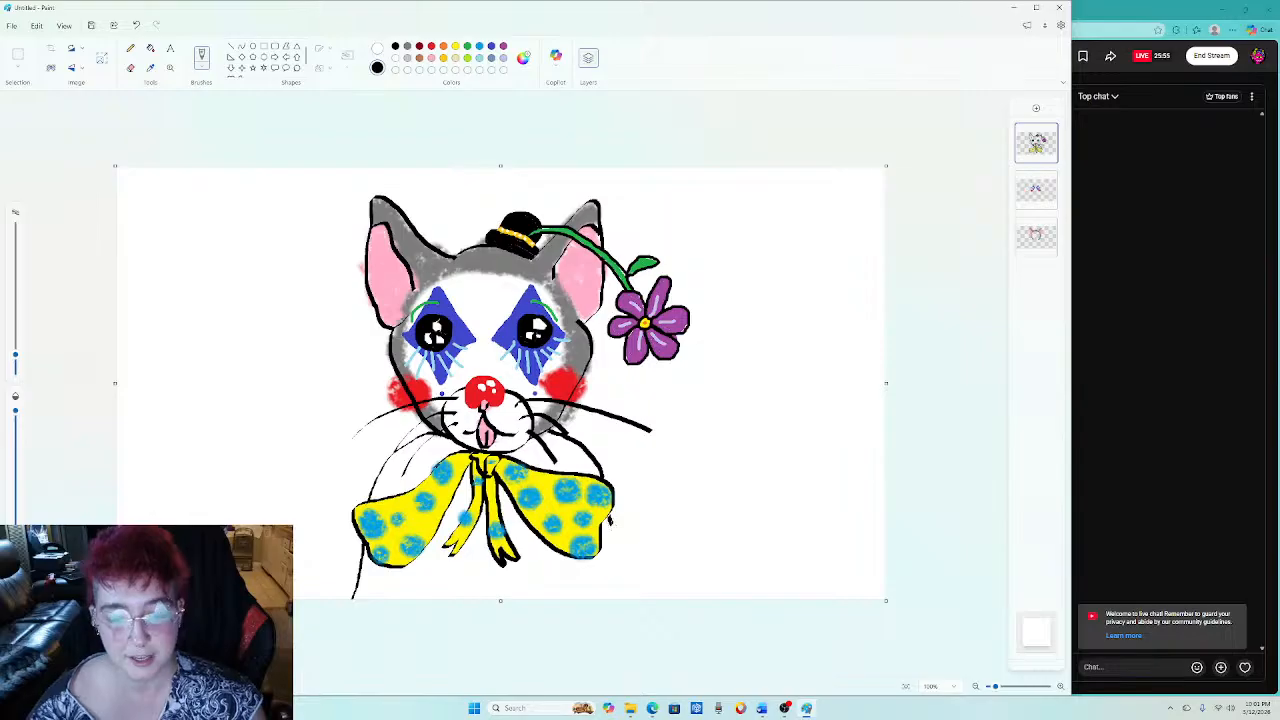
drag(609, 519, 619, 597)
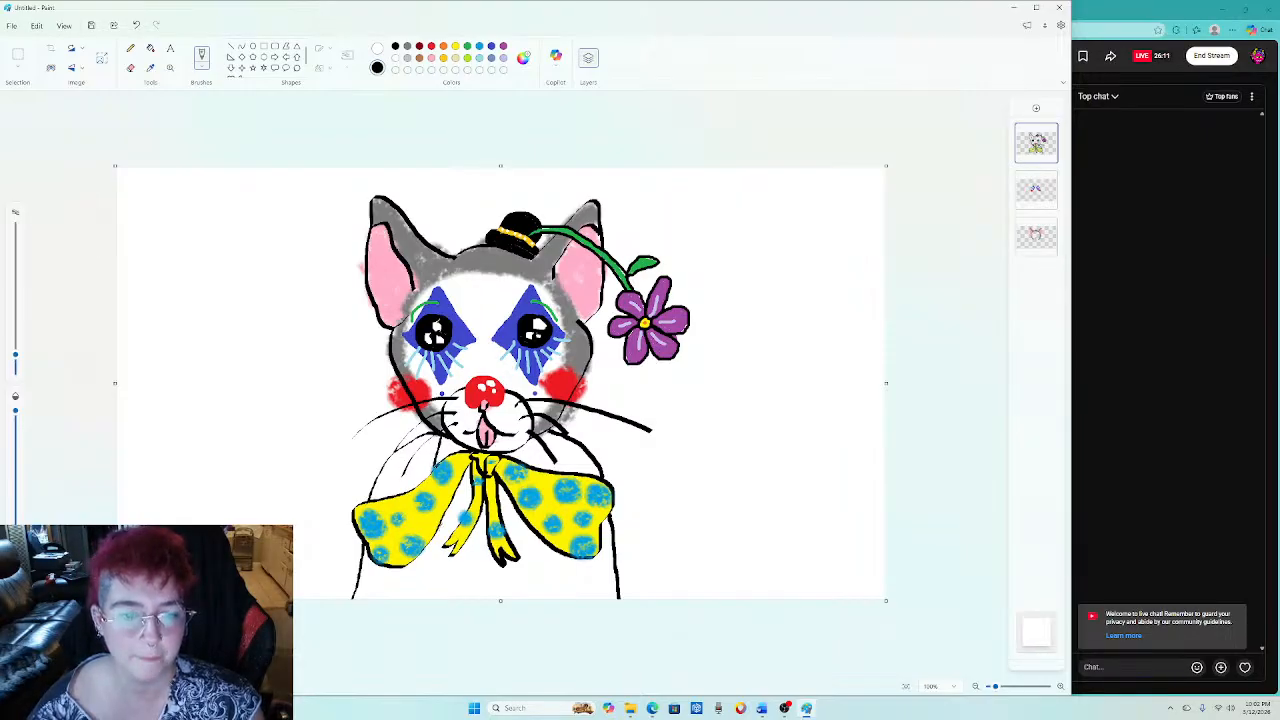
Draw a rounded black bib outline behind the bow tie and add small round buttons down its centre.
mouse_move(436, 538)
mouse_down()
mouse_move(440, 565)
mouse_move(487, 590)
mouse_move(533, 576)
mouse_move(543, 546)
mouse_up()
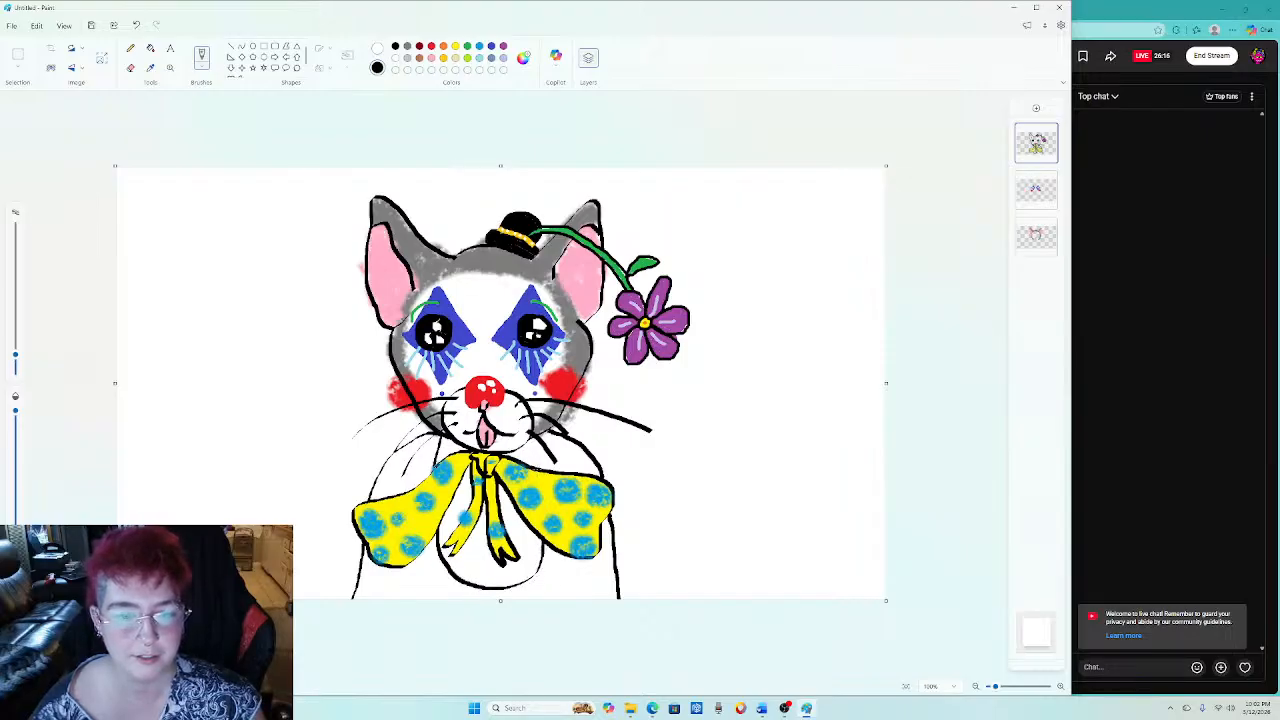
drag(538, 468, 536, 453)
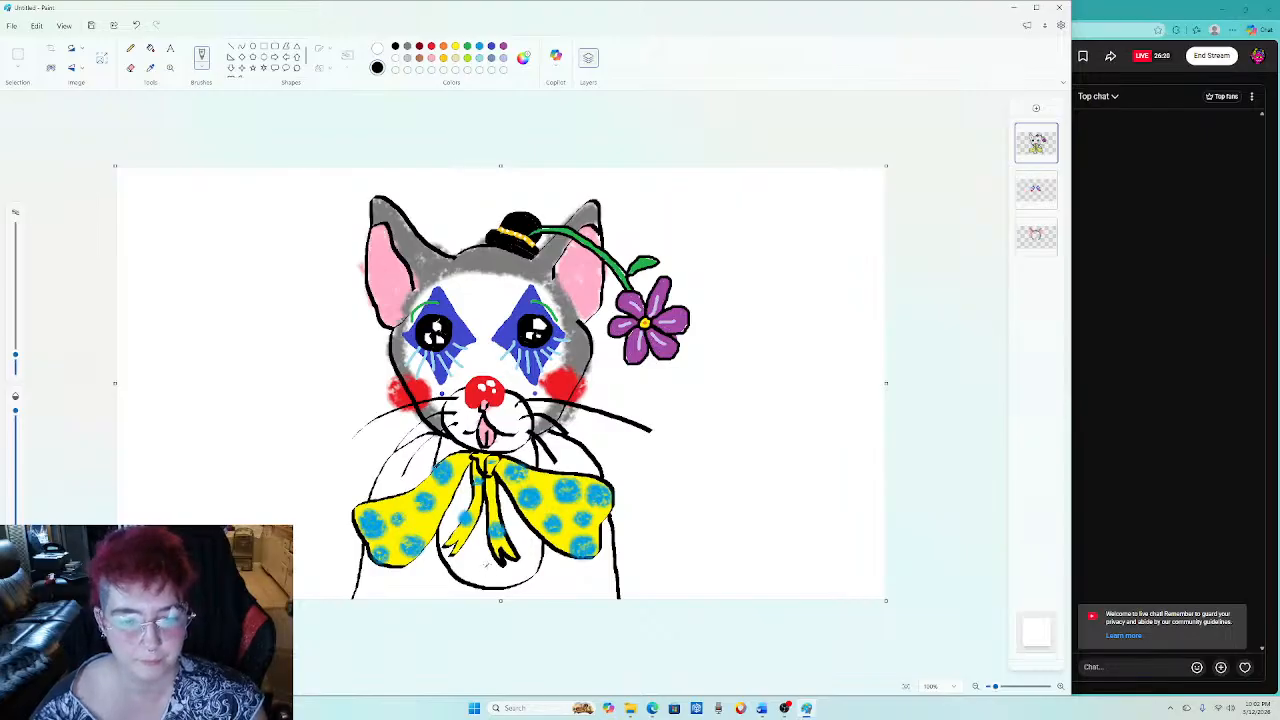
drag(487, 562, 488, 573)
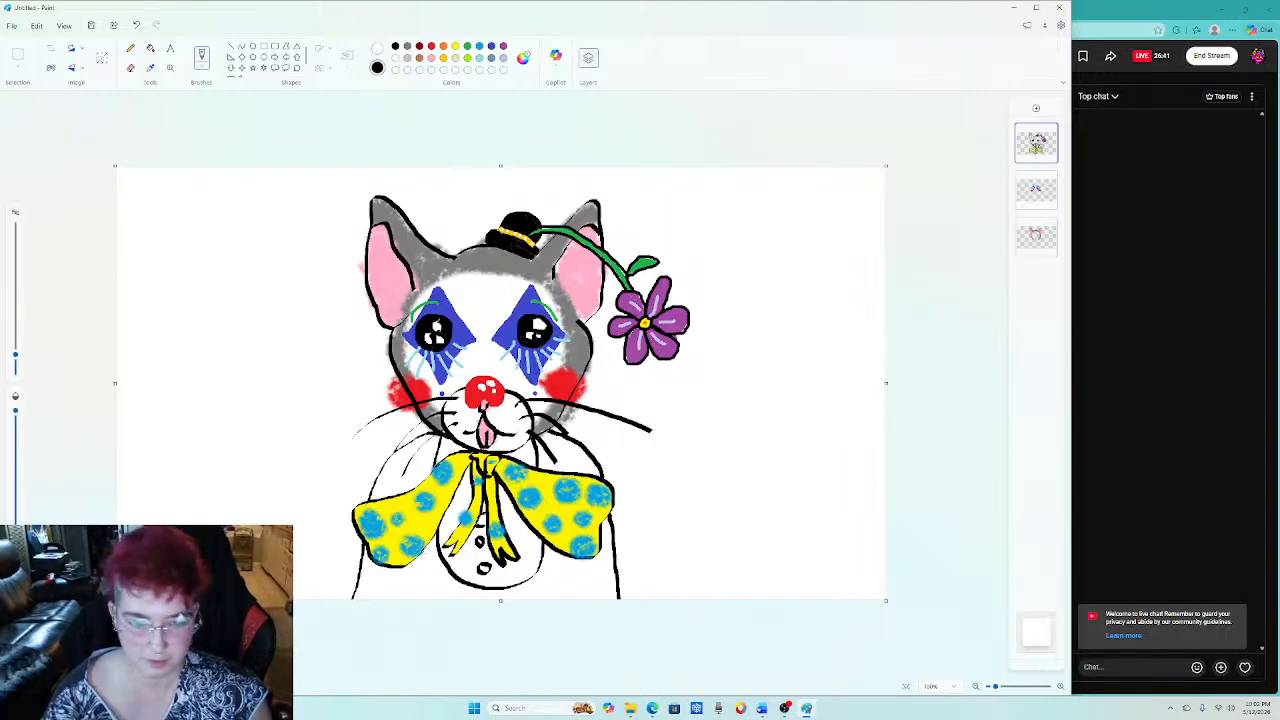
Draw the inner arm lines below the bow and short black strokes between the cheeks and the bow on both sides.
drag(424, 553, 413, 600)
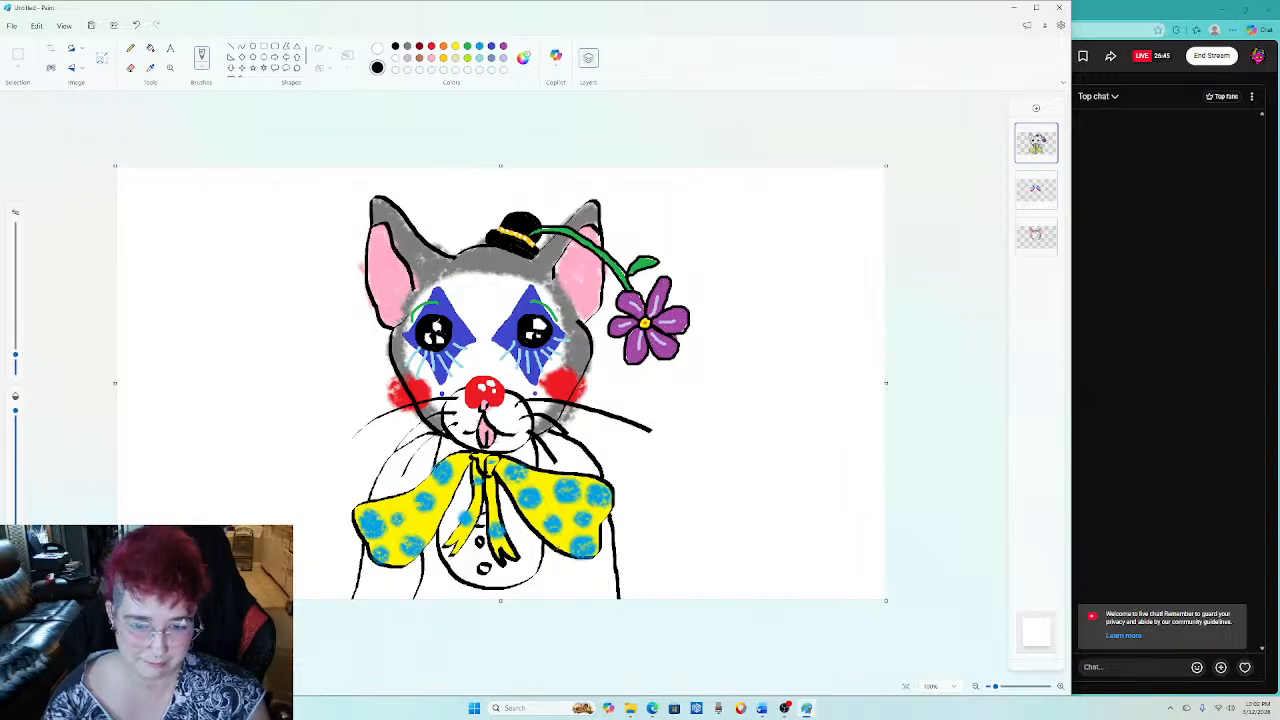
drag(555, 548, 556, 578)
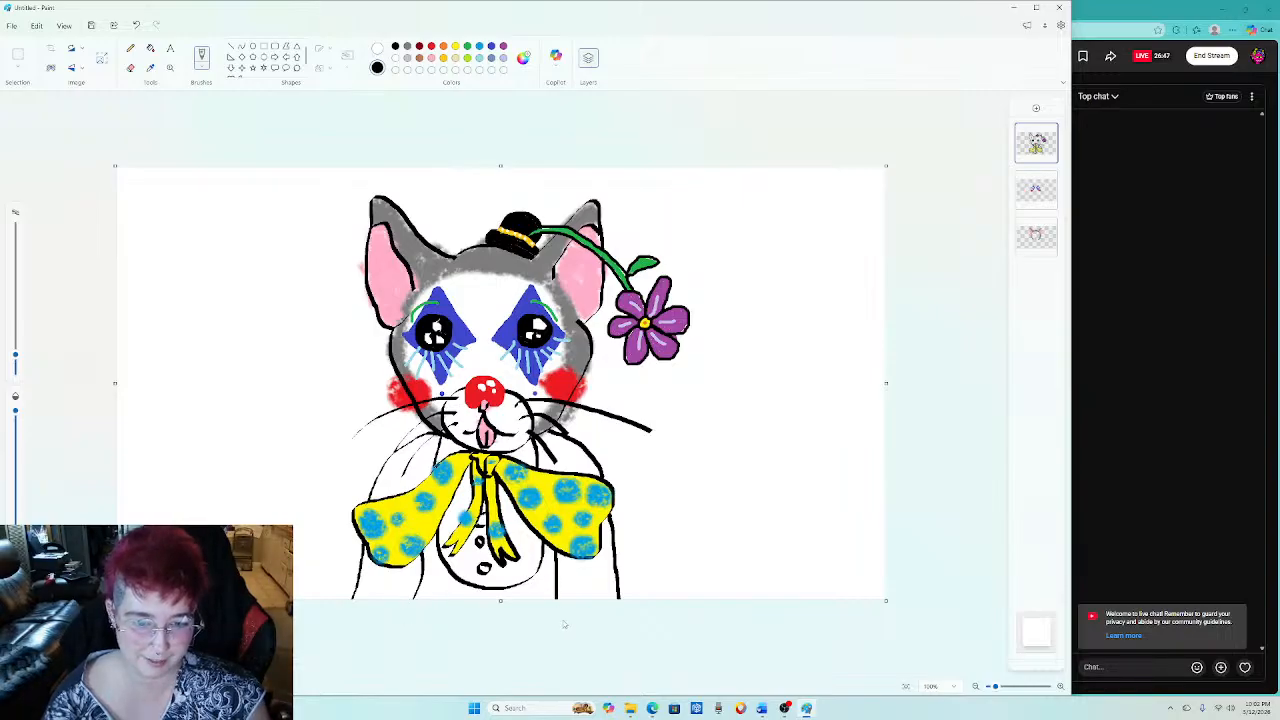
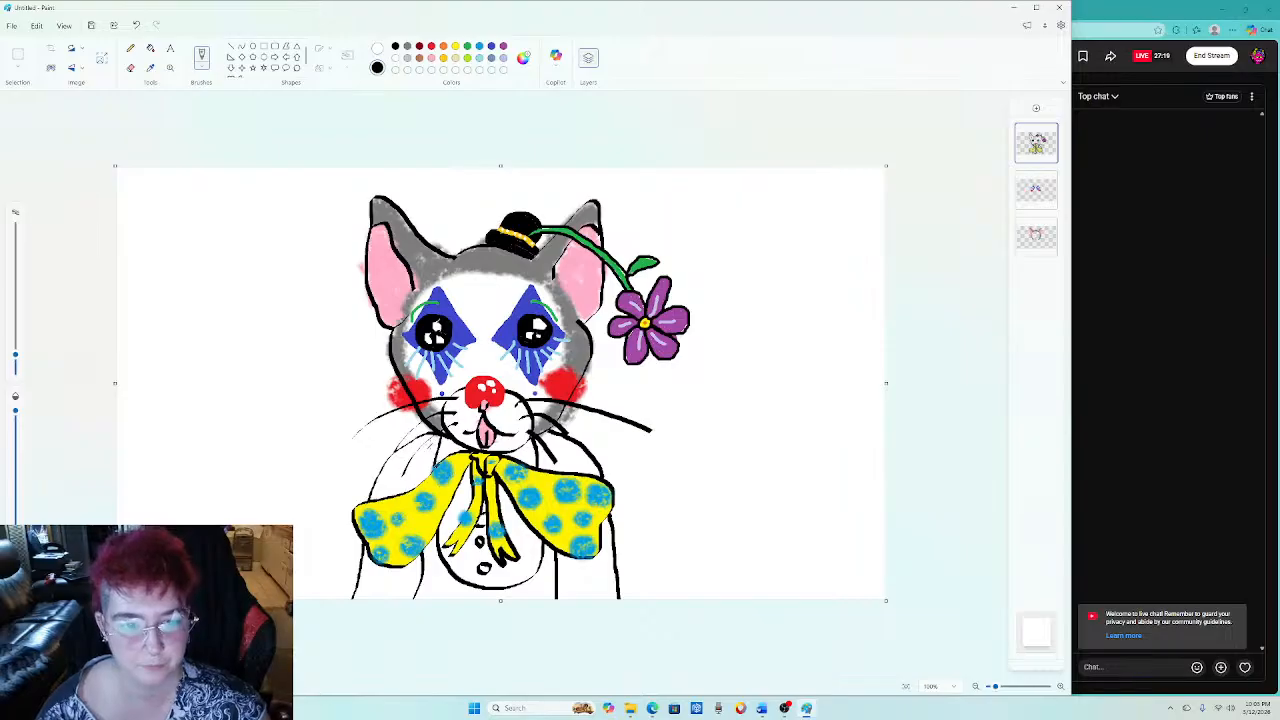
drag(440, 436, 408, 484)
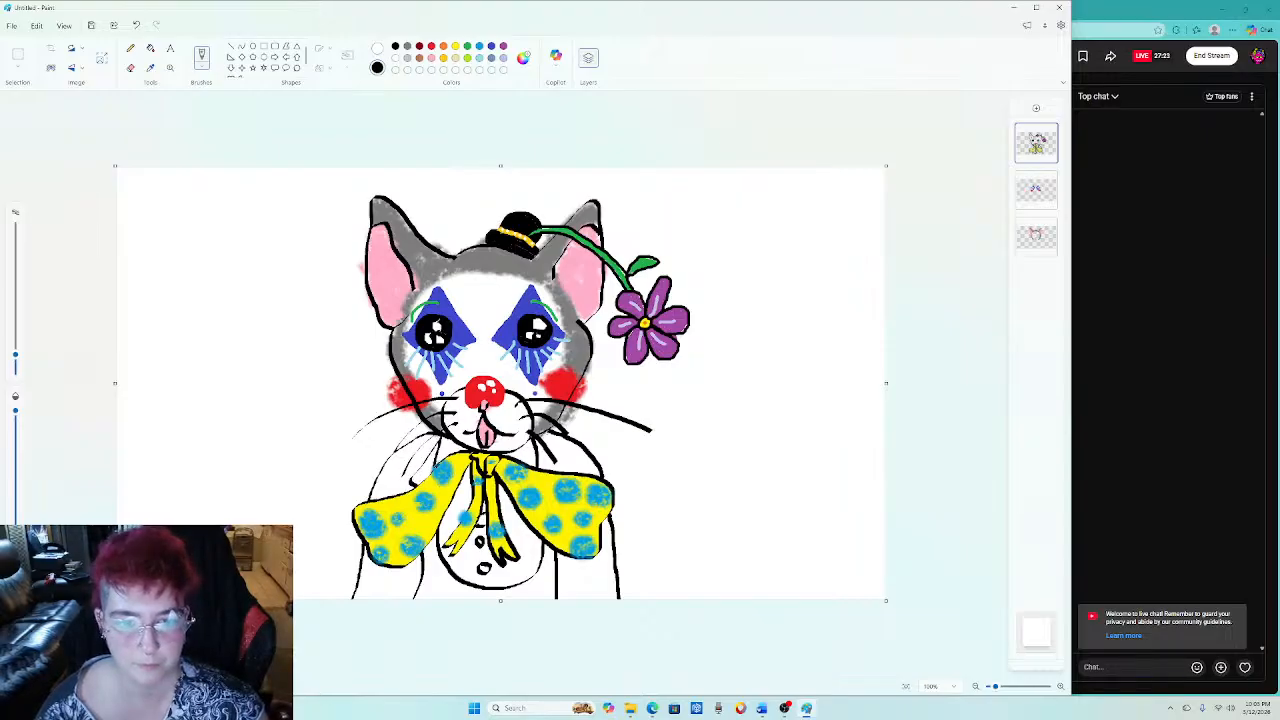
drag(546, 436, 566, 470)
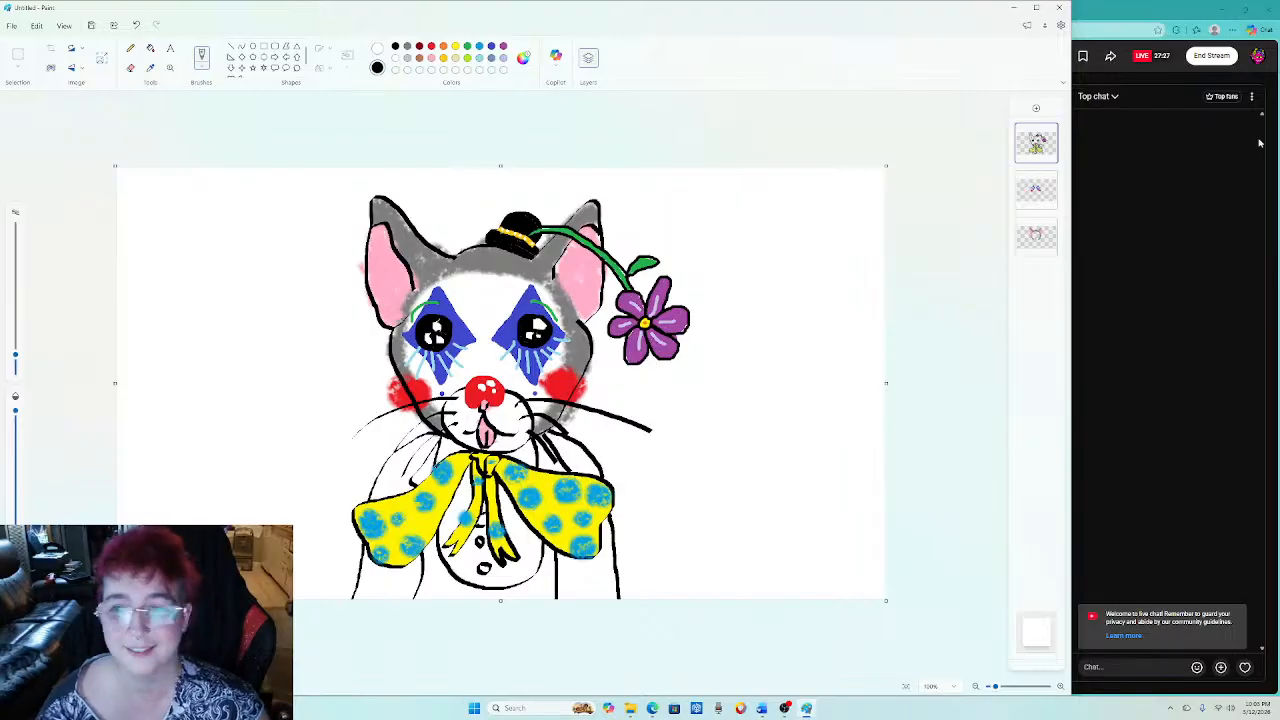
Draw vertical red stripes on the sleeve below the bow's right loop, using the Brush on the middle layer.
click(1036, 190)
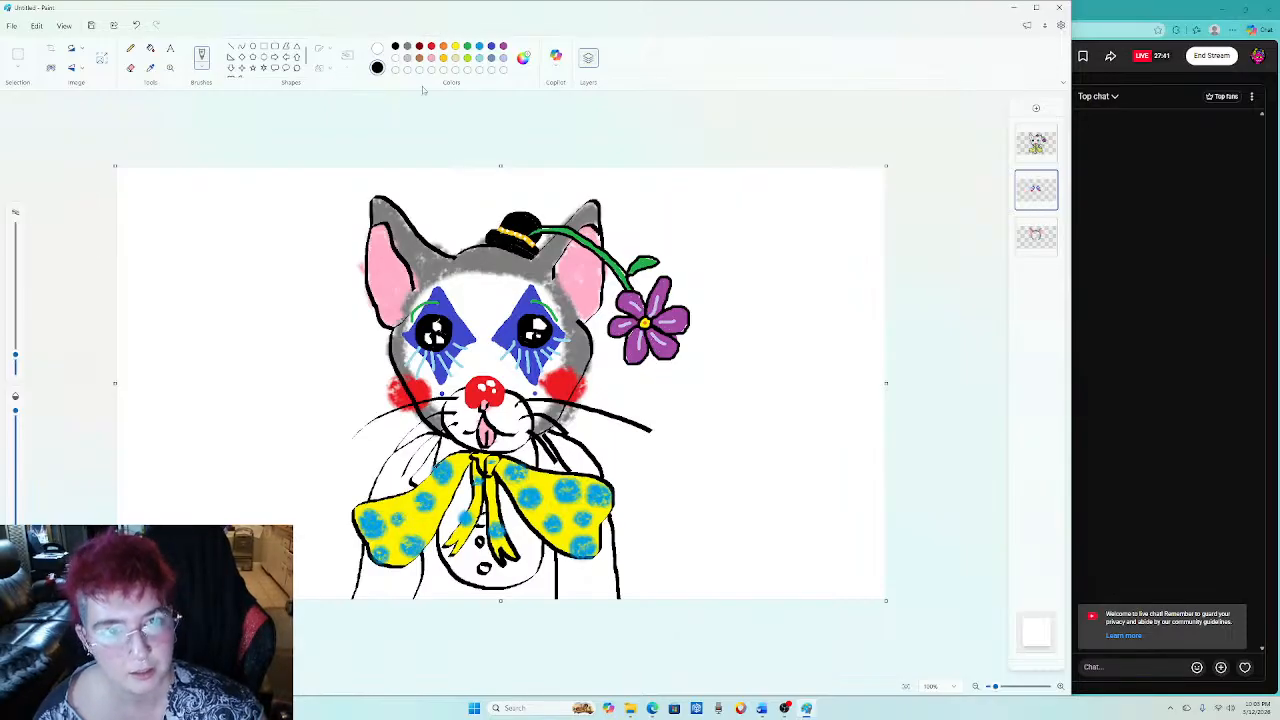
click(431, 46)
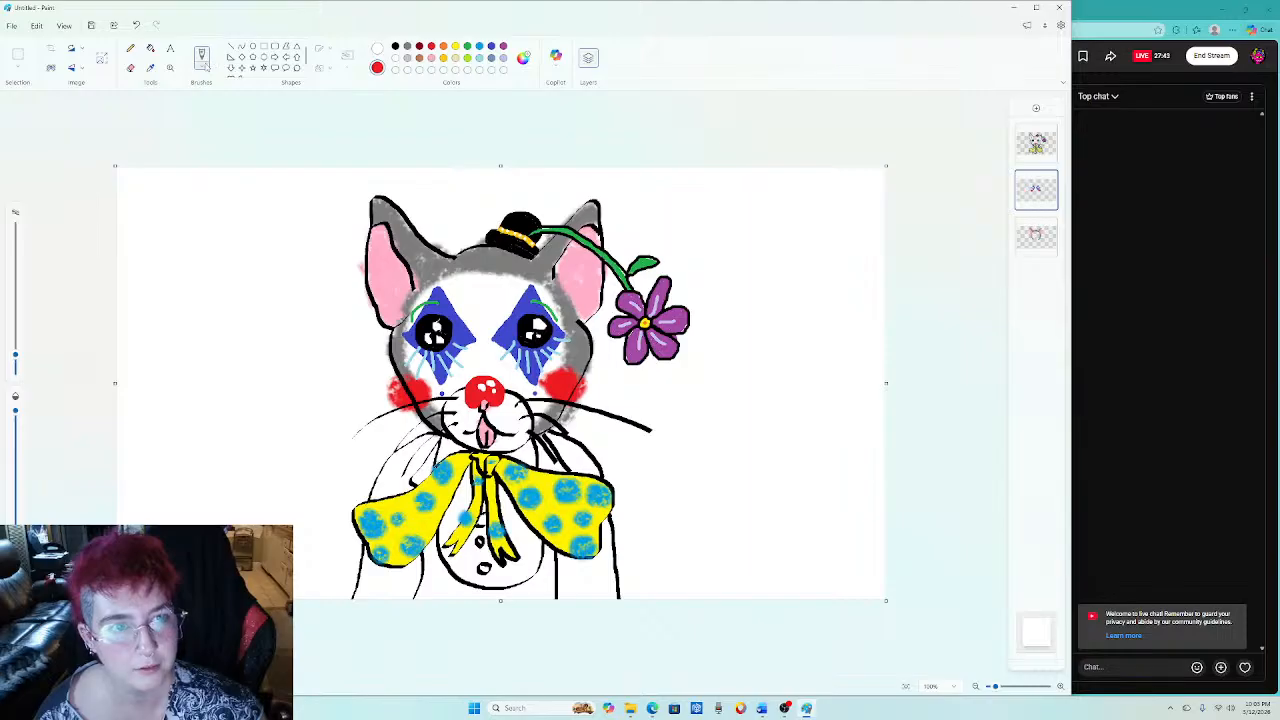
click(207, 62)
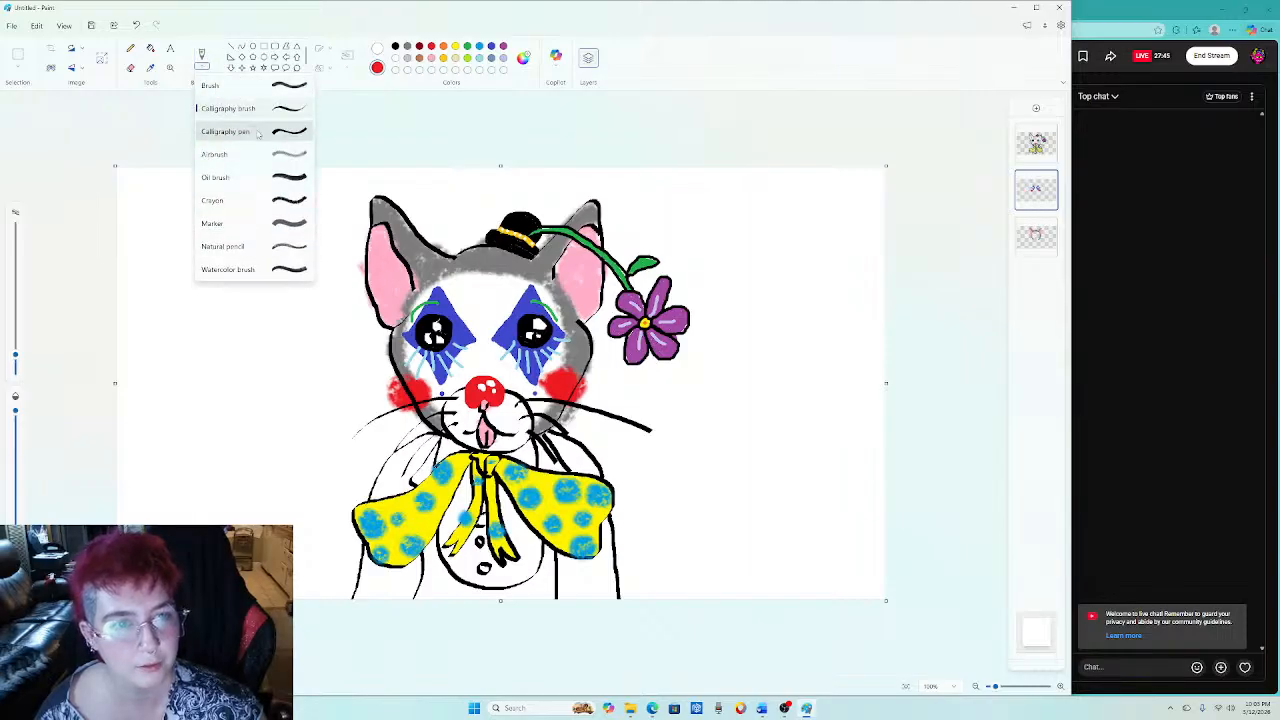
click(241, 89)
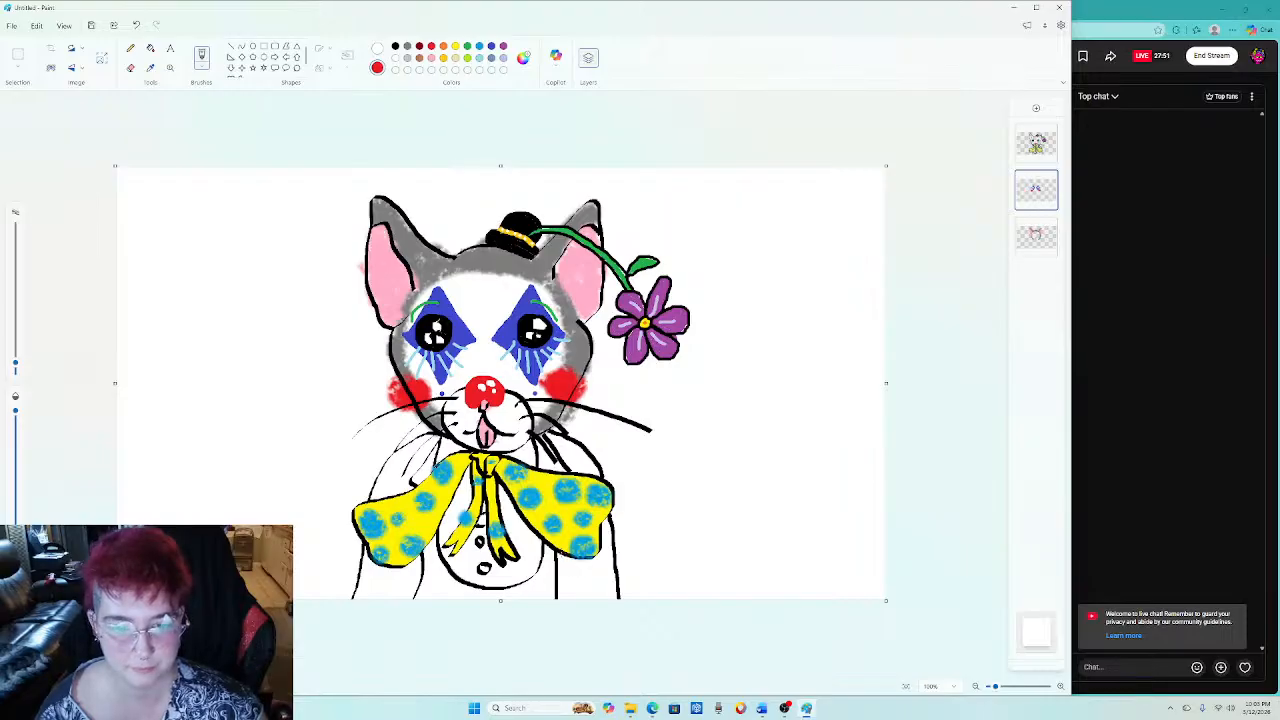
drag(561, 553, 568, 598)
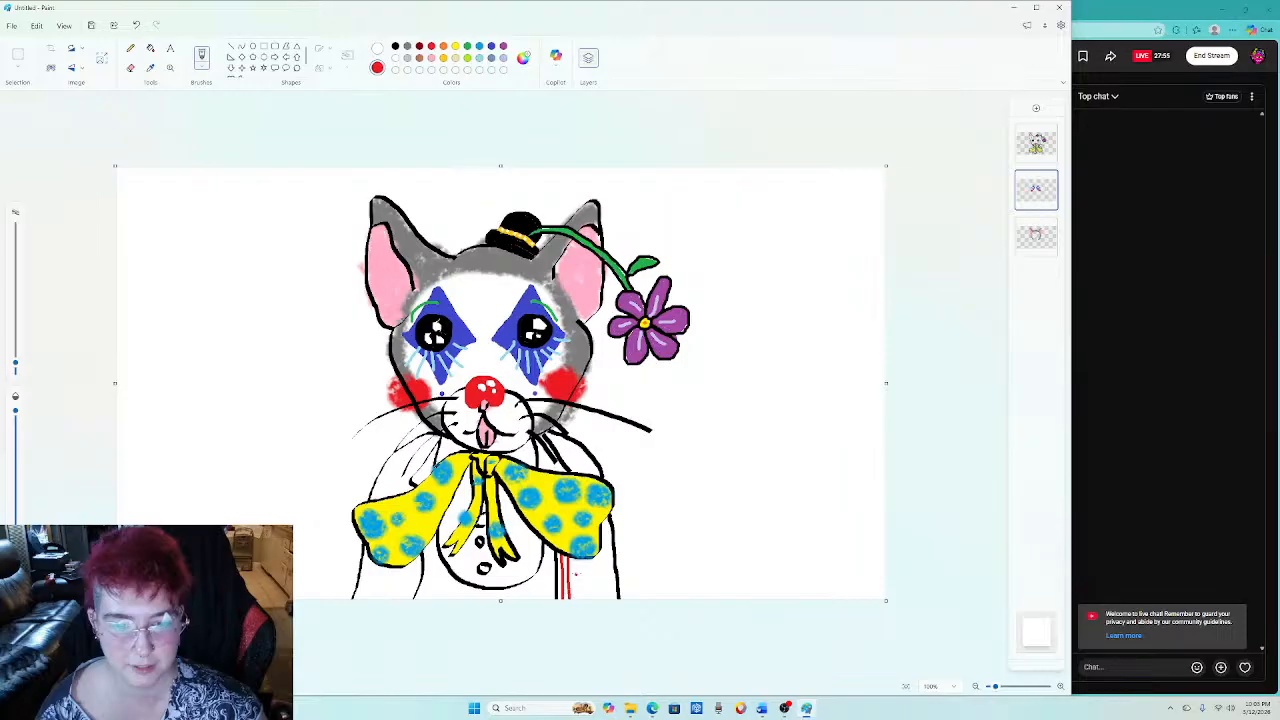
drag(573, 554, 577, 601)
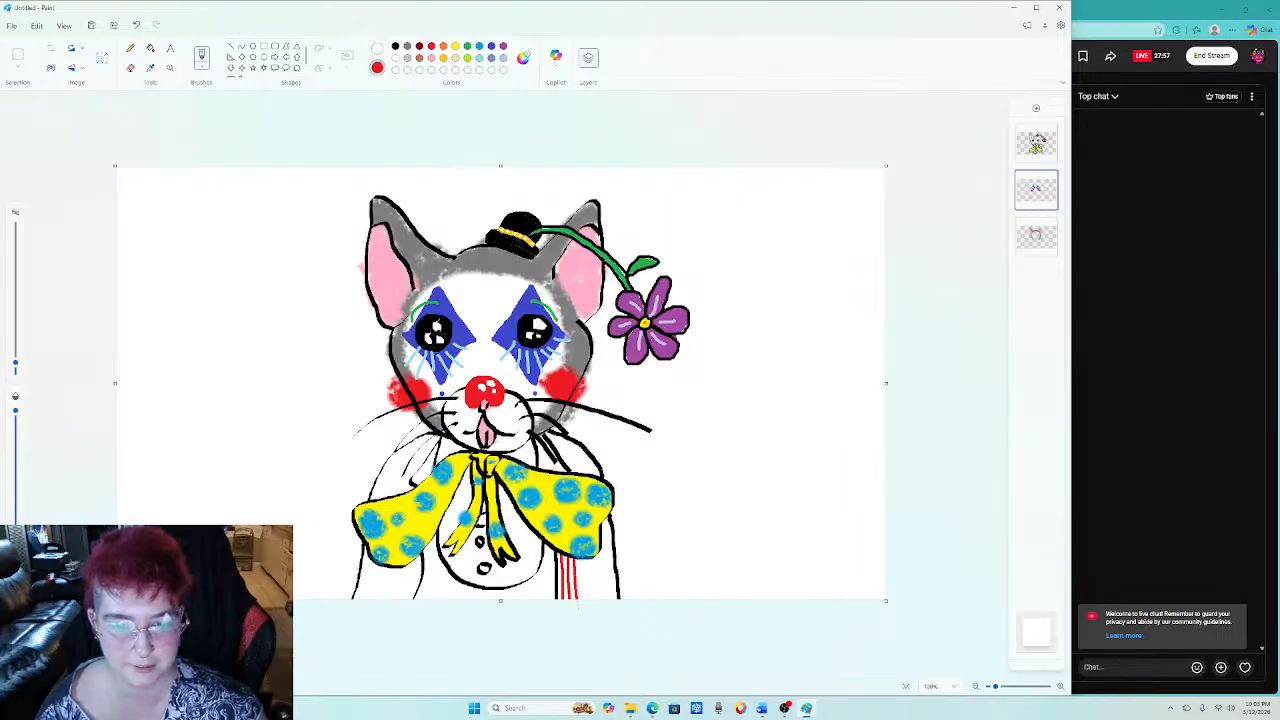
mouse_move(581, 557)
mouse_down()
mouse_move(582, 600)
mouse_move(594, 576)
mouse_move(597, 600)
mouse_up()
drag(597, 556, 602, 600)
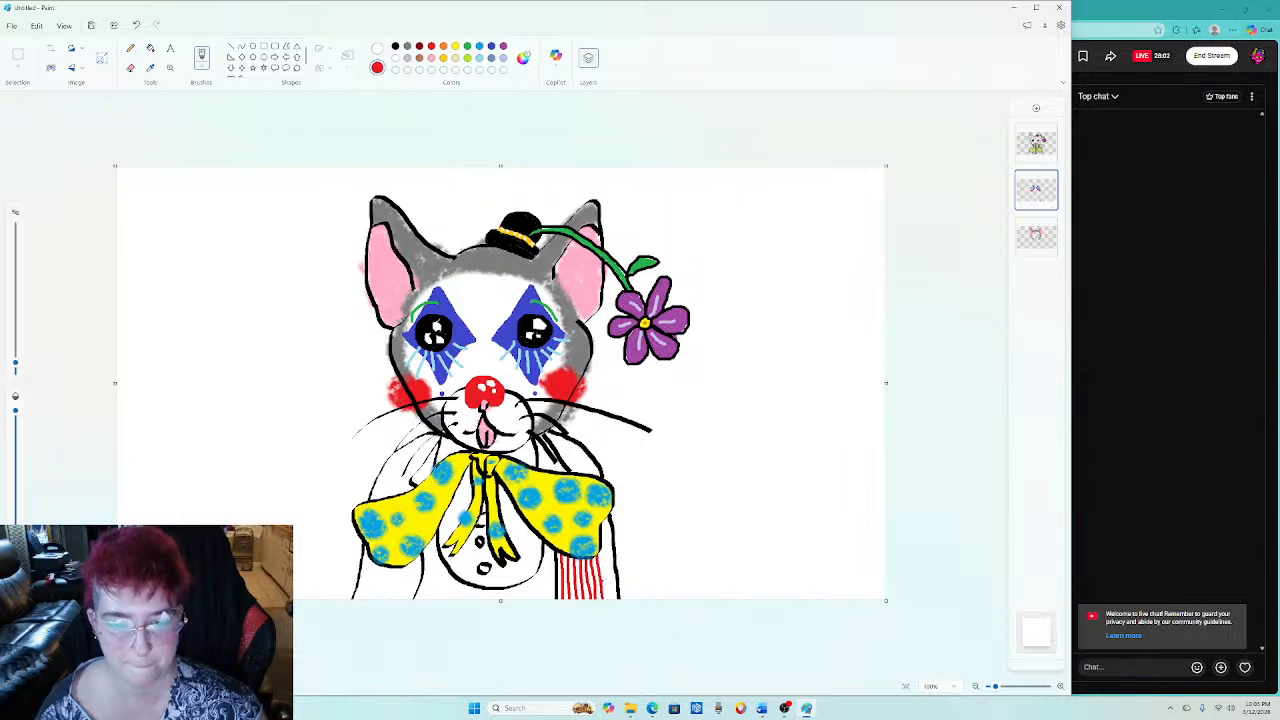
Extend the red vertical stripes to the outer edge of the sleeve beside the bow's right loop and across the shoulder above it.
drag(605, 526, 607, 600)
drag(606, 512, 612, 600)
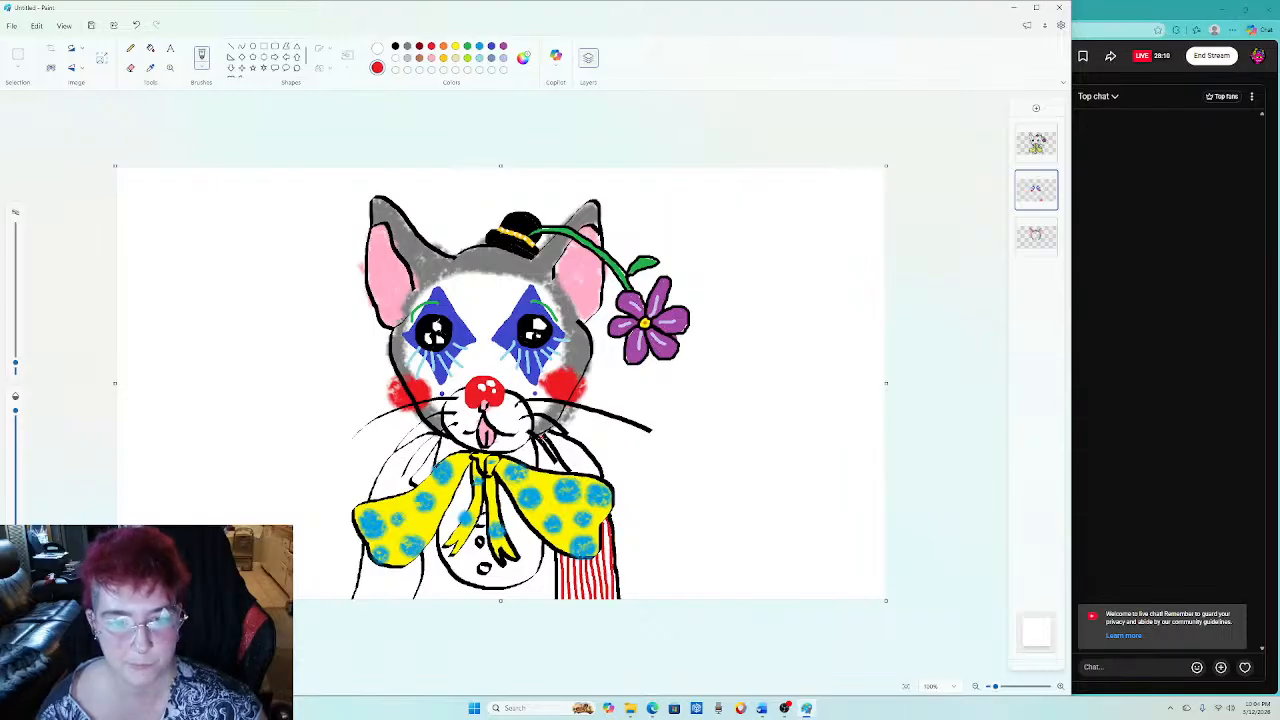
mouse_move(541, 433)
mouse_down()
mouse_move(545, 474)
mouse_move(560, 459)
mouse_move(577, 476)
mouse_move(579, 458)
mouse_move(595, 480)
mouse_up()
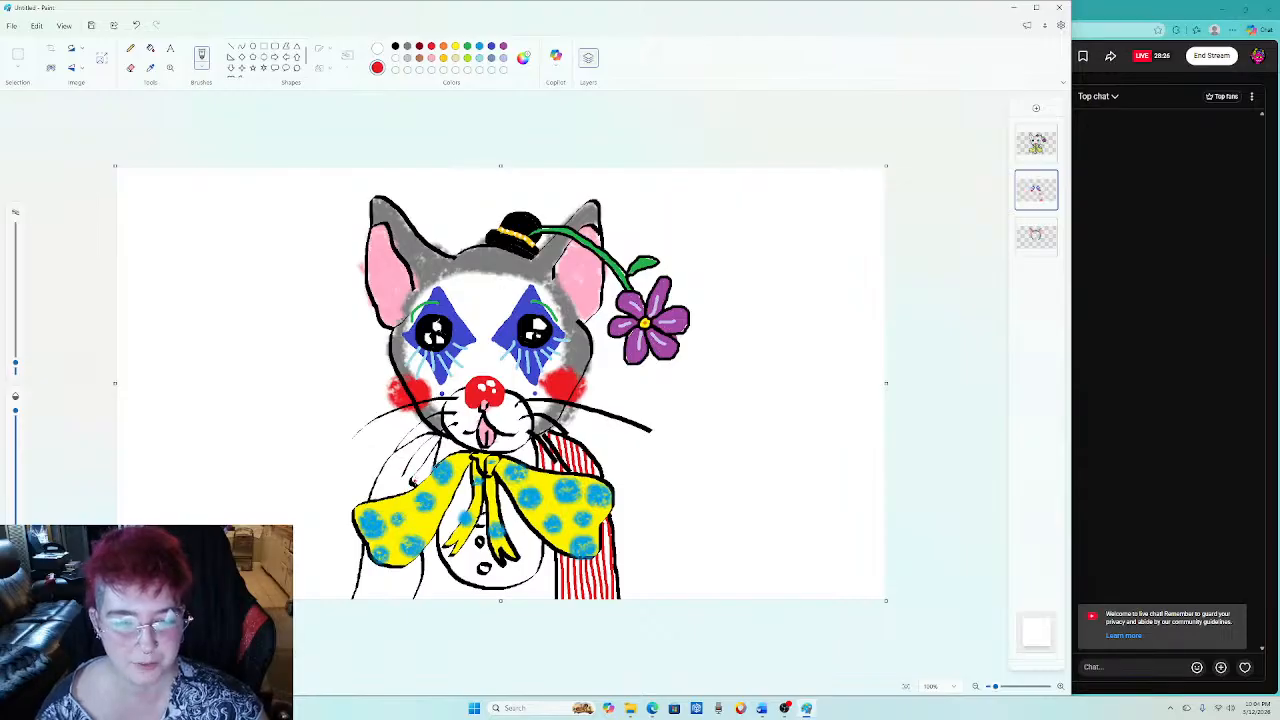
Draw red stripes on the opposite shoulder, collar strip and sleeve, above and below the bow's left loop.
drag(414, 478, 430, 466)
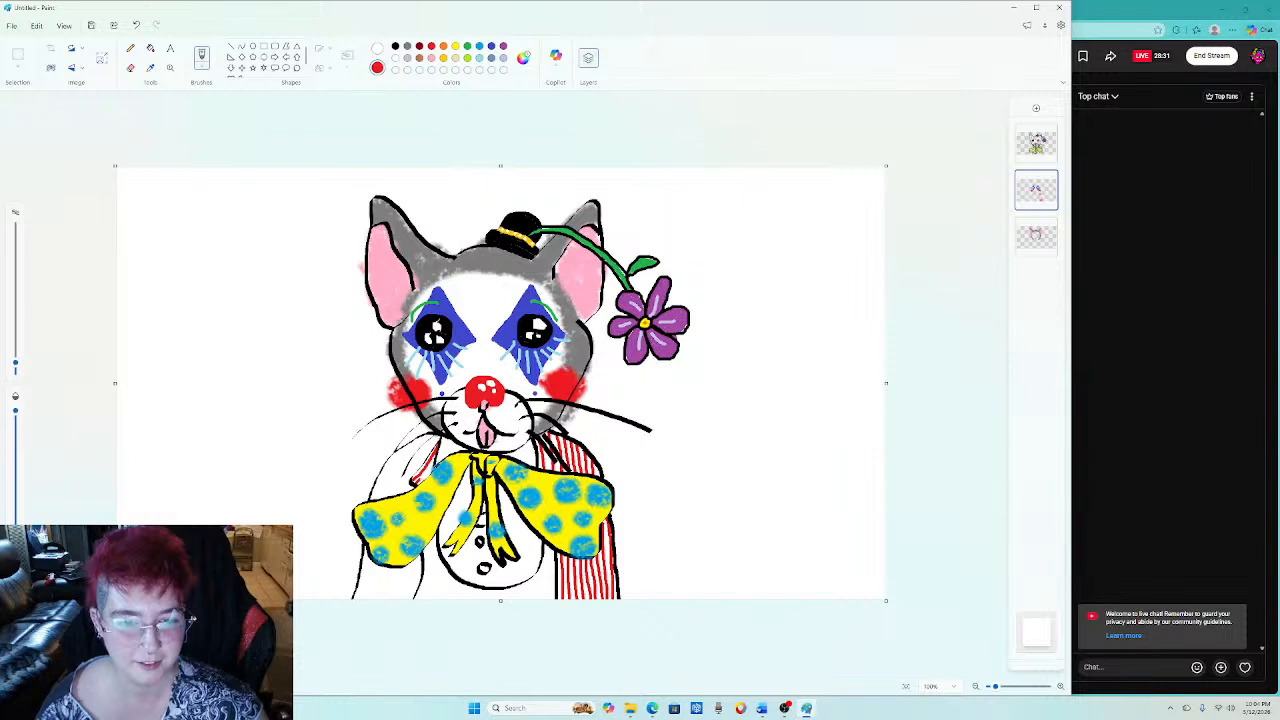
drag(418, 482, 430, 468)
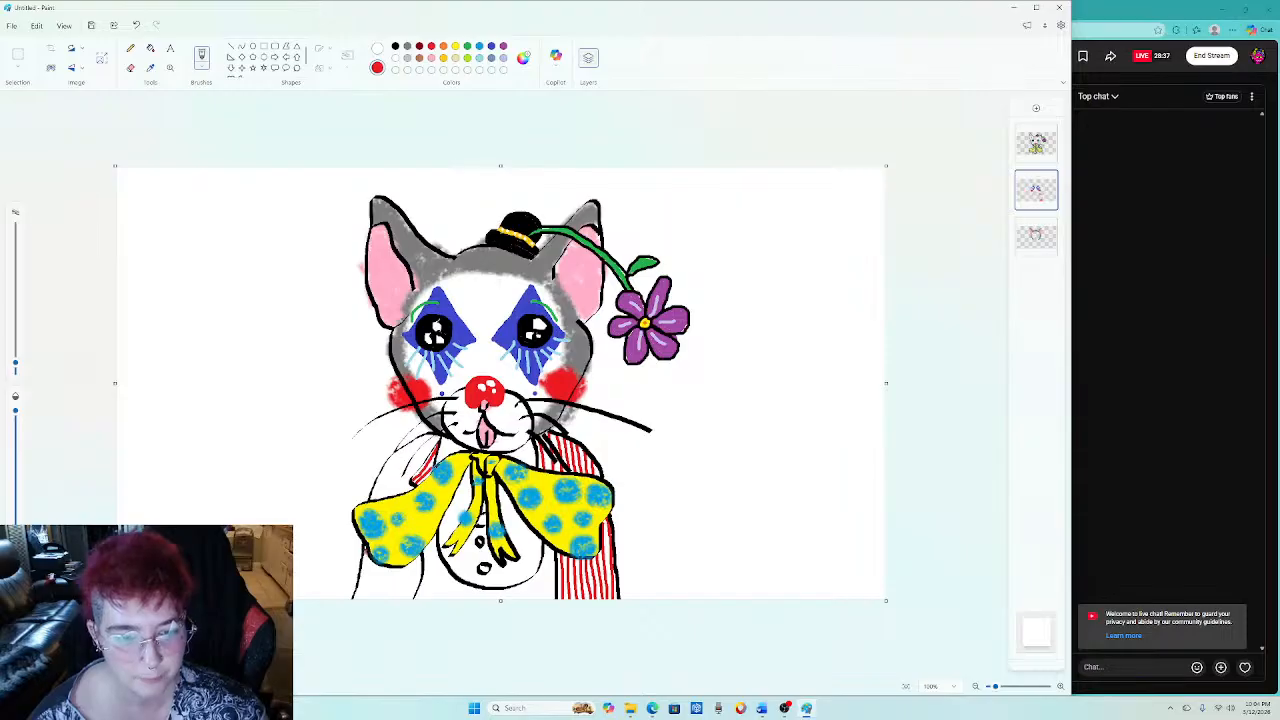
drag(364, 570, 367, 595)
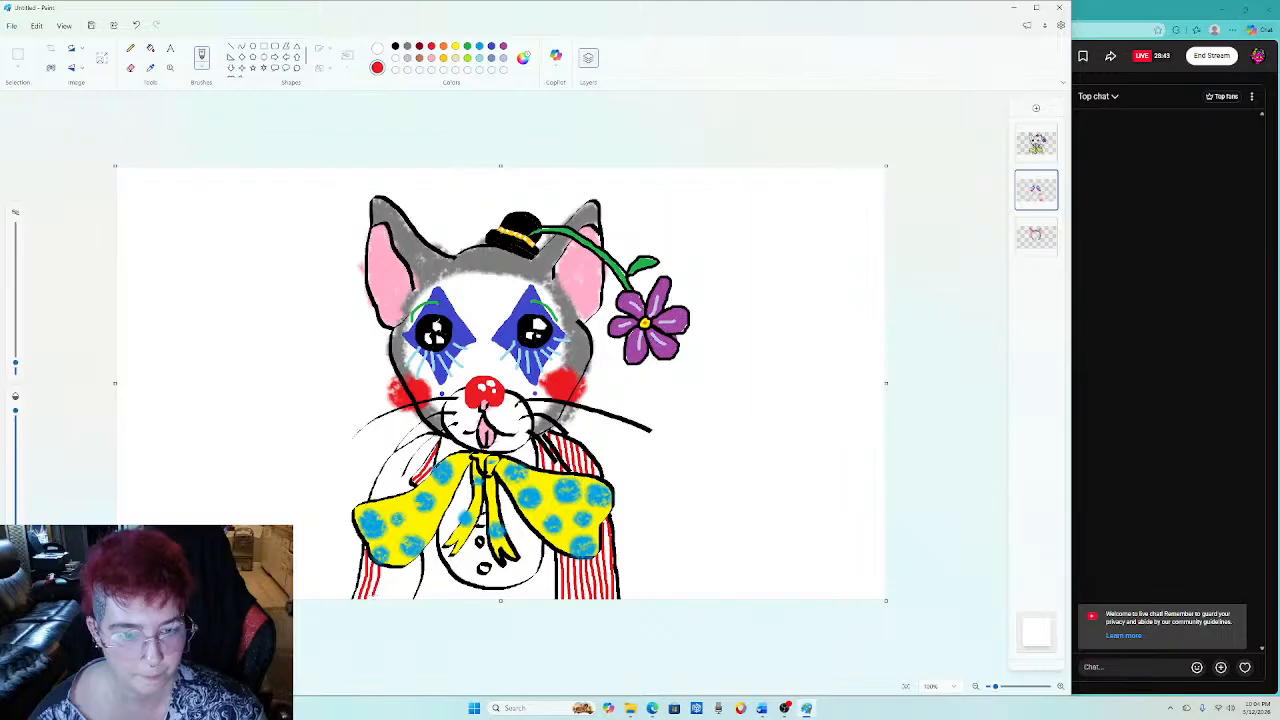
mouse_move(388, 565)
mouse_down()
mouse_move(377, 595)
mouse_move(391, 583)
mouse_move(386, 598)
mouse_move(401, 600)
mouse_move(420, 563)
mouse_move(411, 599)
mouse_up()
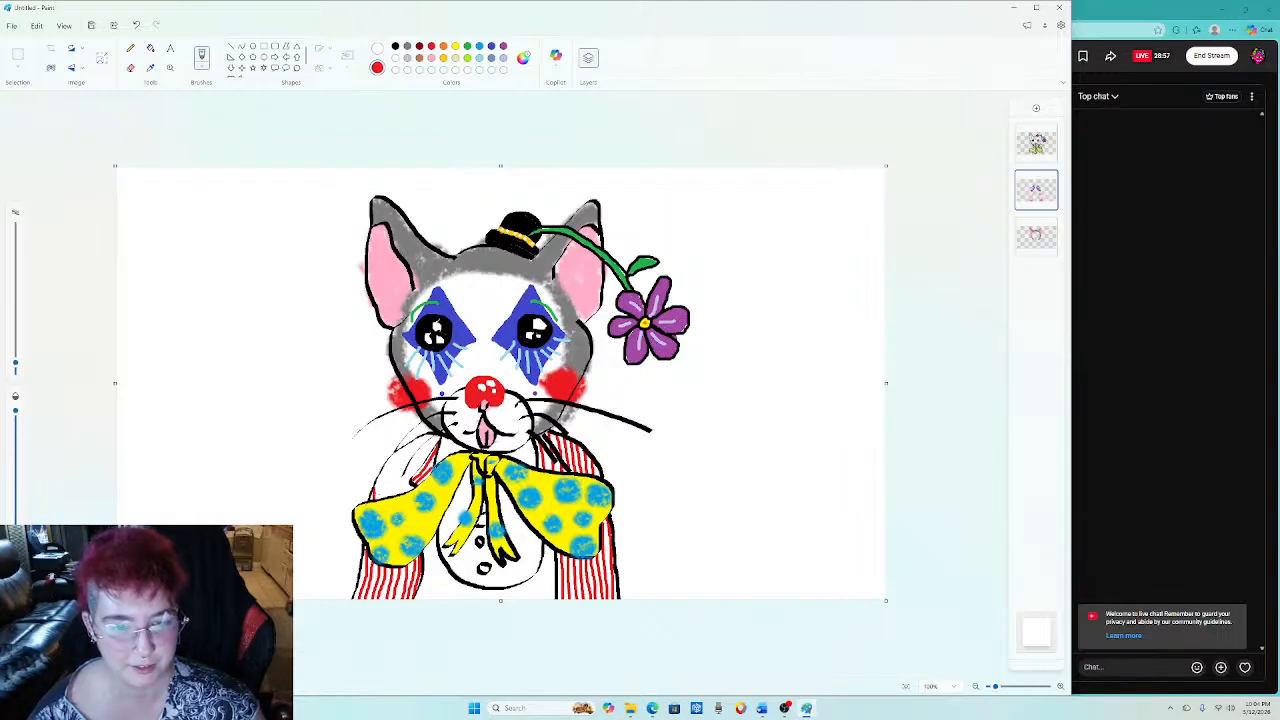
drag(379, 500, 404, 444)
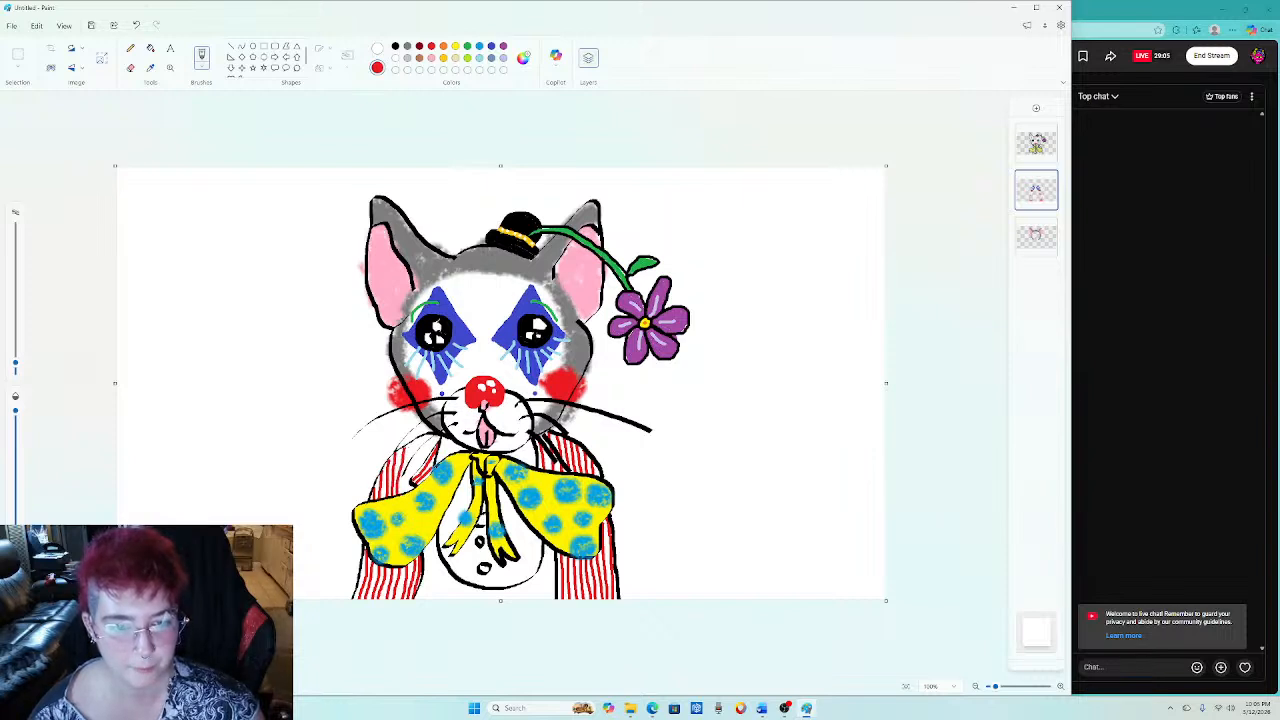
drag(405, 497, 410, 443)
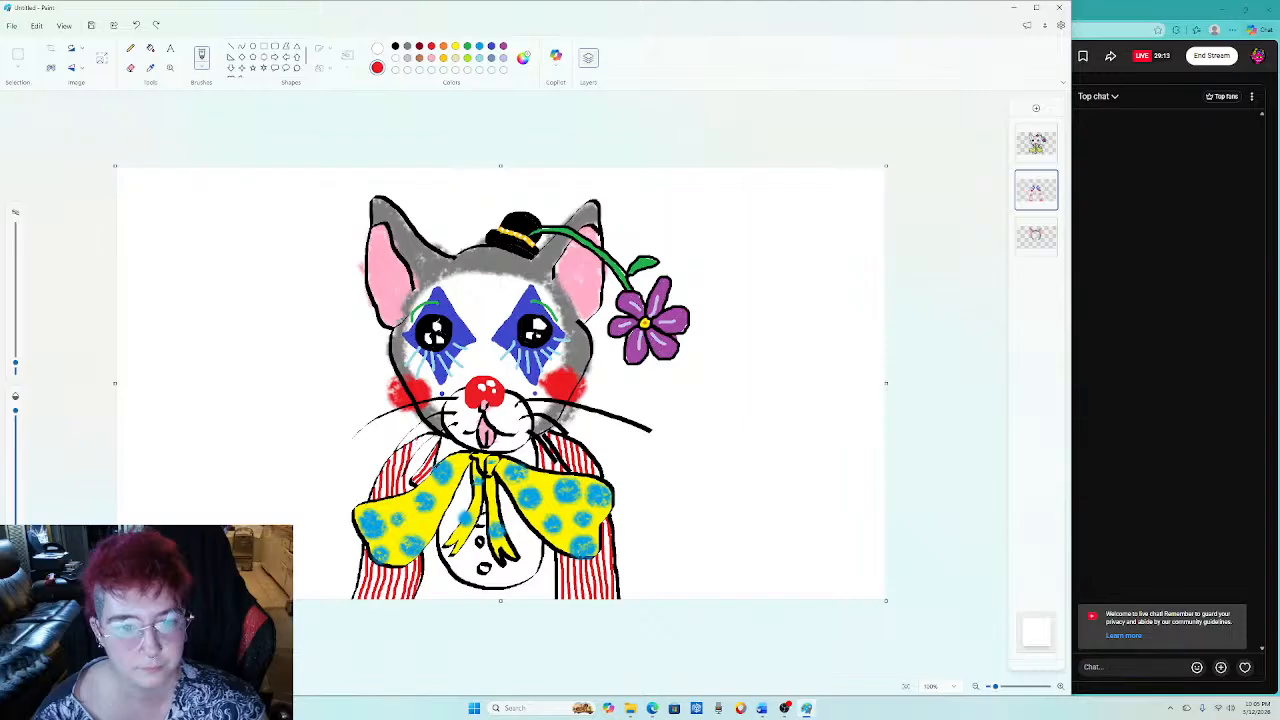
drag(416, 440, 410, 487)
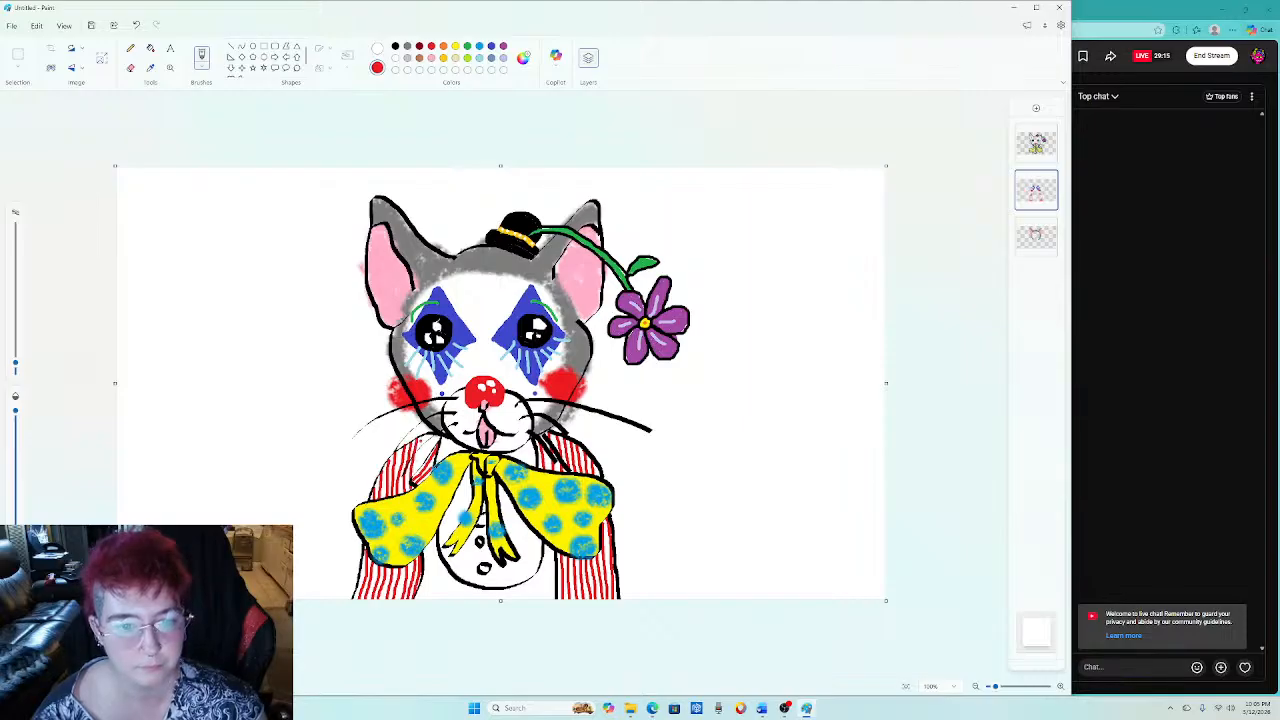
mouse_move(424, 440)
mouse_down()
mouse_move(418, 462)
mouse_move(436, 450)
mouse_up()
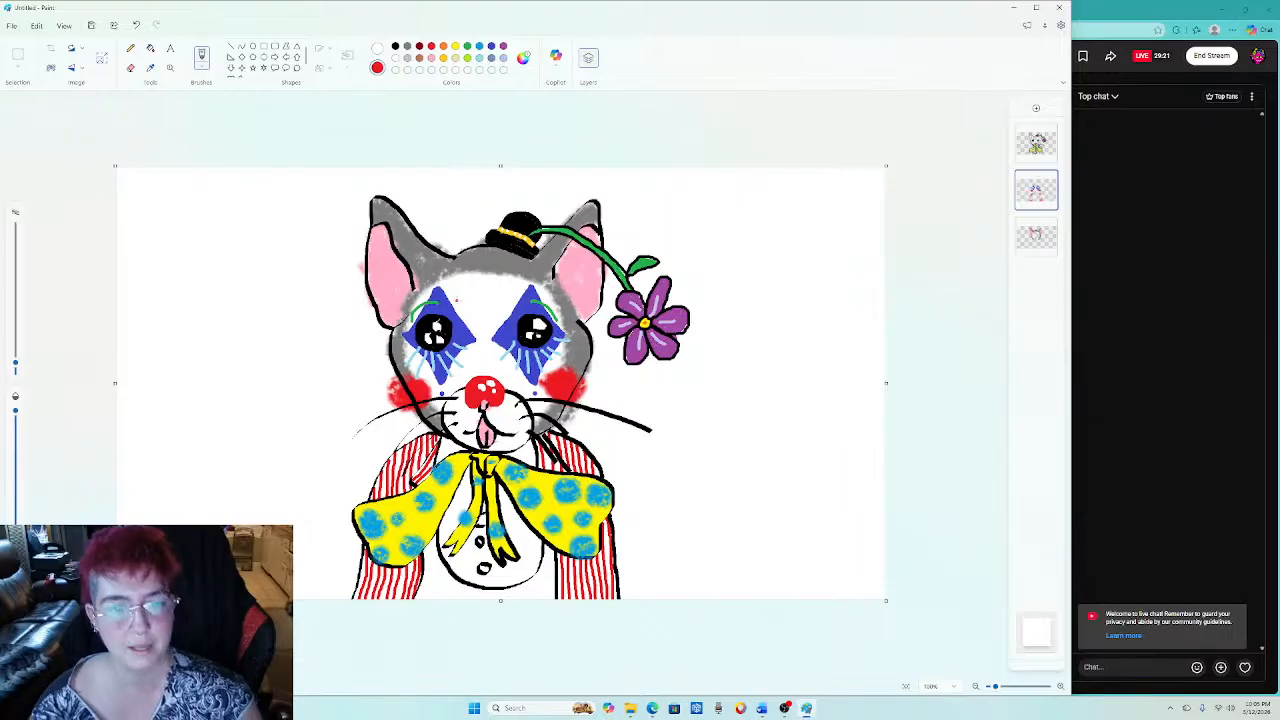
Fill in the three round bib buttons with black using the Crayon on the middle layer.
click(395, 46)
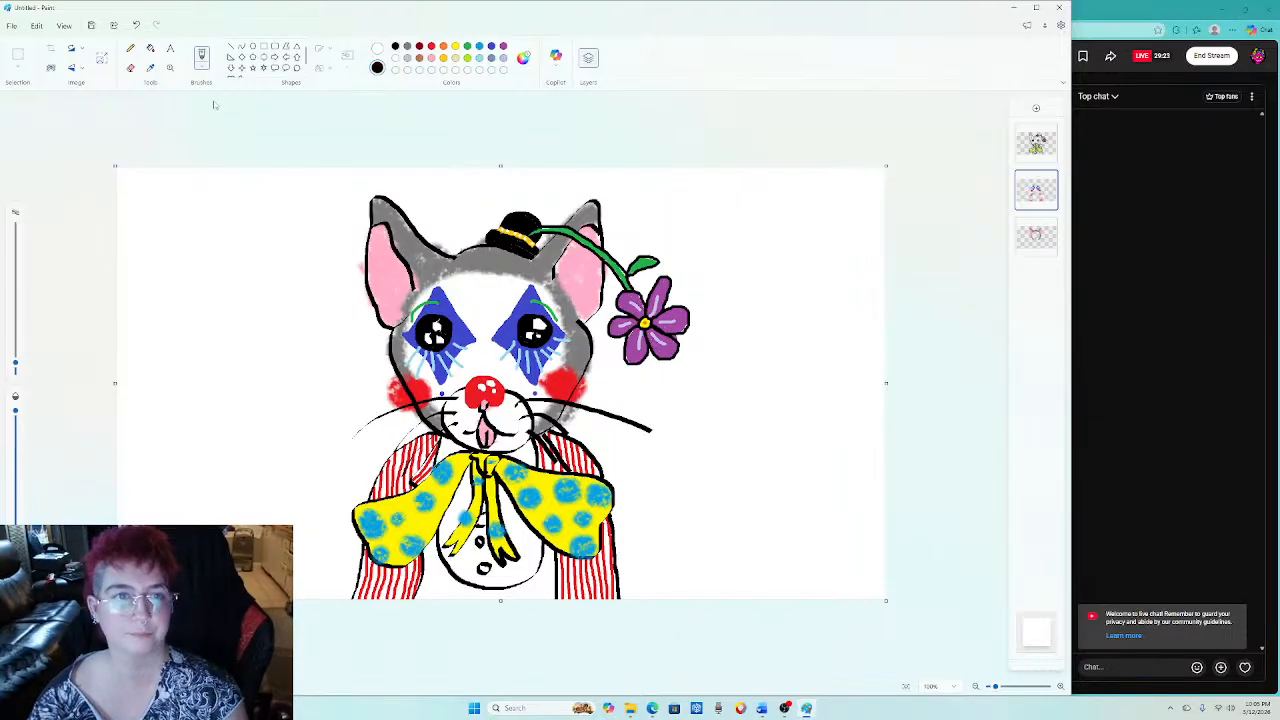
click(202, 66)
click(240, 200)
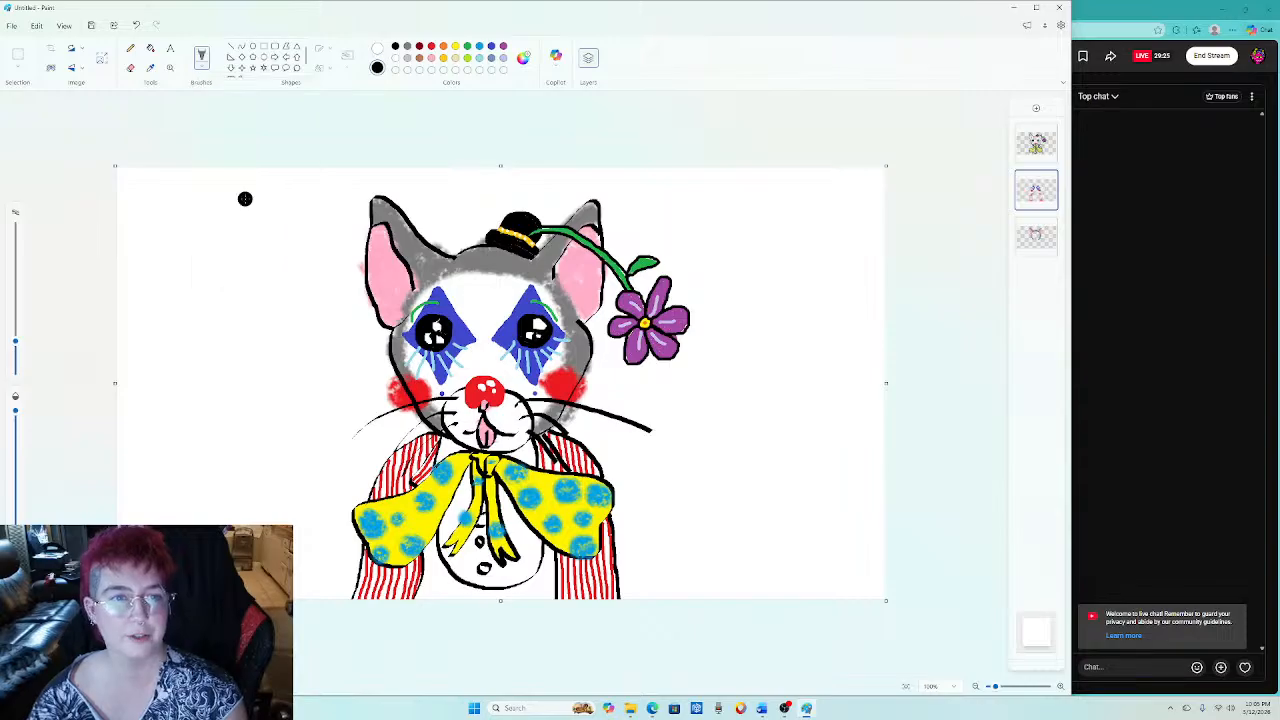
click(483, 569)
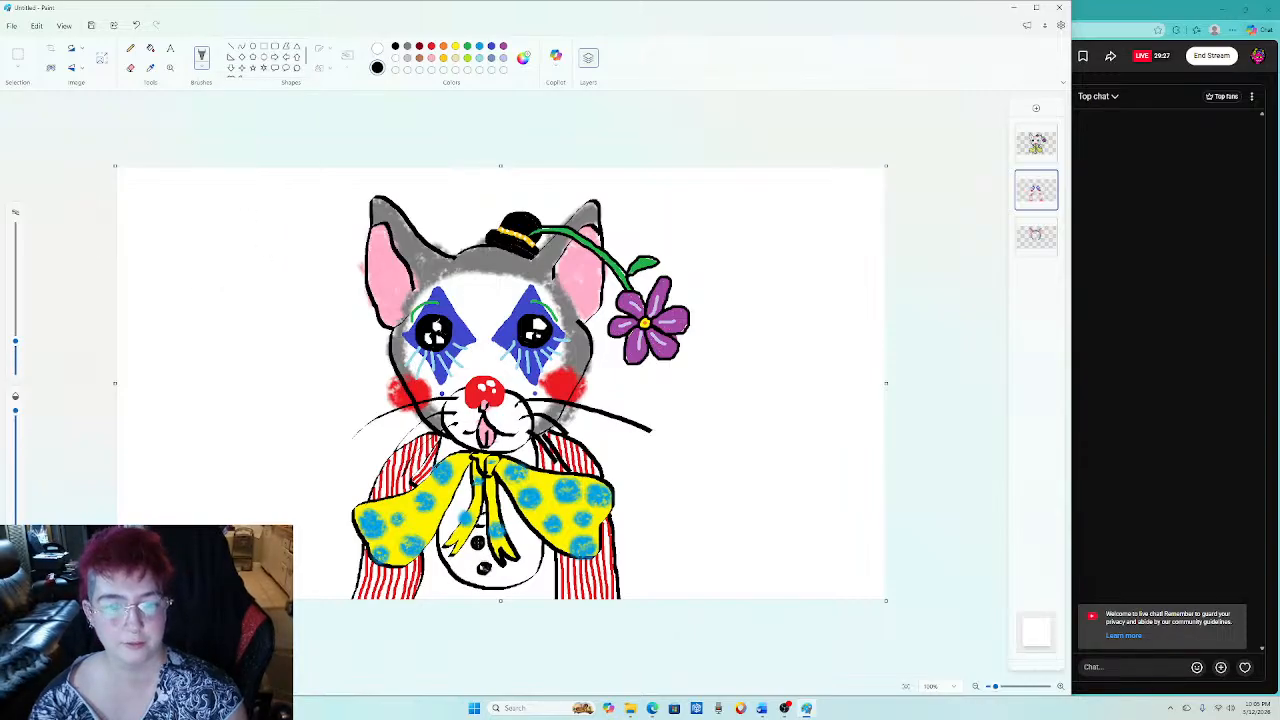
click(479, 542)
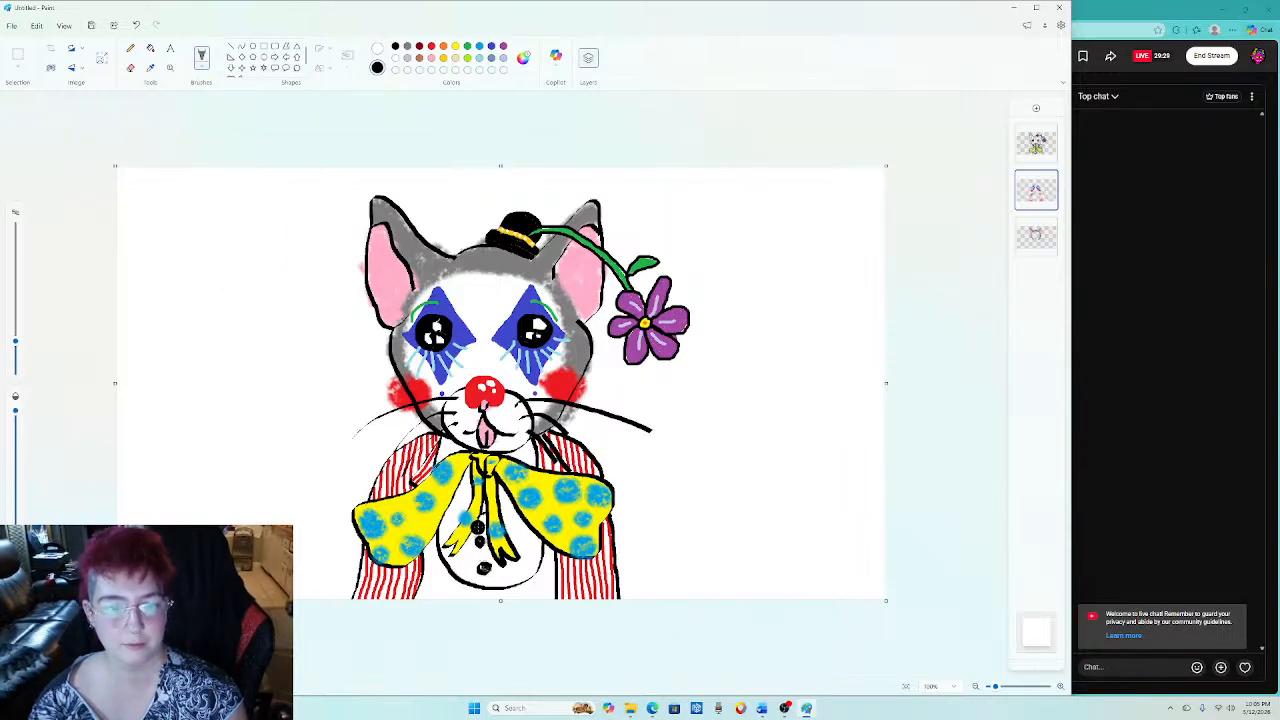
click(481, 520)
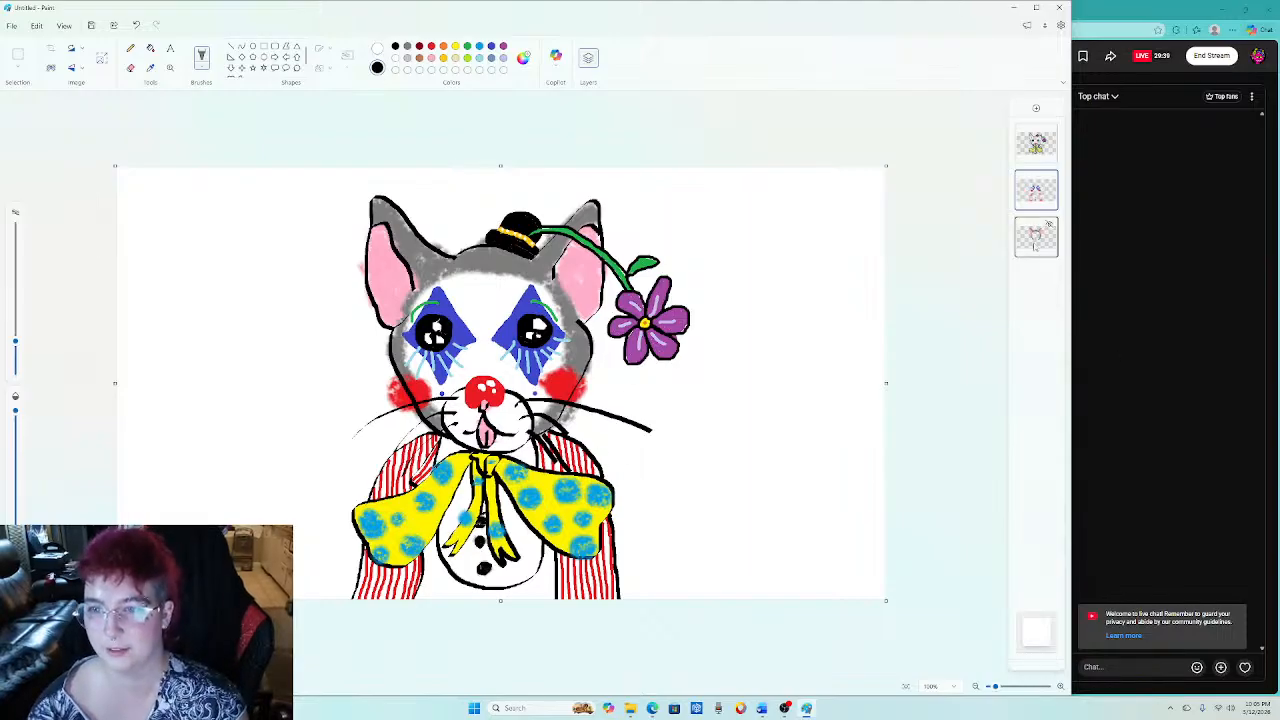
Colour both striped sleeves and shoulders light turquoise behind the red stripes, using the Crayon on the bottom drawing layer.
click(1036, 236)
click(481, 57)
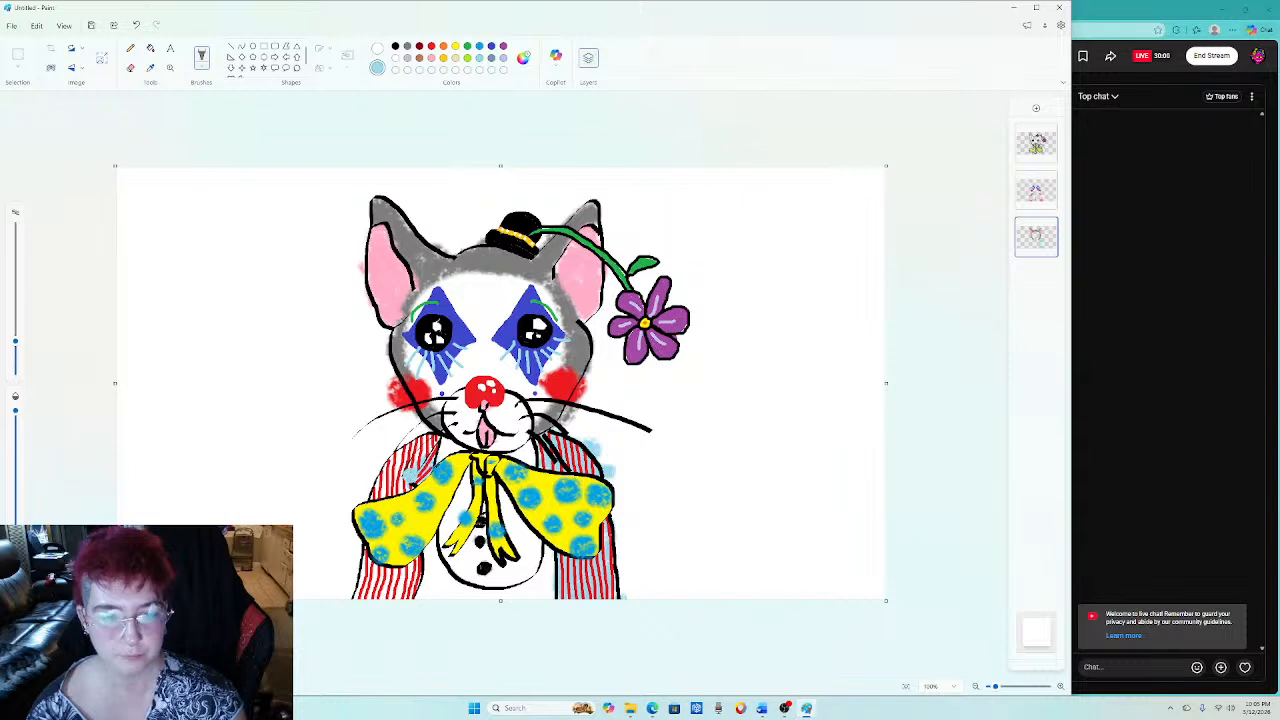
drag(428, 430, 362, 494)
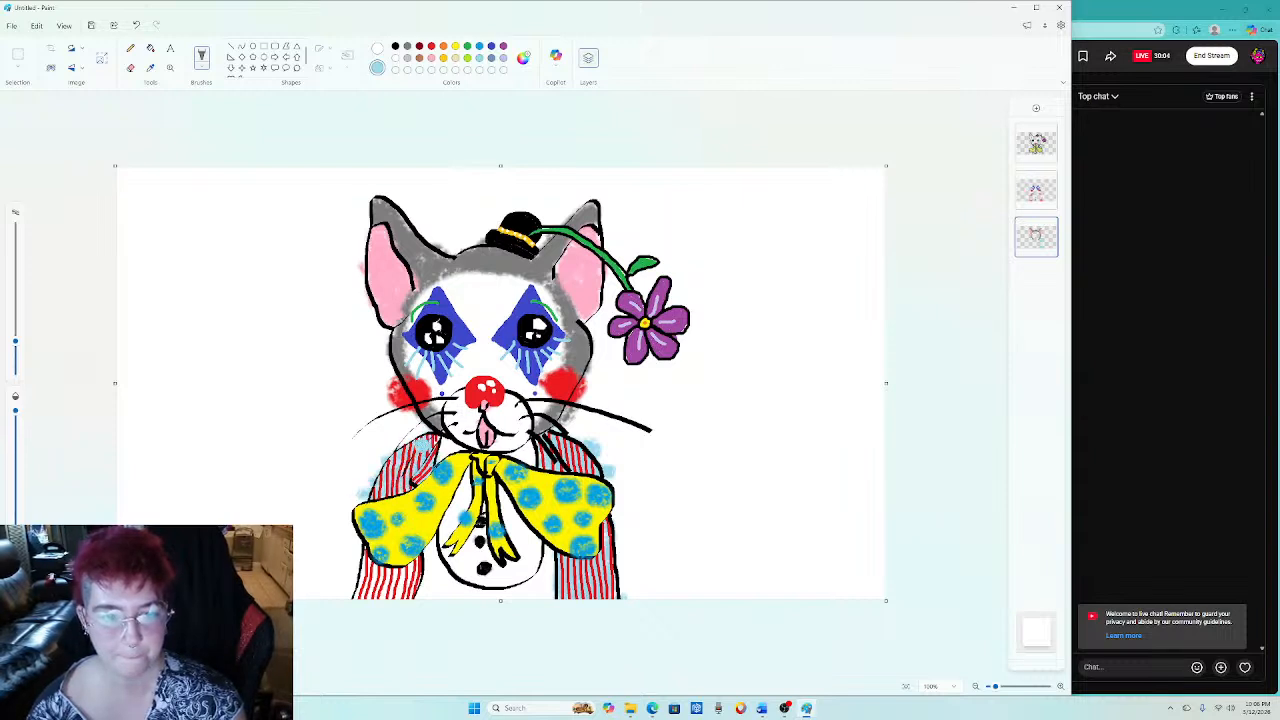
mouse_move(361, 545)
mouse_down()
mouse_move(397, 574)
mouse_move(366, 573)
mouse_move(389, 577)
mouse_move(358, 598)
mouse_move(422, 598)
mouse_move(398, 590)
mouse_move(408, 584)
mouse_move(350, 592)
mouse_move(354, 565)
mouse_move(388, 588)
mouse_move(412, 567)
mouse_move(366, 568)
mouse_move(404, 584)
mouse_move(375, 494)
mouse_move(418, 441)
mouse_move(380, 457)
mouse_move(392, 470)
mouse_up()
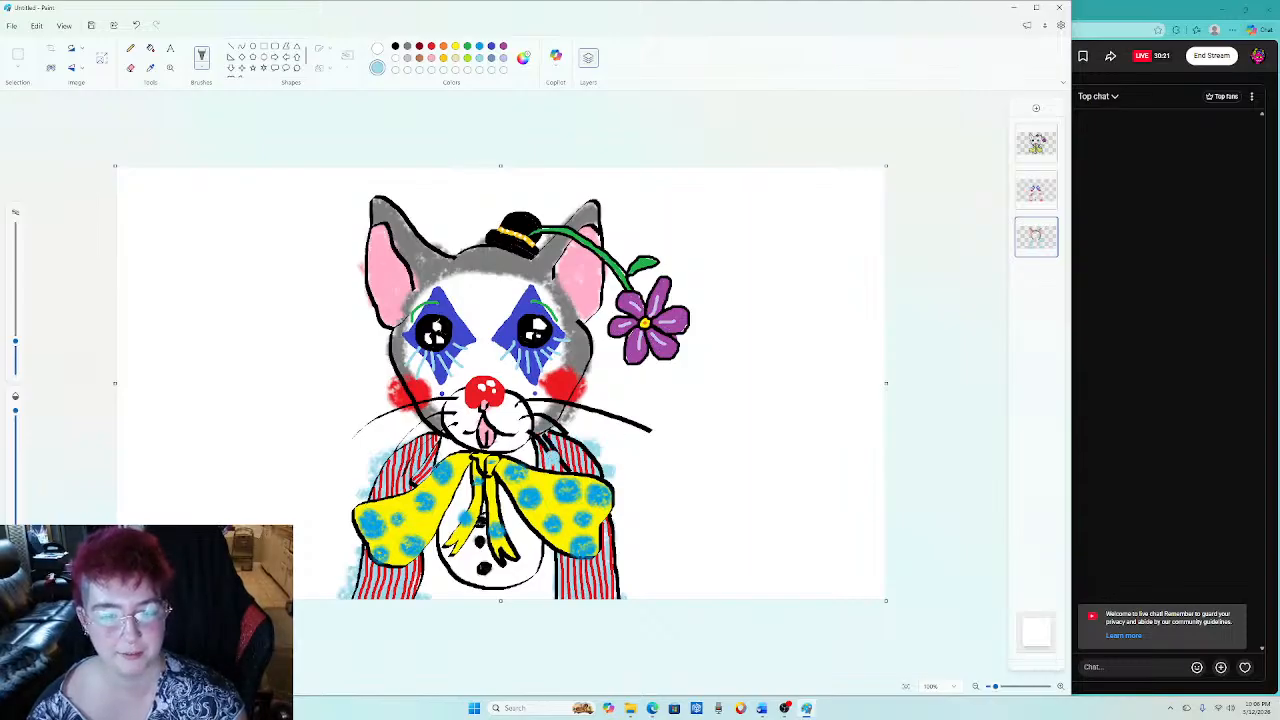
Colour the body between the bib outline and both sleeves dark grey, undoing the stroke that spills out and repainting that side.
click(407, 46)
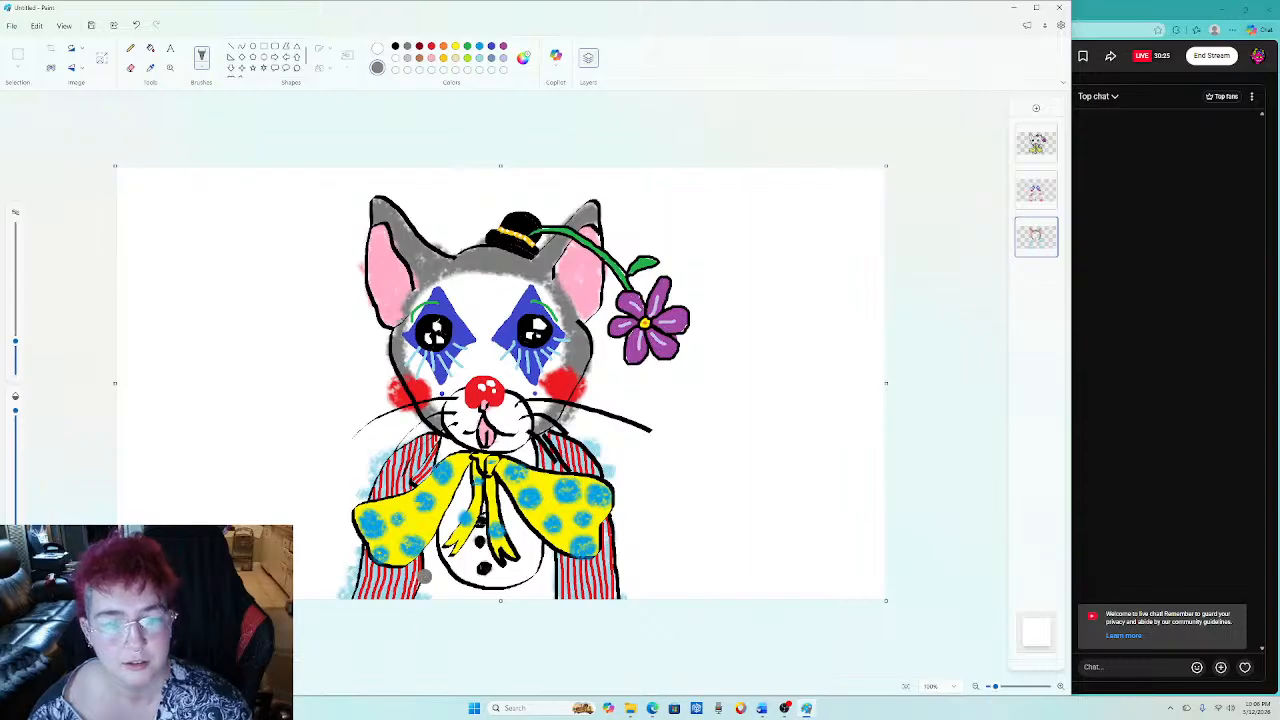
mouse_move(424, 560)
mouse_down()
mouse_move(431, 542)
mouse_move(432, 600)
mouse_move(420, 584)
mouse_move(470, 596)
mouse_move(440, 595)
mouse_up()
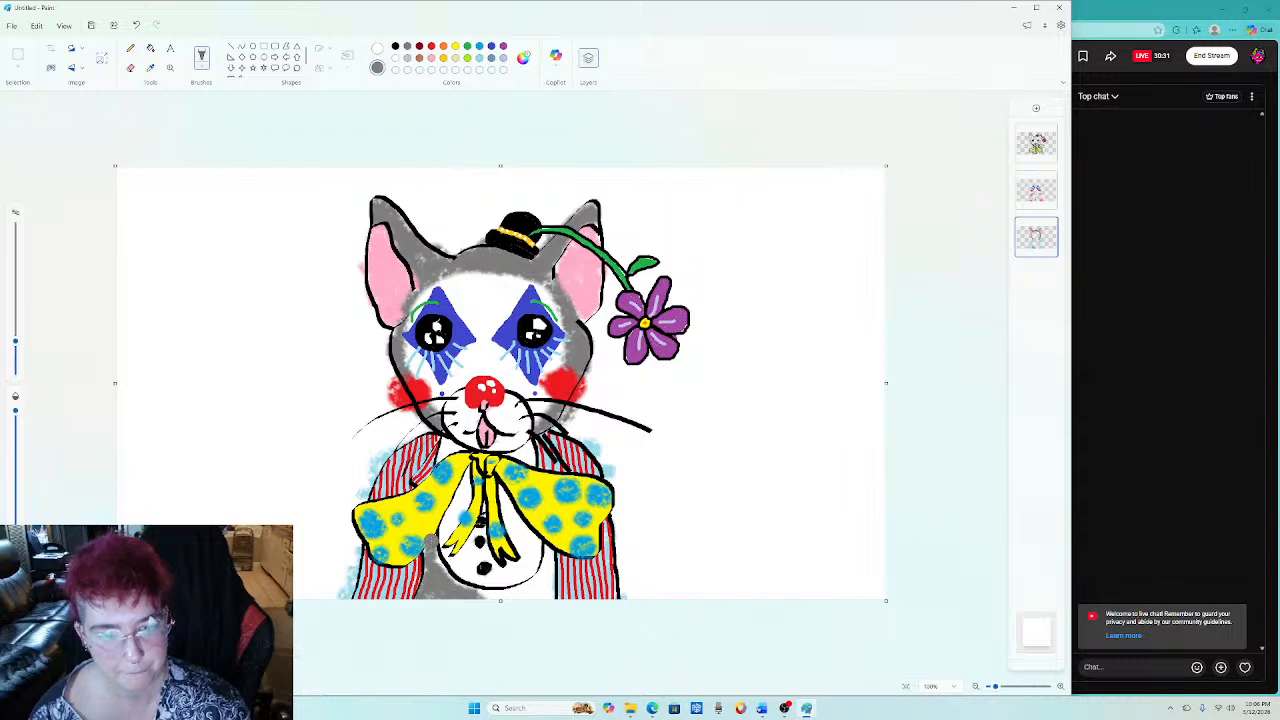
mouse_move(432, 544)
mouse_down()
mouse_move(490, 600)
mouse_move(520, 598)
mouse_move(479, 592)
mouse_move(545, 592)
mouse_move(522, 588)
mouse_move(553, 556)
mouse_move(535, 590)
mouse_move(550, 556)
mouse_up()
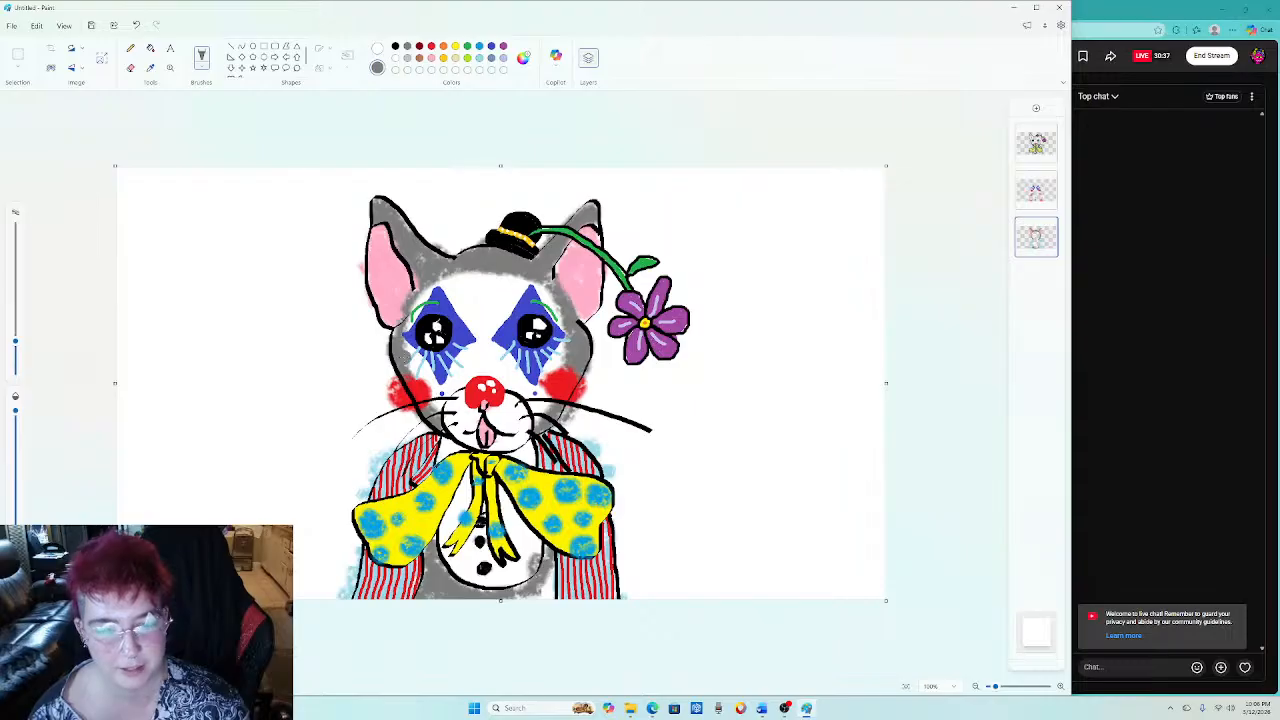
click(137, 26)
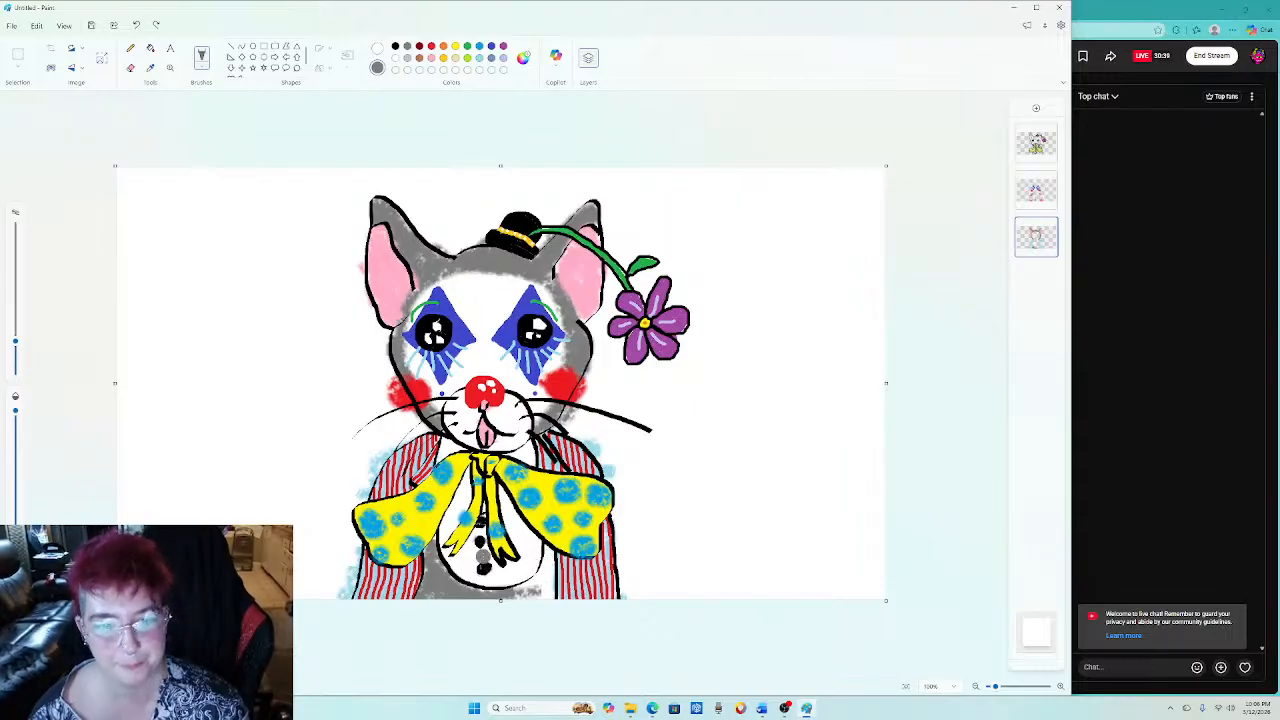
mouse_move(558, 575)
mouse_down()
mouse_move(545, 563)
mouse_move(524, 591)
mouse_move(550, 556)
mouse_move(552, 596)
mouse_move(537, 576)
mouse_move(535, 600)
mouse_up()
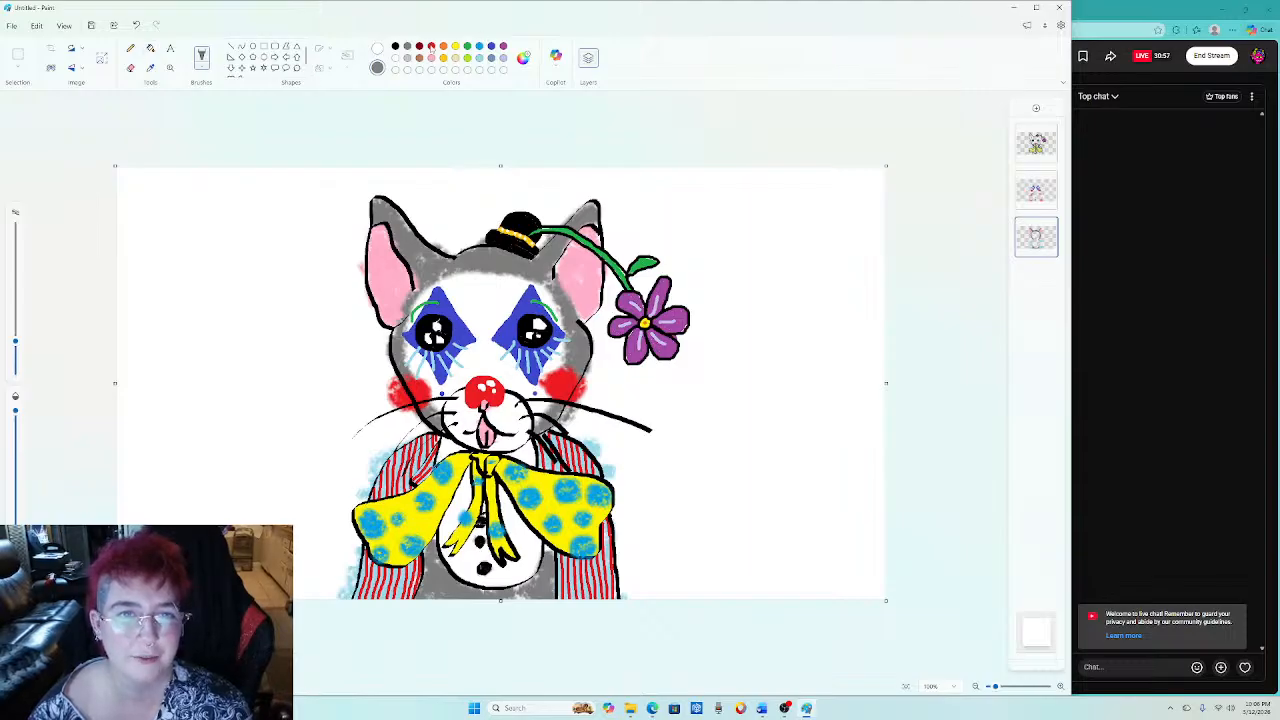
Recolour the hat's band red with the Fill tool on the top layer.
click(1036, 142)
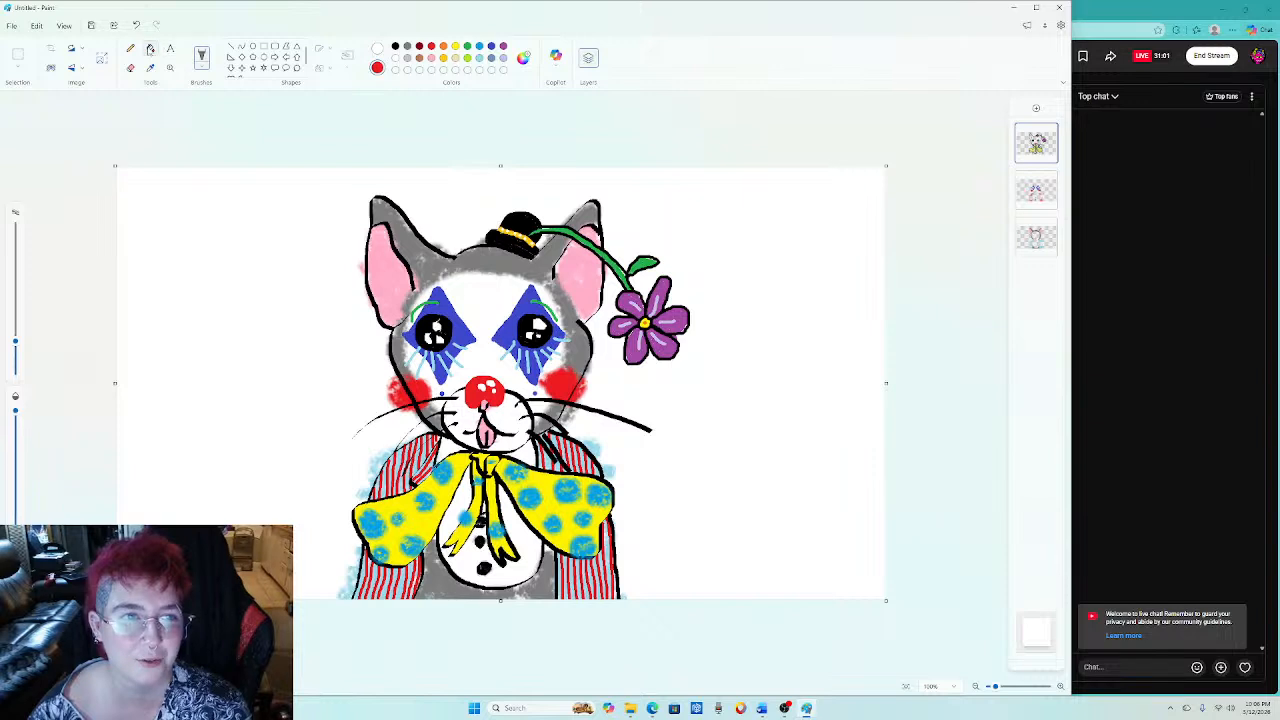
click(151, 48)
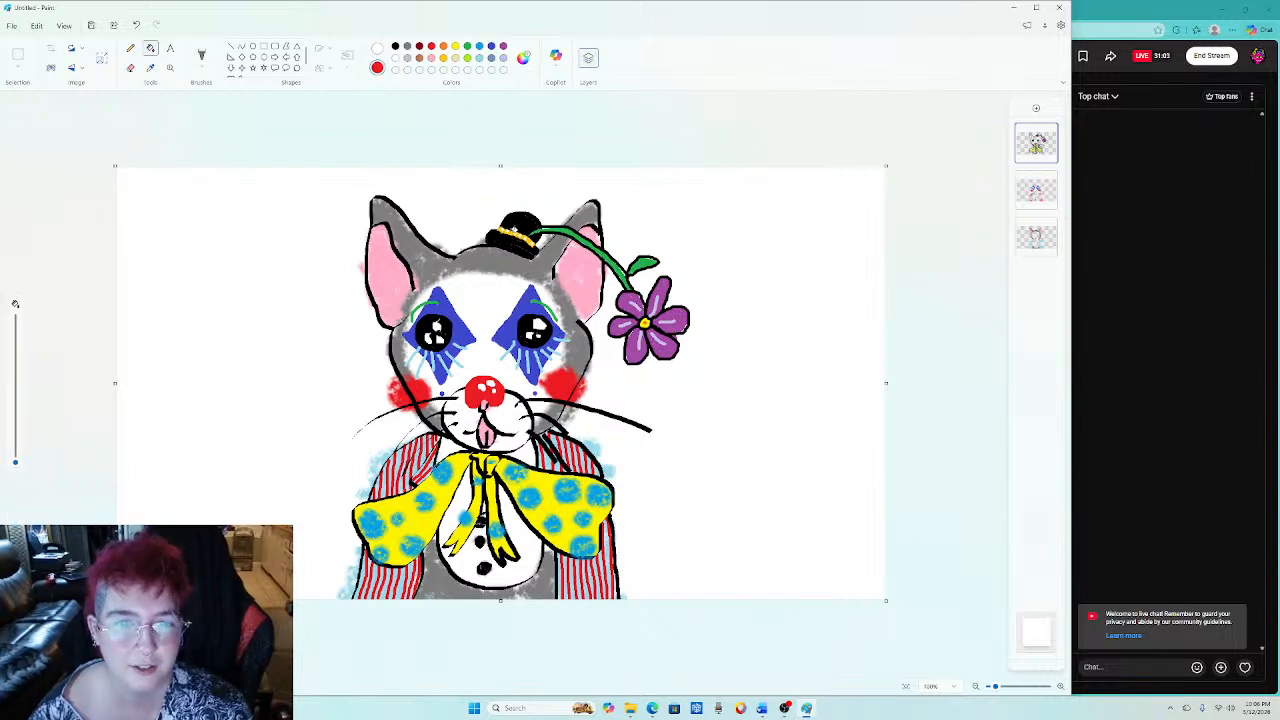
click(512, 231)
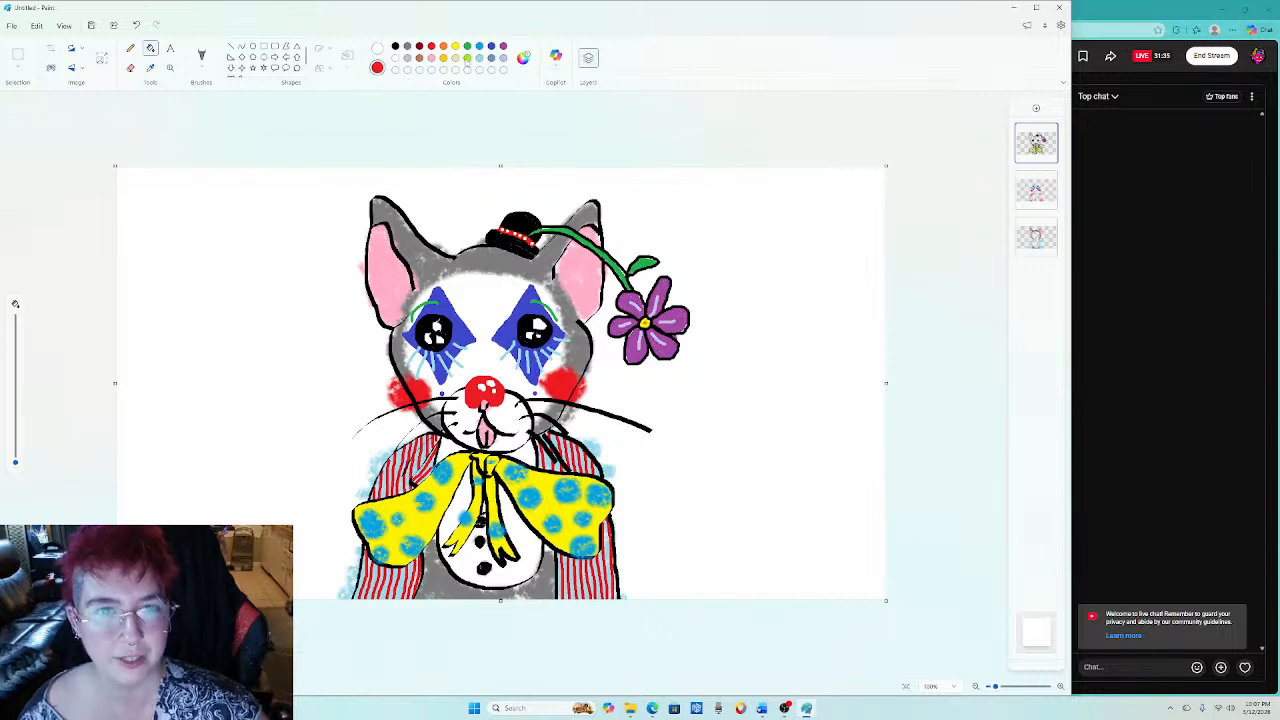
Paint green Crayon make-up around the mouth, undoing the attempt on the top layer and redoing it on the middle layer.
click(467, 46)
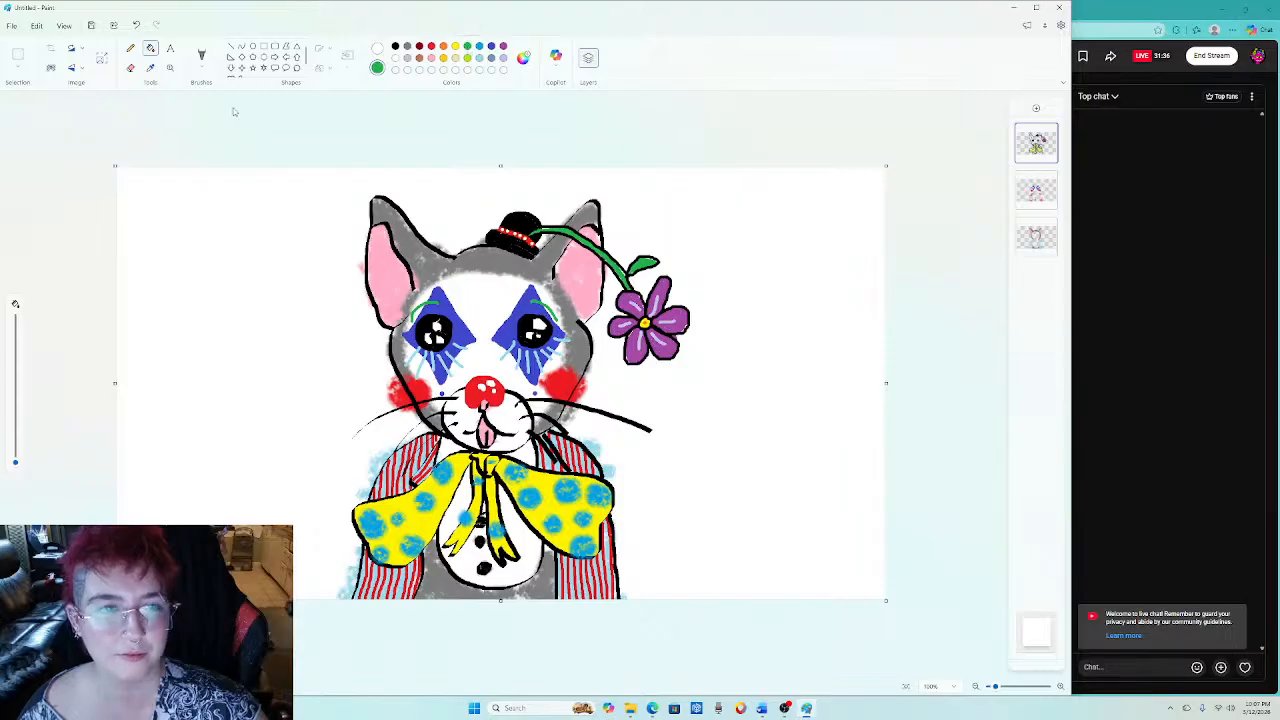
click(201, 62)
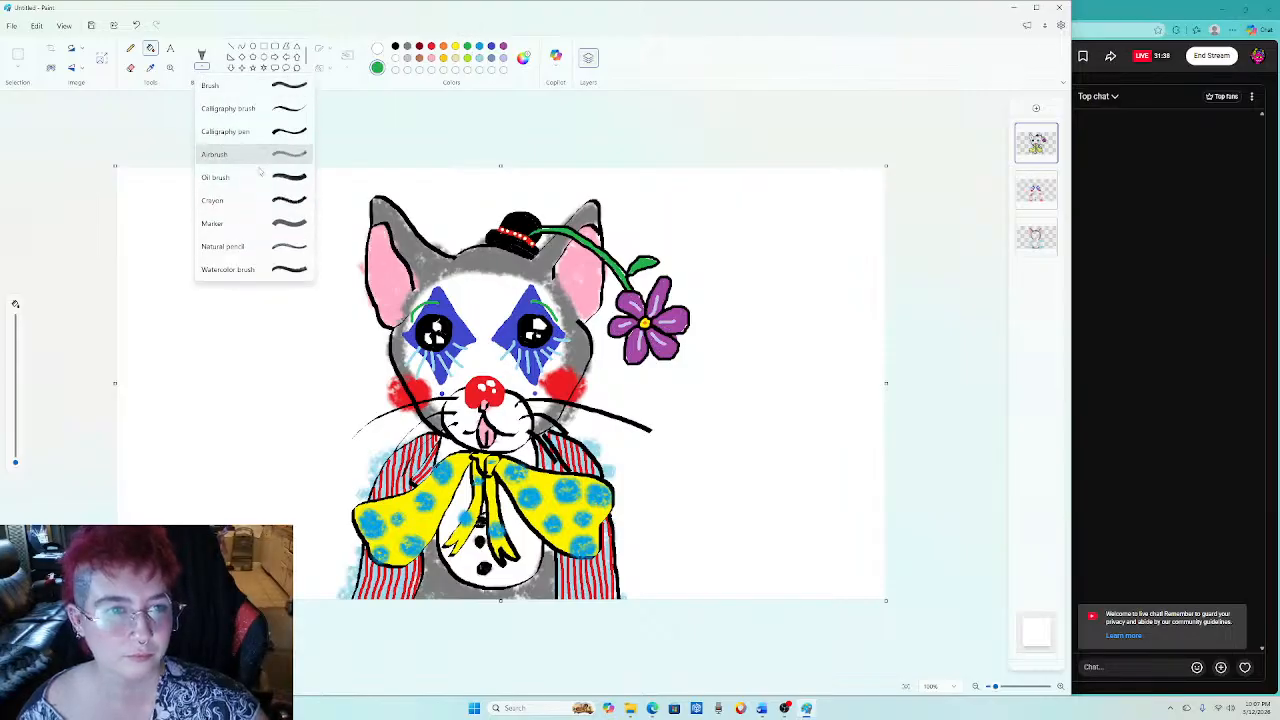
click(254, 201)
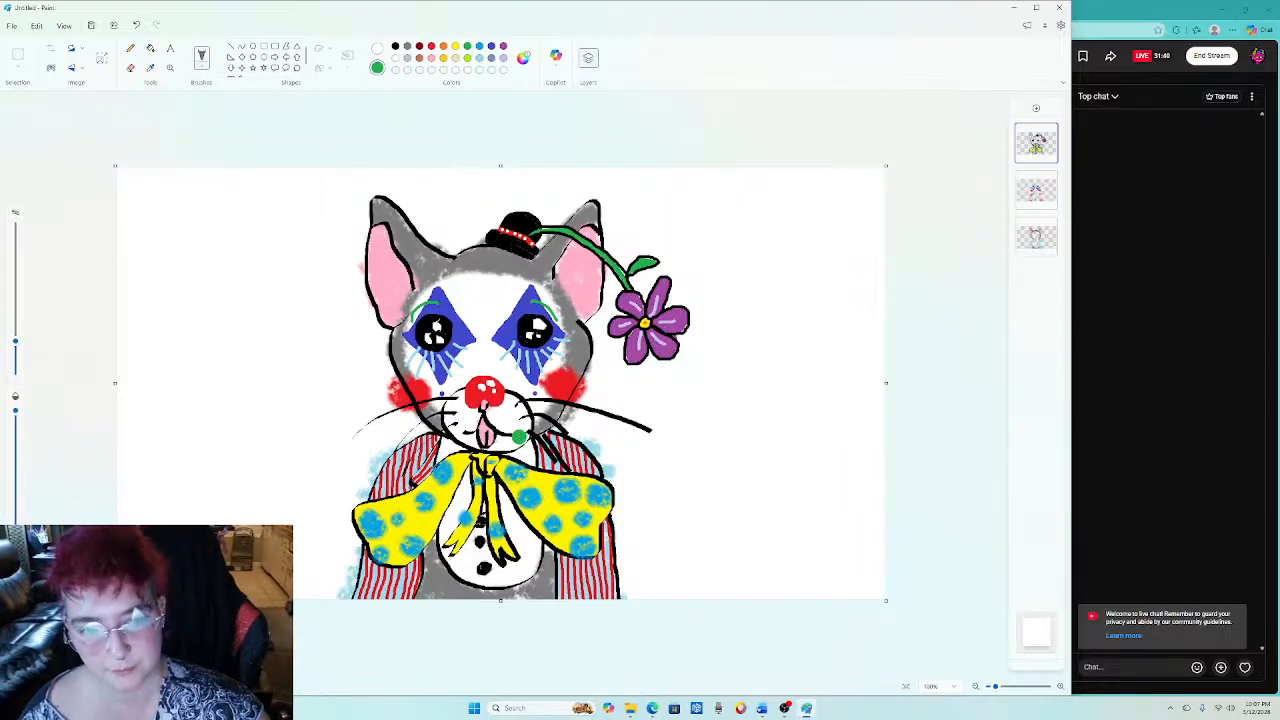
mouse_move(510, 432)
mouse_down()
mouse_move(483, 415)
mouse_move(456, 434)
mouse_up()
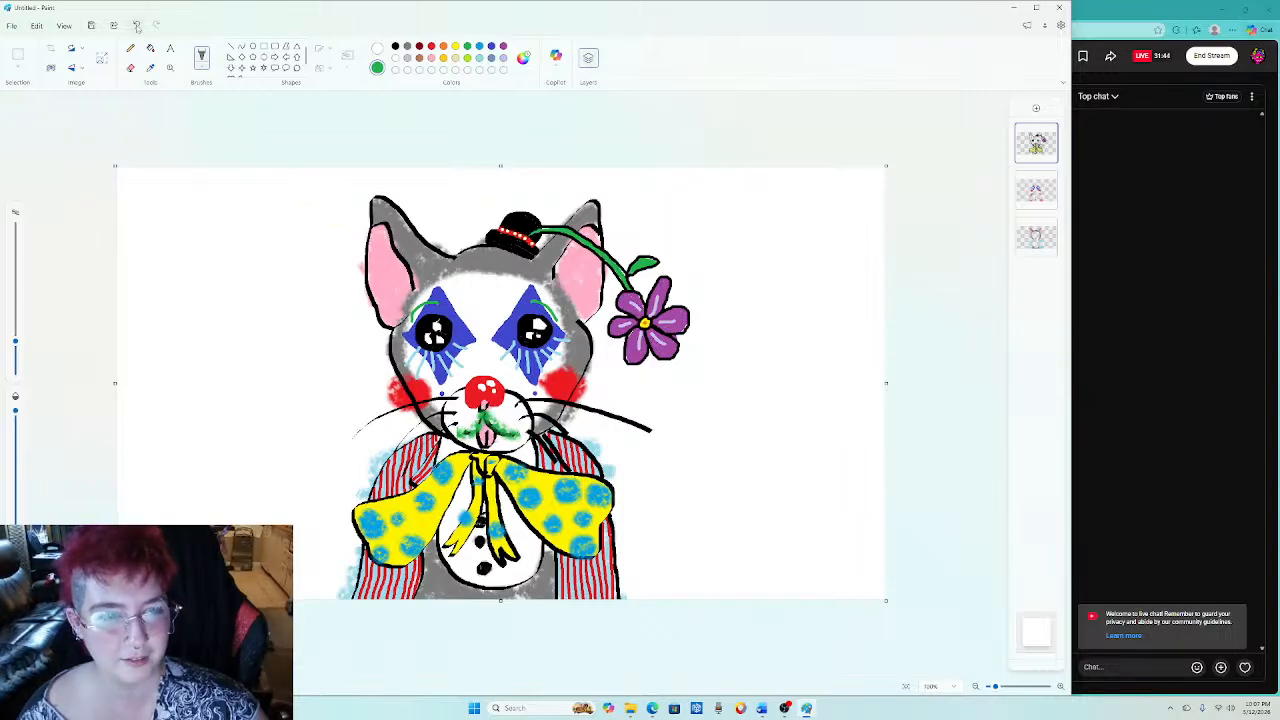
click(137, 25)
click(1036, 190)
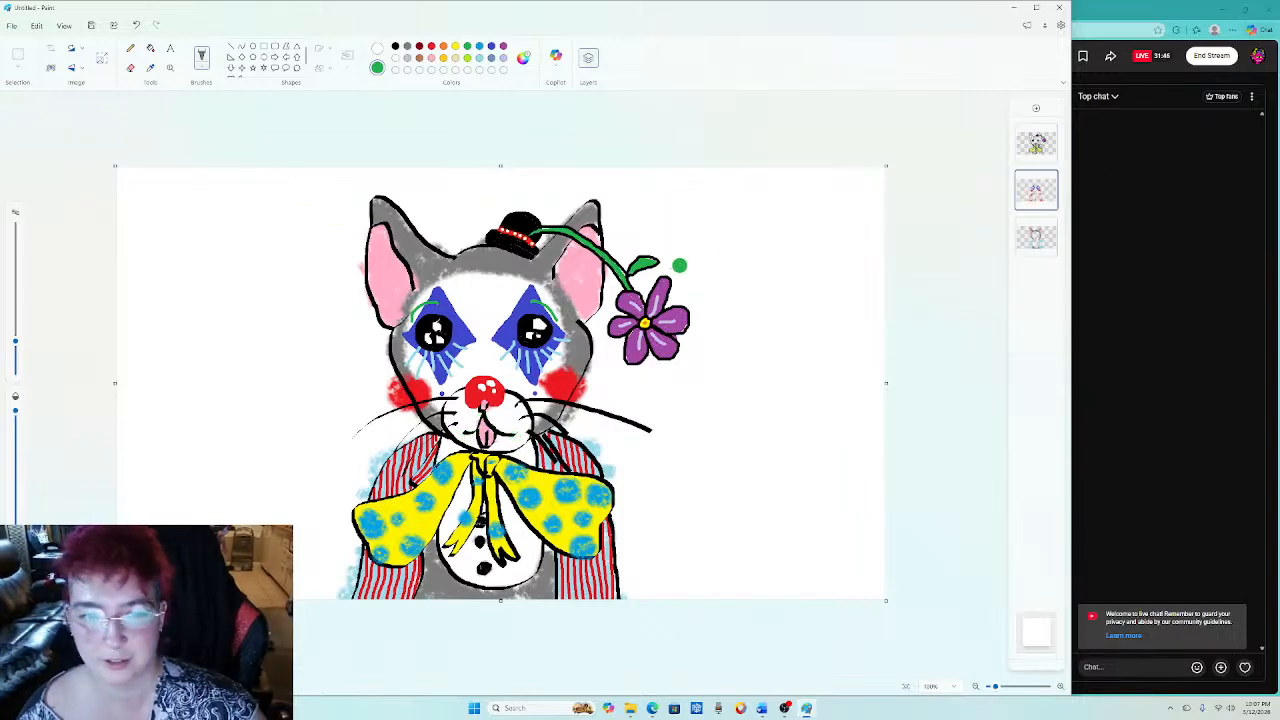
mouse_move(483, 411)
mouse_down()
mouse_move(460, 438)
mouse_move(480, 412)
mouse_move(495, 435)
mouse_move(520, 435)
mouse_move(480, 410)
mouse_up()
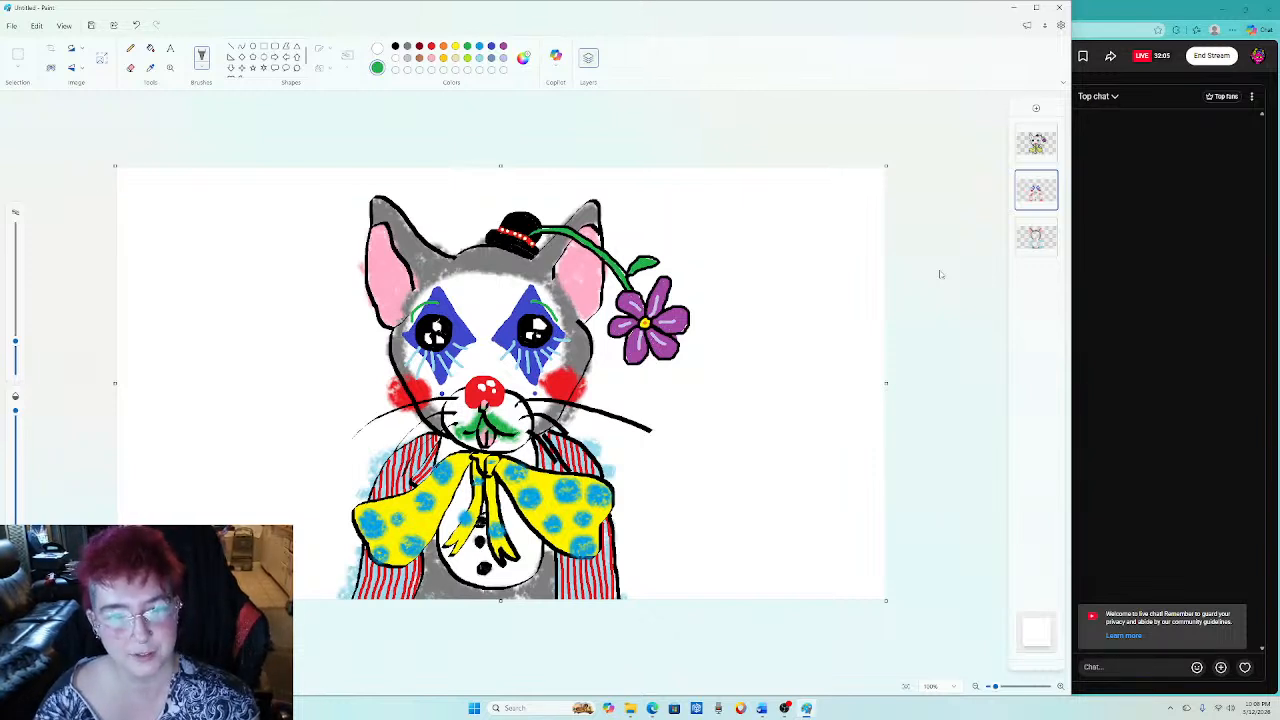
Add a new layer and move it beneath the three existing drawing layers.
click(1036, 107)
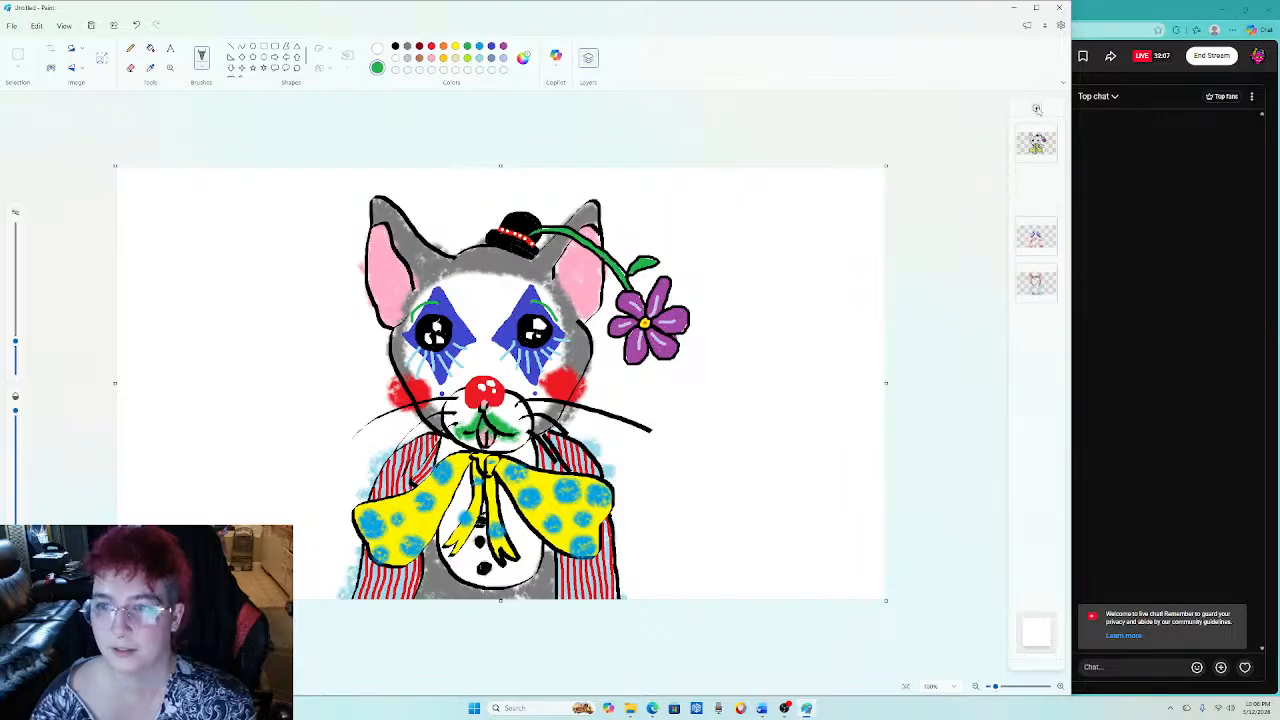
drag(1027, 197, 1024, 288)
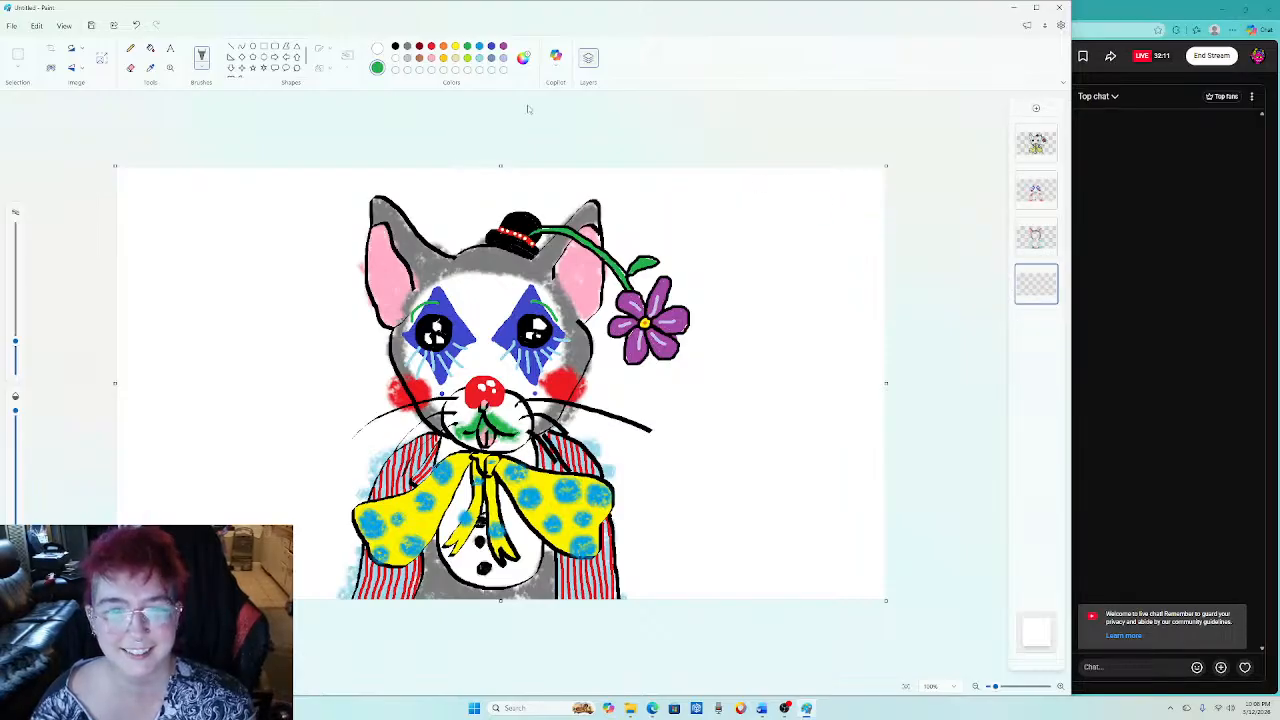
click(201, 72)
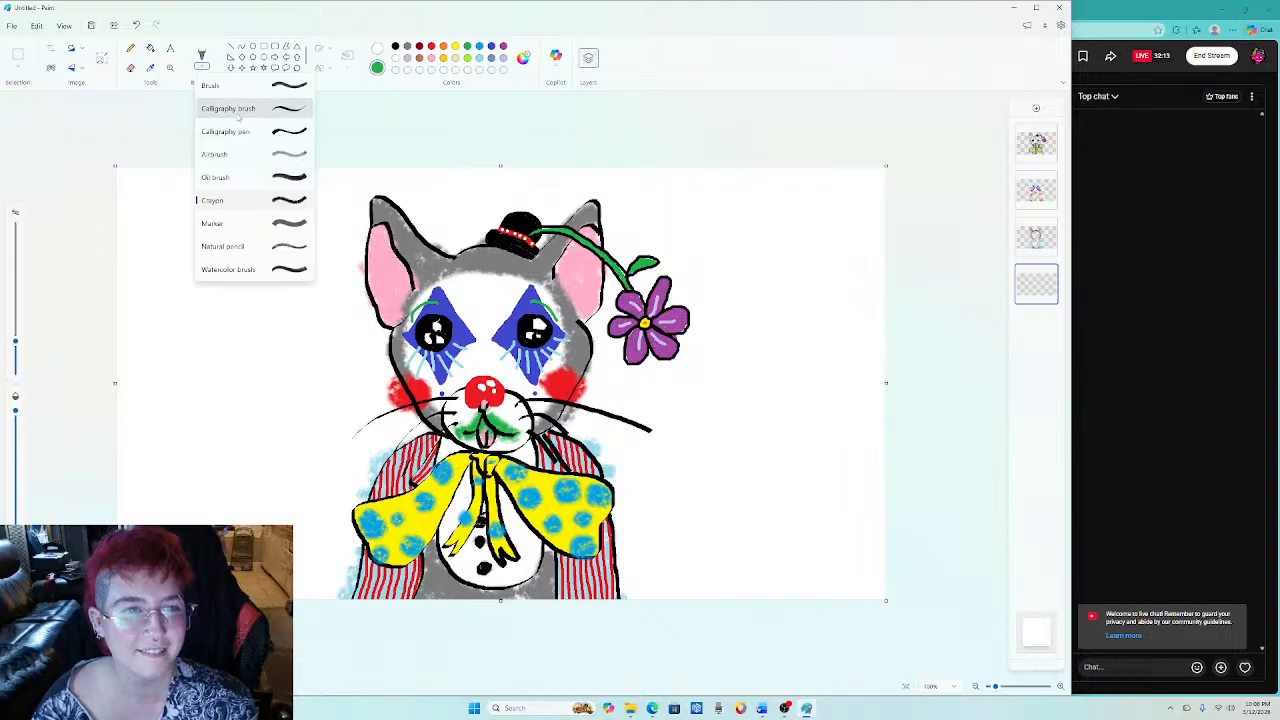
click(251, 200)
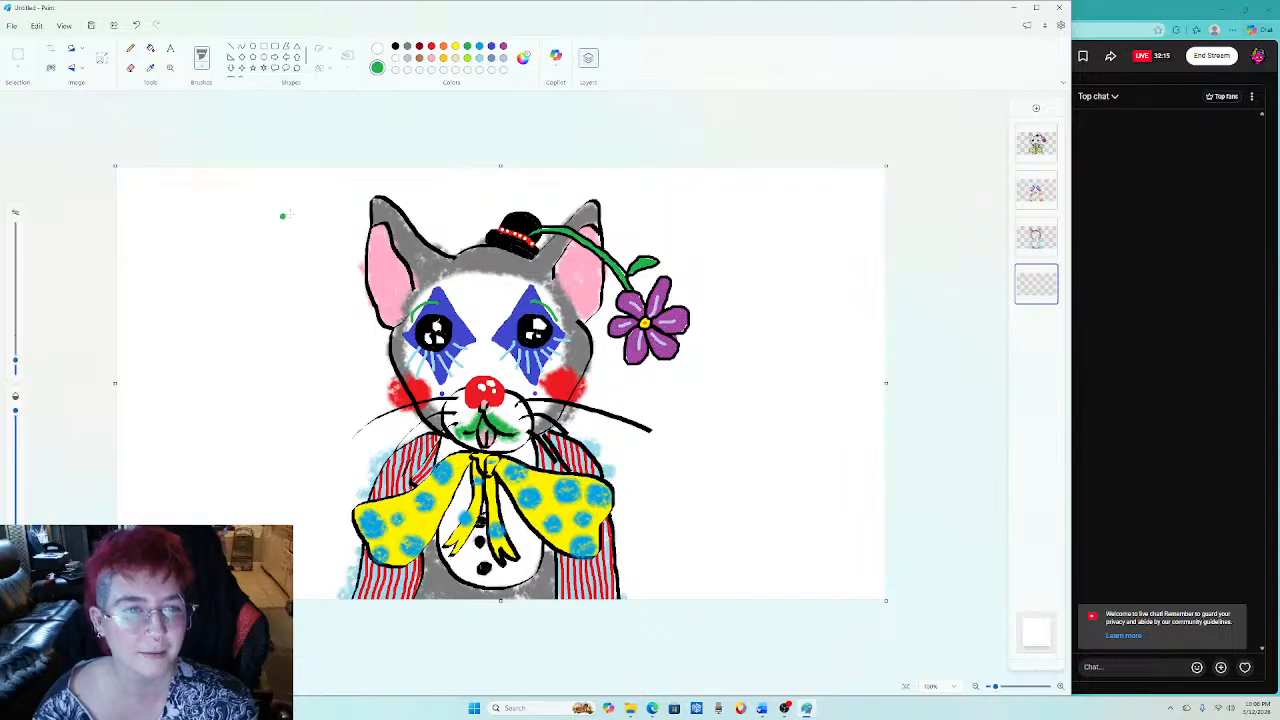
drag(300, 208, 226, 223)
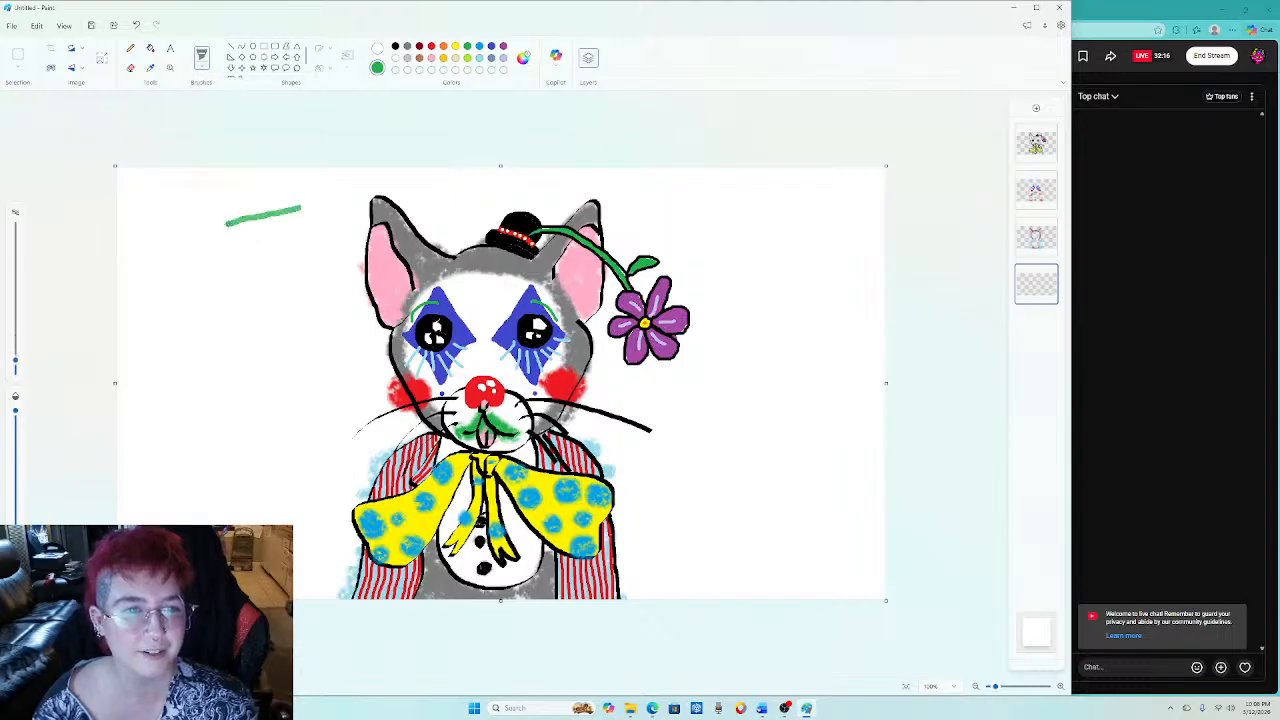
click(136, 25)
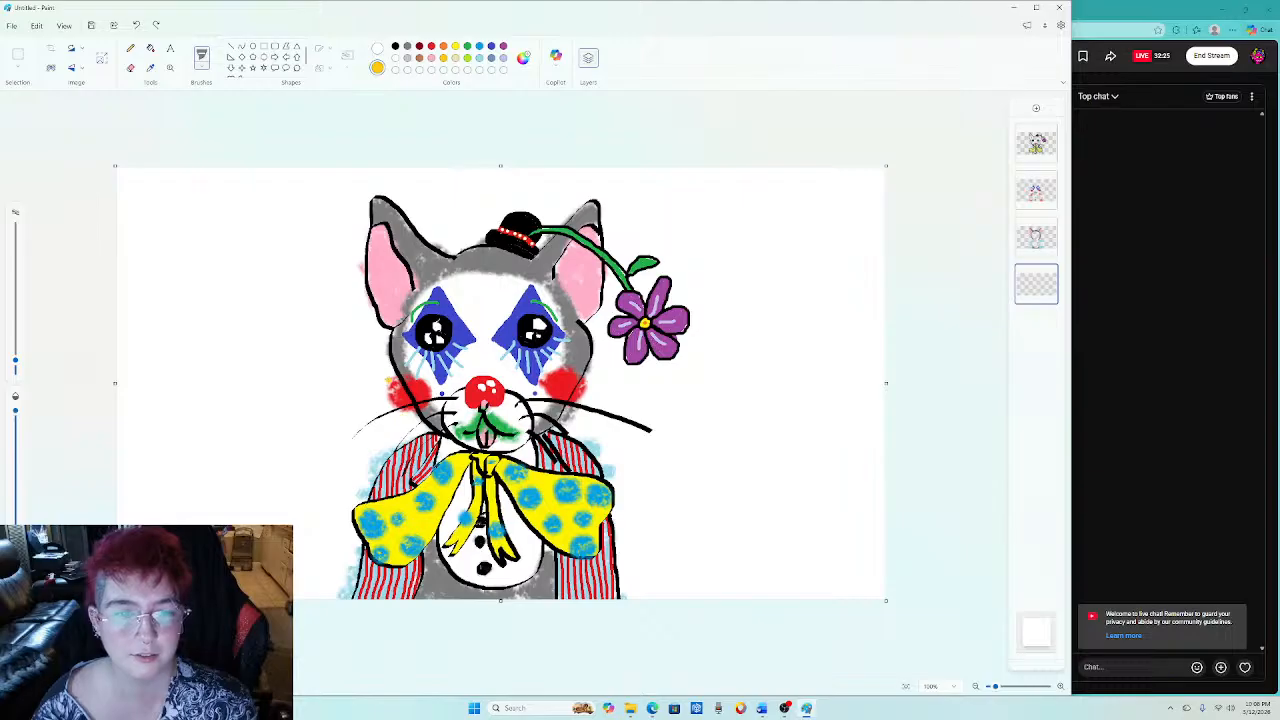
Outline eight gold ray wedges behind the animal with the Crayon, four fanning out on each side.
mouse_move(387, 372)
mouse_down()
mouse_move(180, 290)
mouse_move(160, 360)
mouse_move(168, 378)
mouse_move(354, 373)
mouse_move(346, 398)
mouse_move(168, 416)
mouse_move(180, 476)
mouse_move(358, 395)
mouse_move(372, 424)
mouse_move(216, 501)
mouse_move(240, 524)
mouse_up()
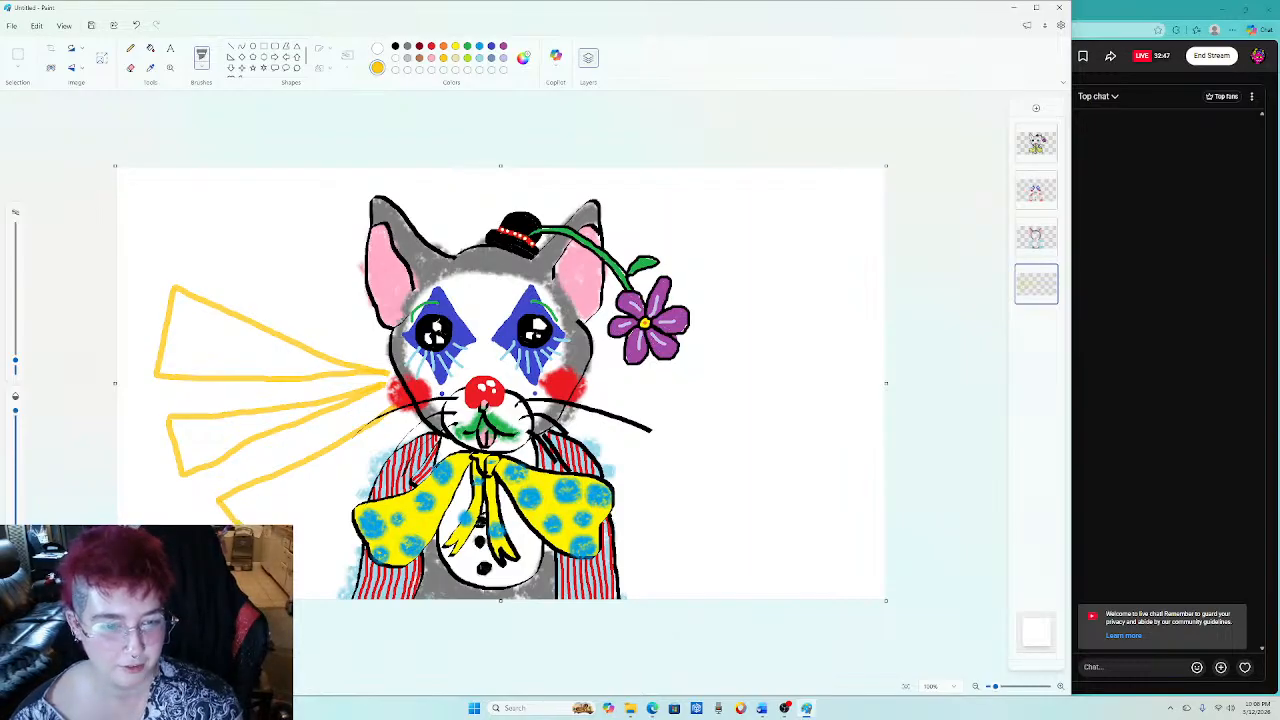
drag(292, 520, 376, 430)
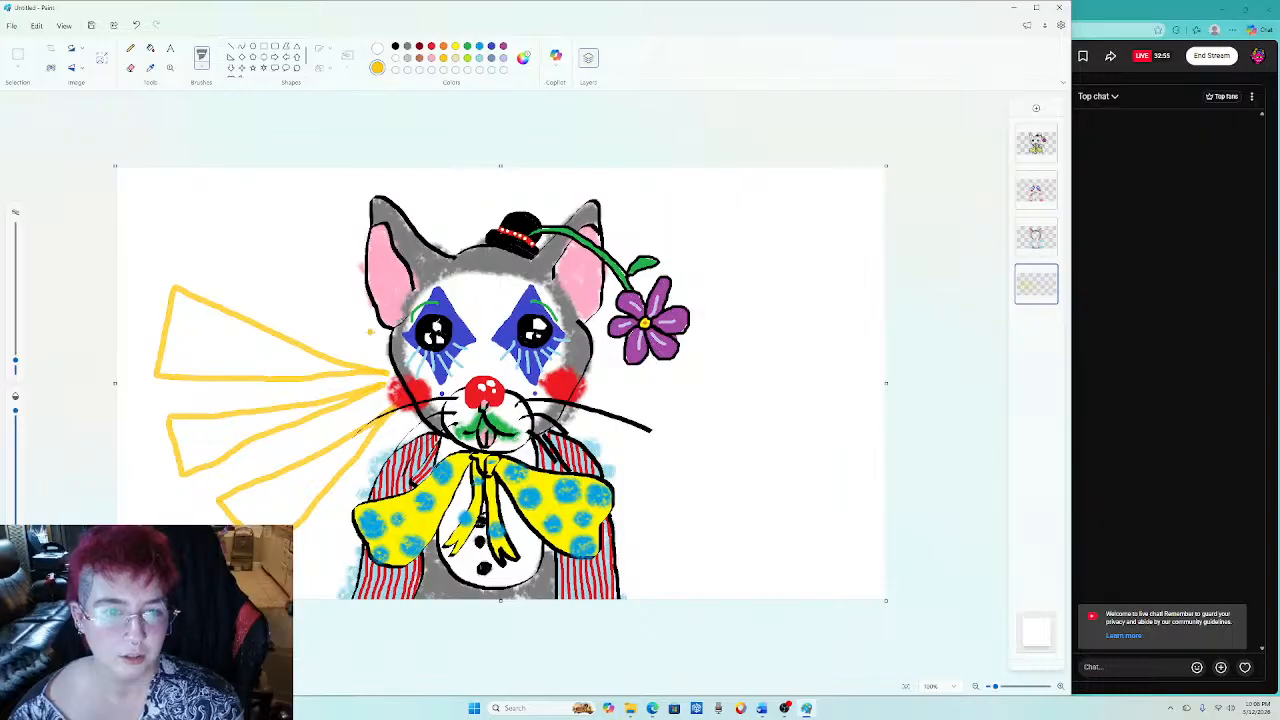
mouse_move(374, 334)
mouse_down()
mouse_move(217, 244)
mouse_move(258, 175)
mouse_move(376, 330)
mouse_up()
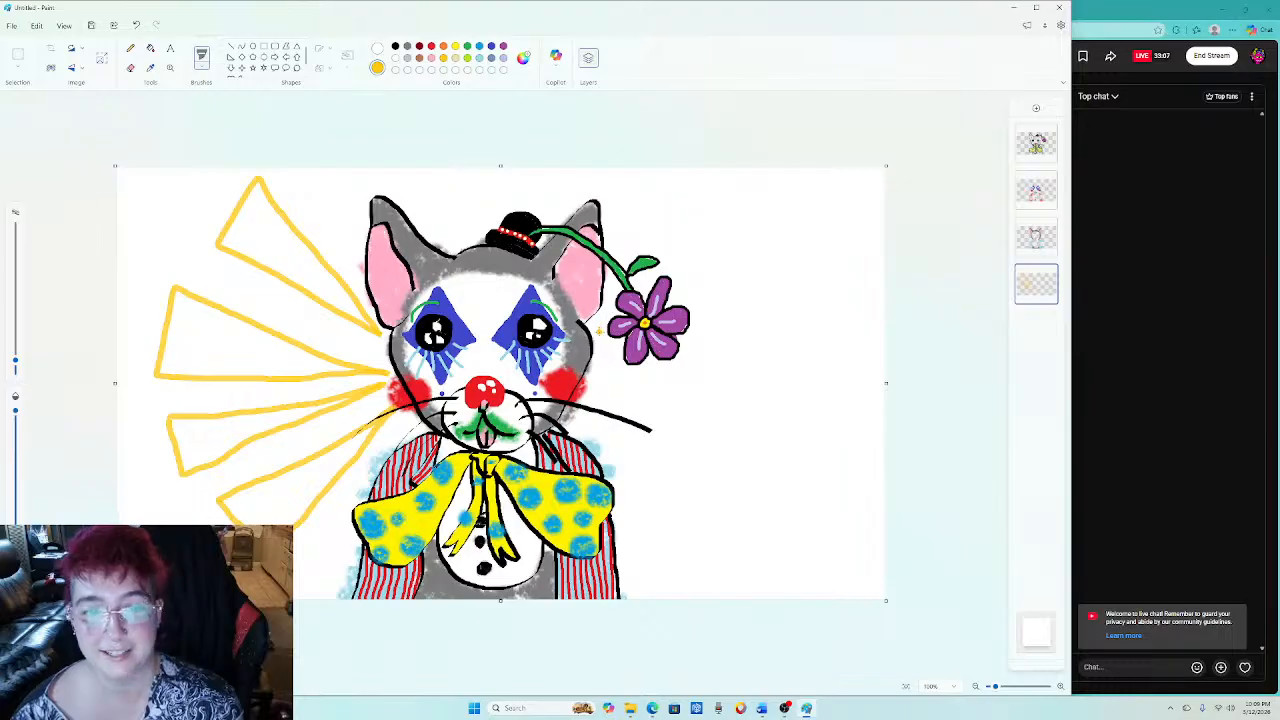
mouse_move(597, 326)
mouse_down()
mouse_move(776, 189)
mouse_move(802, 210)
mouse_move(821, 246)
mouse_move(762, 282)
mouse_move(680, 302)
mouse_up()
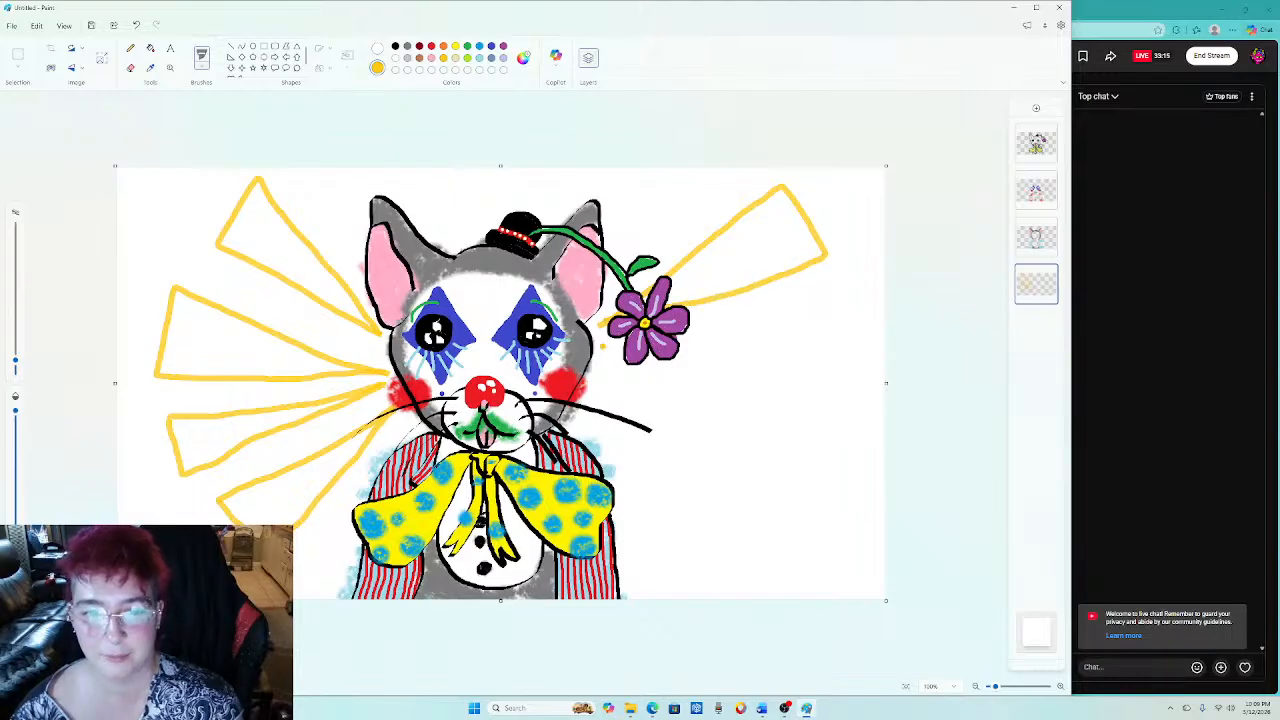
mouse_move(604, 342)
mouse_down()
mouse_move(854, 294)
mouse_move(855, 382)
mouse_move(661, 344)
mouse_move(602, 365)
mouse_move(825, 406)
mouse_move(775, 502)
mouse_move(610, 372)
mouse_up()
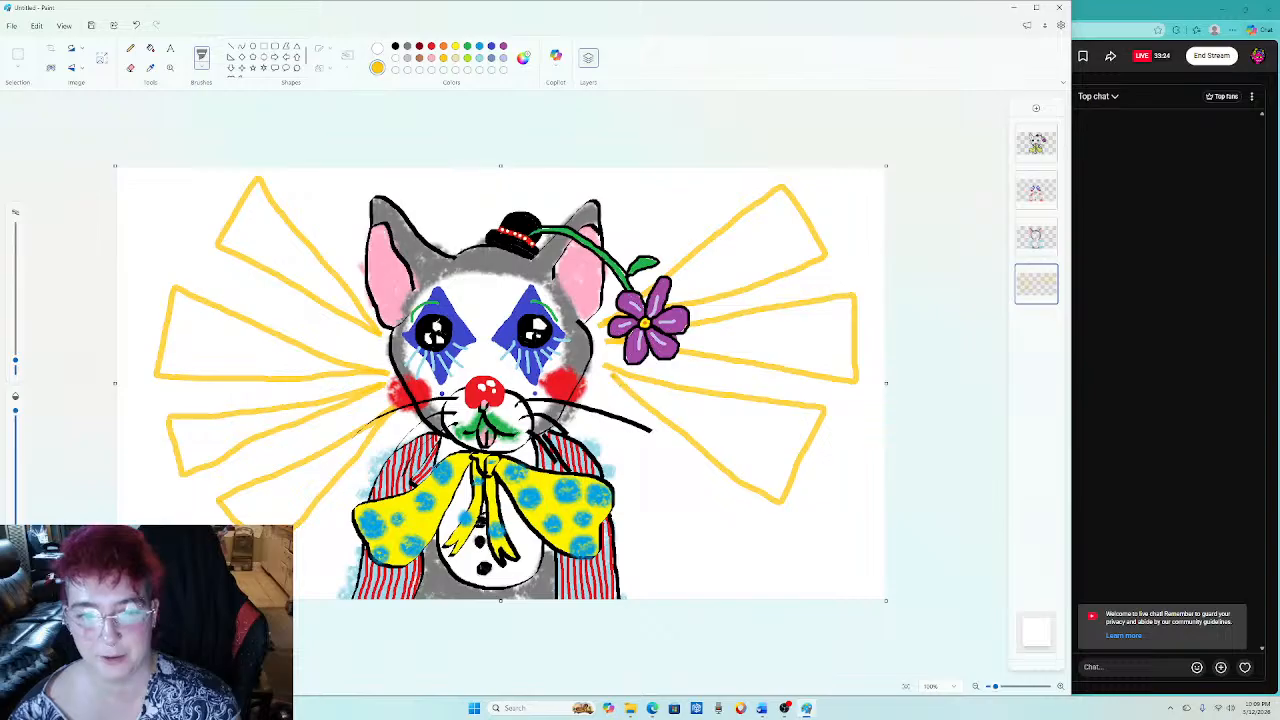
mouse_move(600, 406)
mouse_down()
mouse_move(657, 460)
mouse_move(738, 510)
mouse_up()
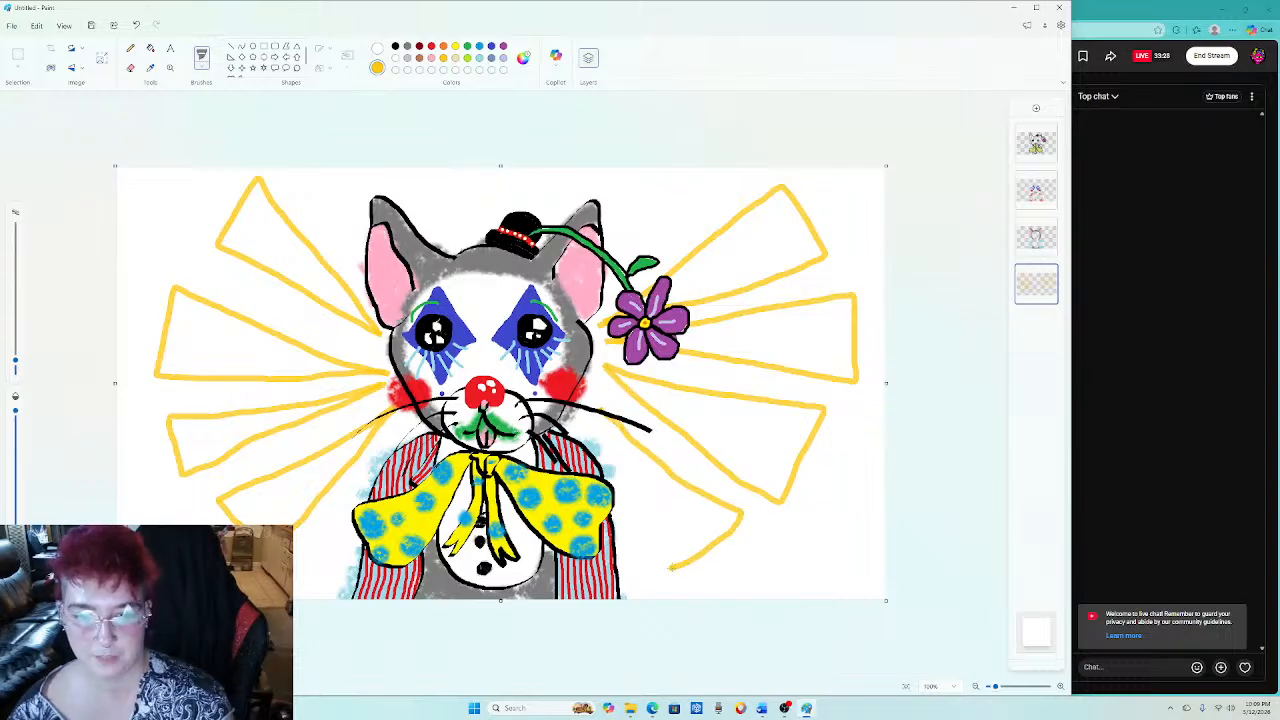
drag(660, 538, 614, 424)
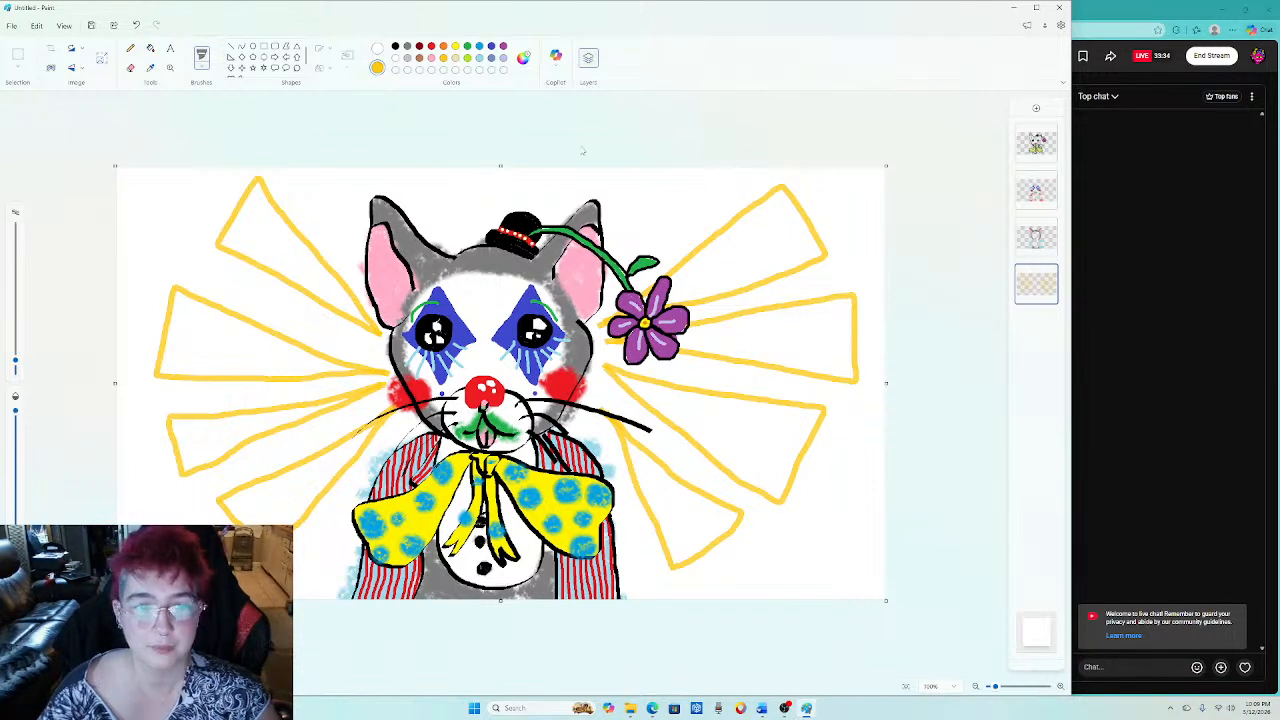
Fill all eight rays with gold and the surrounding background with lavender.
click(150, 47)
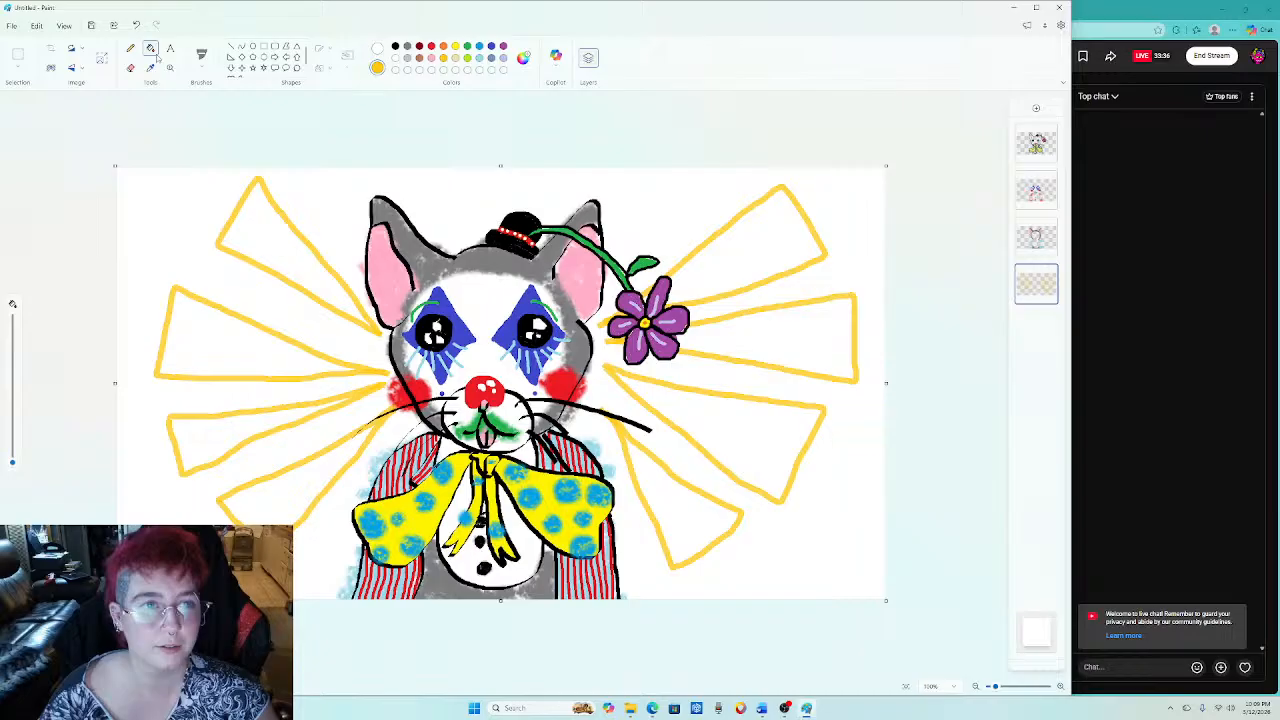
click(267, 225)
click(217, 320)
click(210, 440)
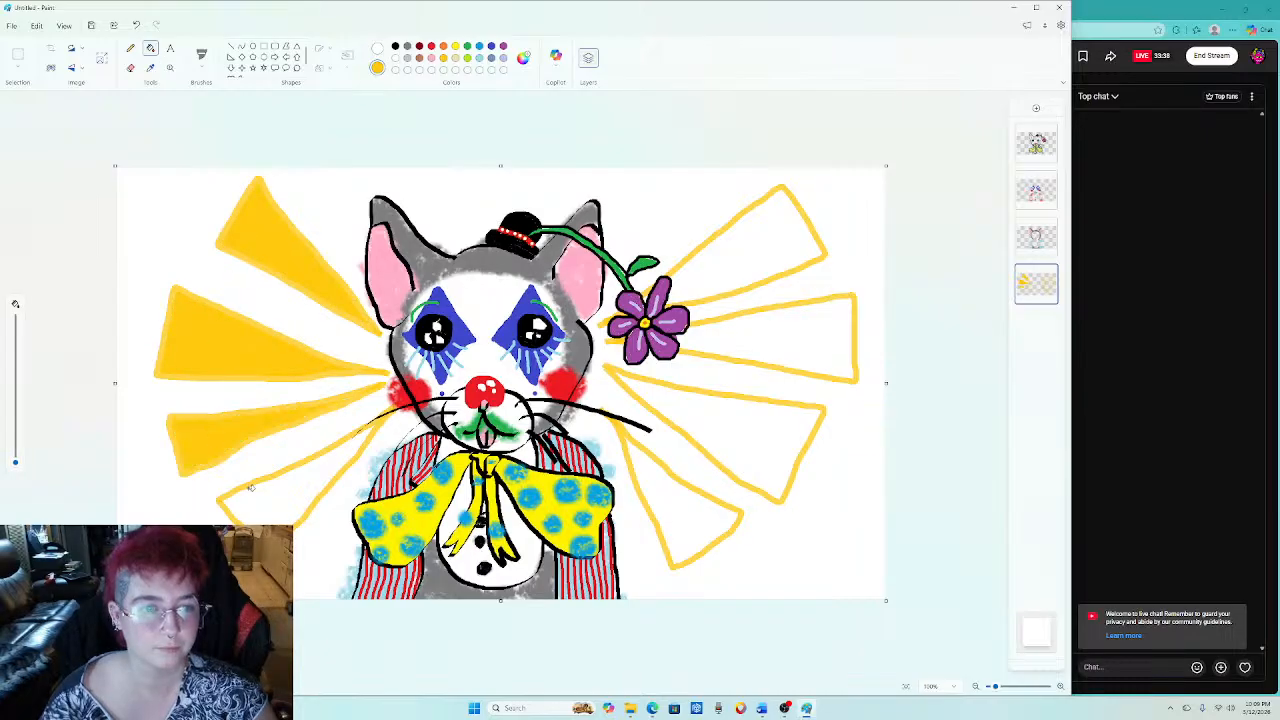
click(252, 490)
click(652, 506)
click(733, 450)
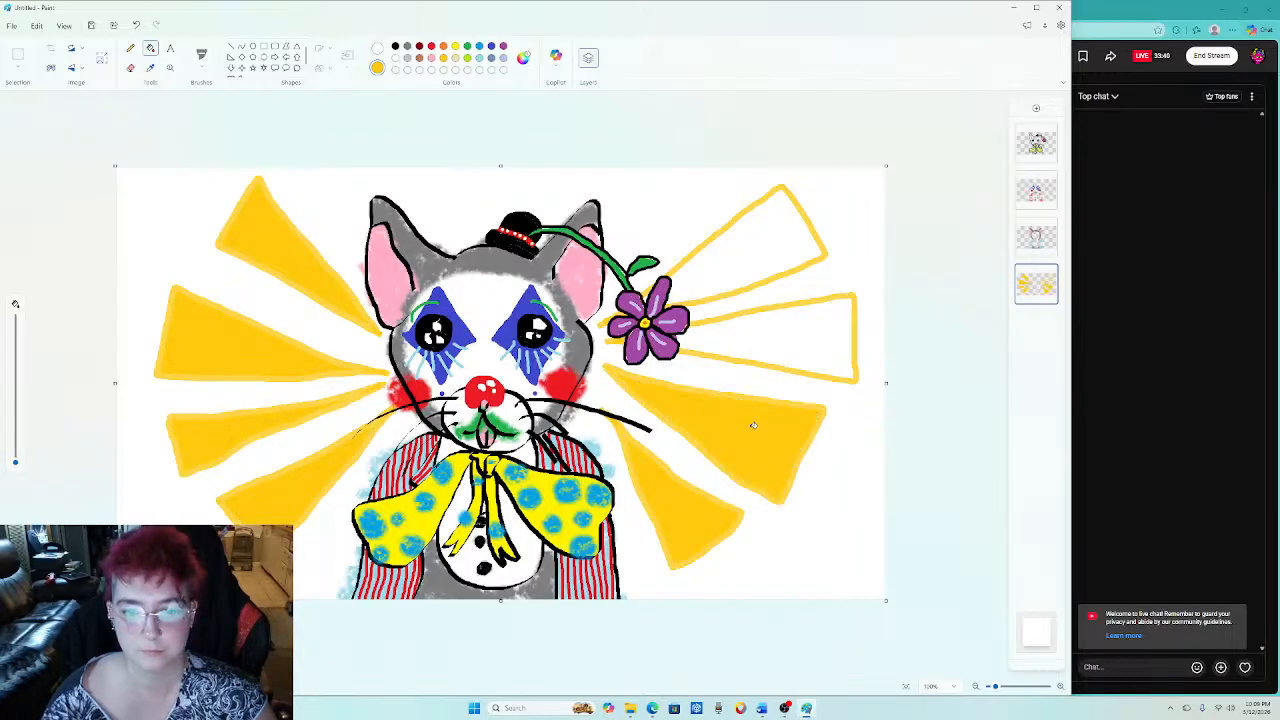
click(806, 342)
click(758, 256)
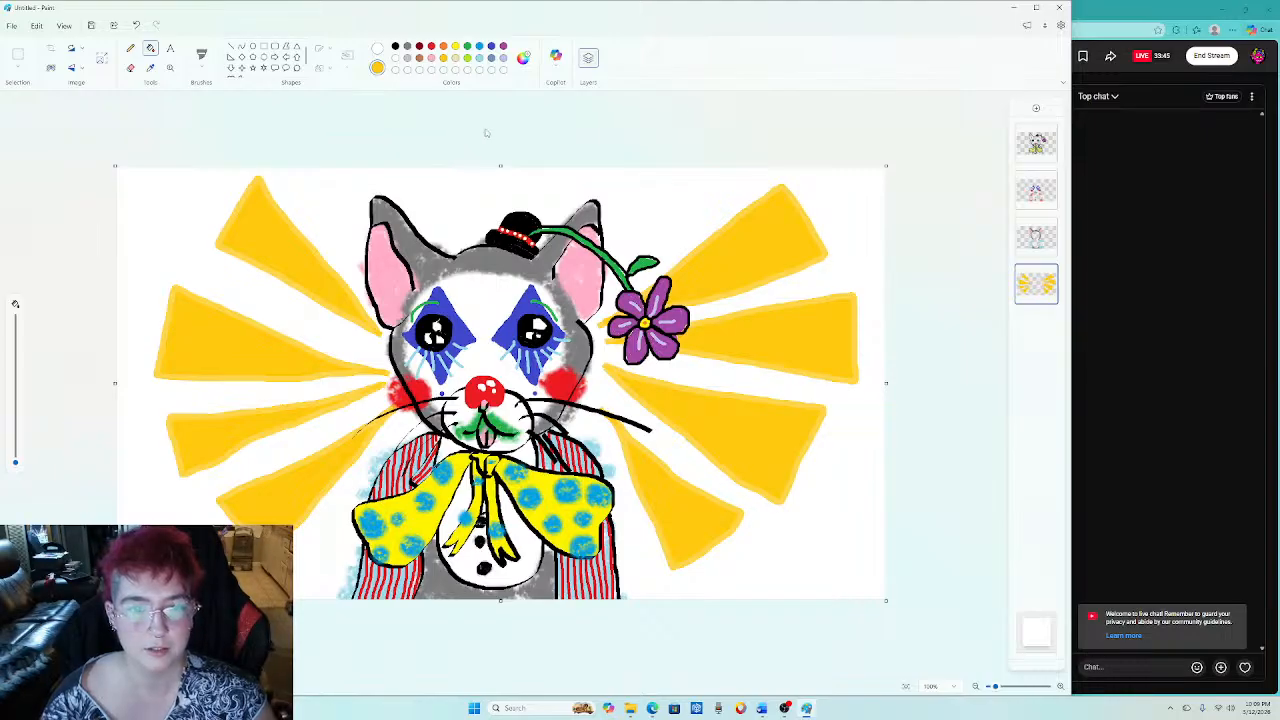
click(478, 182)
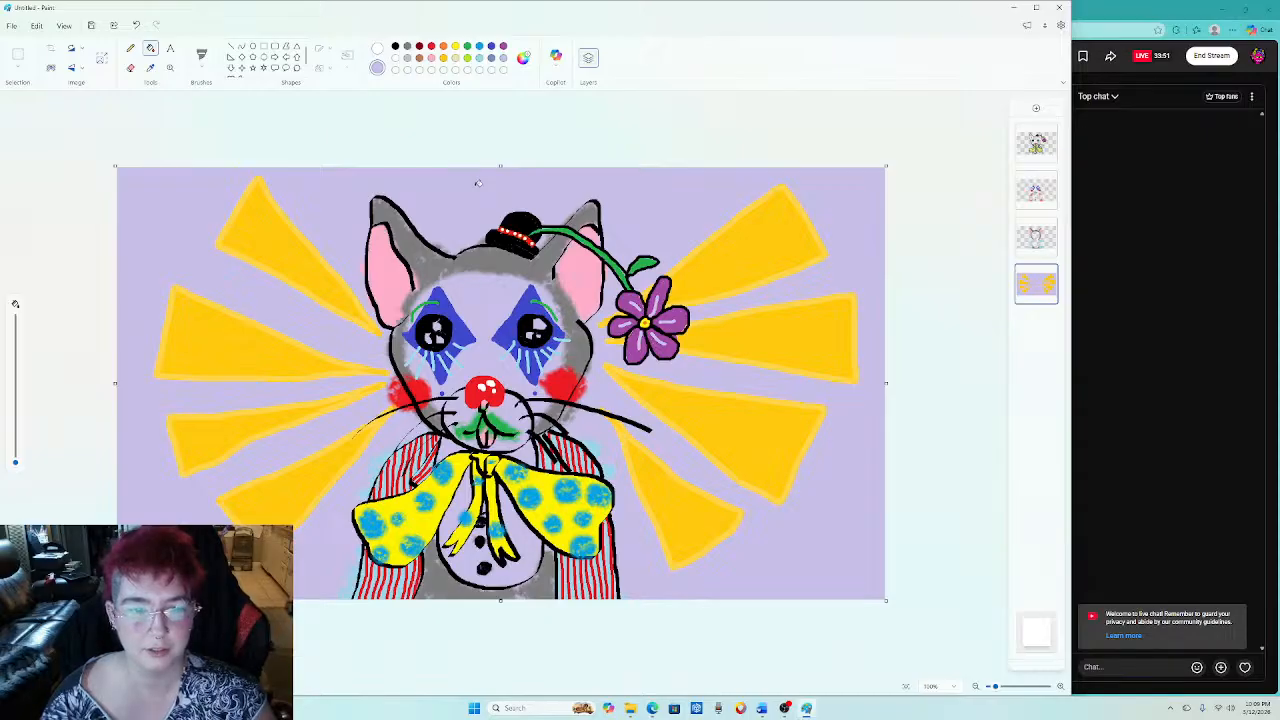
Paint the face, muzzle and bib white with the Crayon on the background layer, covering the lavender showing through.
click(201, 58)
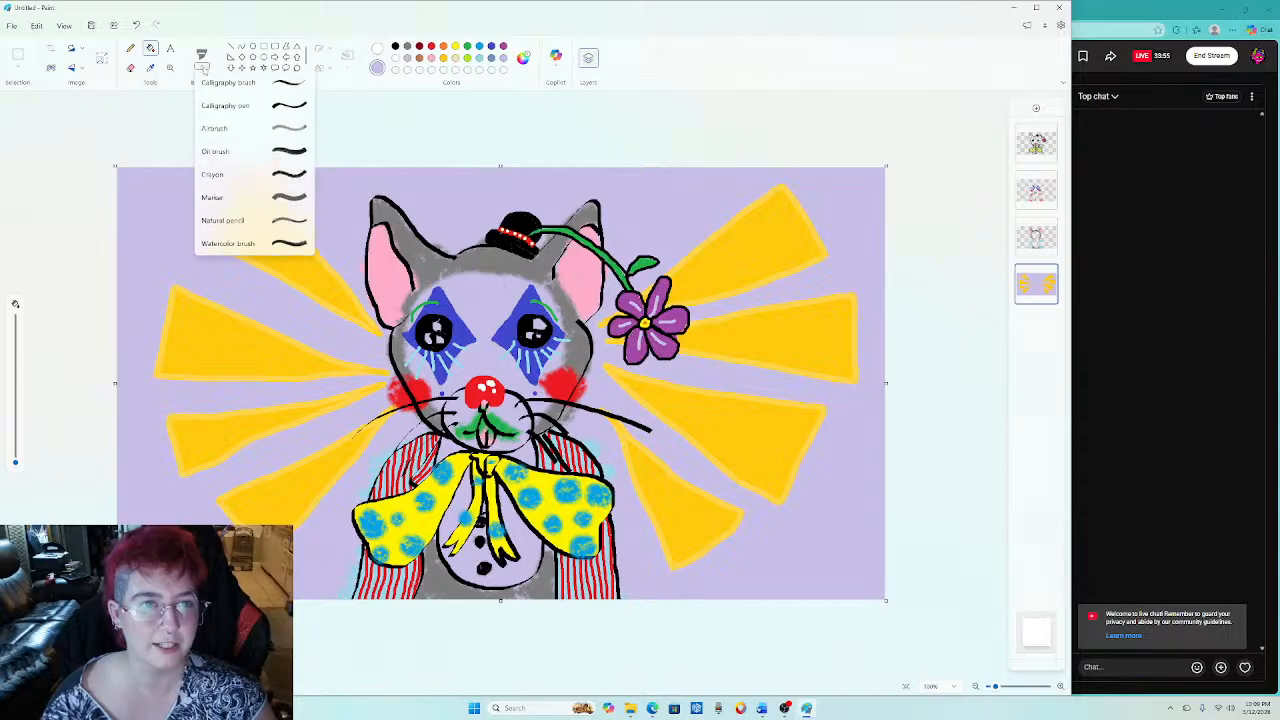
click(245, 202)
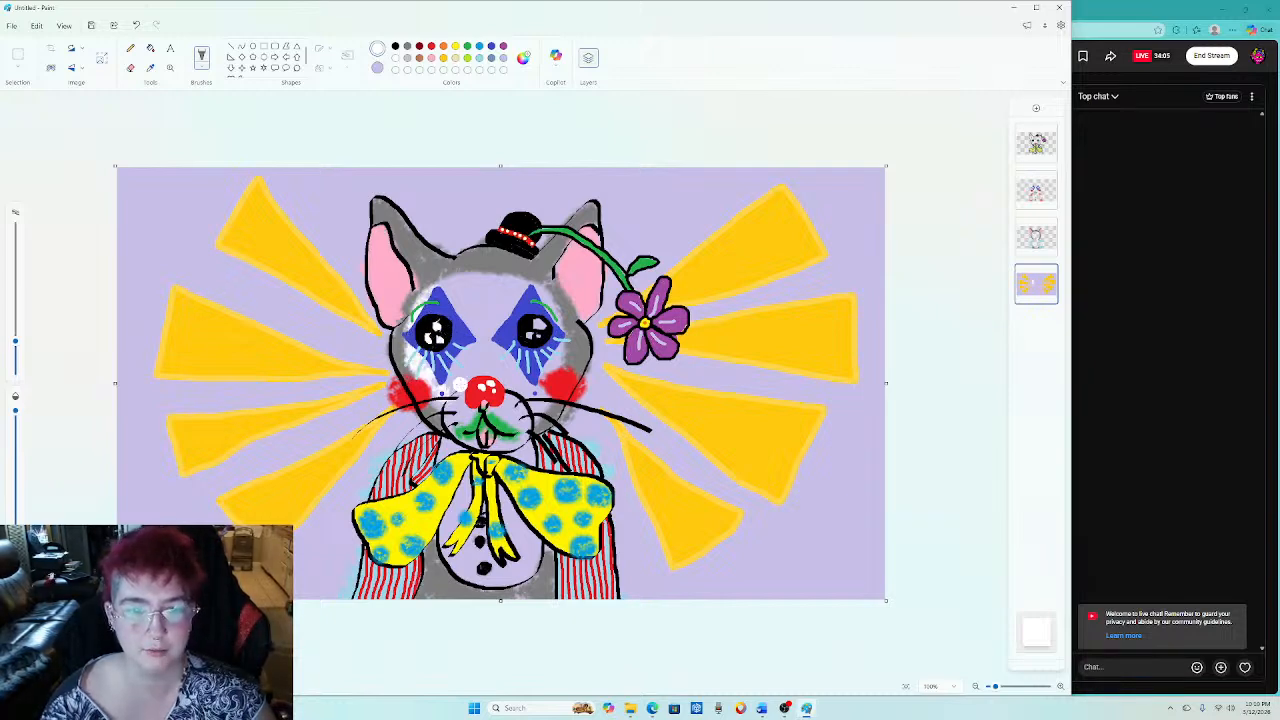
mouse_move(488, 362)
mouse_down()
mouse_move(436, 382)
mouse_move(494, 356)
mouse_move(470, 306)
mouse_move(418, 300)
mouse_move(484, 282)
mouse_move(456, 277)
mouse_move(446, 303)
mouse_move(530, 294)
mouse_up()
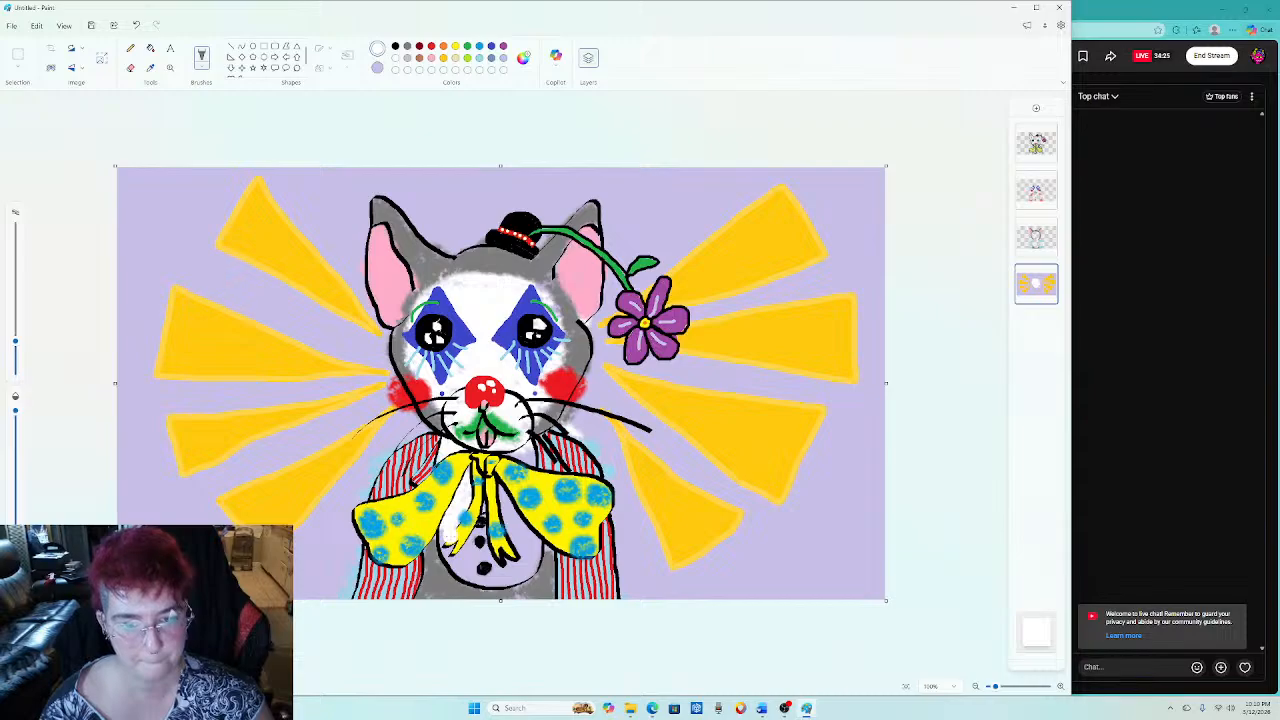
mouse_move(448, 559)
mouse_down()
mouse_move(490, 580)
mouse_move(456, 548)
mouse_move(510, 563)
mouse_move(505, 585)
mouse_move(525, 568)
mouse_move(530, 555)
mouse_move(495, 520)
mouse_move(508, 510)
mouse_move(509, 536)
mouse_move(492, 536)
mouse_move(486, 507)
mouse_move(535, 545)
mouse_up()
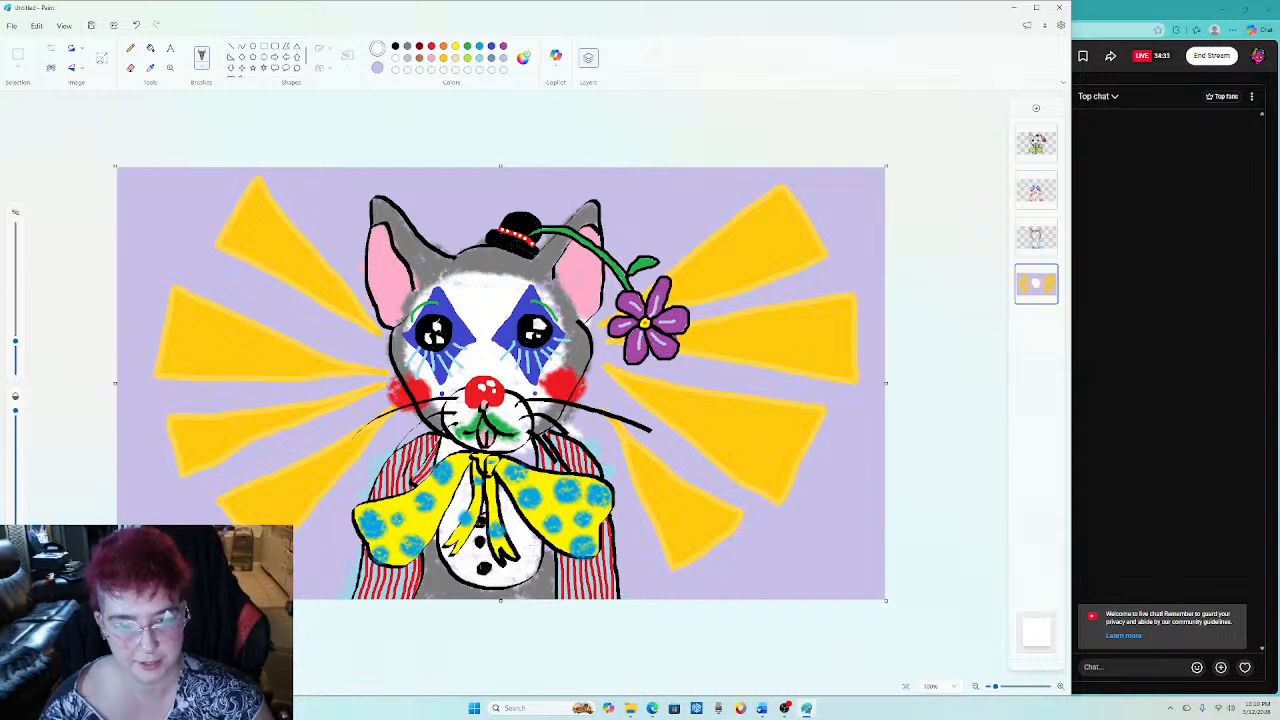
mouse_move(458, 550)
mouse_down()
mouse_move(502, 468)
mouse_move(527, 466)
mouse_move(475, 474)
mouse_move(485, 572)
mouse_up()
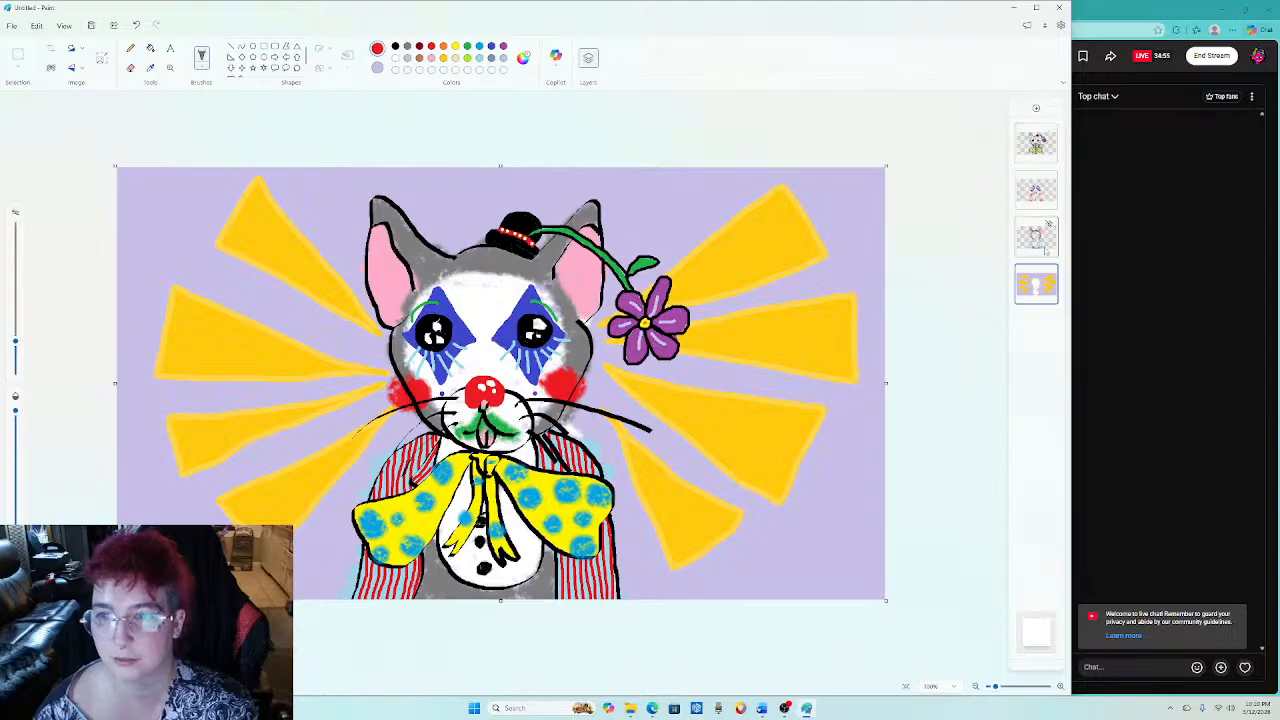
Shade the inside of both ears with a darkened pink Crayon on the layer above the background, undoing the red stroke tried first.
click(1036, 237)
mouse_move(592, 240)
mouse_down()
mouse_move(581, 236)
mouse_move(566, 284)
mouse_move(567, 252)
mouse_move(598, 236)
mouse_up()
click(137, 25)
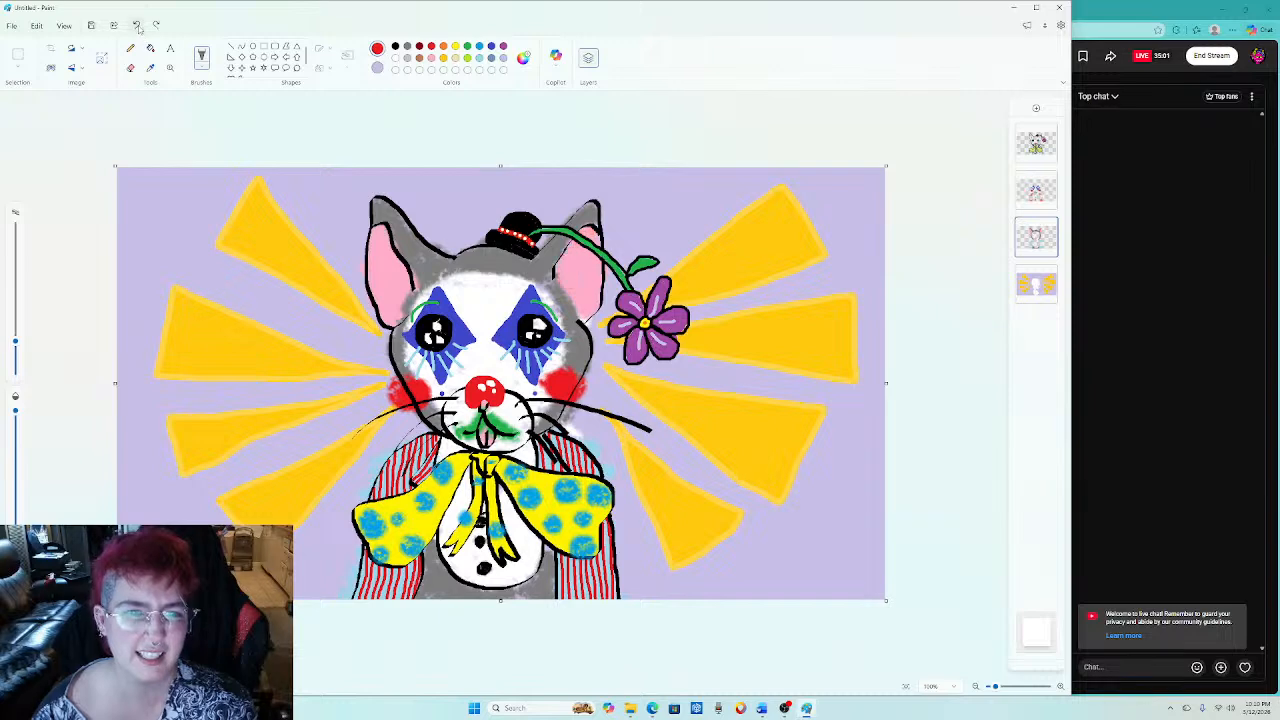
click(523, 57)
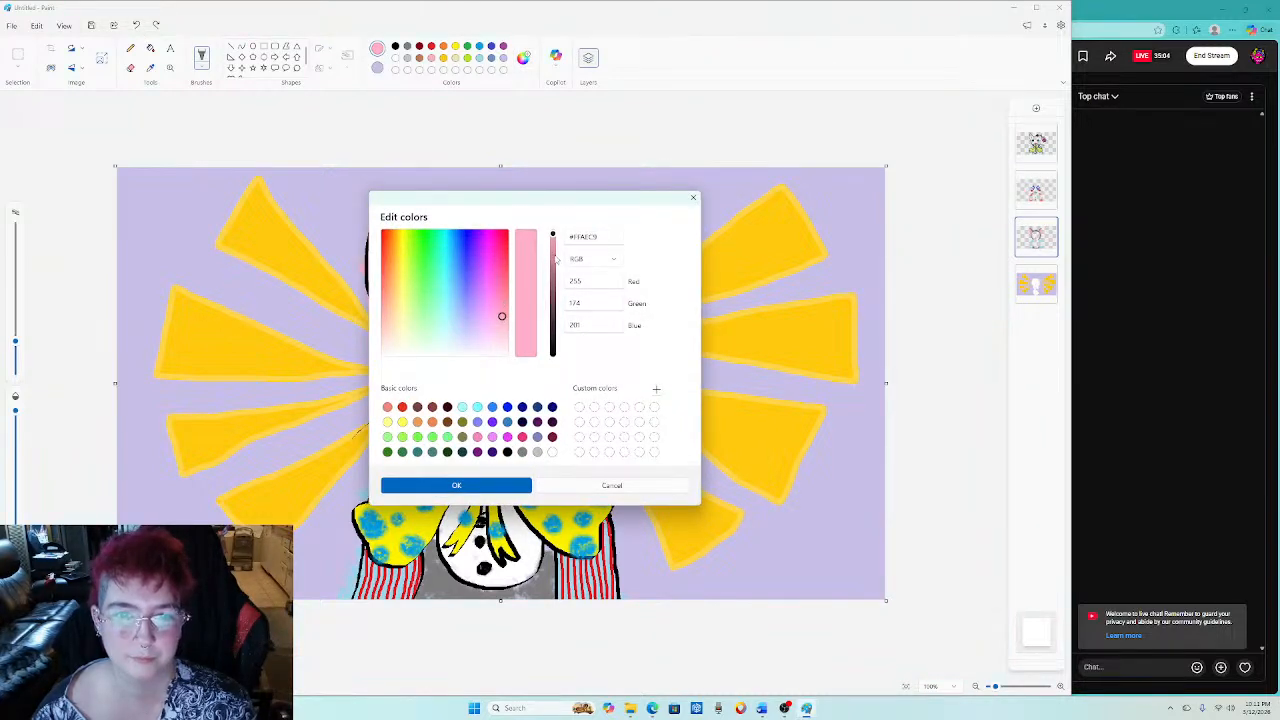
click(555, 256)
click(529, 484)
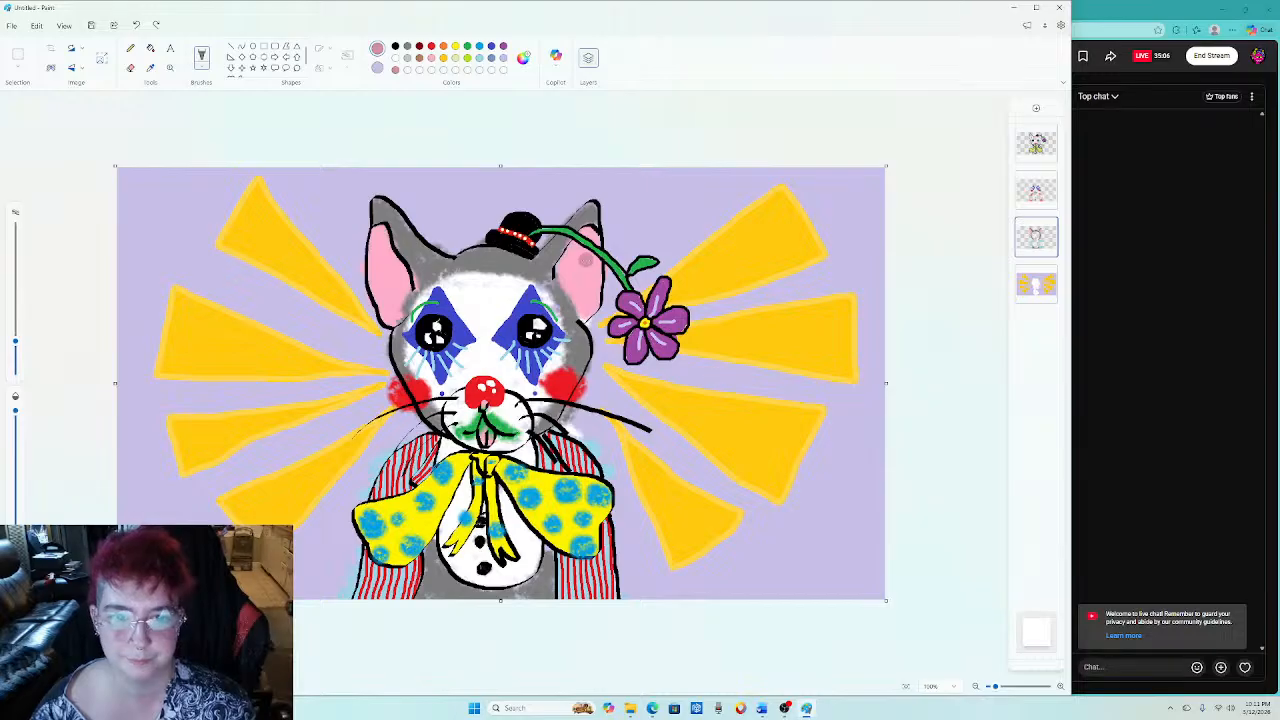
mouse_move(582, 299)
mouse_down()
mouse_move(569, 276)
mouse_move(584, 236)
mouse_move(562, 270)
mouse_move(565, 298)
mouse_move(586, 291)
mouse_up()
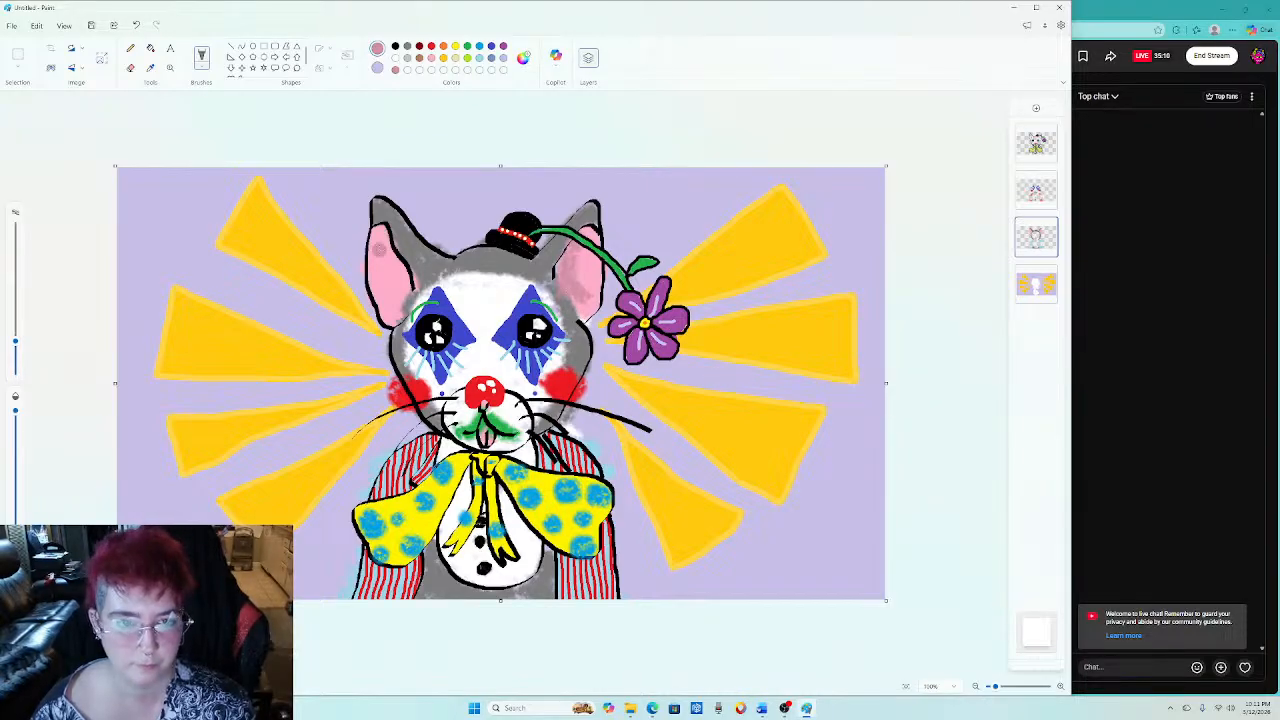
mouse_move(380, 250)
mouse_down()
mouse_move(376, 238)
mouse_move(400, 296)
mouse_move(388, 232)
mouse_move(380, 250)
mouse_up()
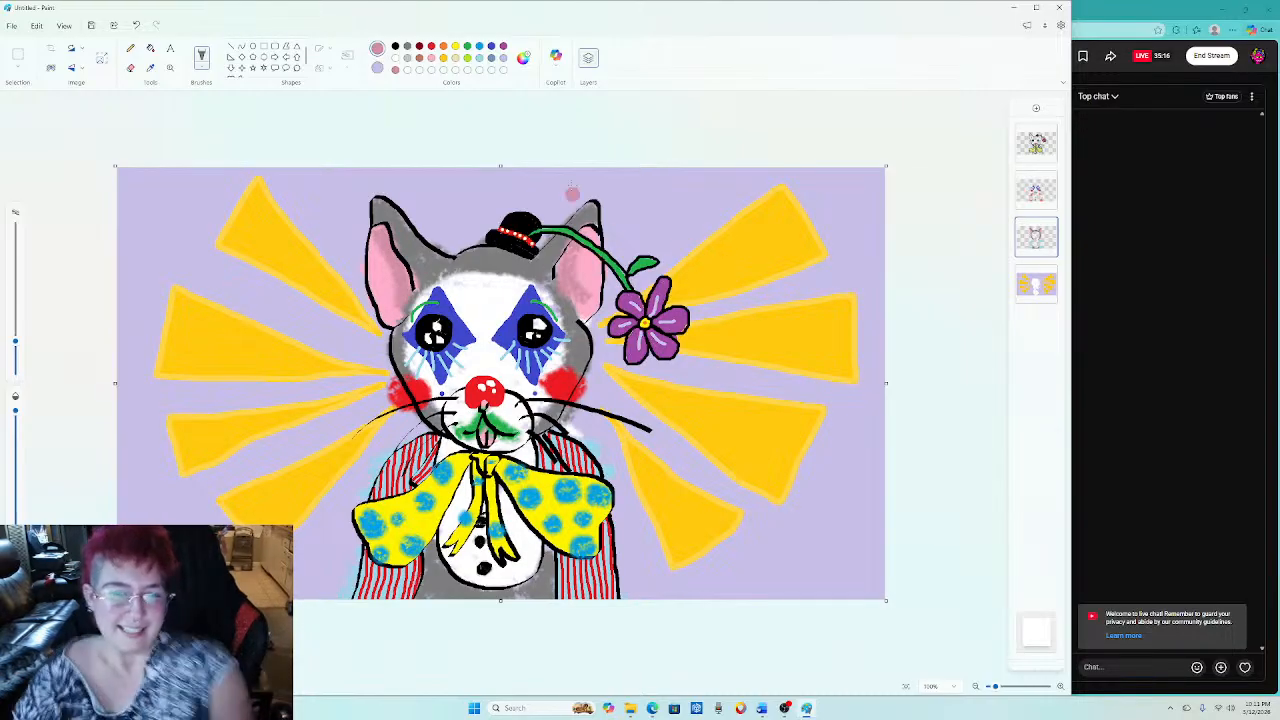
Shade the edge of the nose with a darkened red Crayon on the top layer and touch up the hat's band.
click(431, 47)
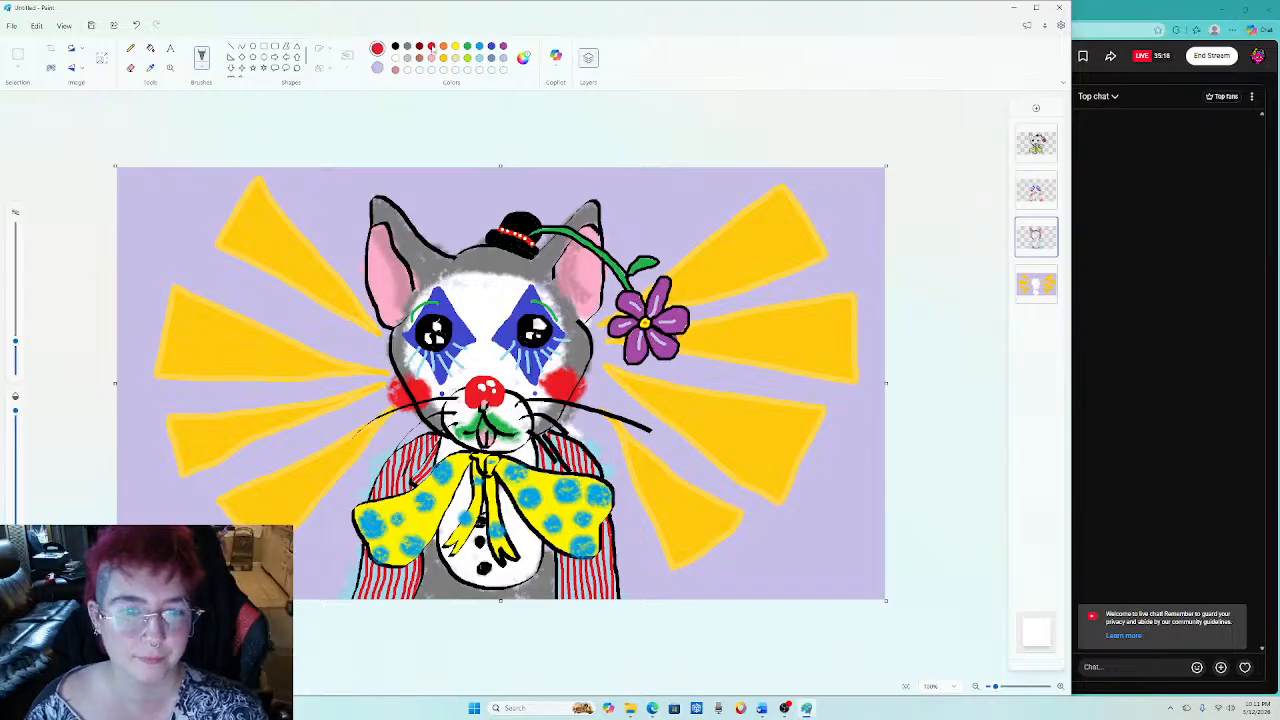
click(523, 57)
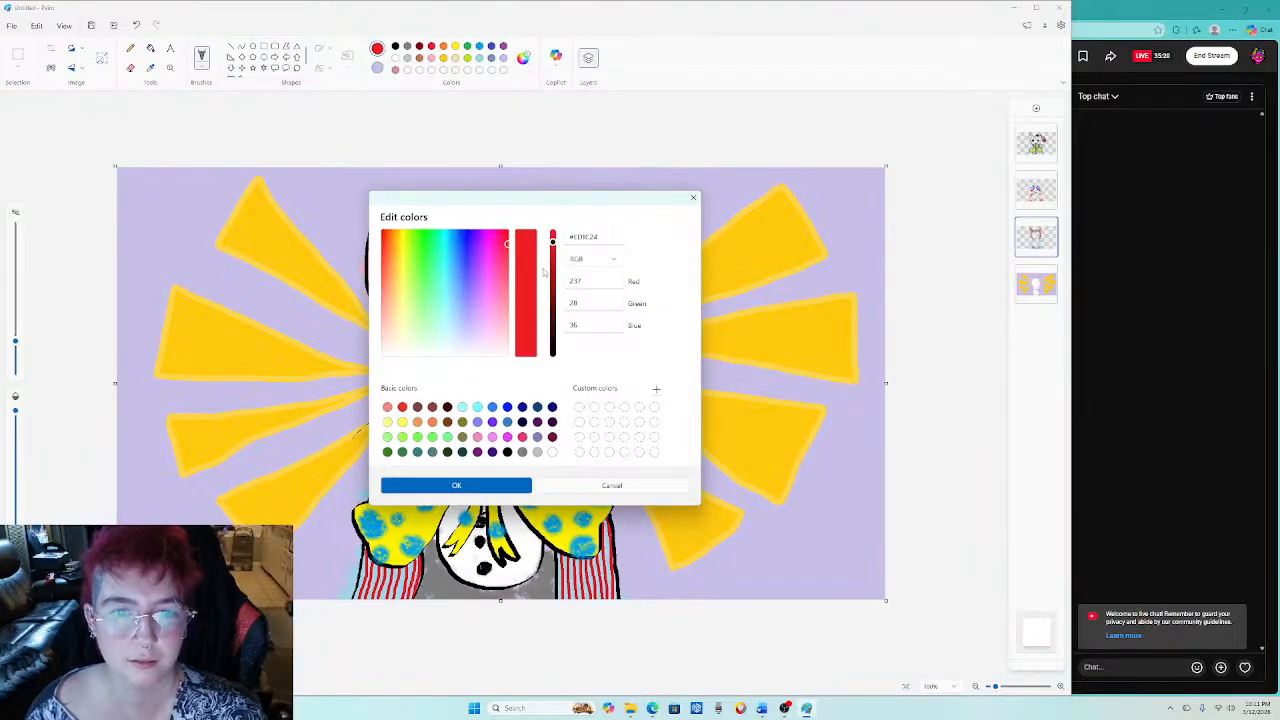
click(553, 268)
click(470, 485)
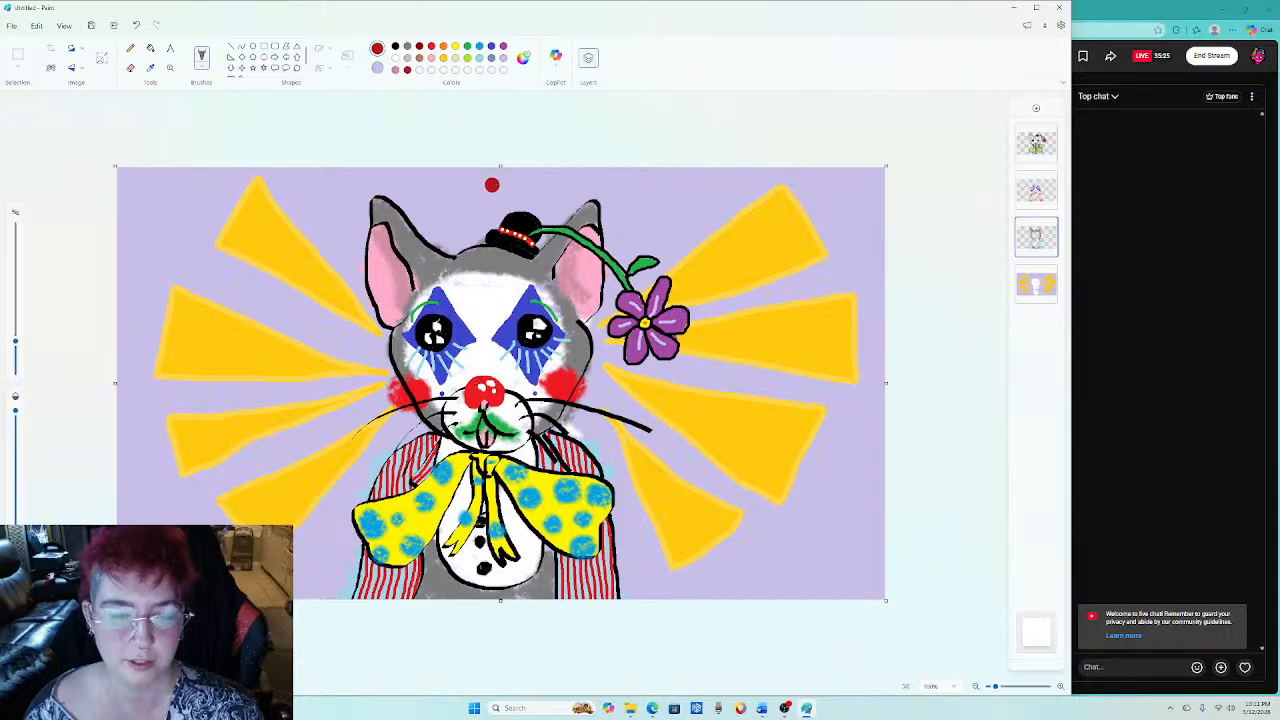
click(1046, 134)
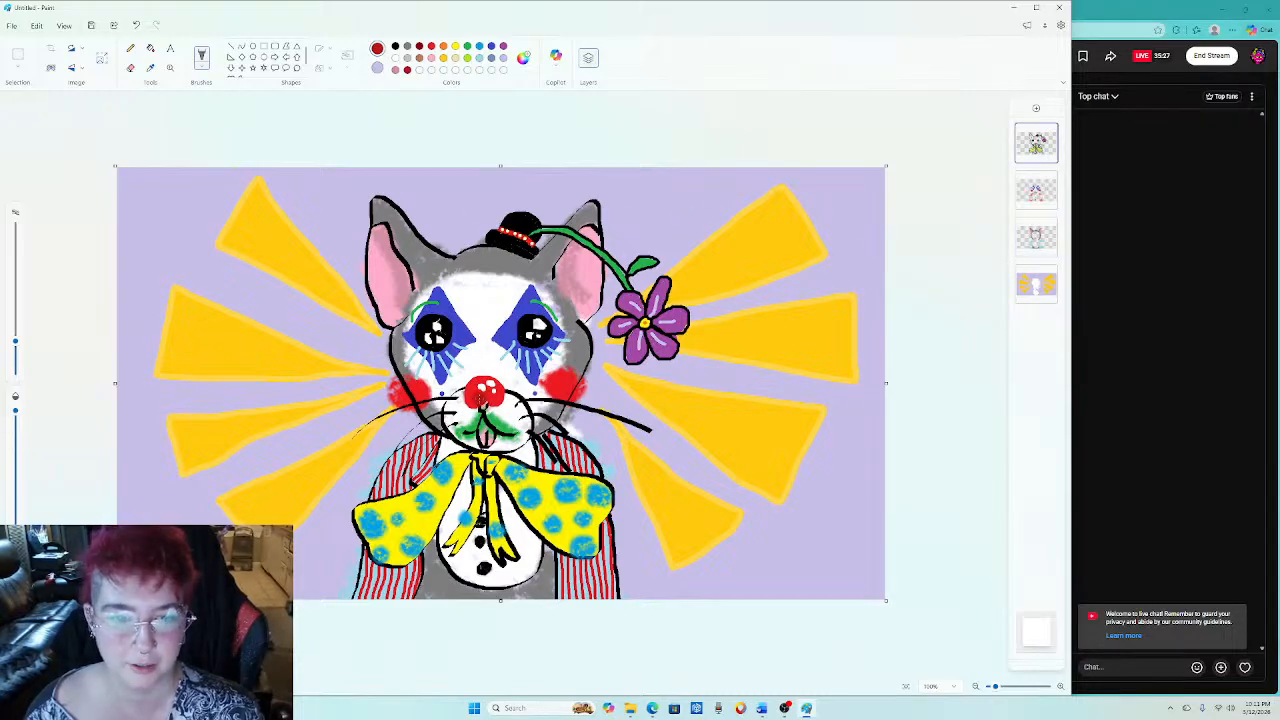
drag(469, 394, 468, 382)
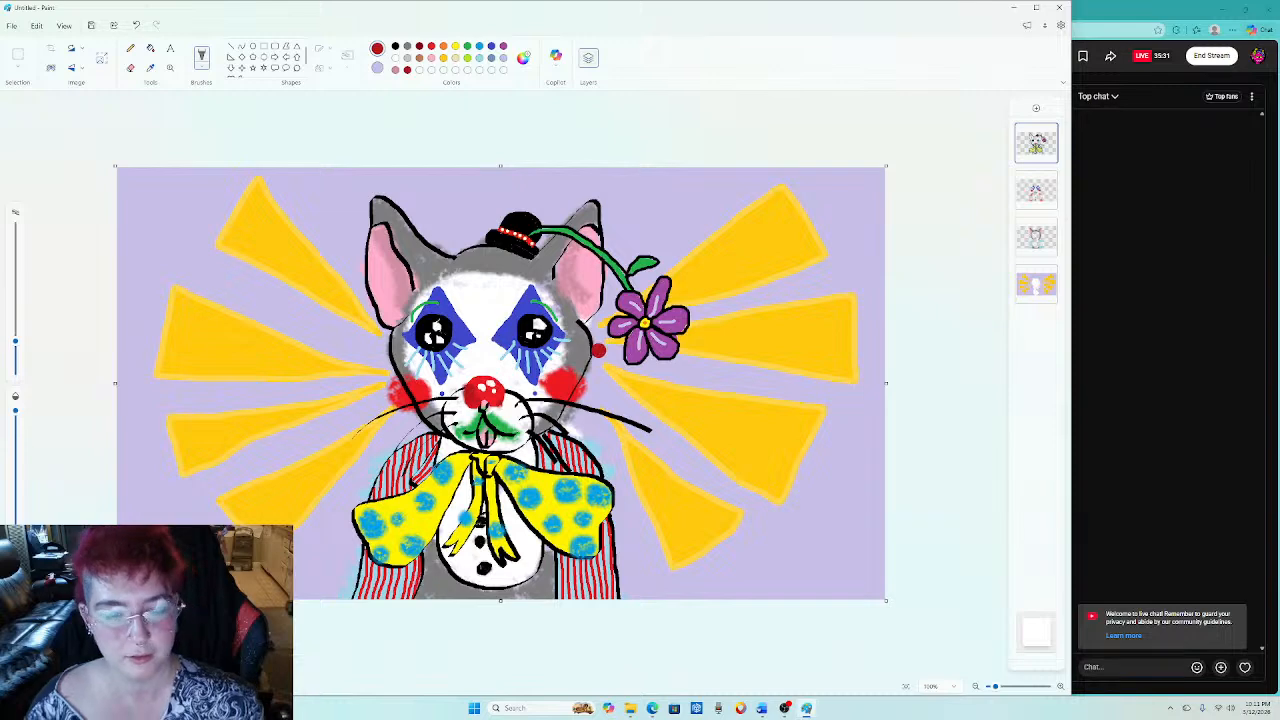
click(535, 230)
Colour the tongue pink and extend the blue make-up around both eyes with the Crayon on the second layer.
click(490, 444)
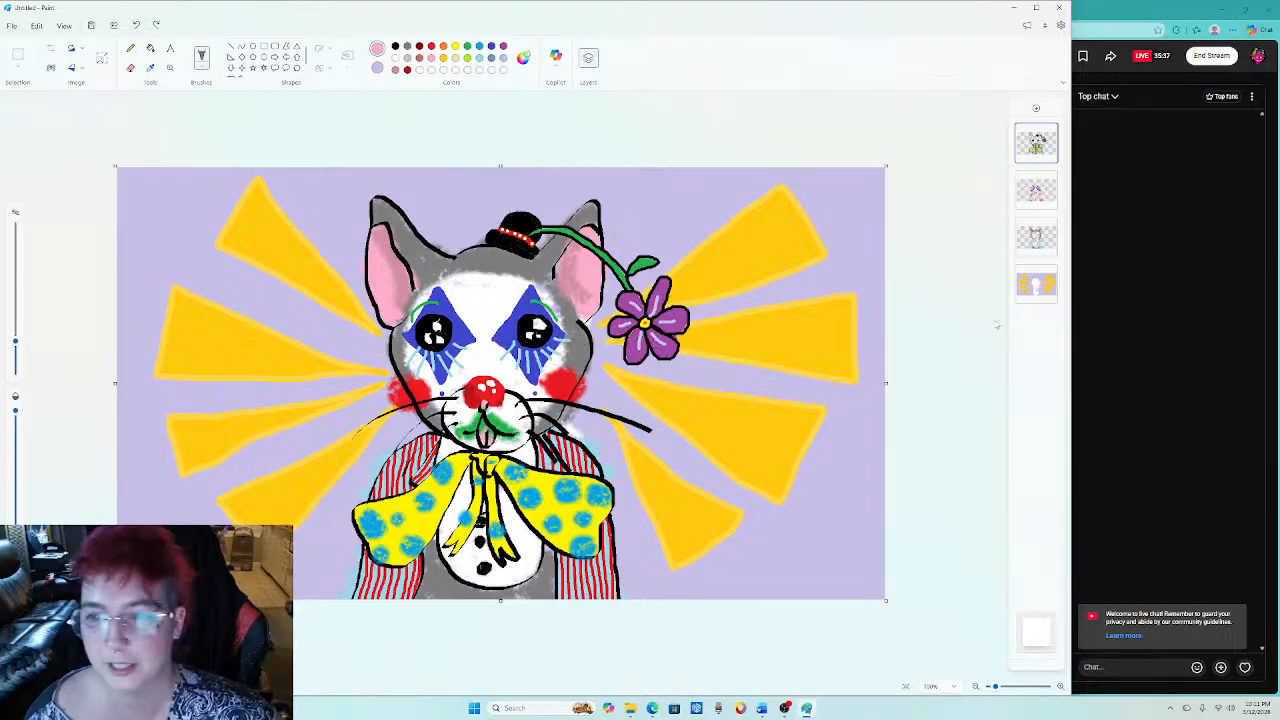
click(1036, 190)
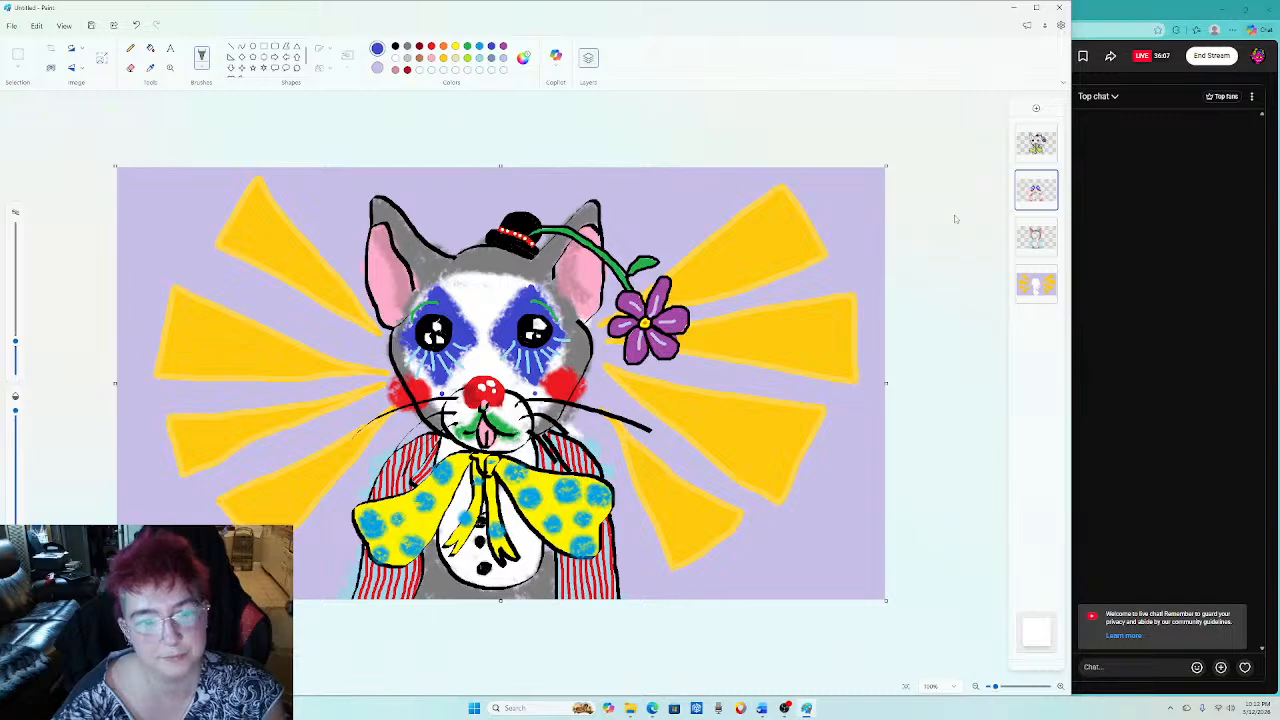
Choose the orange five-point star shape and add a new top layer for it, undoing the small star tried on the make-up layer.
click(443, 46)
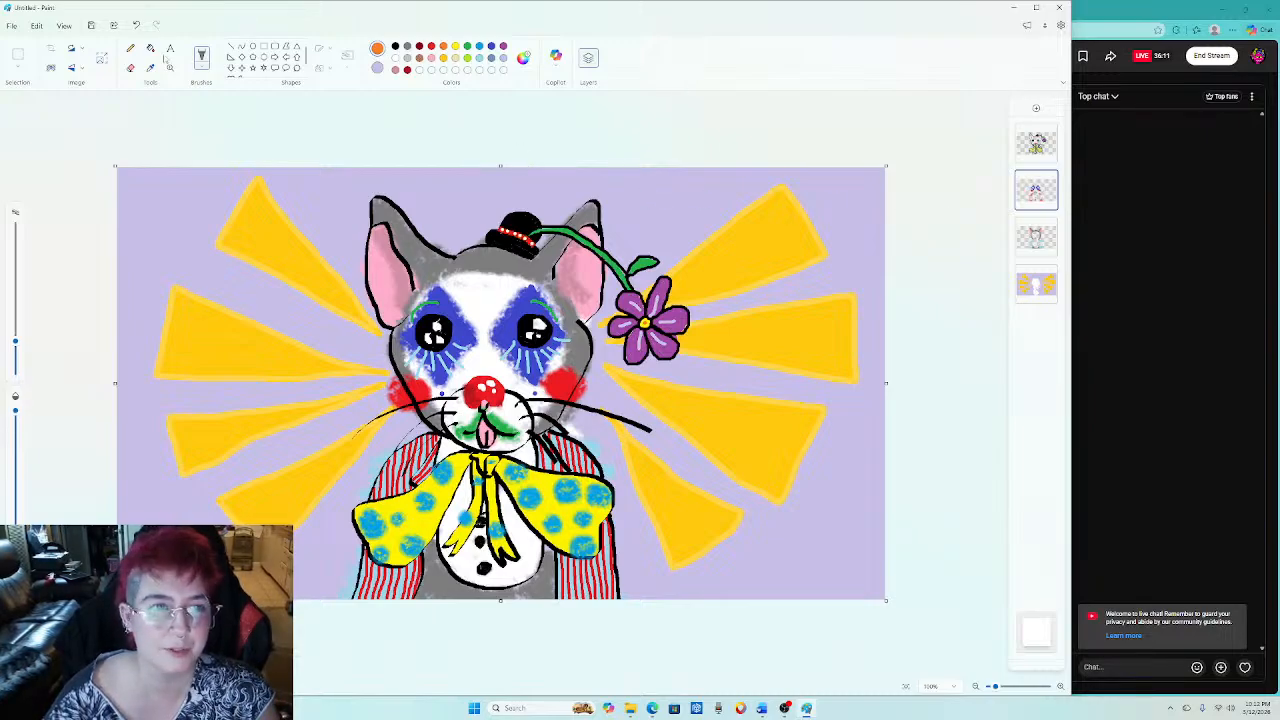
click(257, 71)
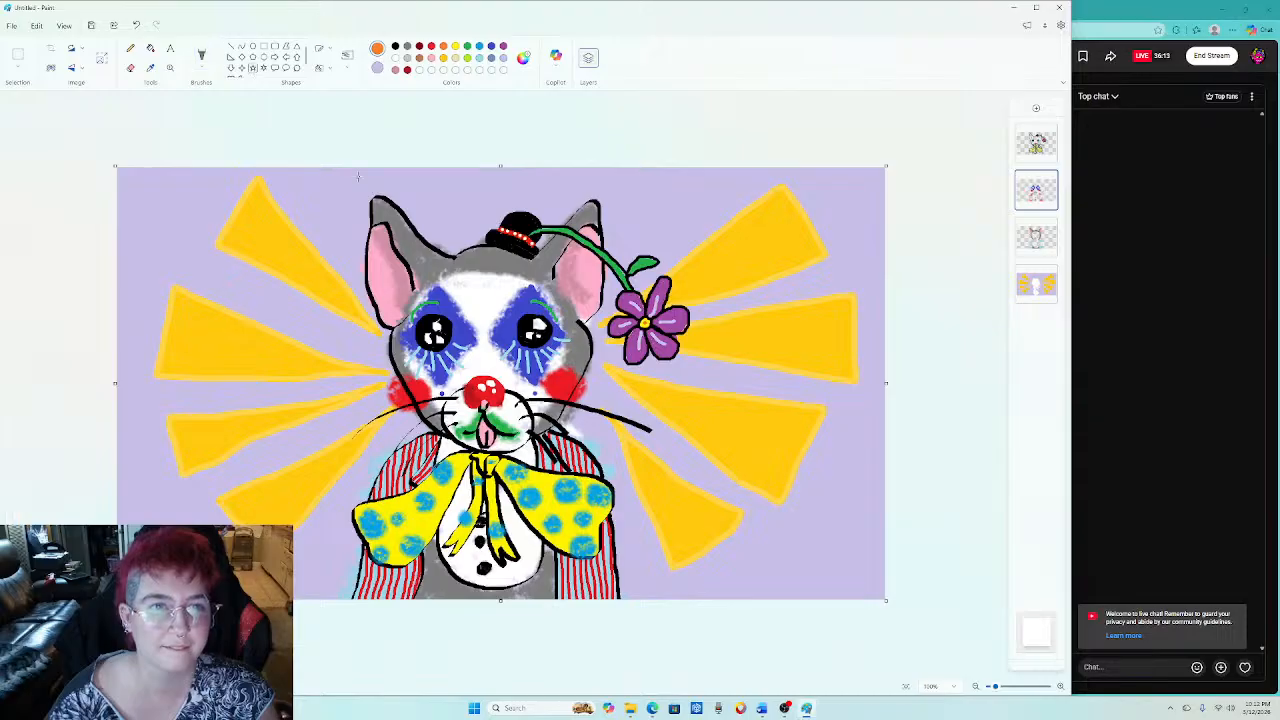
mouse_move(310, 216)
mouse_down()
mouse_move(360, 278)
mouse_move(405, 300)
mouse_move(318, 232)
mouse_up()
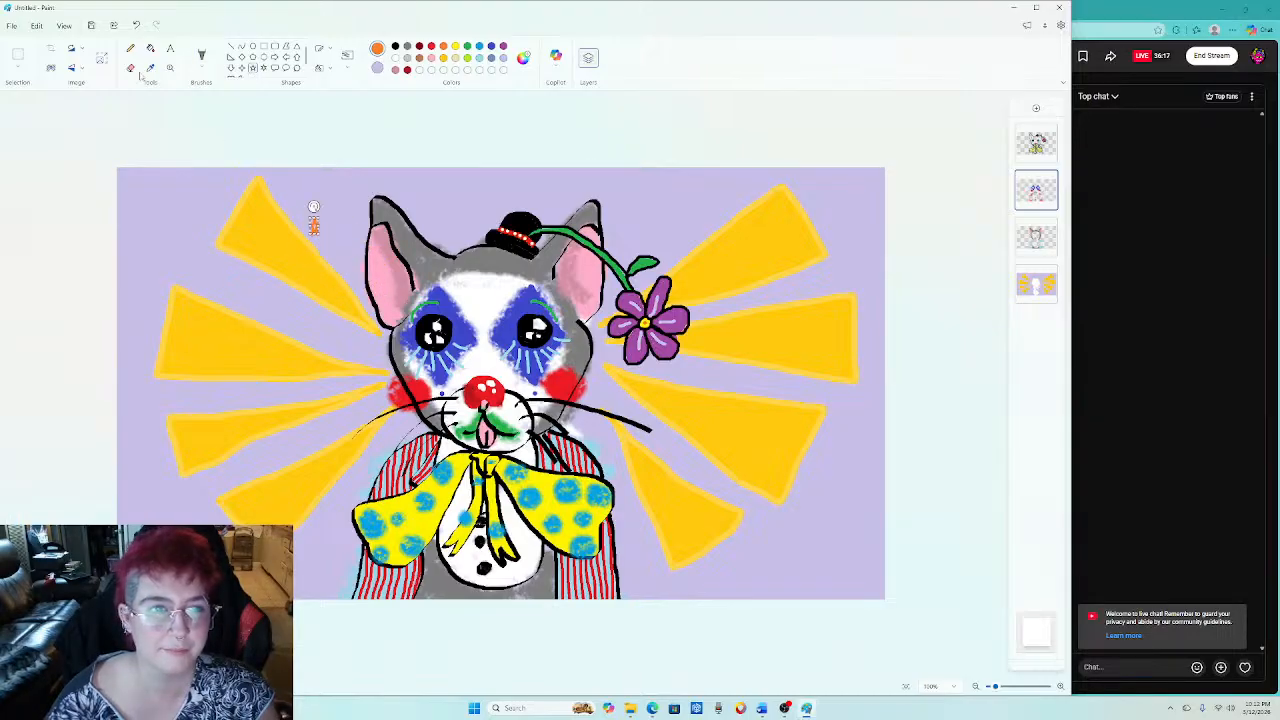
click(137, 25)
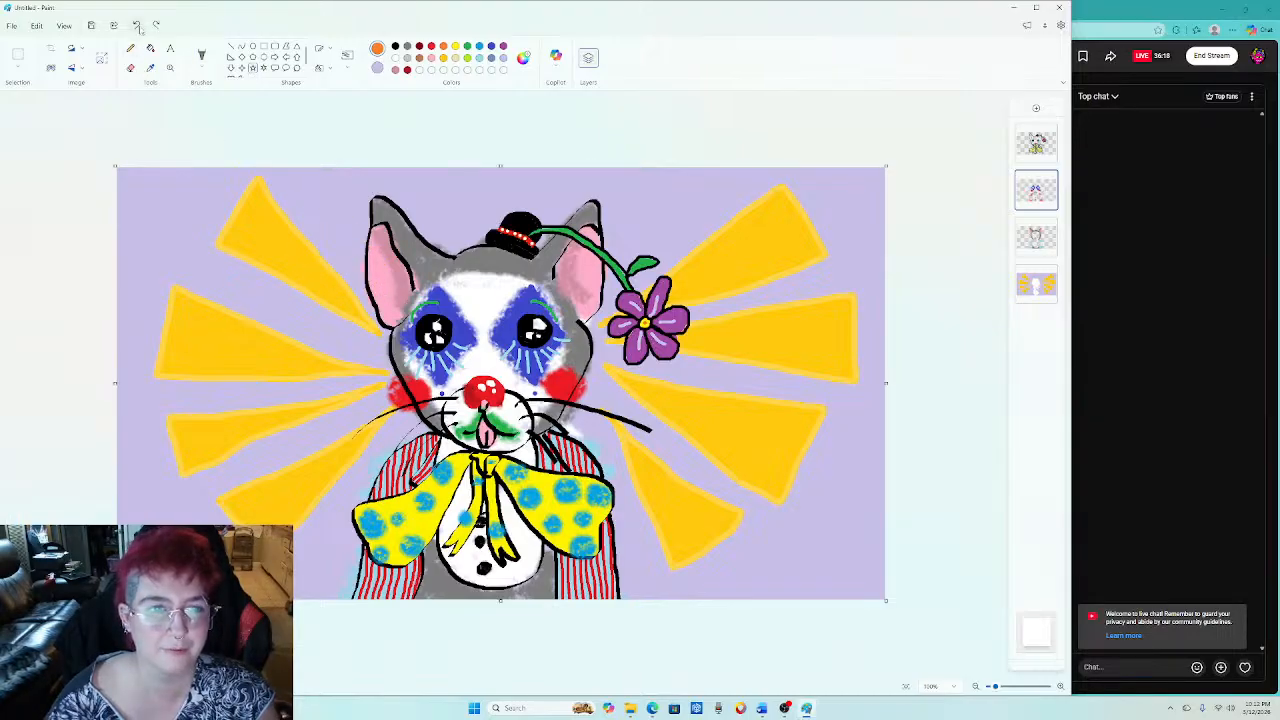
click(1036, 108)
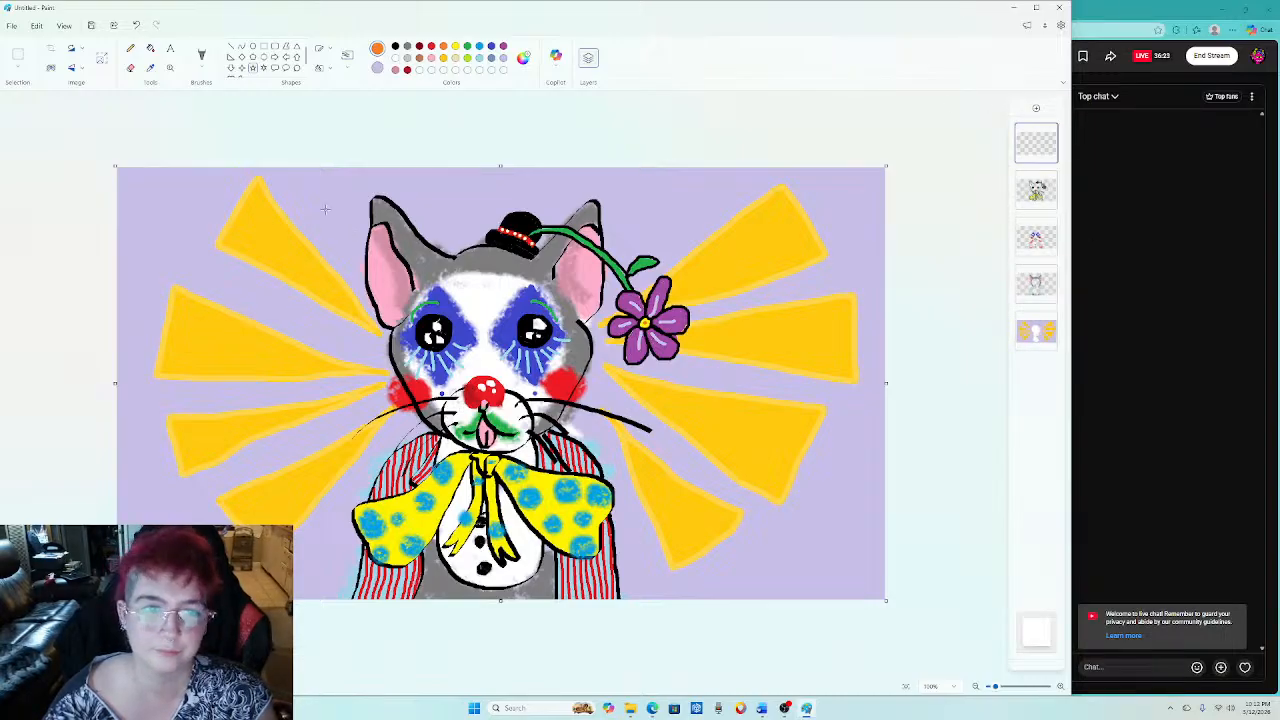
Draw six orange star outlines of varied sizes around the animal, beside the ears, face and bow.
drag(324, 209, 380, 262)
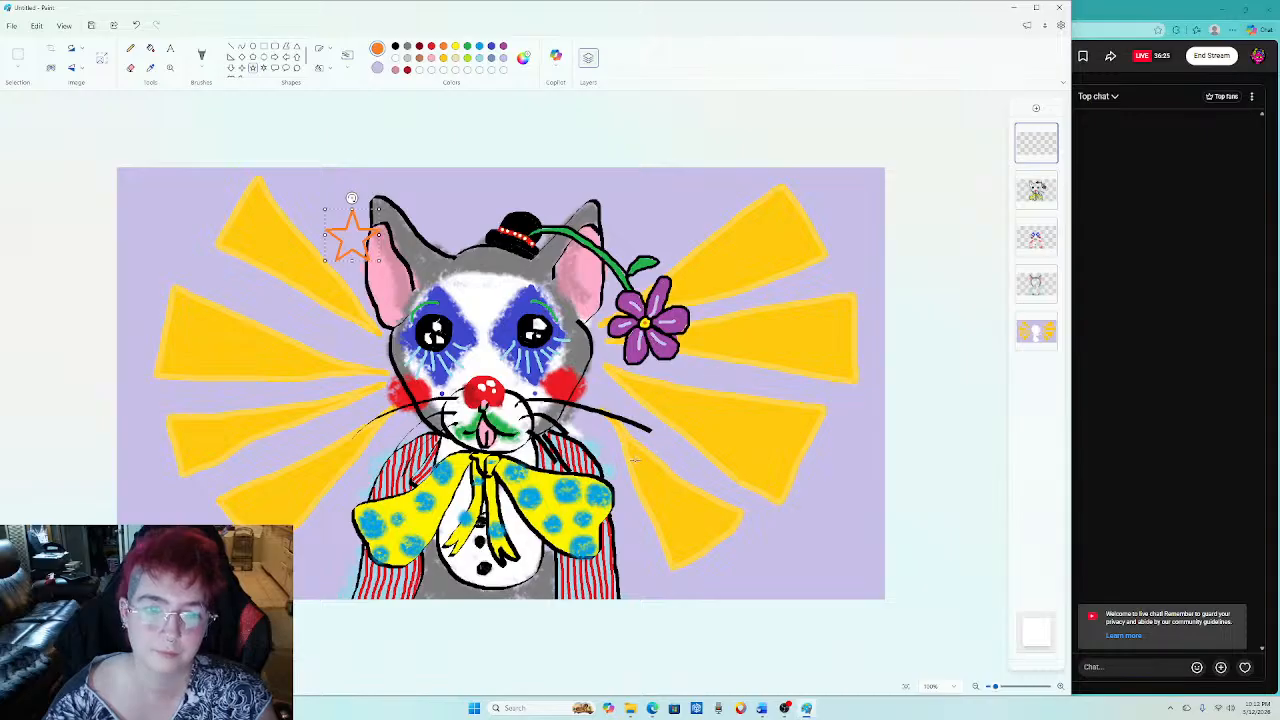
drag(614, 438, 686, 514)
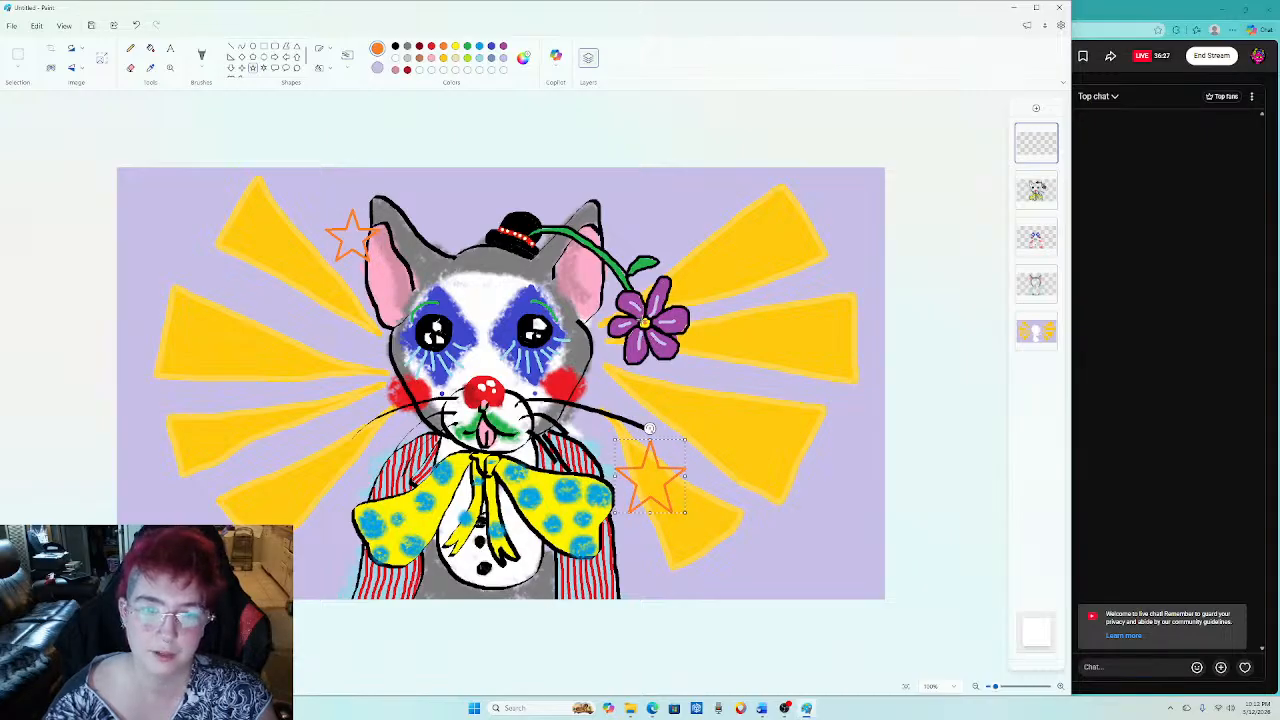
drag(622, 178, 662, 216)
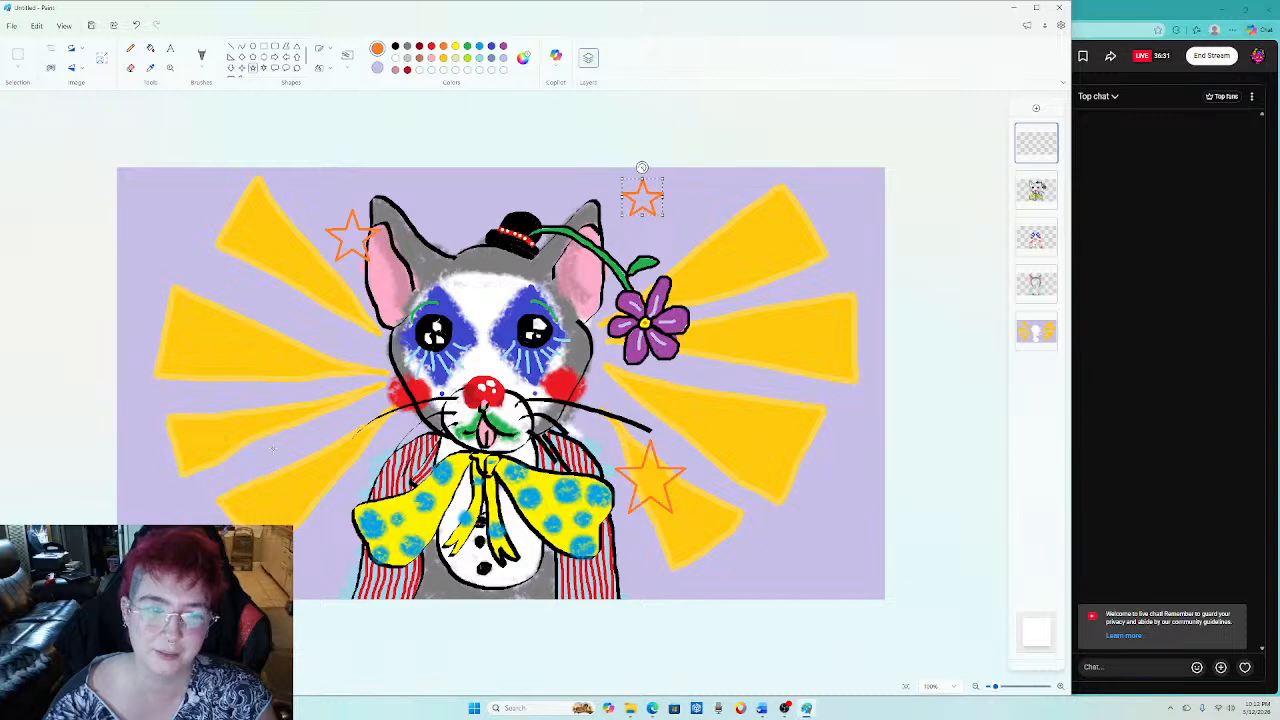
drag(273, 448, 348, 522)
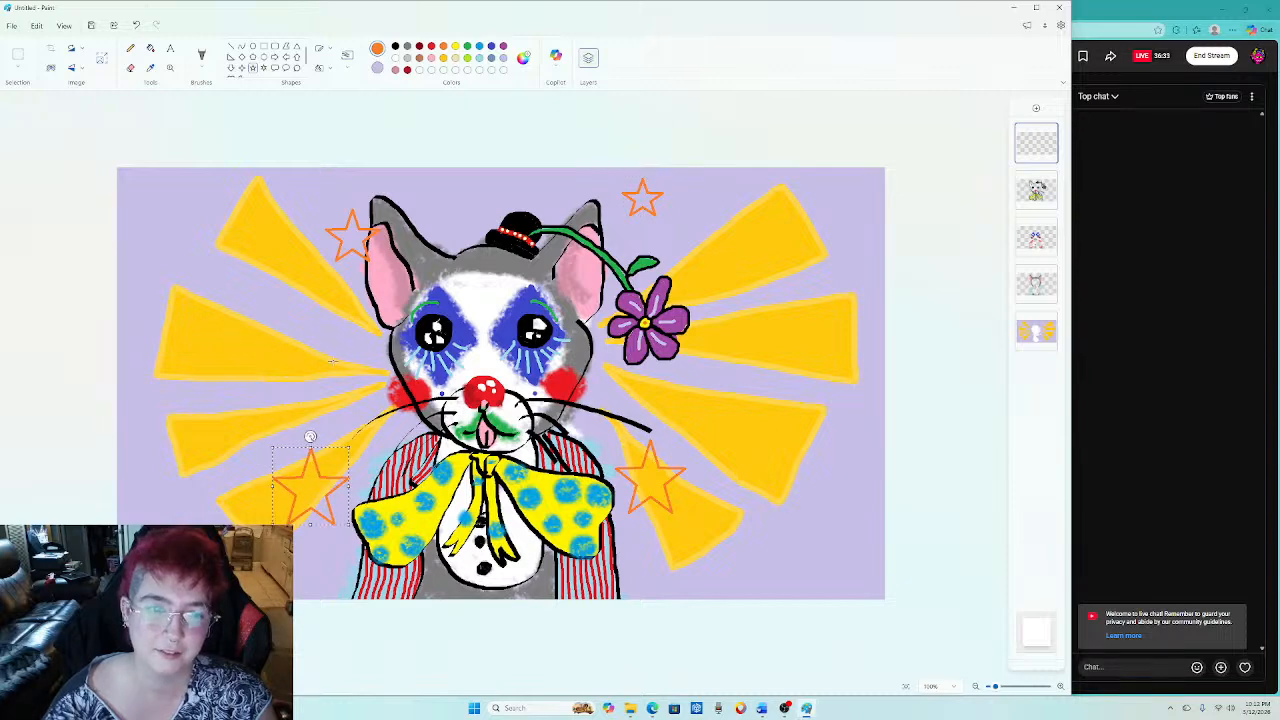
drag(332, 361, 374, 402)
drag(292, 296, 314, 318)
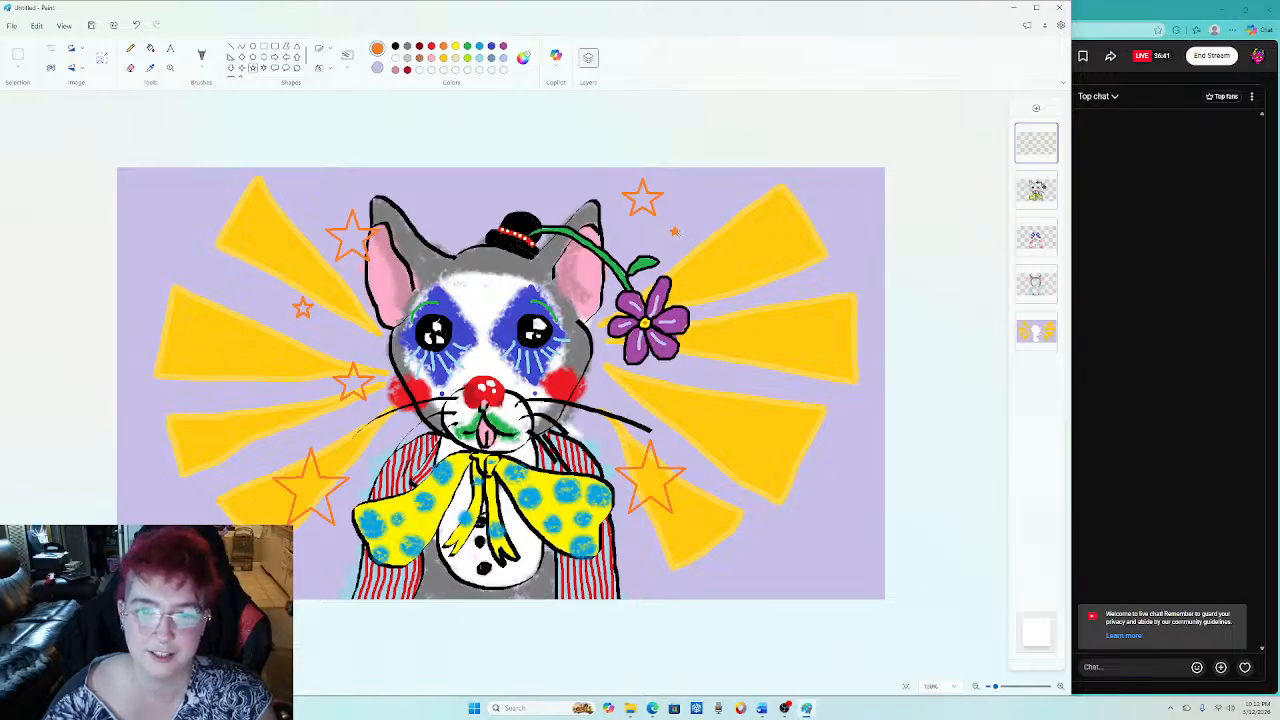
Add smaller orange star outlines beside the flower, between the ear and the hat, and above the animal's left-hand ear.
drag(677, 233, 680, 237)
click(727, 278)
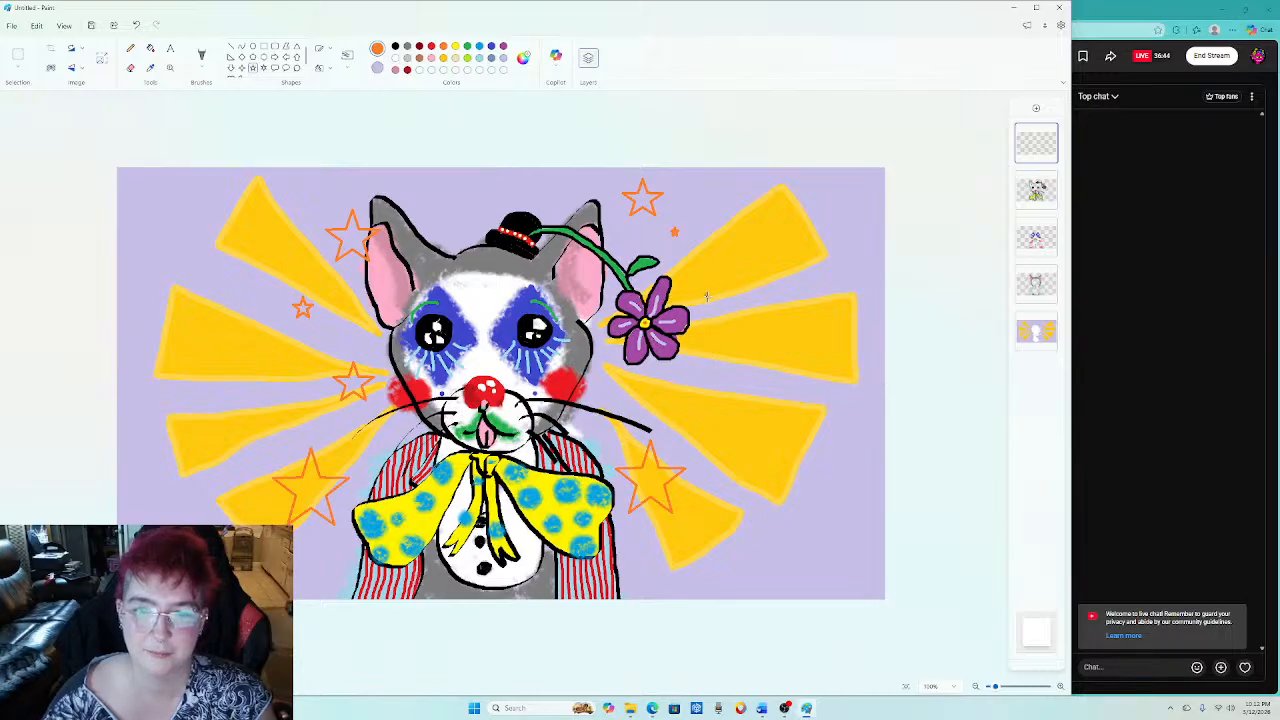
drag(706, 296, 733, 320)
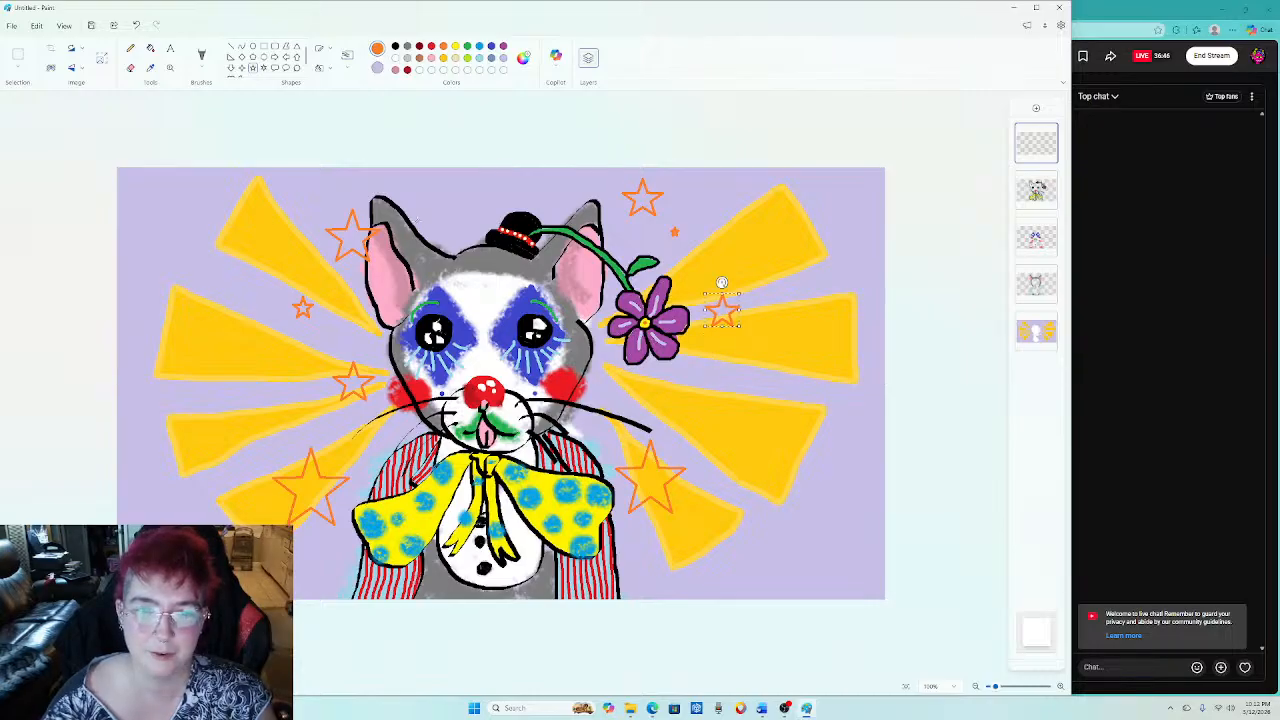
drag(420, 191, 458, 231)
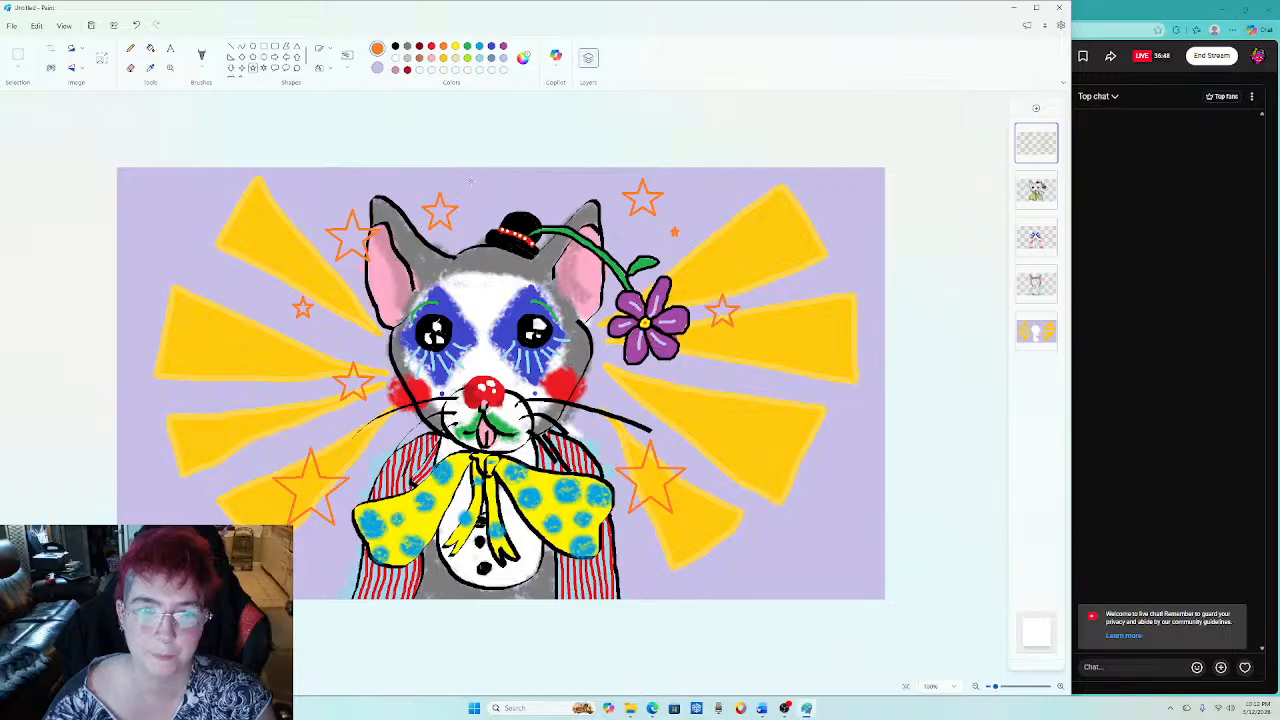
drag(469, 180, 481, 193)
drag(325, 183, 352, 211)
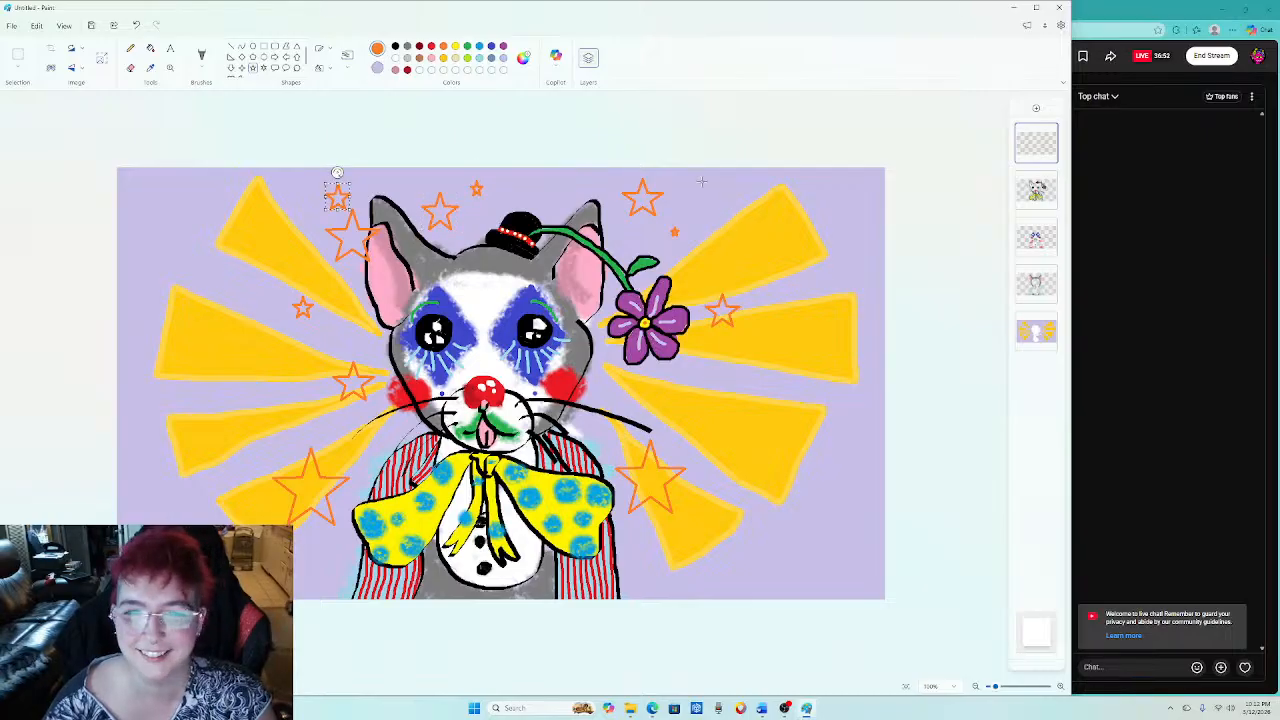
Draw a large orange star over the upper right ray and three smaller ones over the lower rays on both sides.
drag(698, 170, 768, 246)
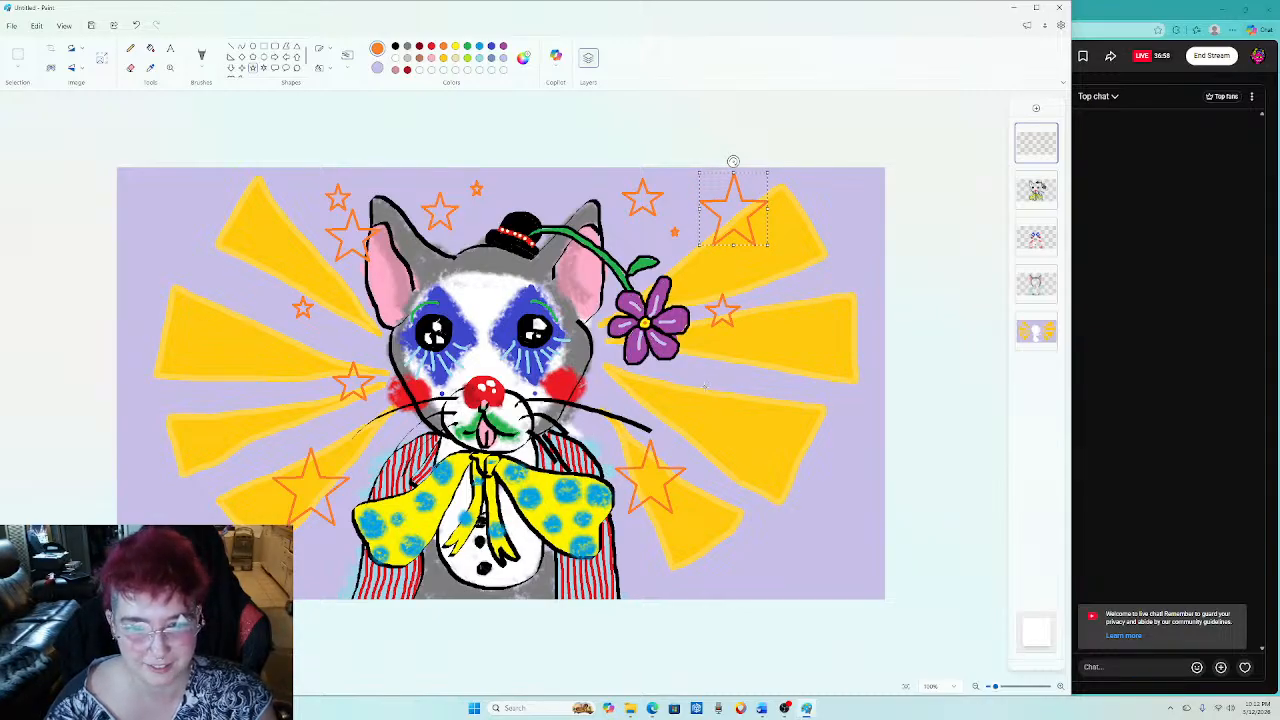
drag(674, 376, 716, 416)
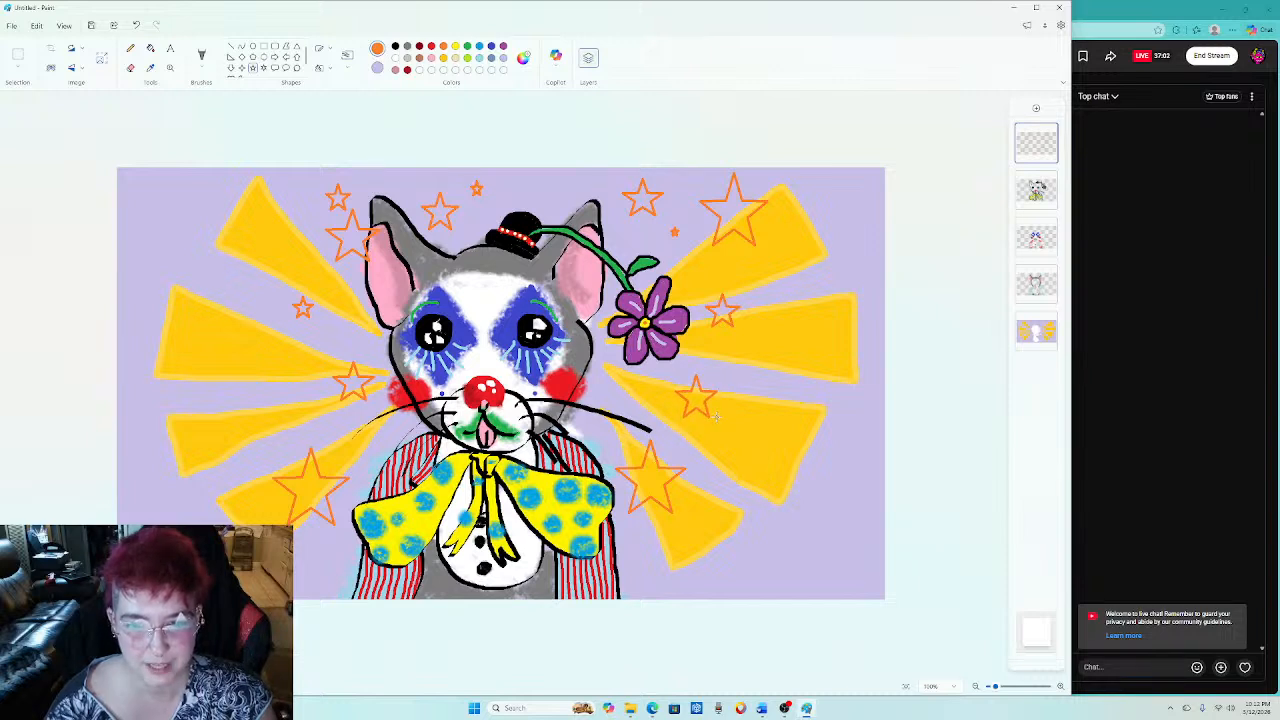
drag(740, 366, 775, 403)
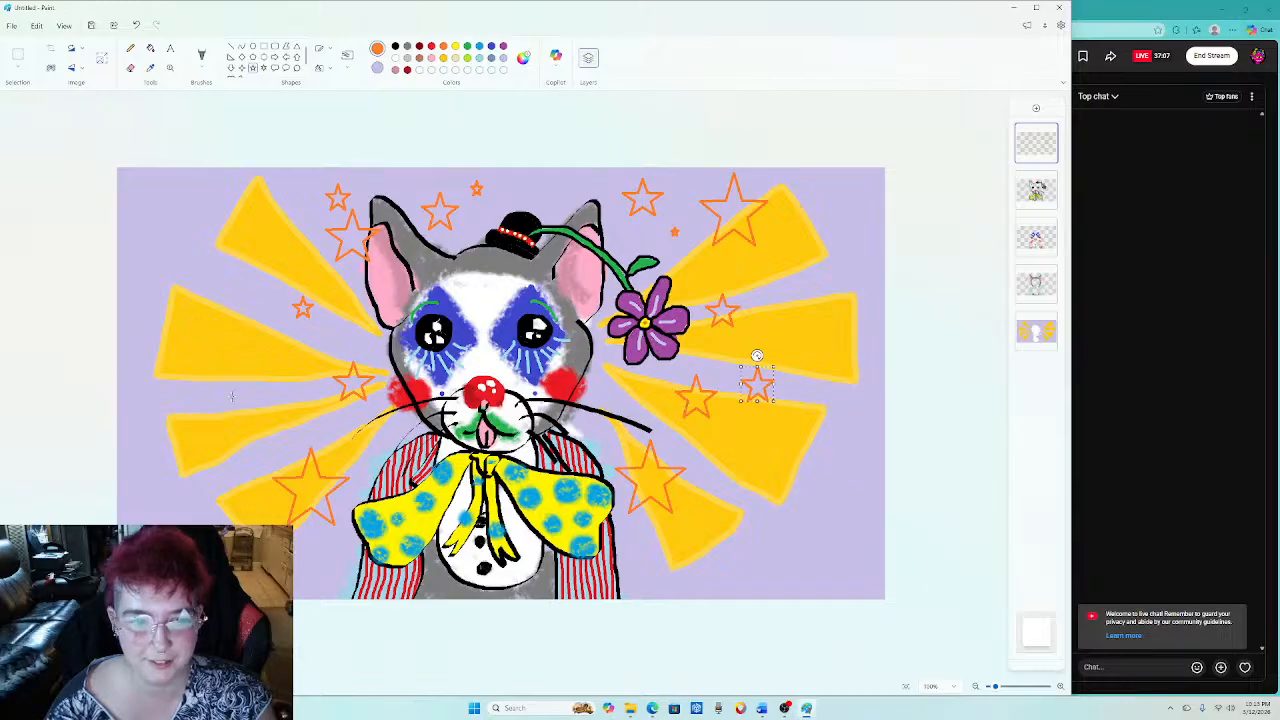
drag(261, 384, 312, 432)
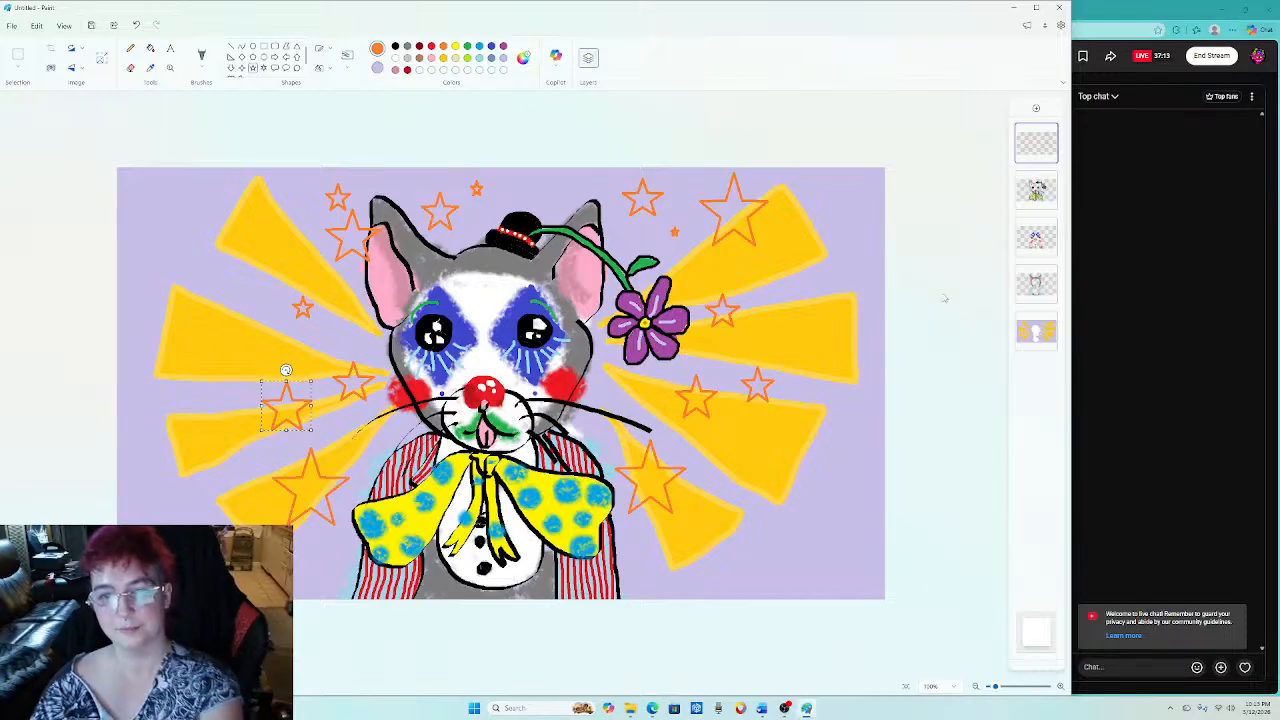
click(935, 296)
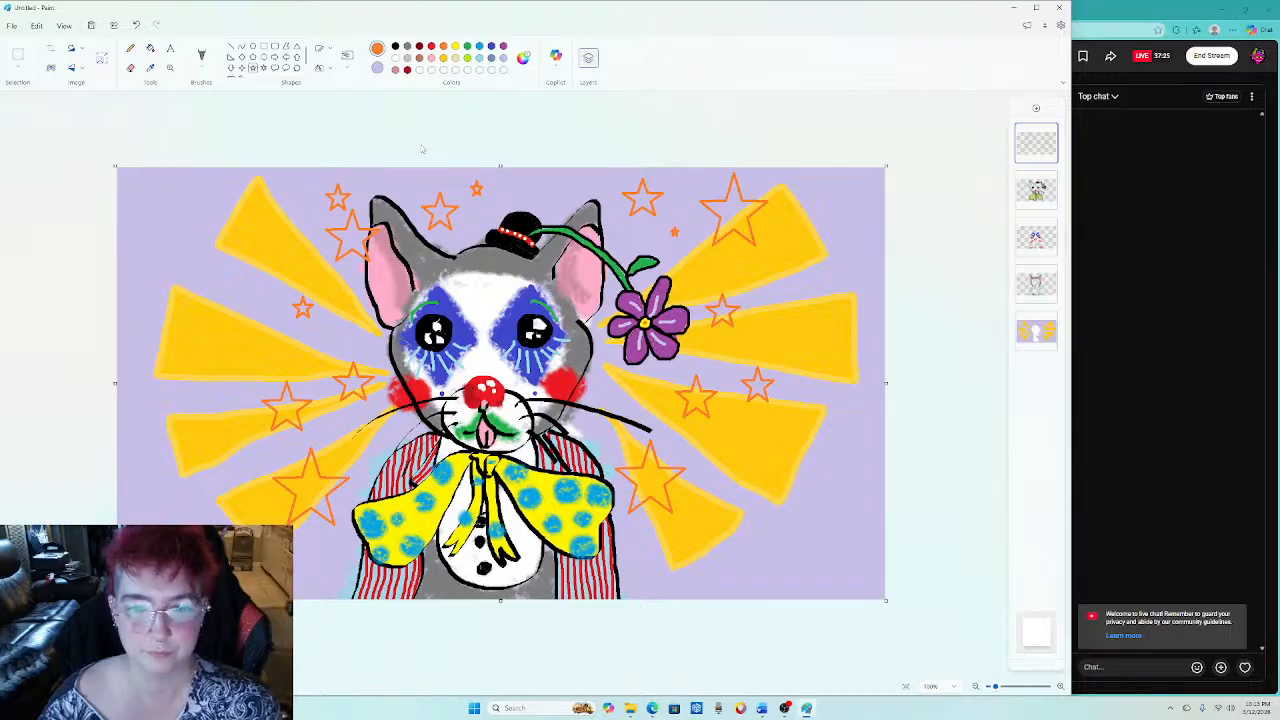
Add a layer directly above the background and set a thinner yellow Calligraphy brush for painting on it.
click(1037, 109)
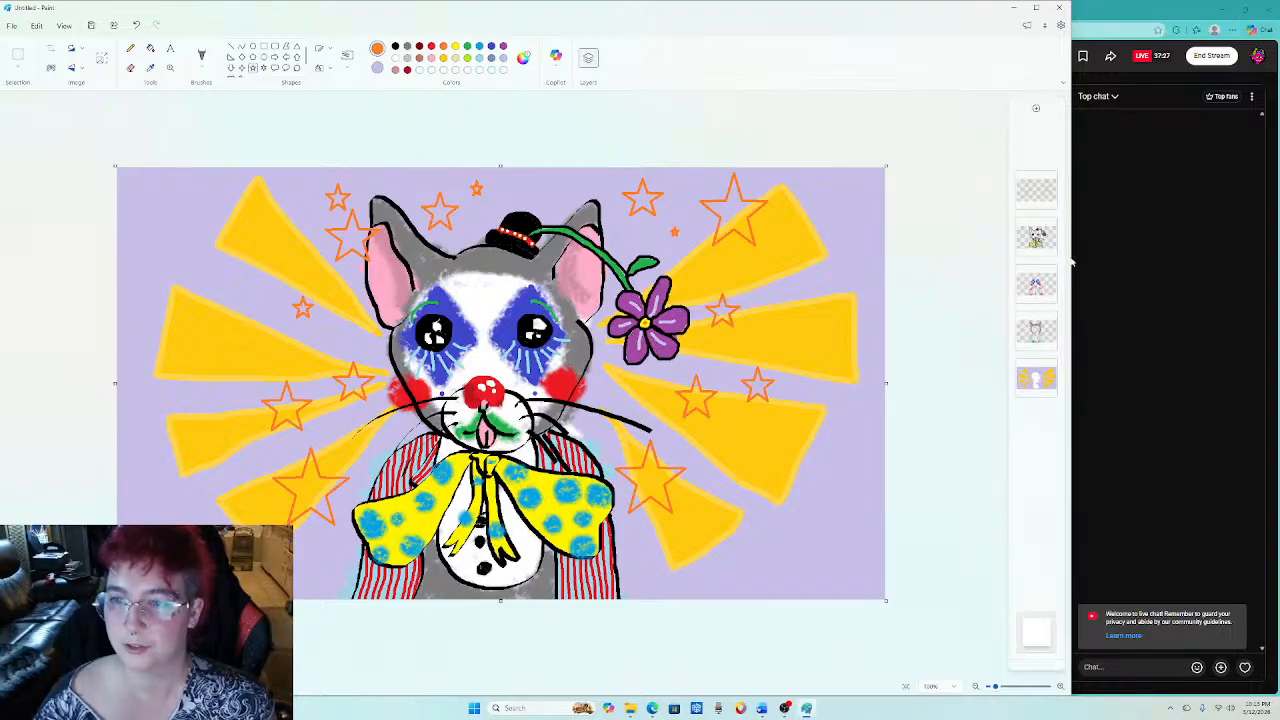
drag(1036, 153, 1040, 340)
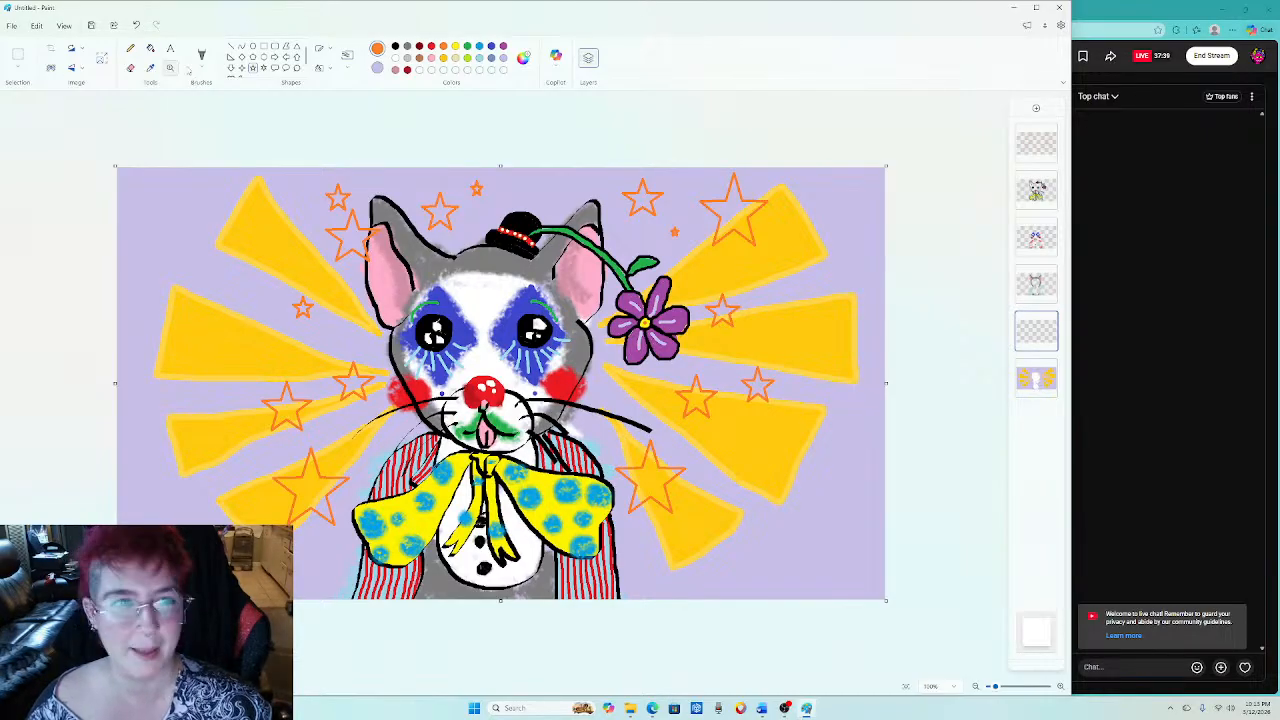
click(200, 66)
click(229, 108)
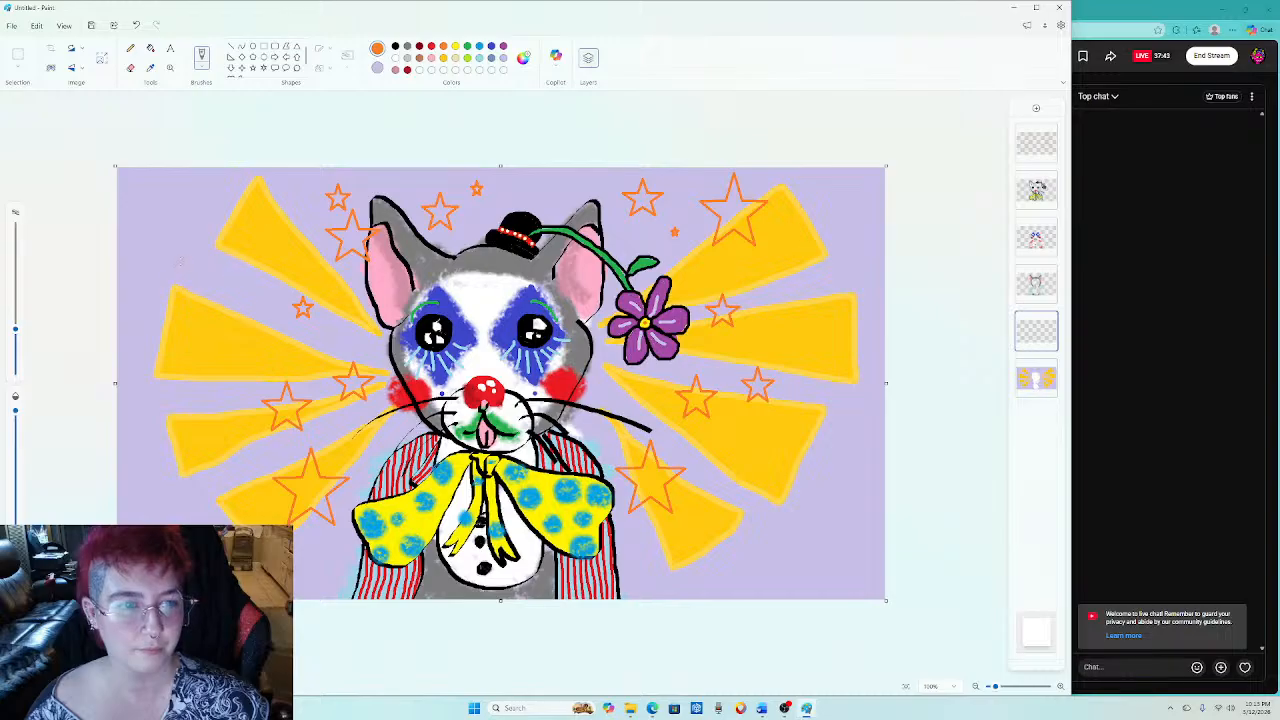
click(456, 47)
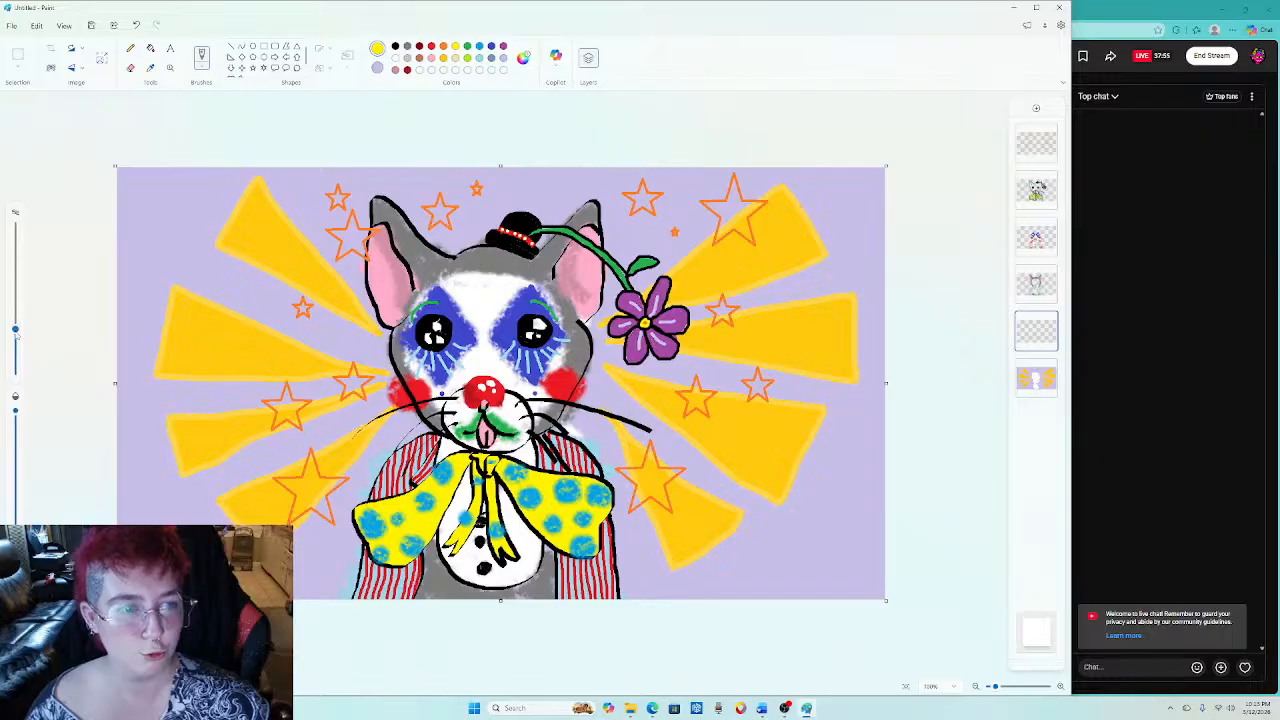
drag(15, 328, 20, 357)
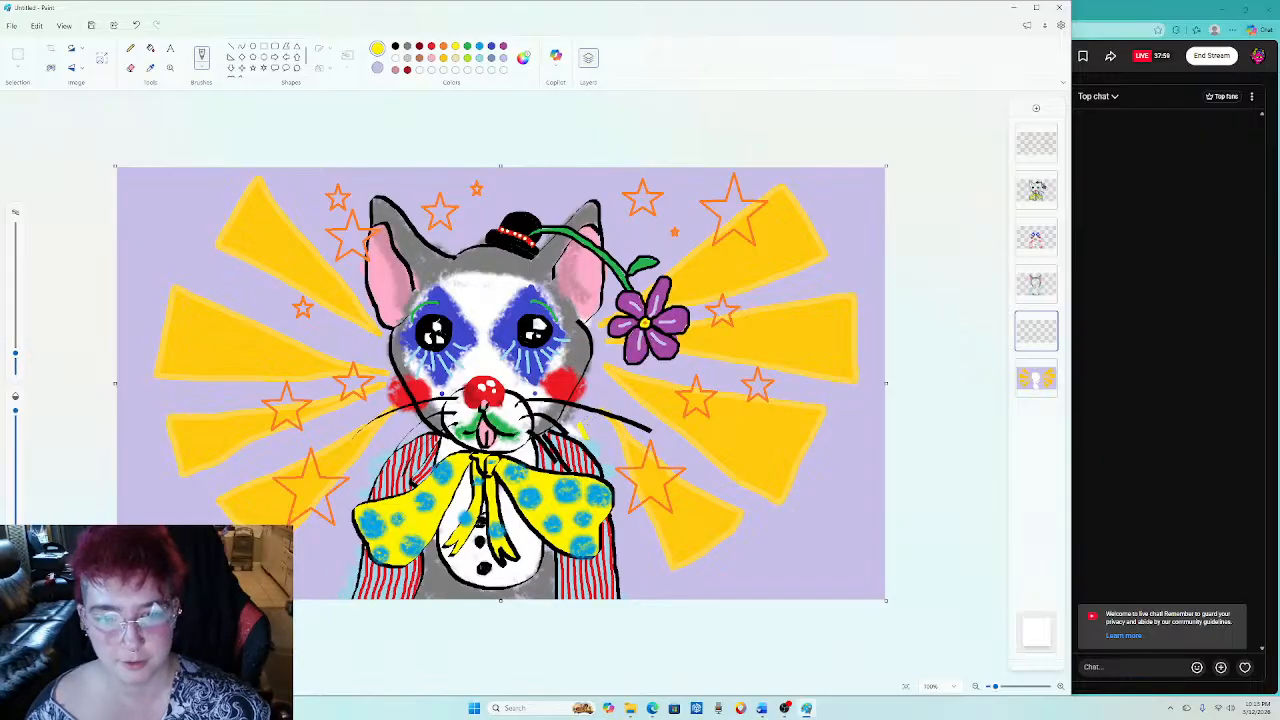
Paint thin yellow lines radiating outwards from both cheeks, the left-hand ear and across the right-hand rays.
drag(588, 424, 608, 436)
drag(590, 386, 603, 402)
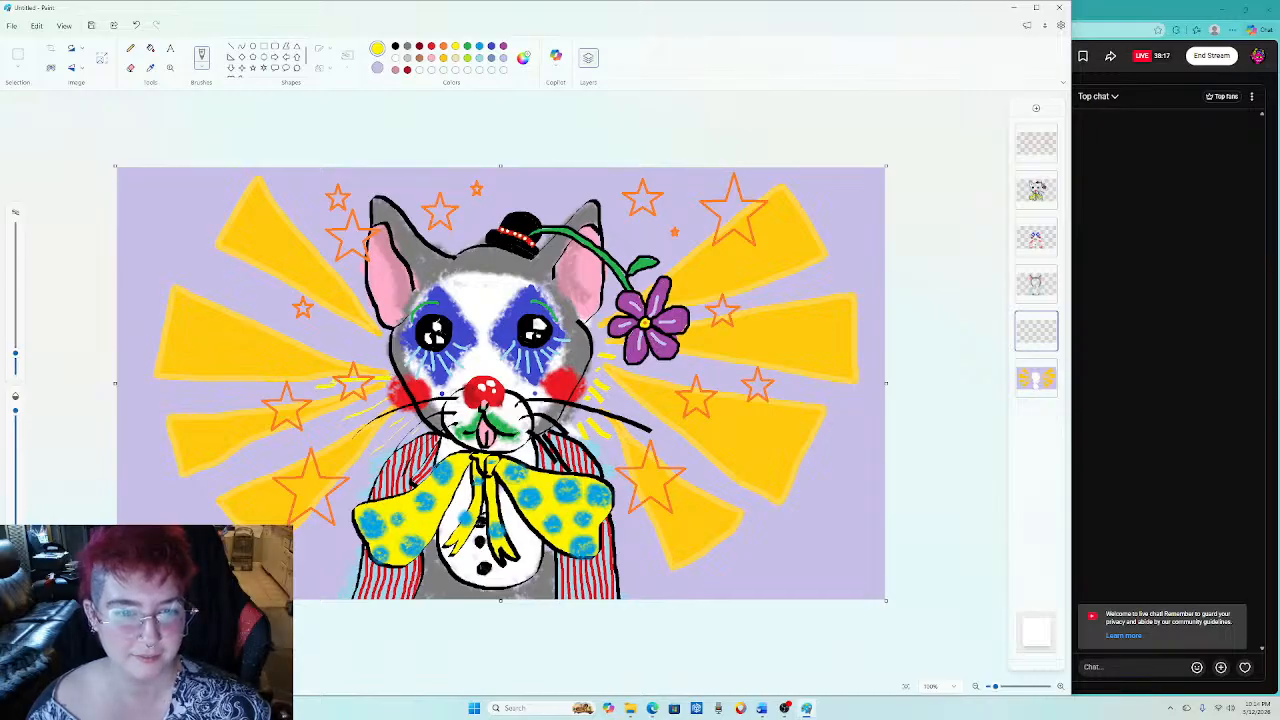
drag(376, 352, 301, 316)
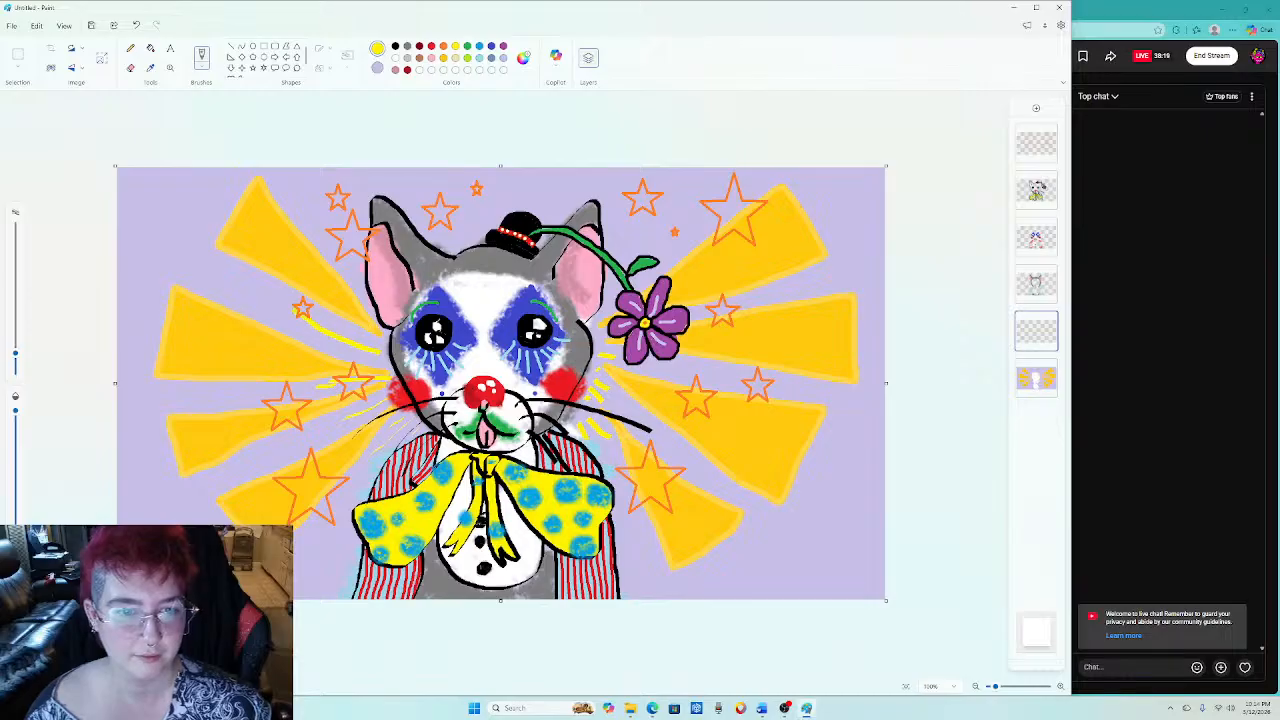
mouse_move(354, 278)
mouse_down()
mouse_move(324, 234)
mouse_move(350, 244)
mouse_up()
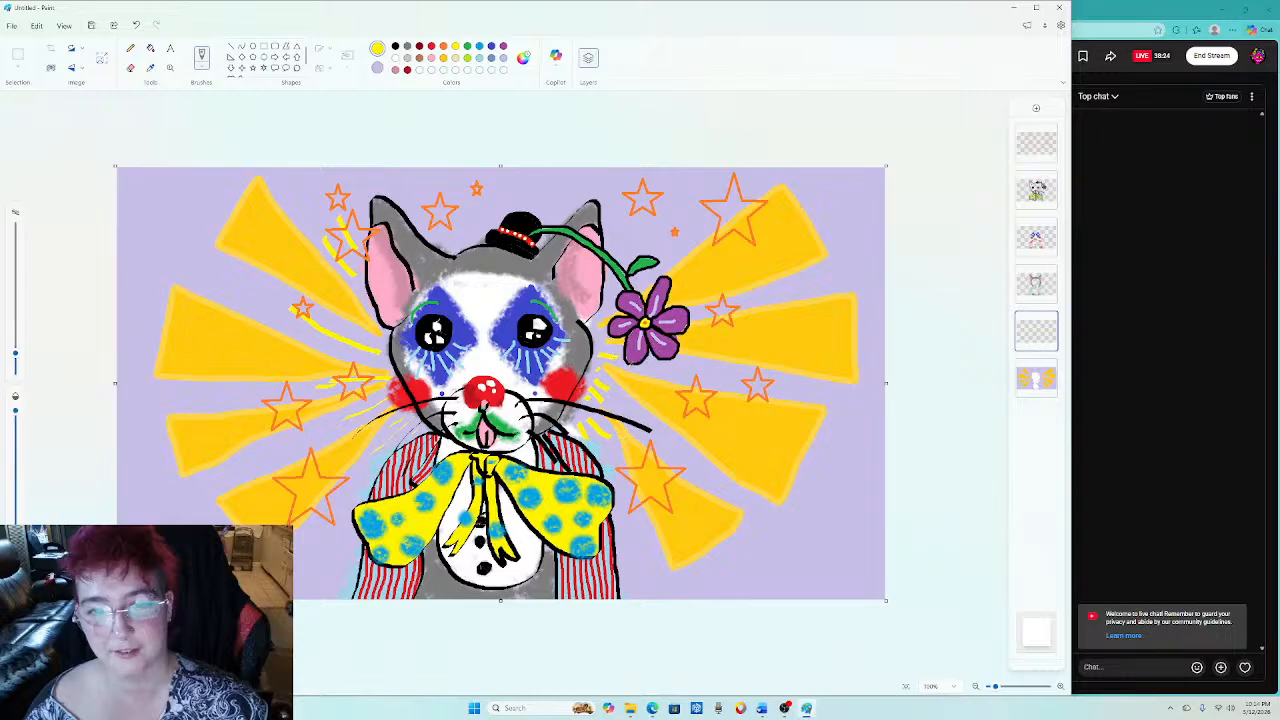
drag(640, 364, 748, 390)
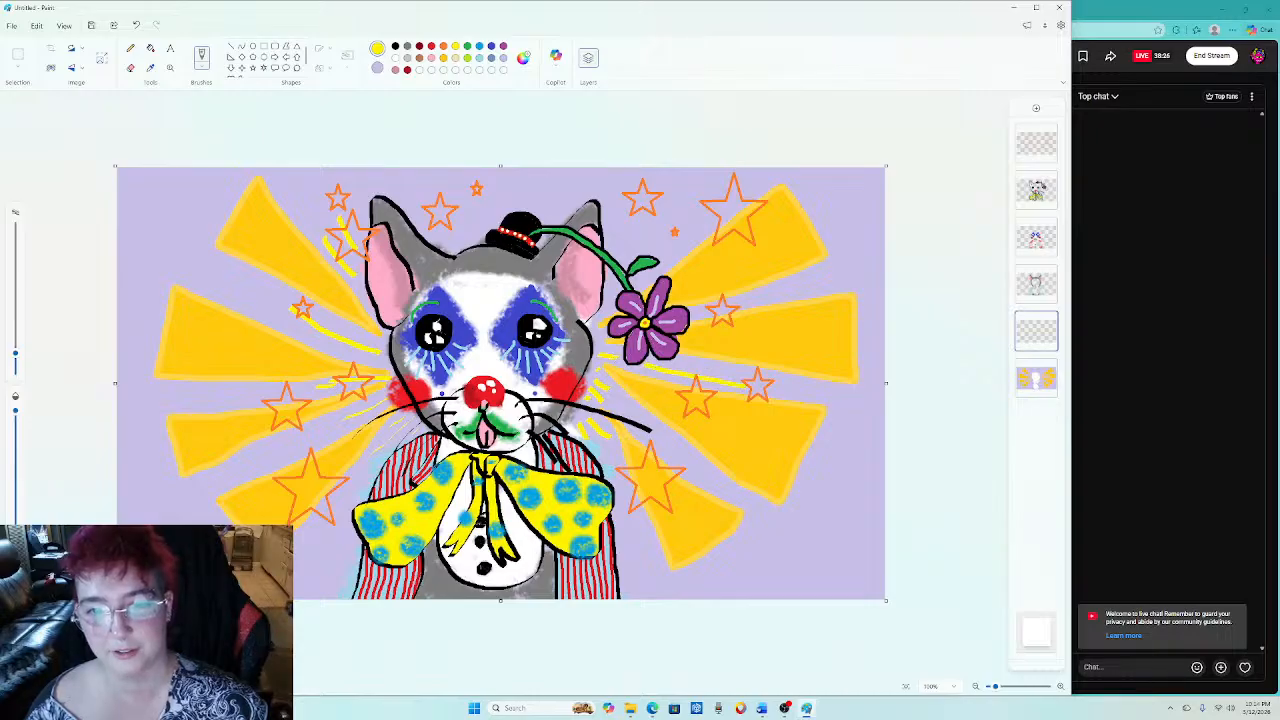
drag(622, 396, 706, 464)
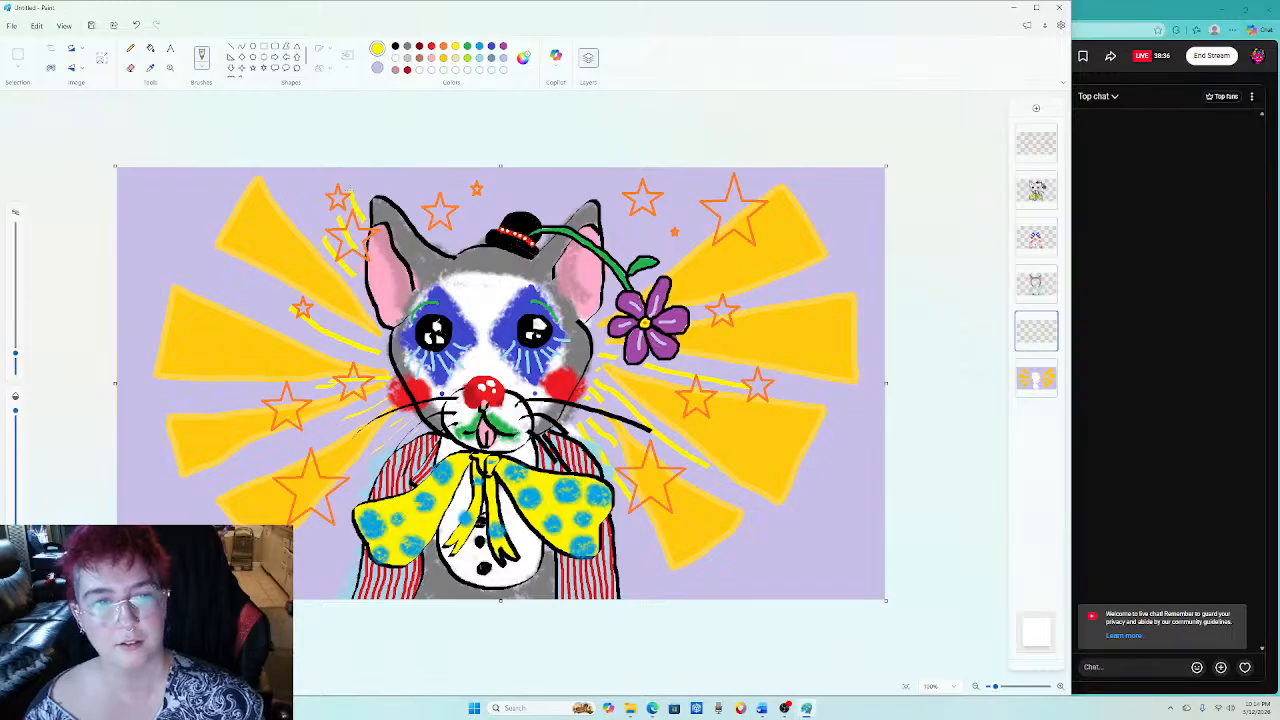
Paint thin yellow lines fanning out above the ears and hat, and past the flower to the right-hand edge.
mouse_move(362, 180)
mouse_down()
mouse_move(450, 232)
mouse_move(439, 180)
mouse_up()
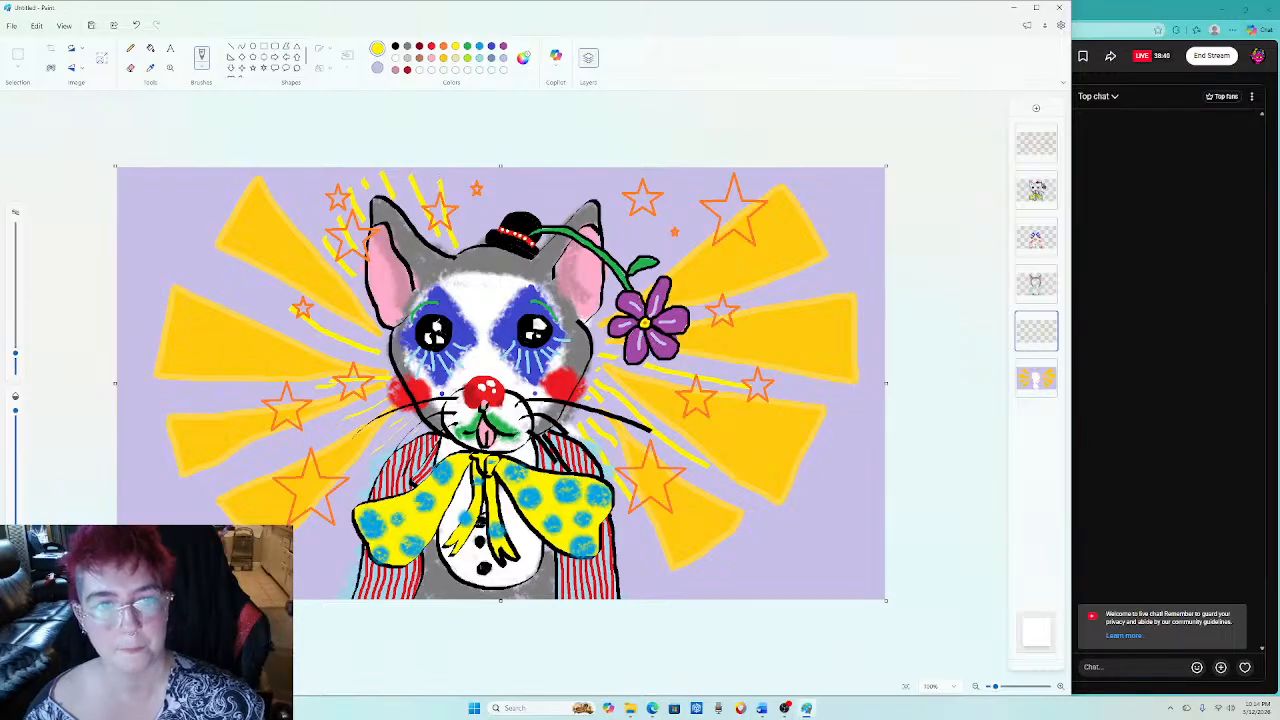
drag(472, 232, 468, 180)
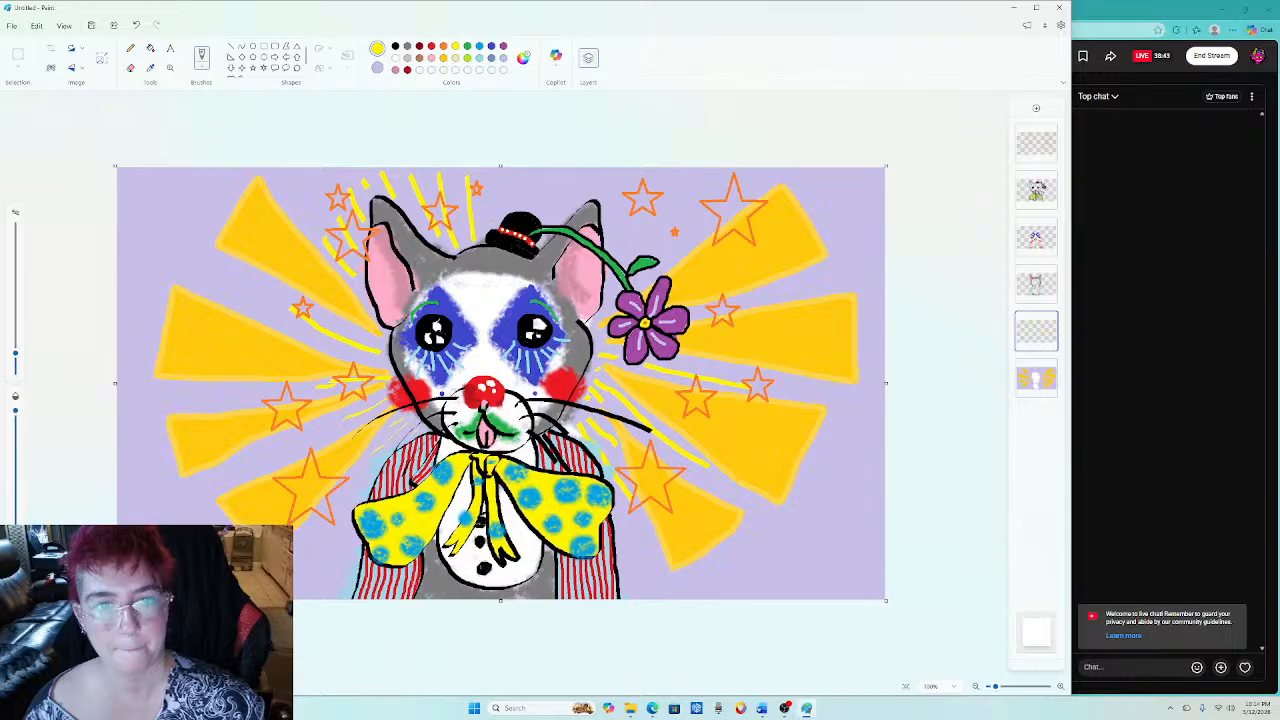
mouse_move(486, 224)
mouse_down()
mouse_move(480, 178)
mouse_move(518, 169)
mouse_up()
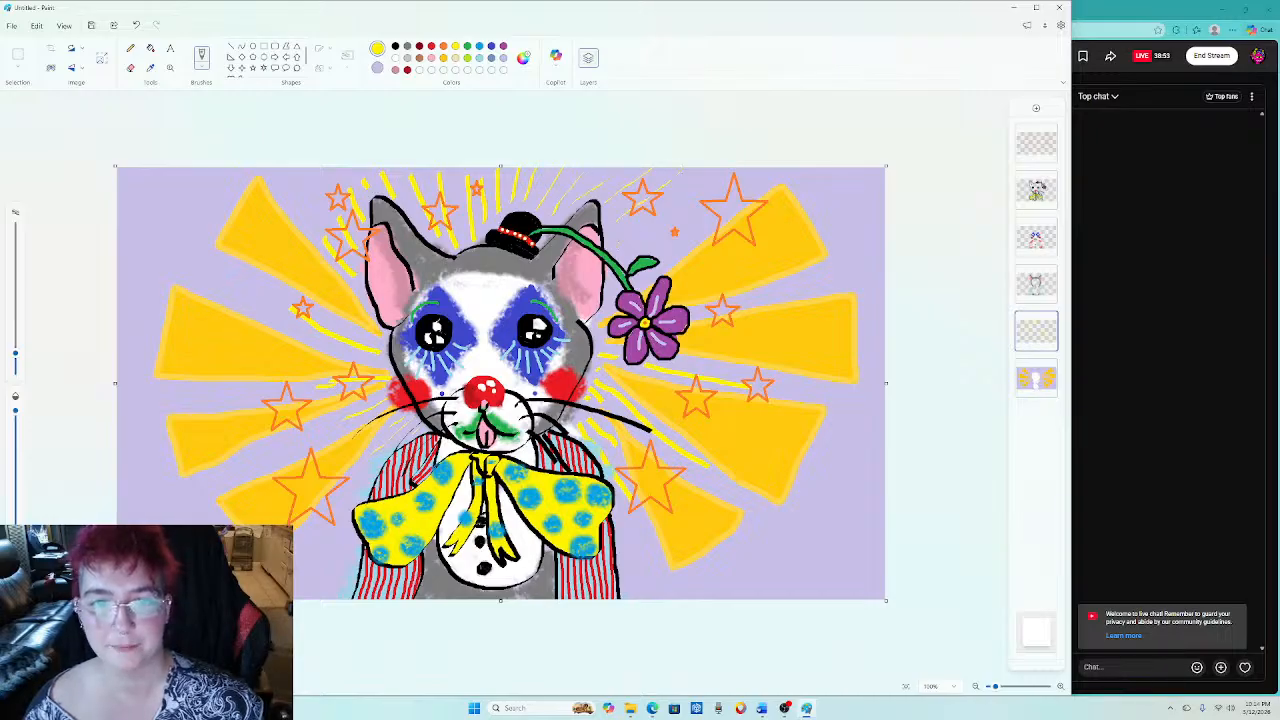
drag(665, 206, 717, 173)
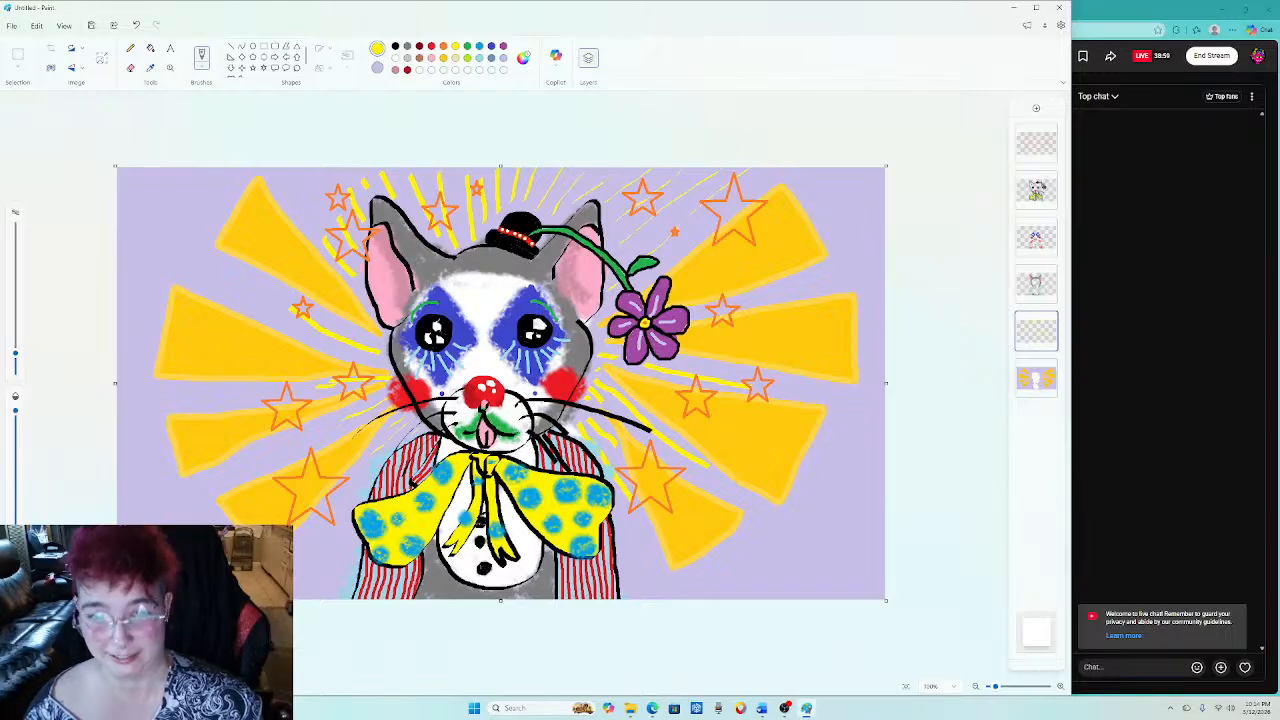
drag(686, 312, 852, 266)
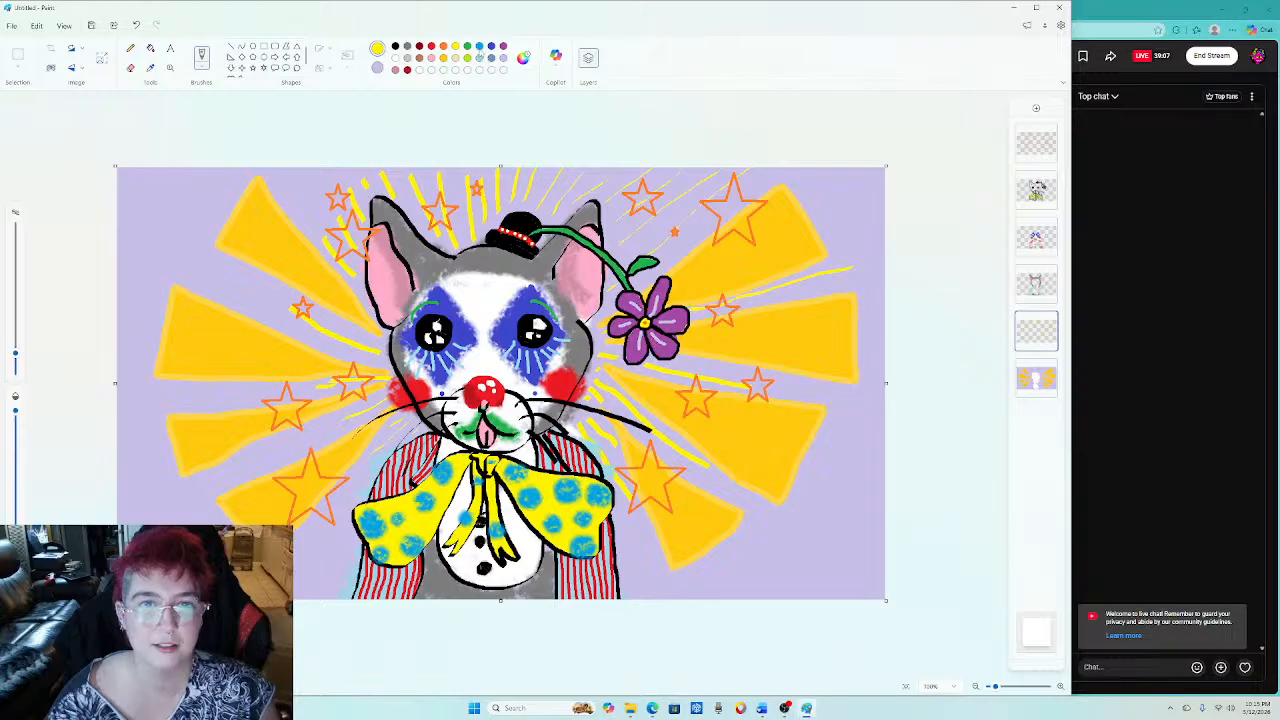
Switch to the standard Brush with a thicker stroke and green paint for adding dots to the background.
click(479, 46)
click(201, 58)
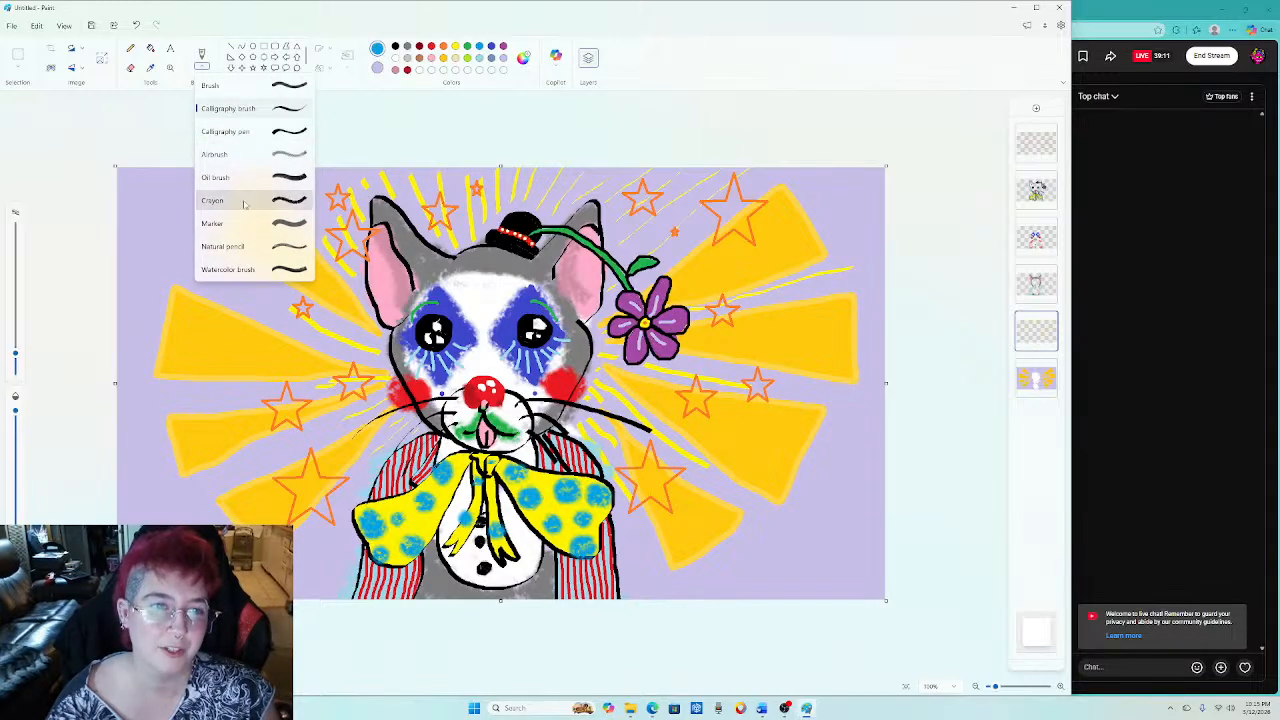
click(240, 85)
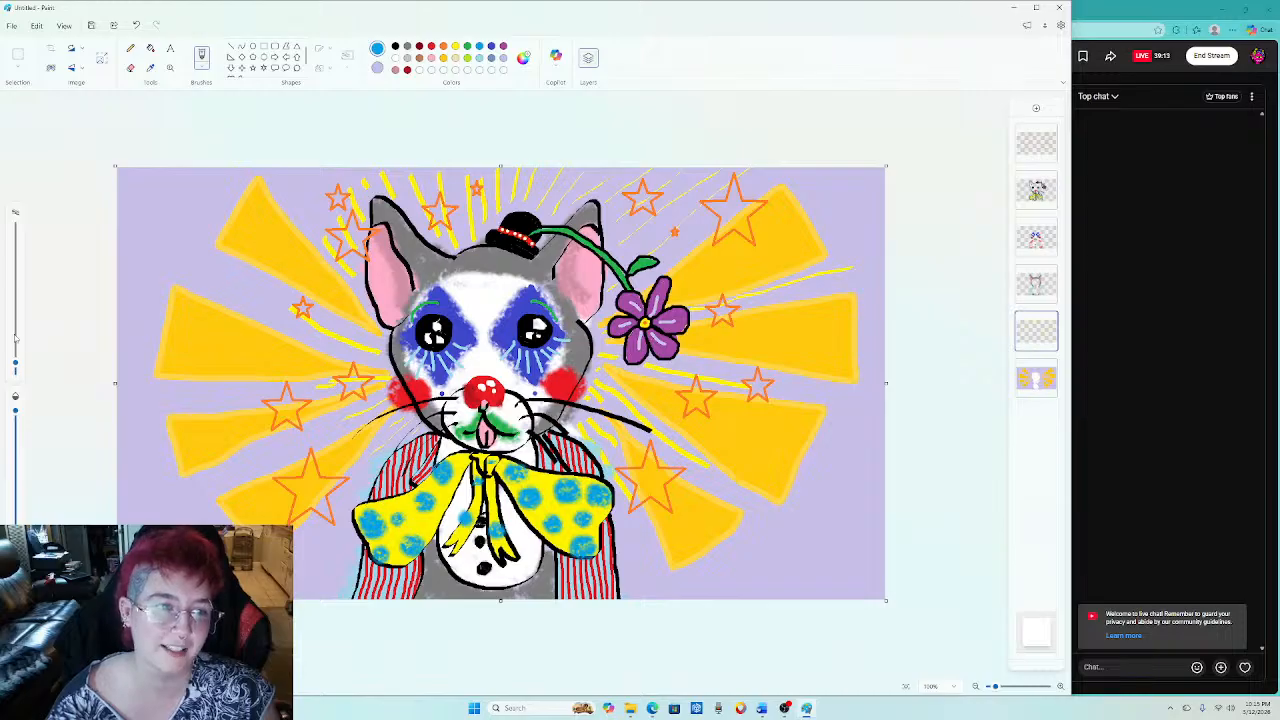
click(15, 335)
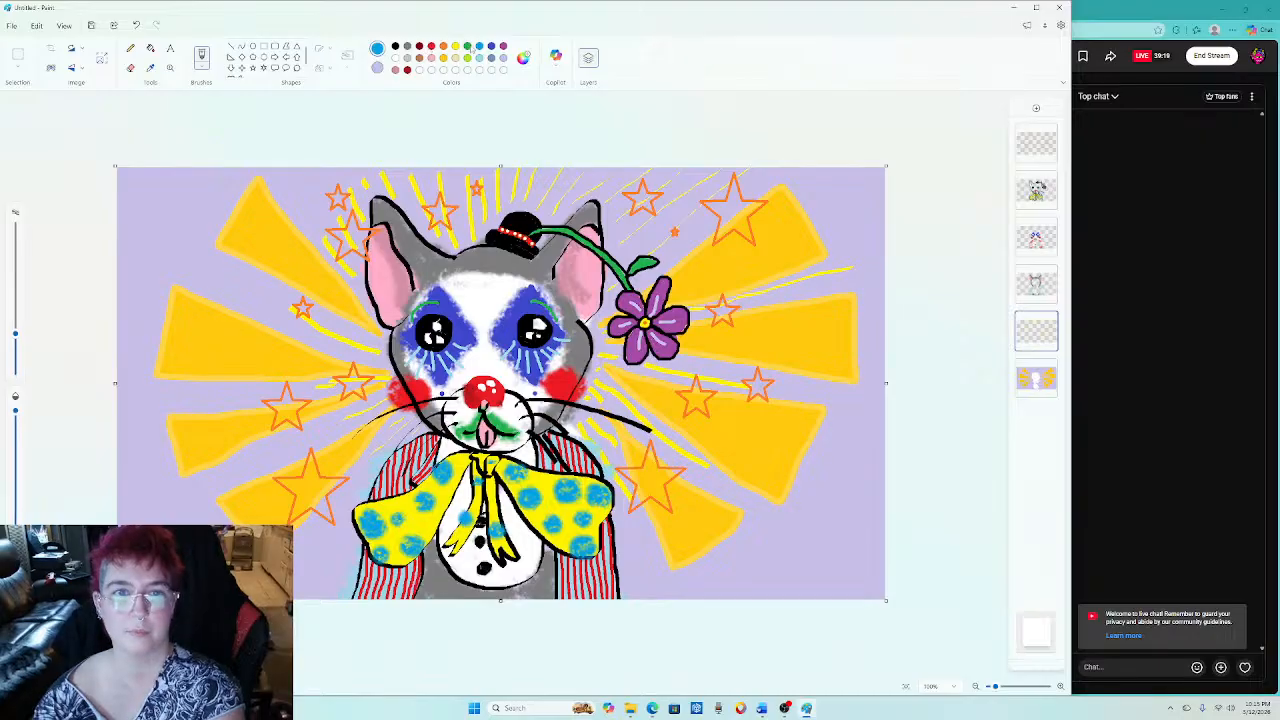
Try a wavy trail of green dots from the left-hand cheek past the small star to the outer rays.
click(389, 363)
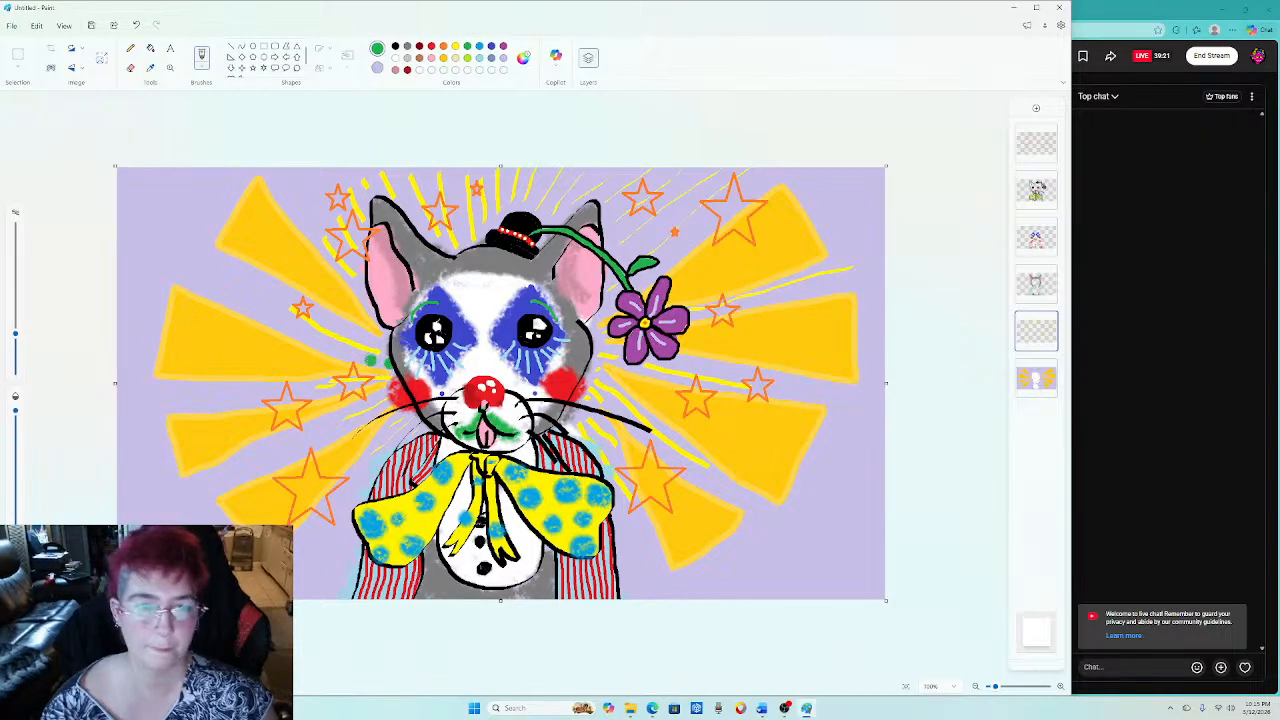
click(363, 359)
click(325, 340)
click(288, 332)
click(268, 306)
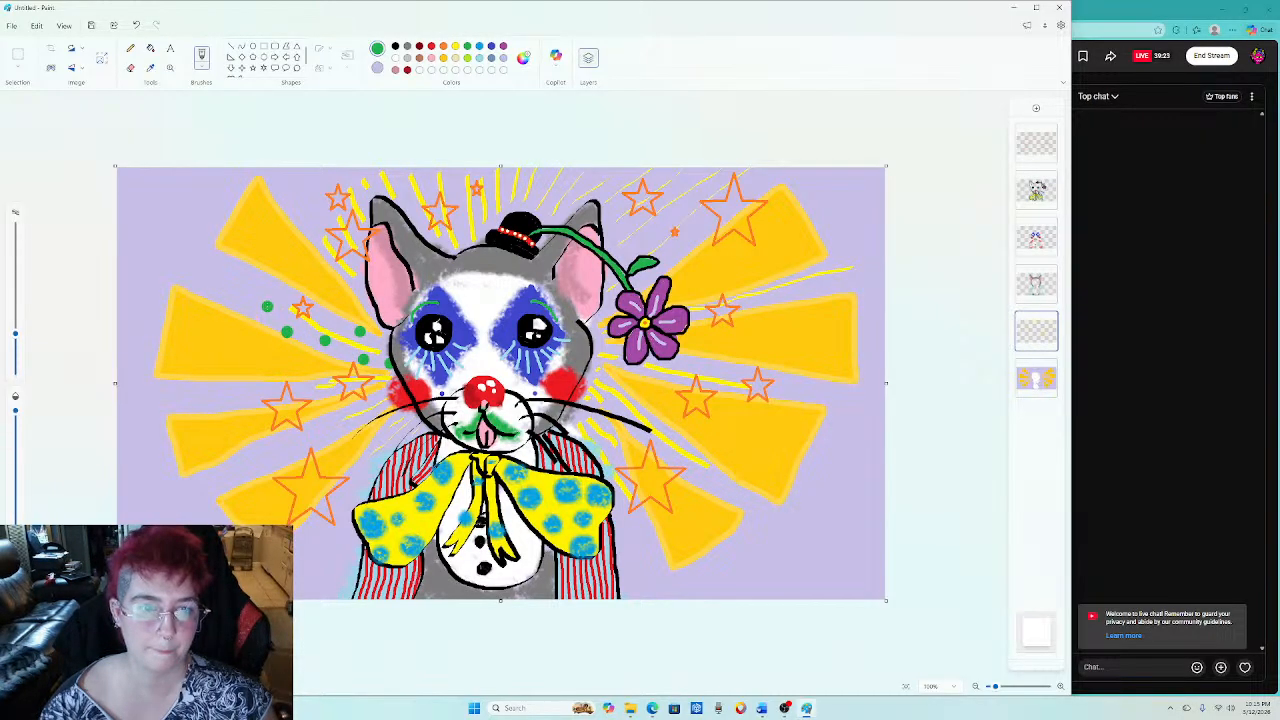
click(272, 286)
click(244, 278)
click(218, 288)
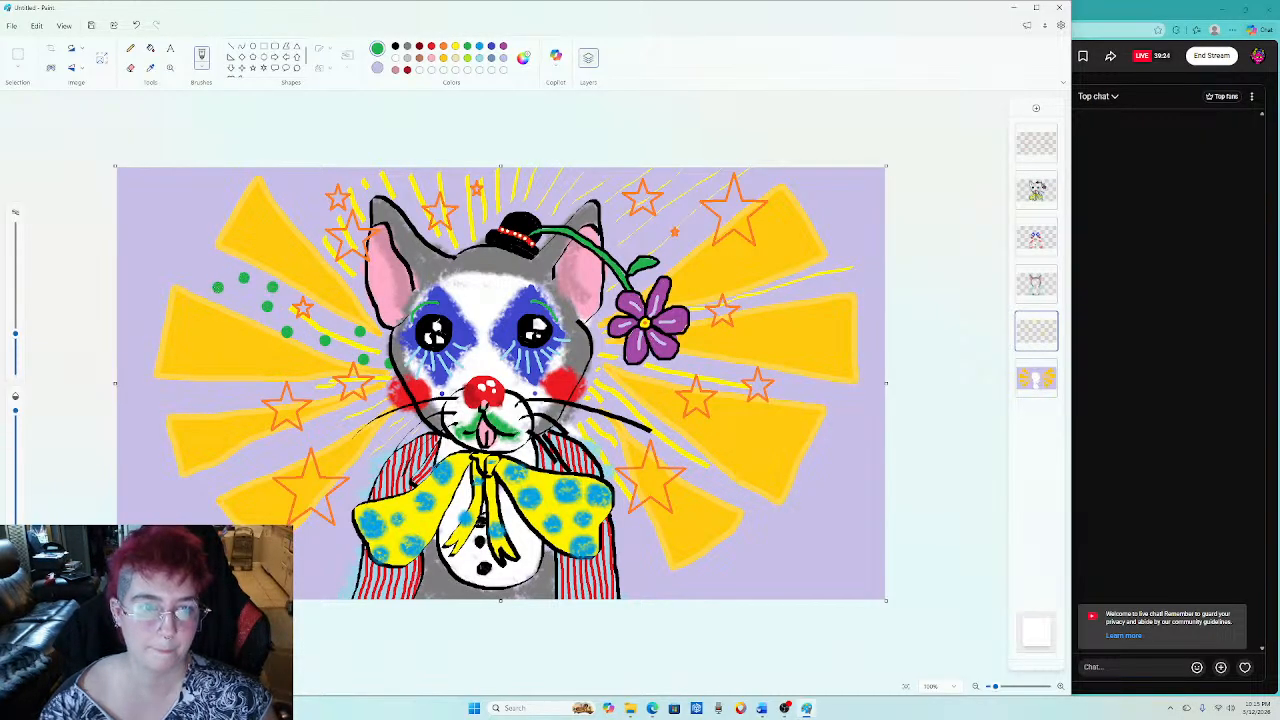
Undo the whole trail of green dots beside the left-hand cheek.
click(136, 25)
click(136, 25)
click(136, 25)
click(136, 25)
click(136, 25)
click(136, 25)
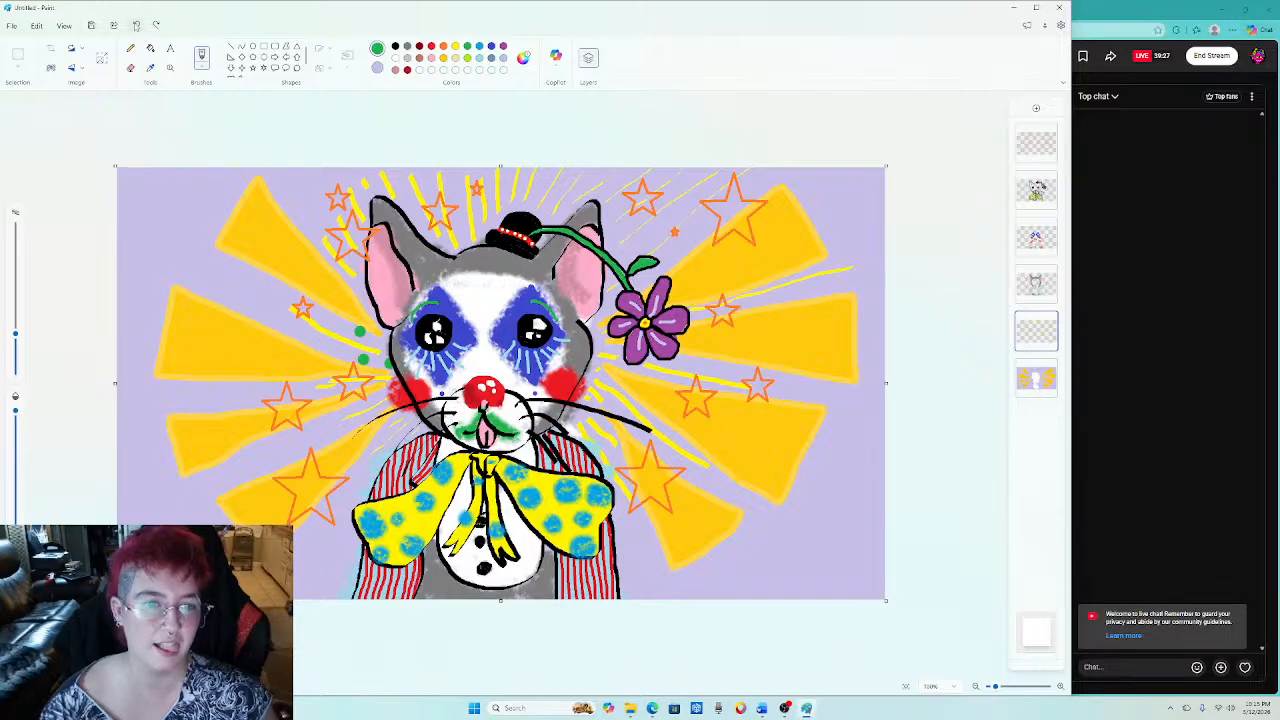
click(136, 25)
click(136, 25)
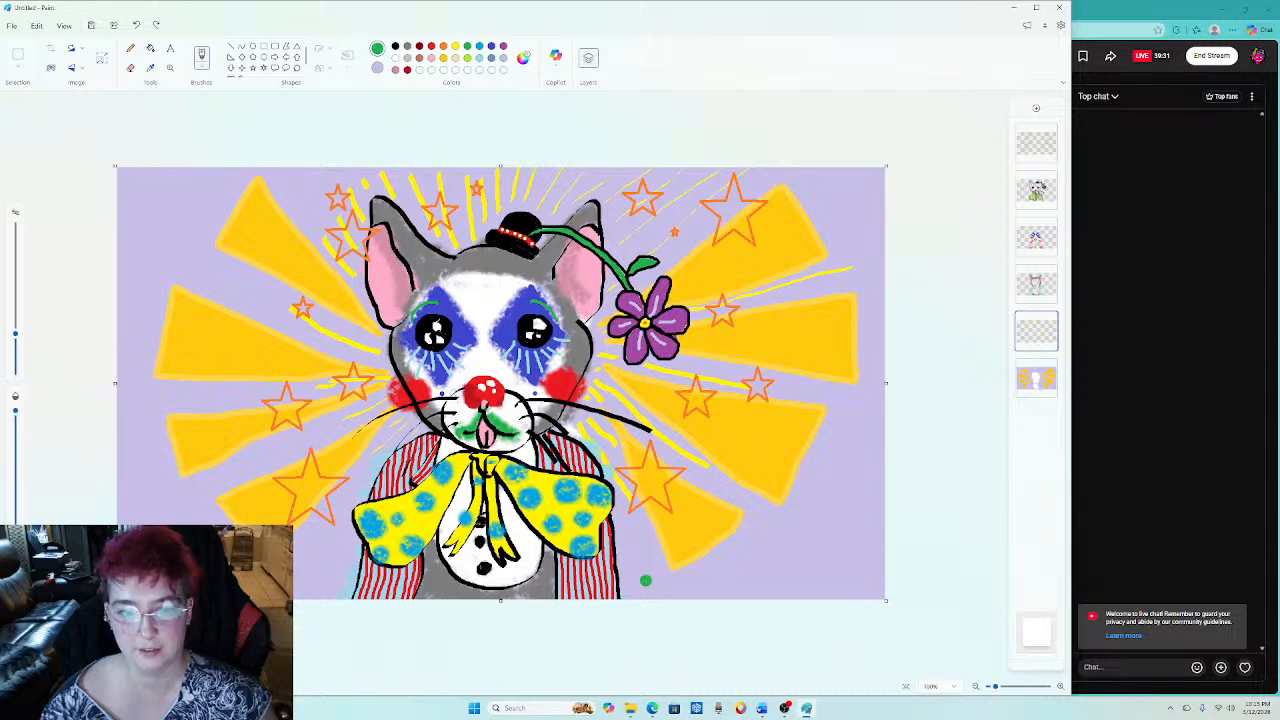
Paint a curved row of green dots around the outer ends of the lower right rays.
click(645, 580)
click(677, 578)
click(701, 571)
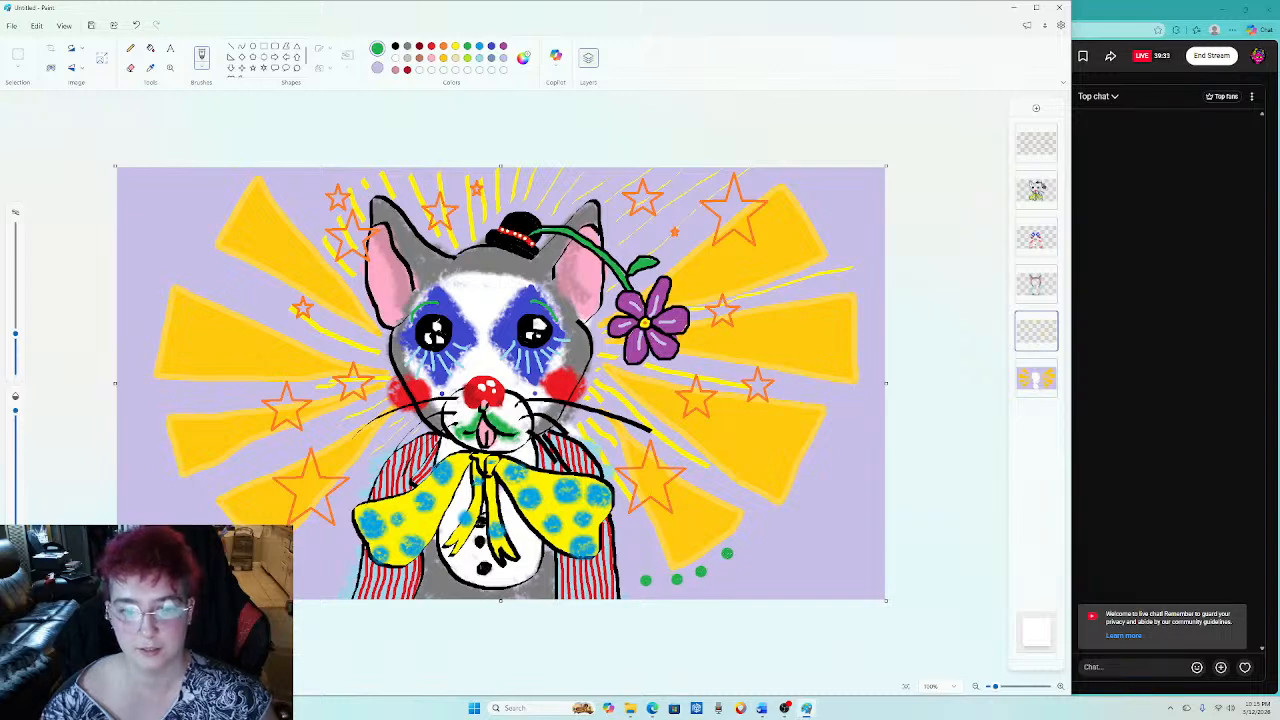
click(727, 553)
click(753, 533)
click(782, 510)
click(806, 491)
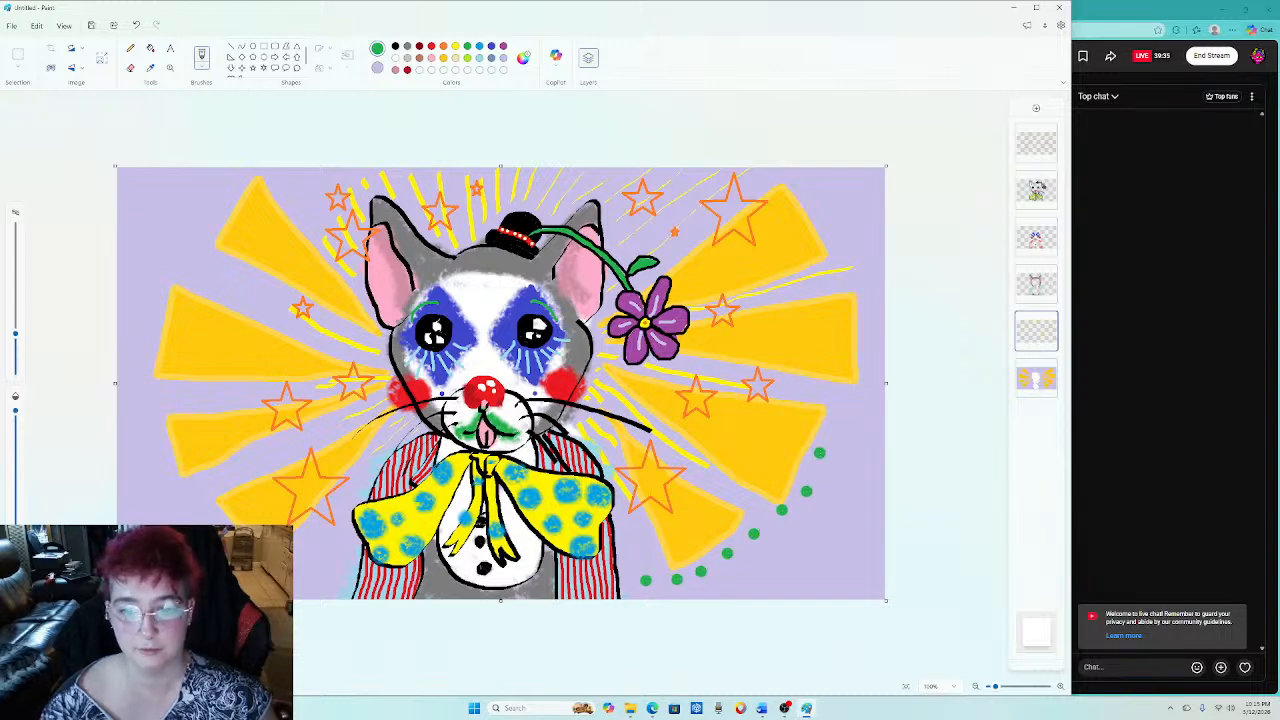
Continue the arc of green dots up past the right-hand rays to the canvas's upper right corner.
click(820, 453)
click(835, 425)
click(838, 393)
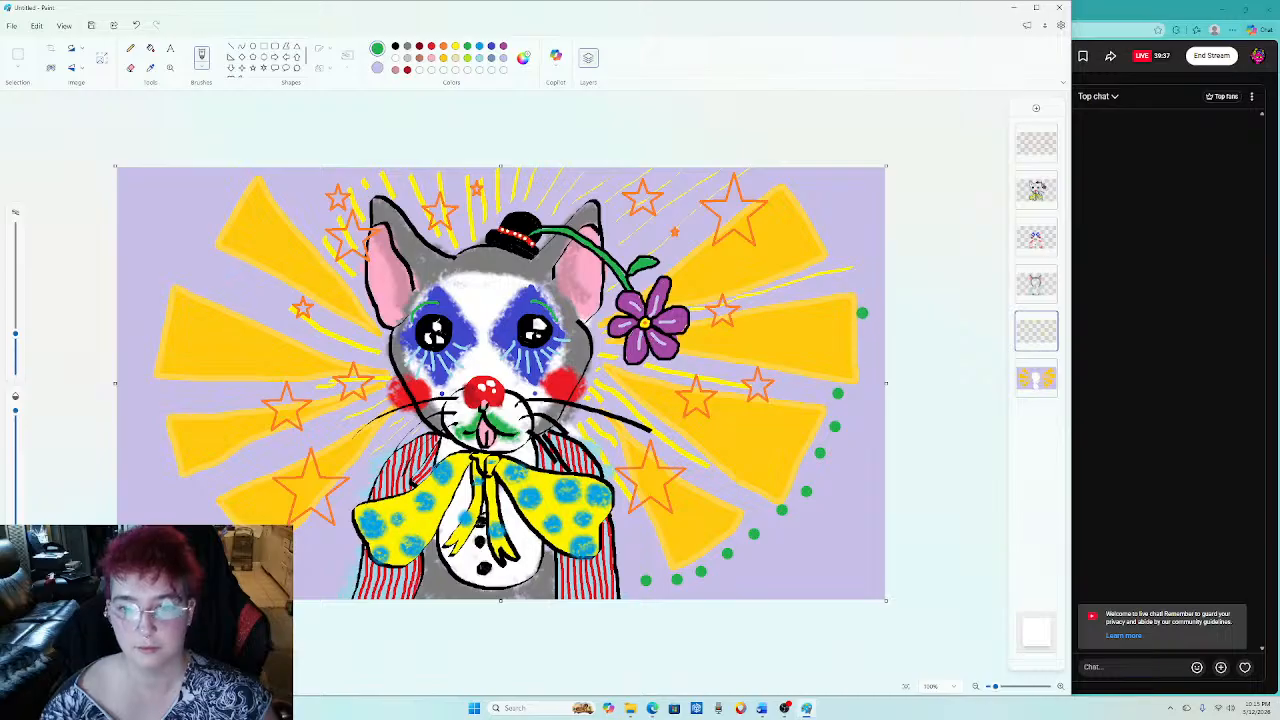
click(841, 285)
click(834, 260)
click(813, 204)
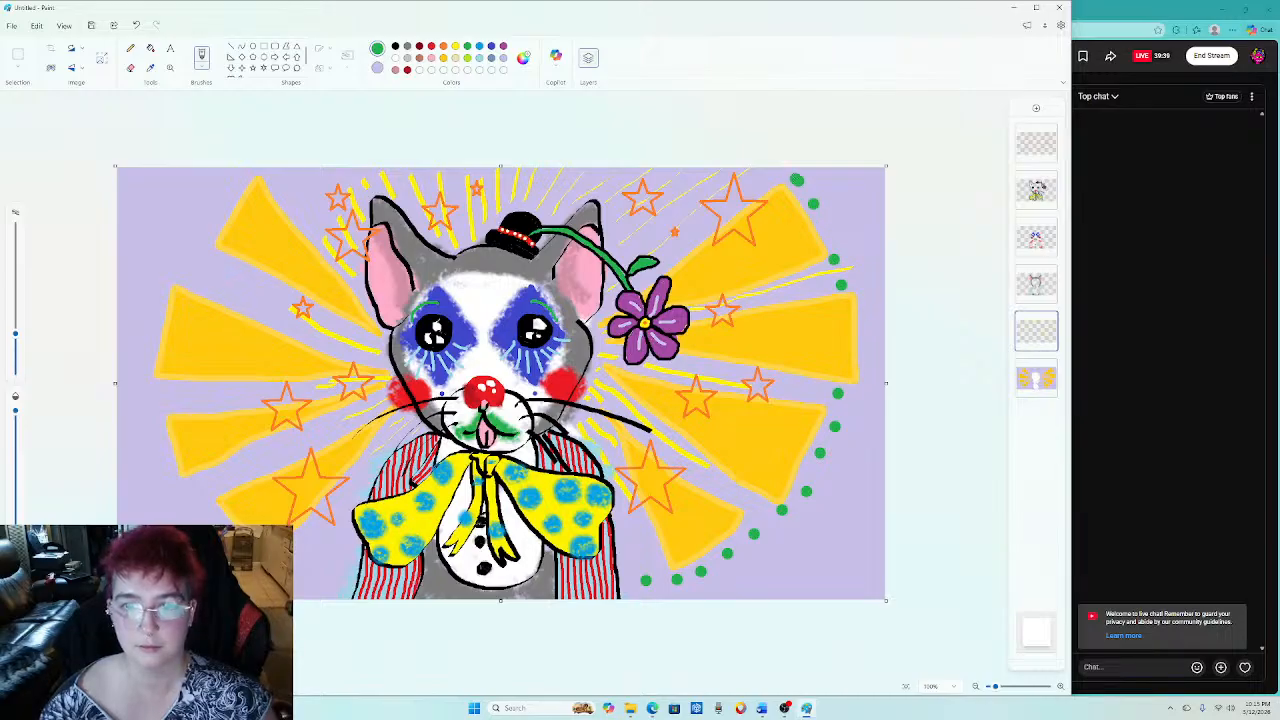
click(798, 180)
click(761, 177)
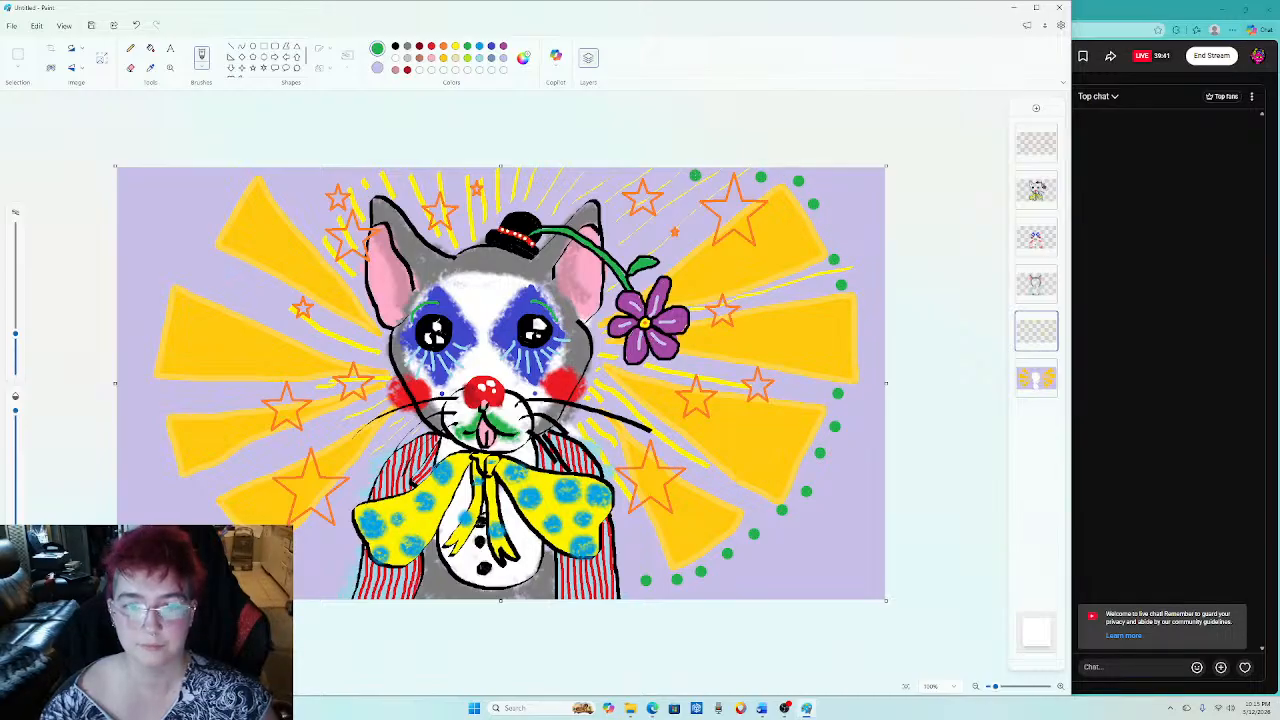
Extend the row of green dots along the canvas's top edge, from the large star to above the left-hand ear.
click(704, 178)
click(669, 174)
click(636, 173)
click(600, 173)
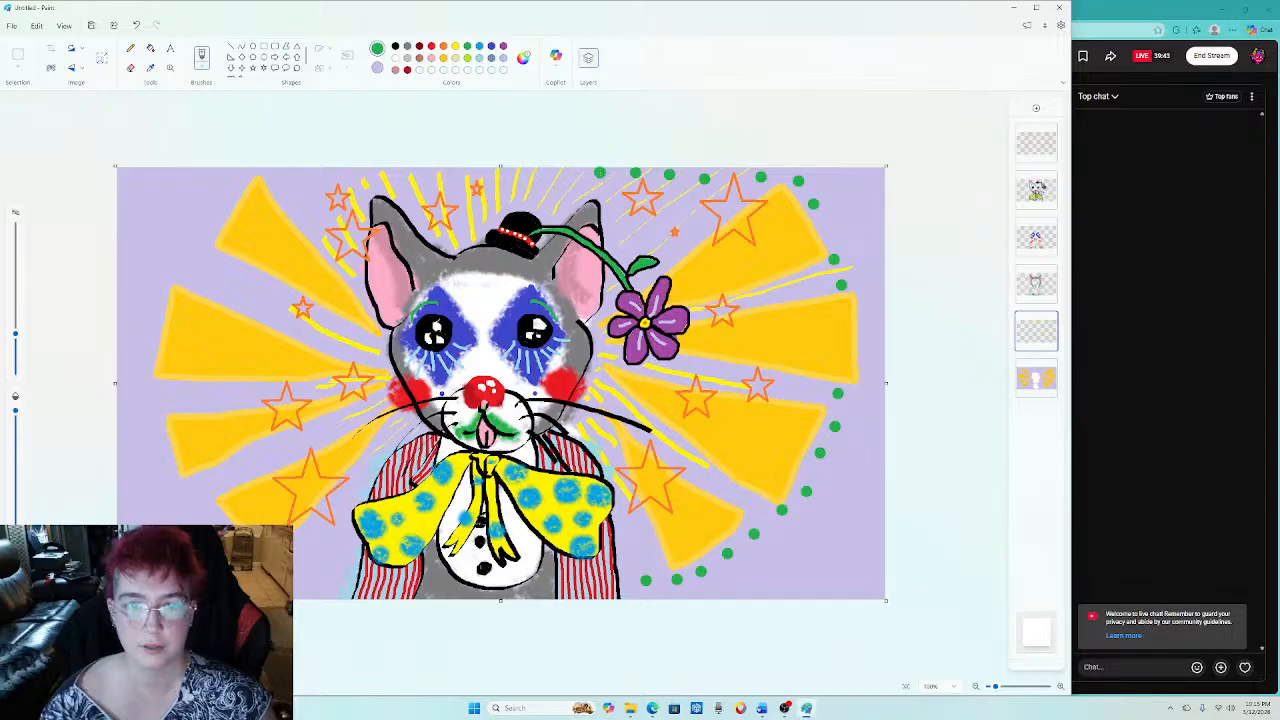
click(536, 172)
click(485, 175)
click(456, 173)
click(414, 175)
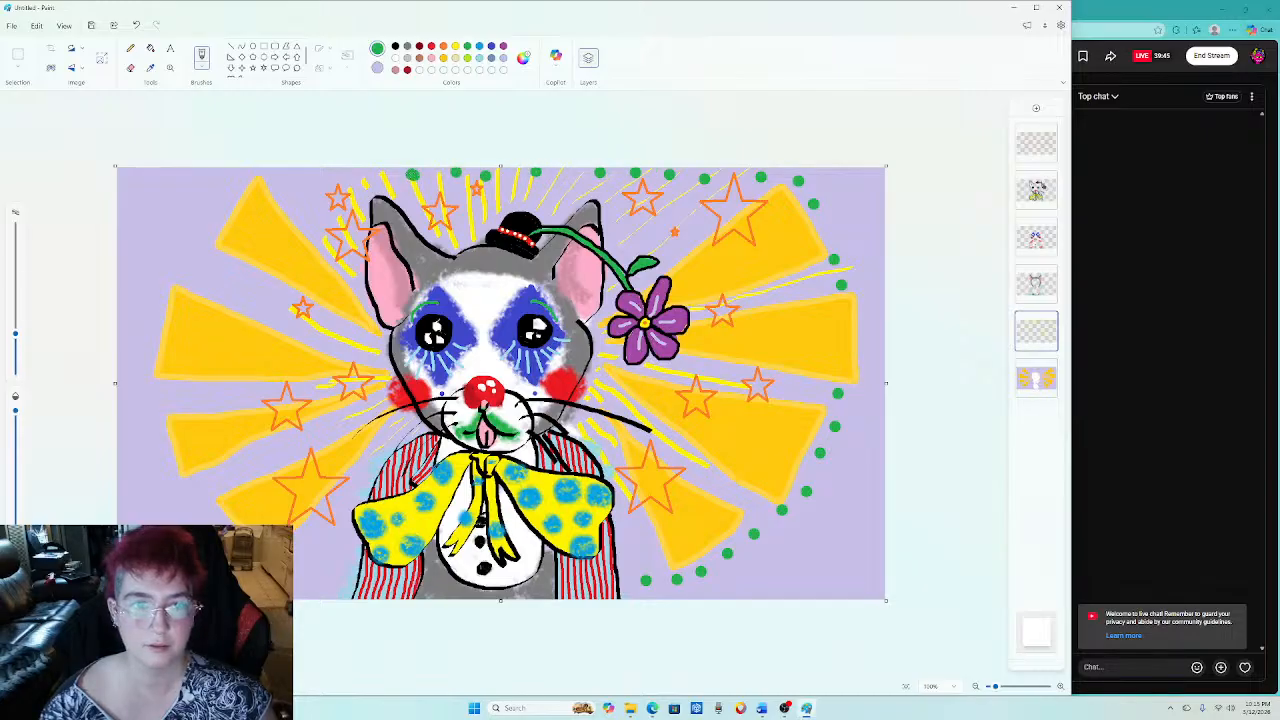
Carry the green dots over the canvas's upper left area and down outside the upper left ray.
click(383, 173)
click(353, 172)
click(309, 177)
click(287, 180)
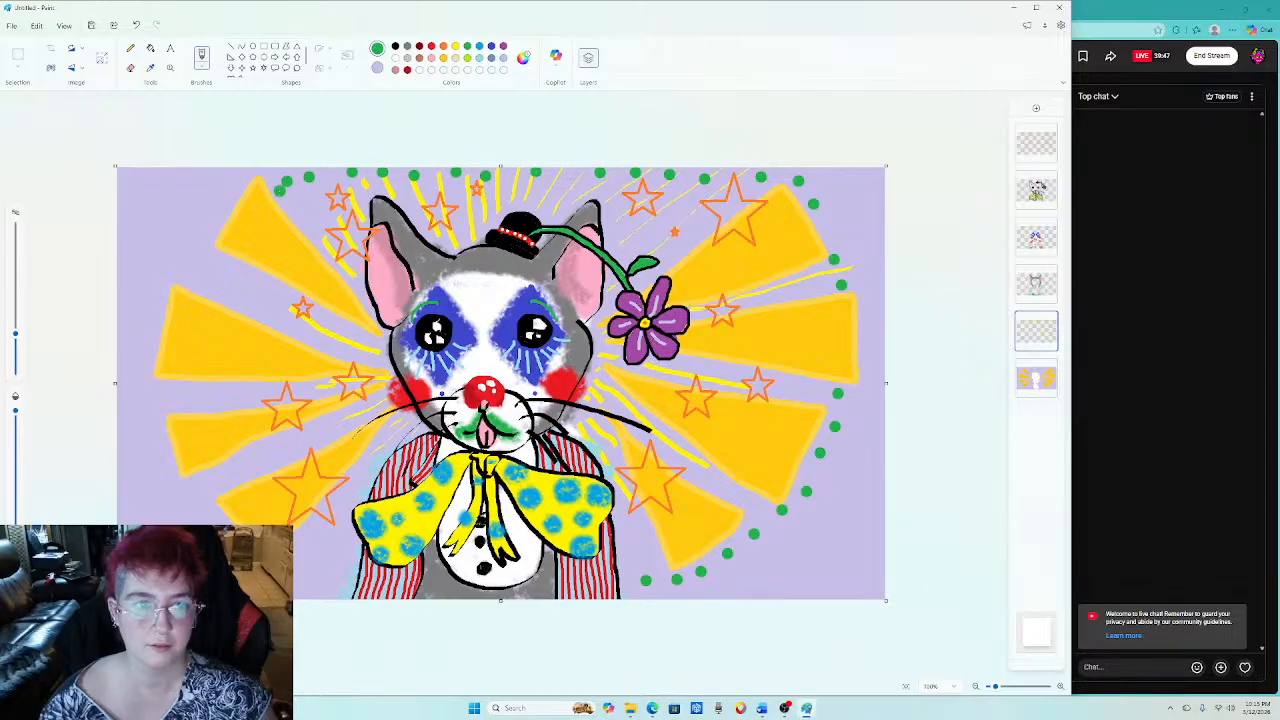
click(234, 181)
click(211, 204)
click(192, 231)
click(173, 253)
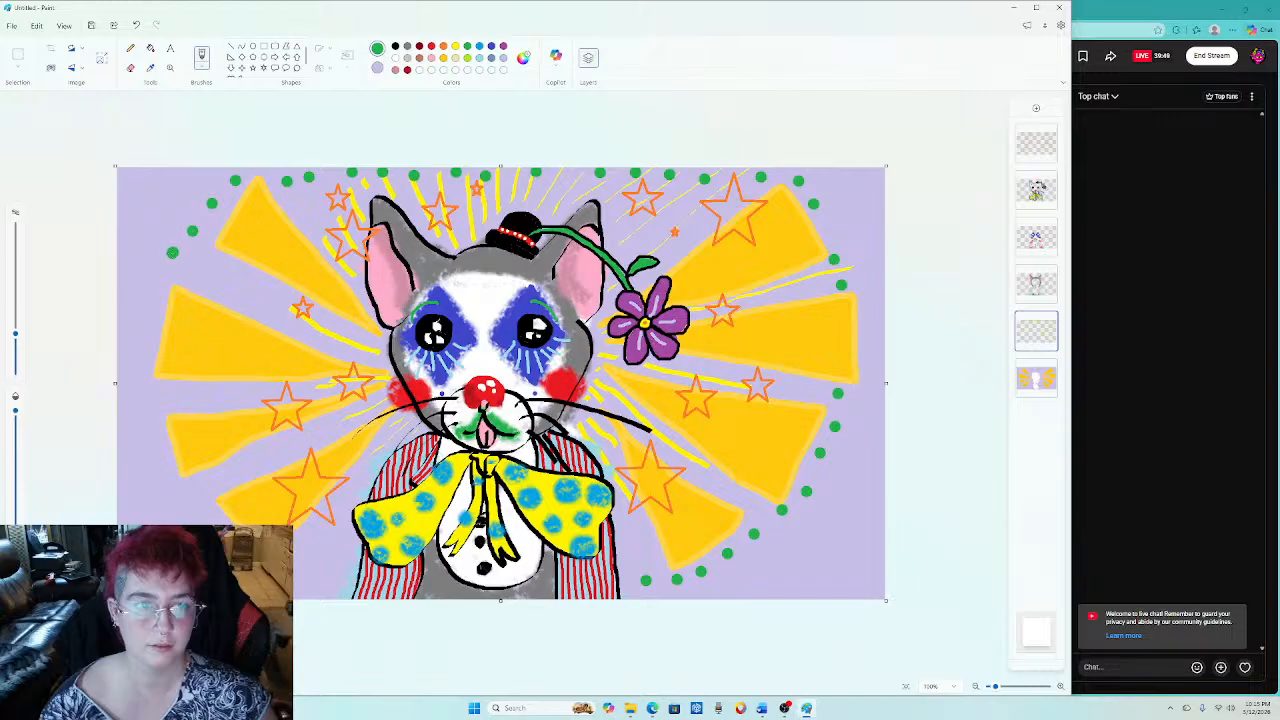
Paint green dots down outside the left-hand rays and along the bottom edge beside the striped sleeve.
click(146, 287)
click(143, 320)
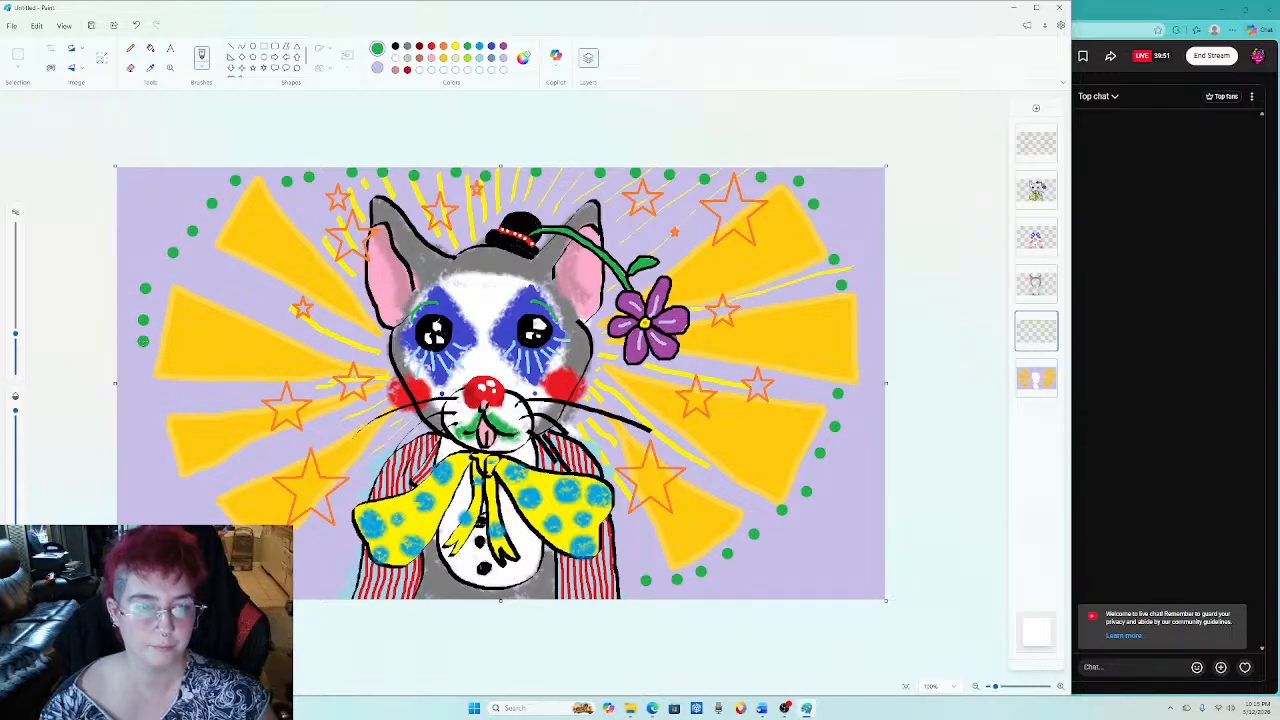
click(141, 346)
click(137, 380)
click(141, 413)
click(150, 441)
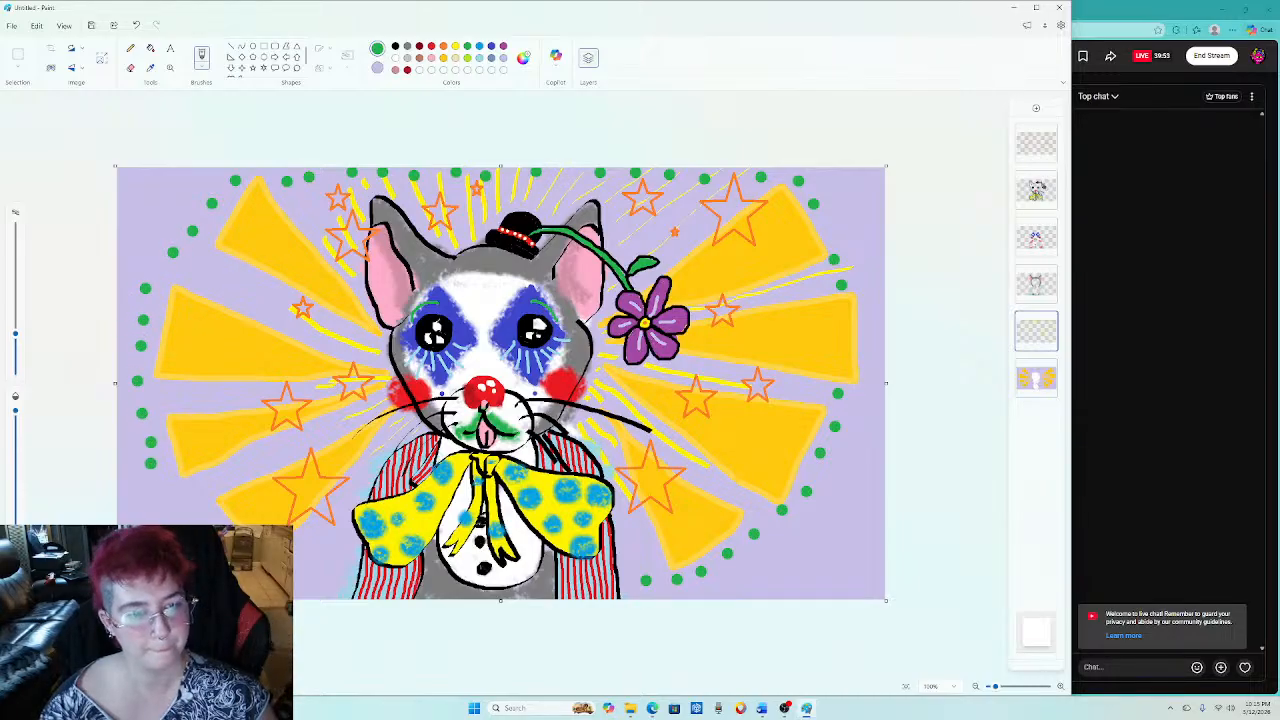
click(155, 469)
click(172, 498)
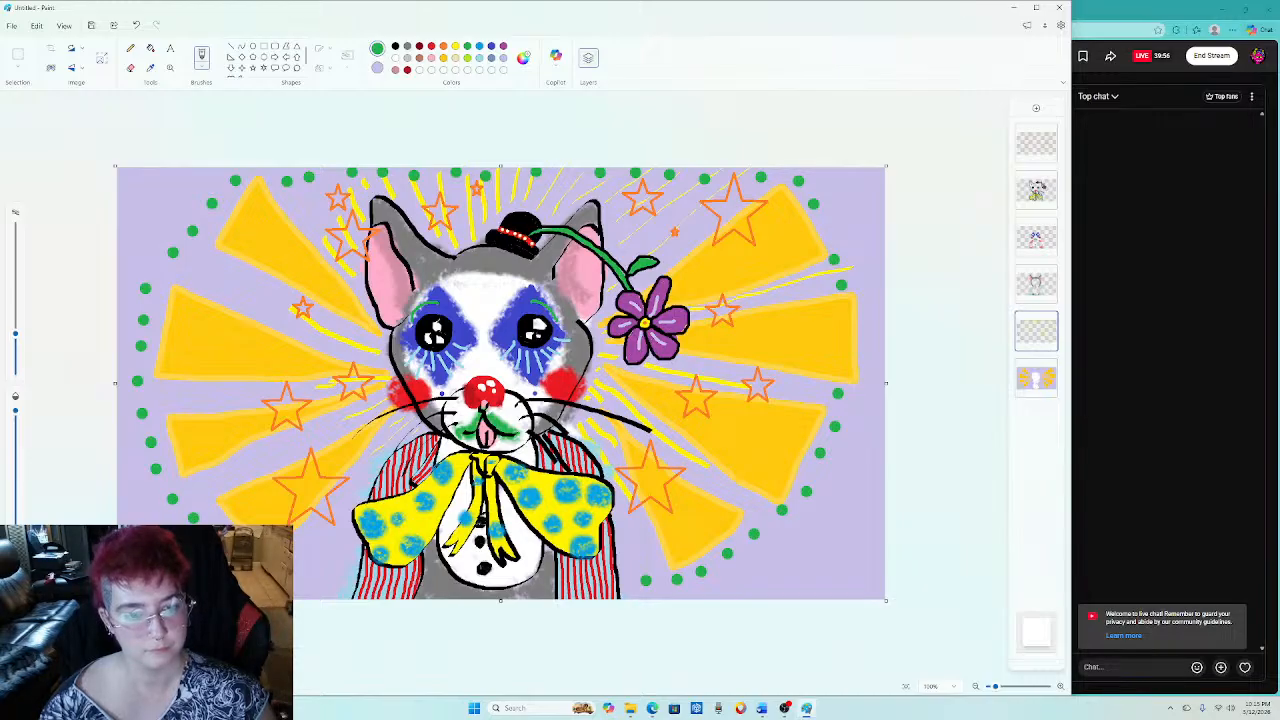
click(303, 594)
click(318, 595)
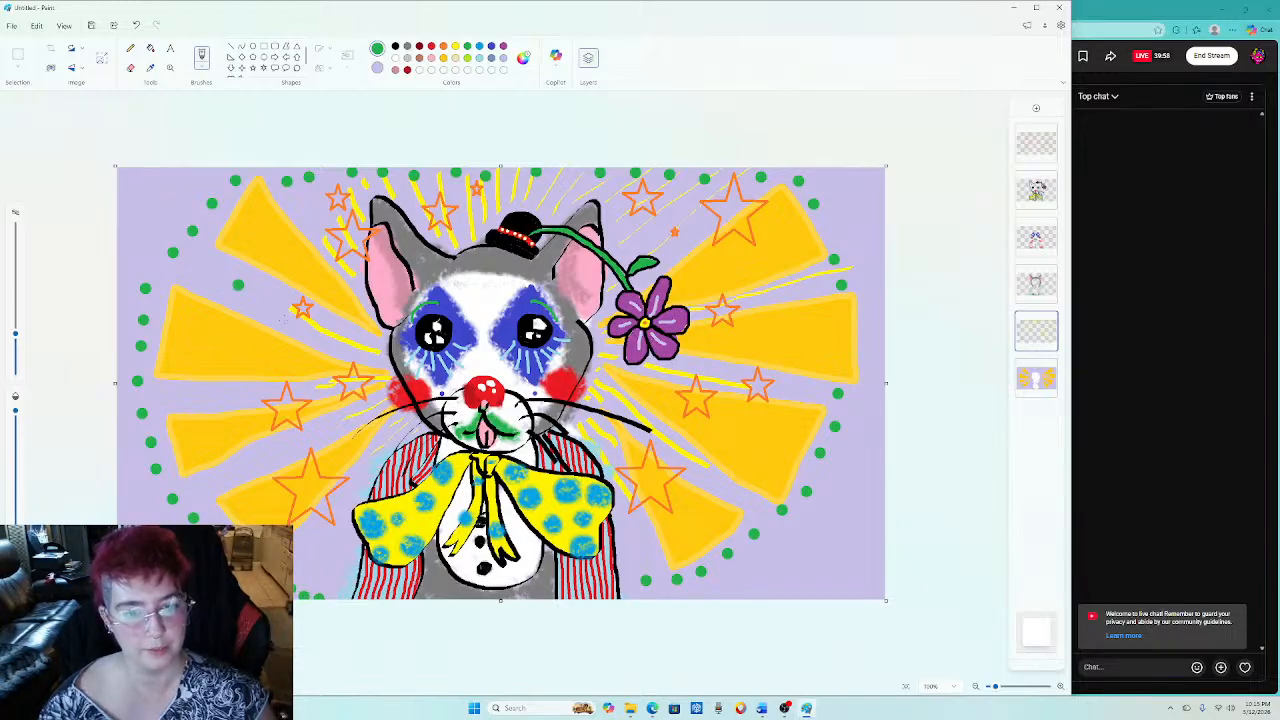
Add inner green dots inside the border from the lower right ray up to the flower's upper right side.
click(628, 563)
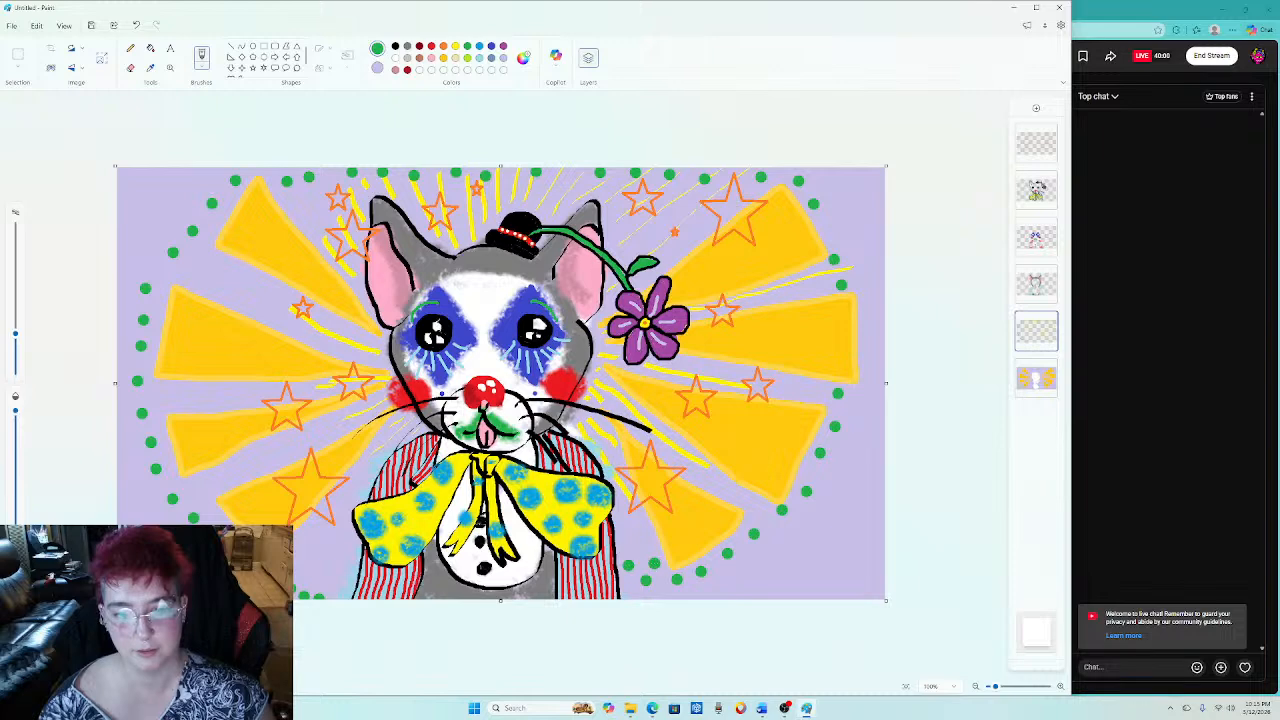
click(655, 563)
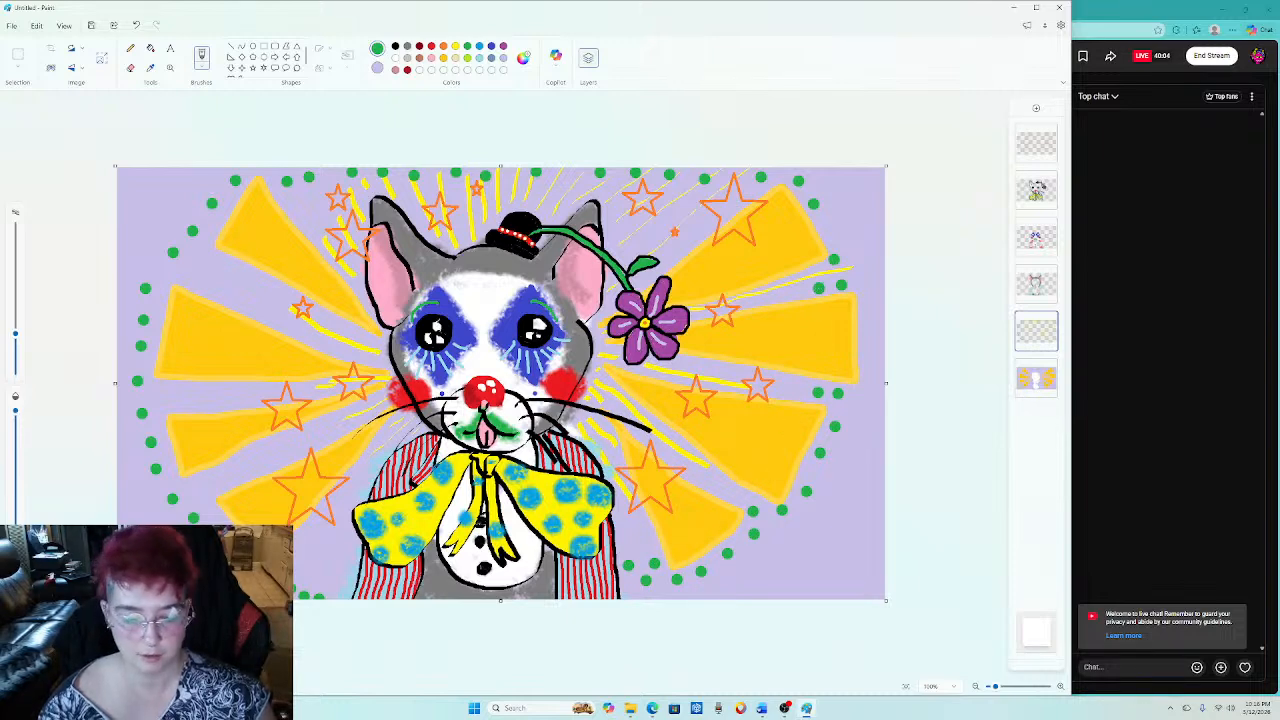
click(747, 191)
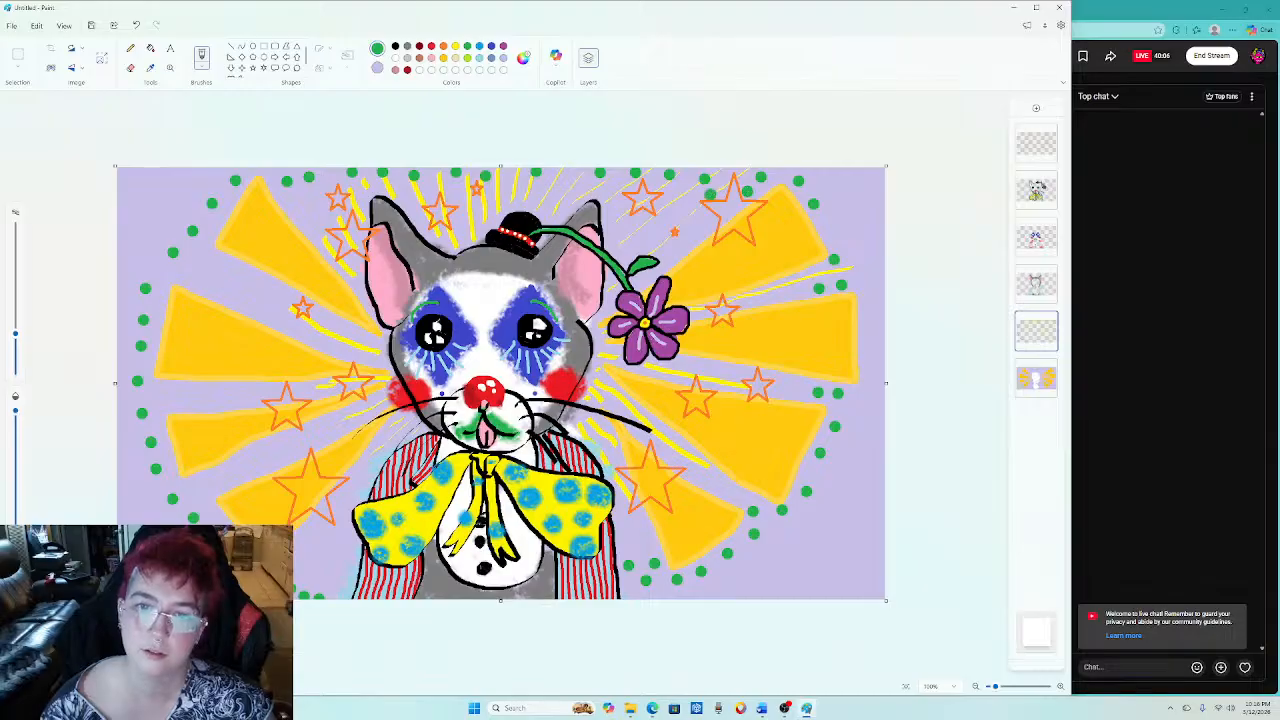
click(694, 191)
click(681, 188)
click(592, 185)
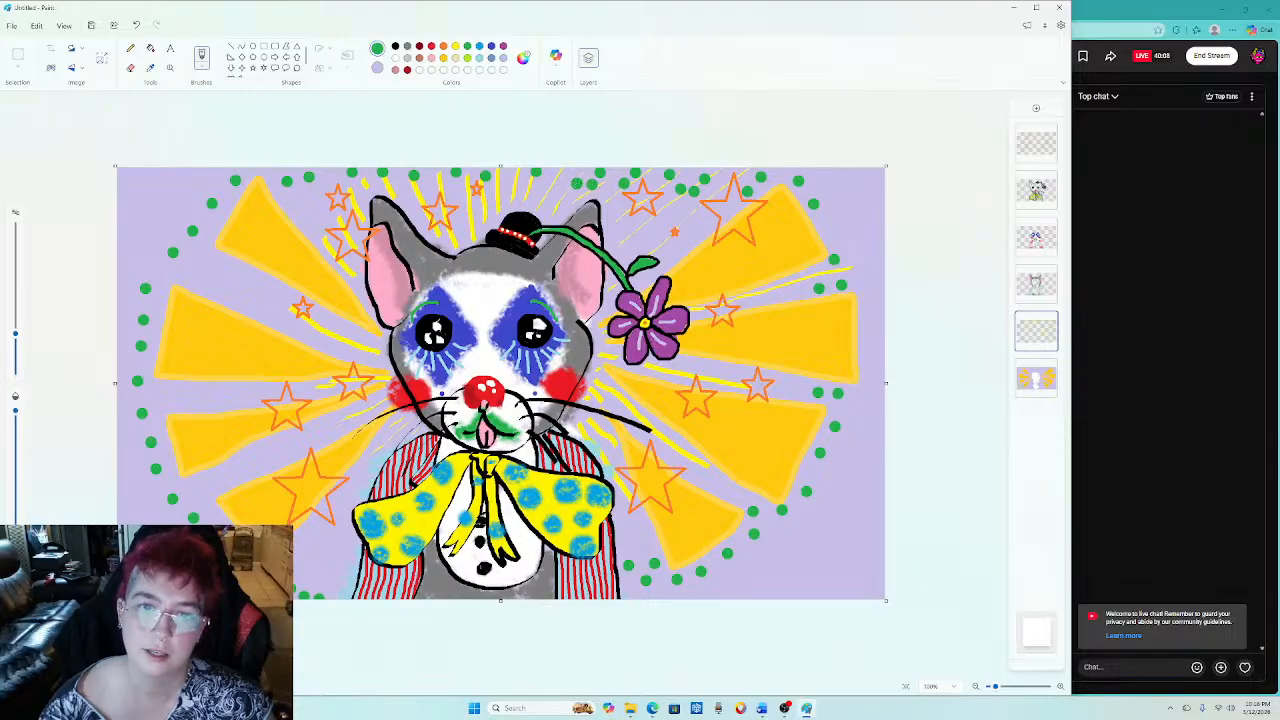
Paint a second row of green dots beneath the top border, from the right-hand ear across to the upper left star.
click(571, 183)
click(525, 186)
click(499, 190)
click(457, 187)
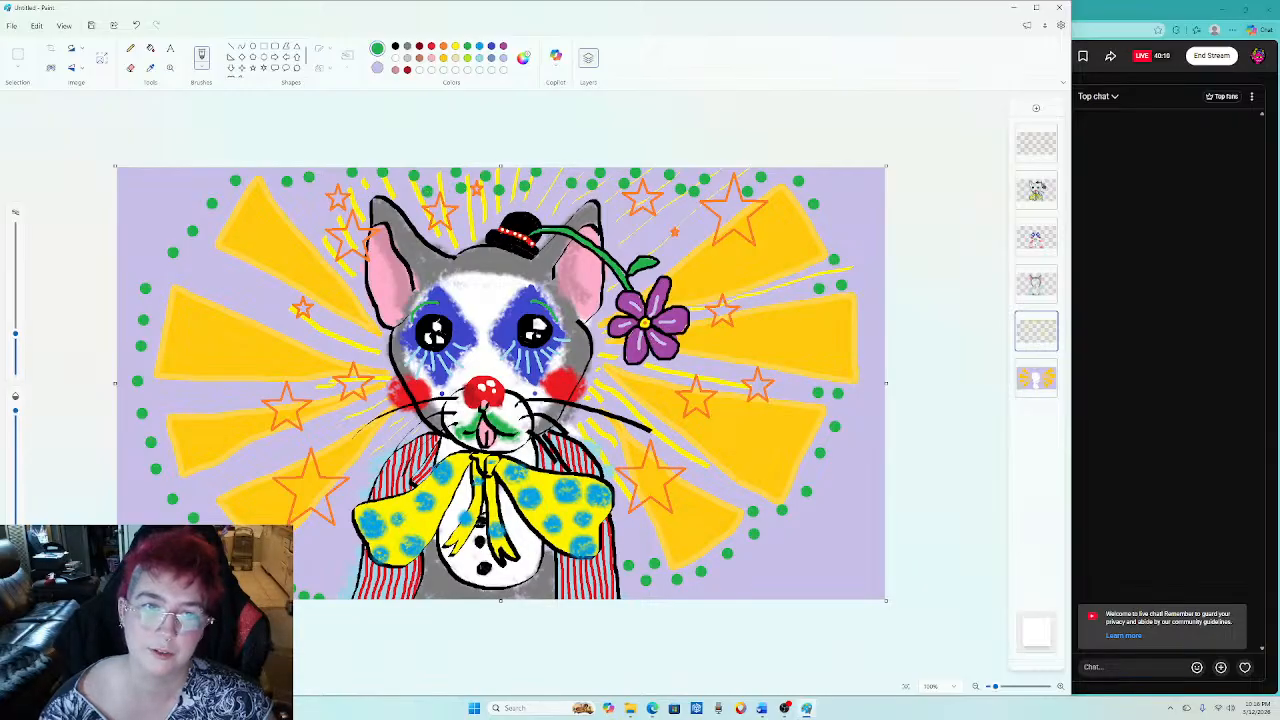
click(427, 191)
click(399, 187)
click(389, 188)
click(373, 188)
click(341, 187)
click(322, 191)
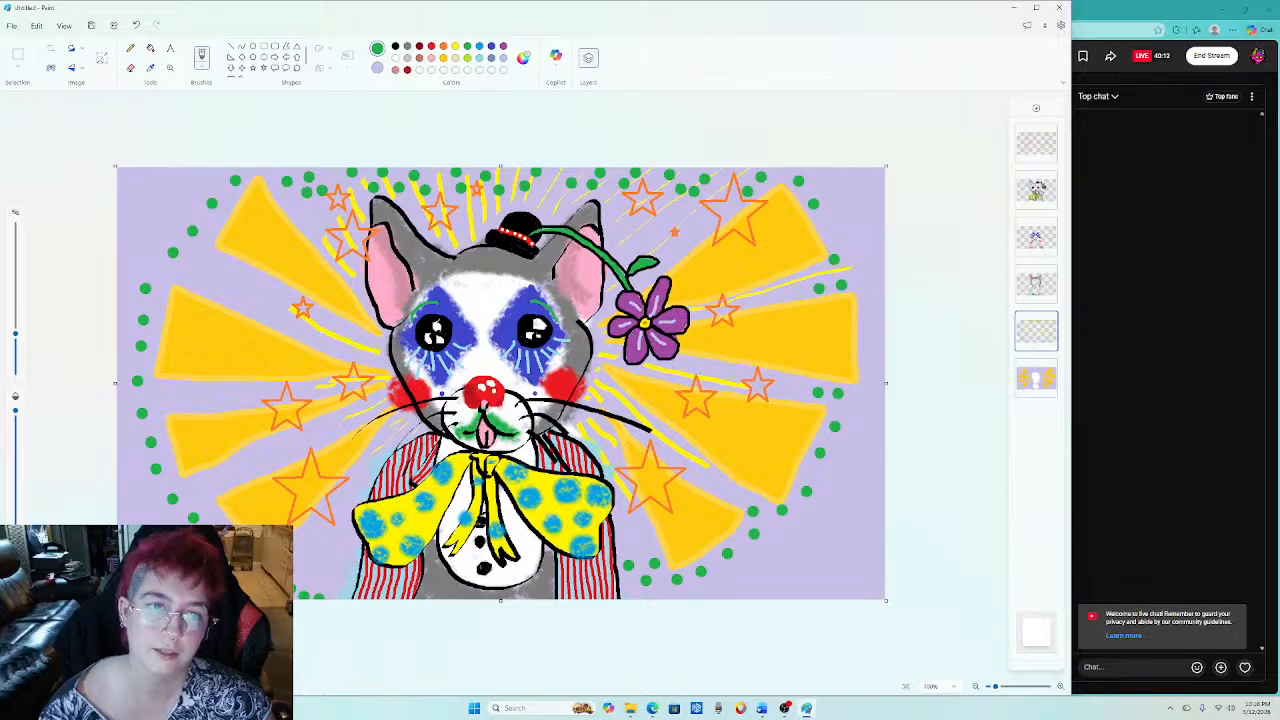
Add inner green dots beside the border around the upper left ray and down to the middle left ray.
click(288, 197)
click(219, 212)
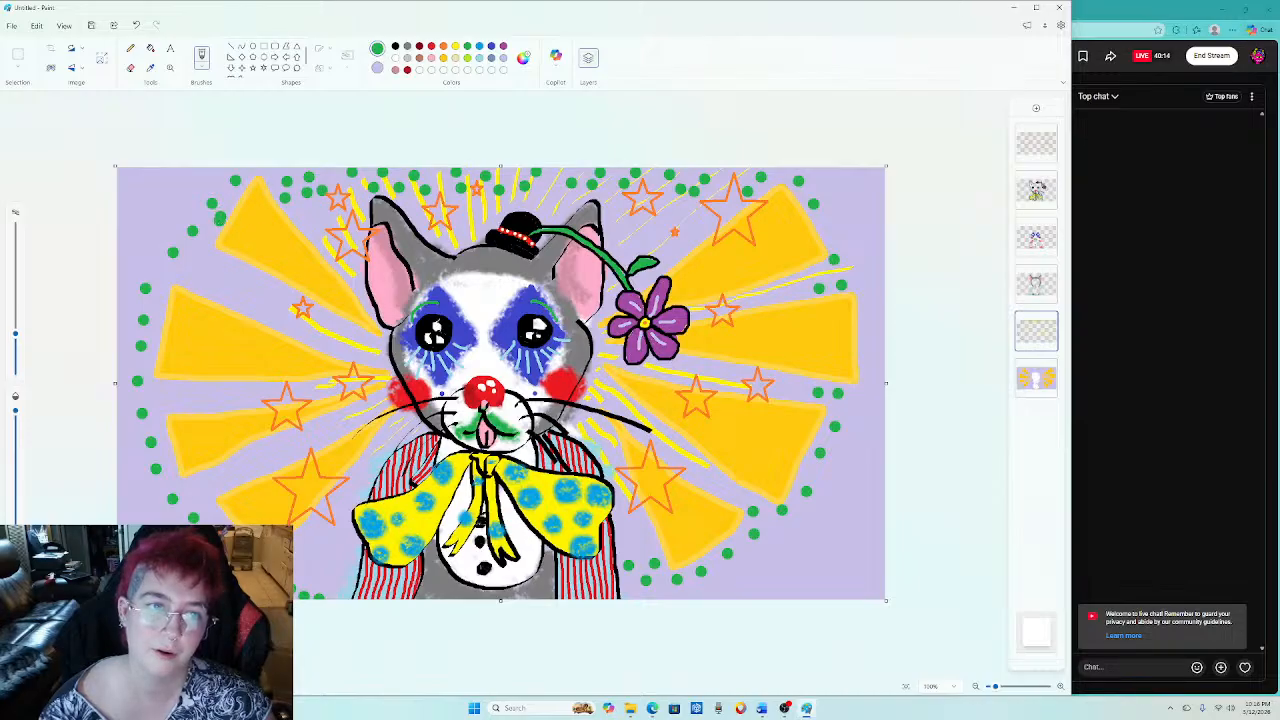
click(205, 237)
click(199, 249)
click(205, 250)
click(184, 271)
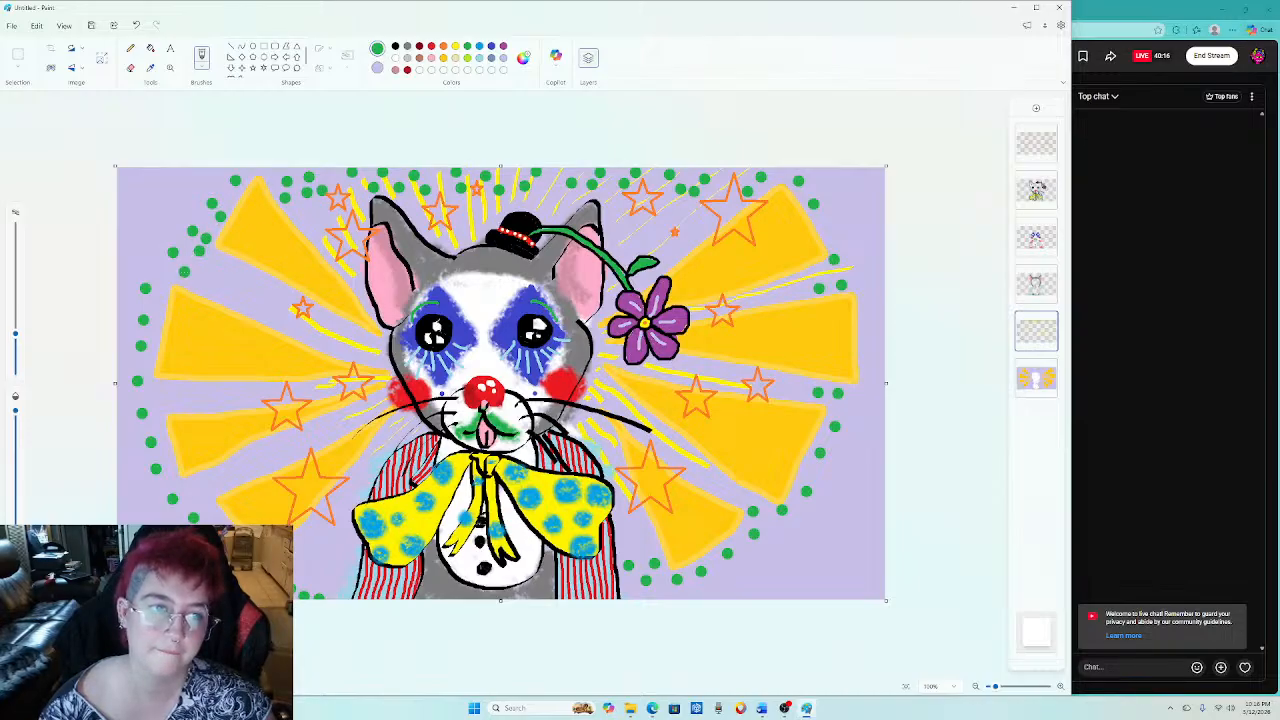
click(157, 310)
click(153, 330)
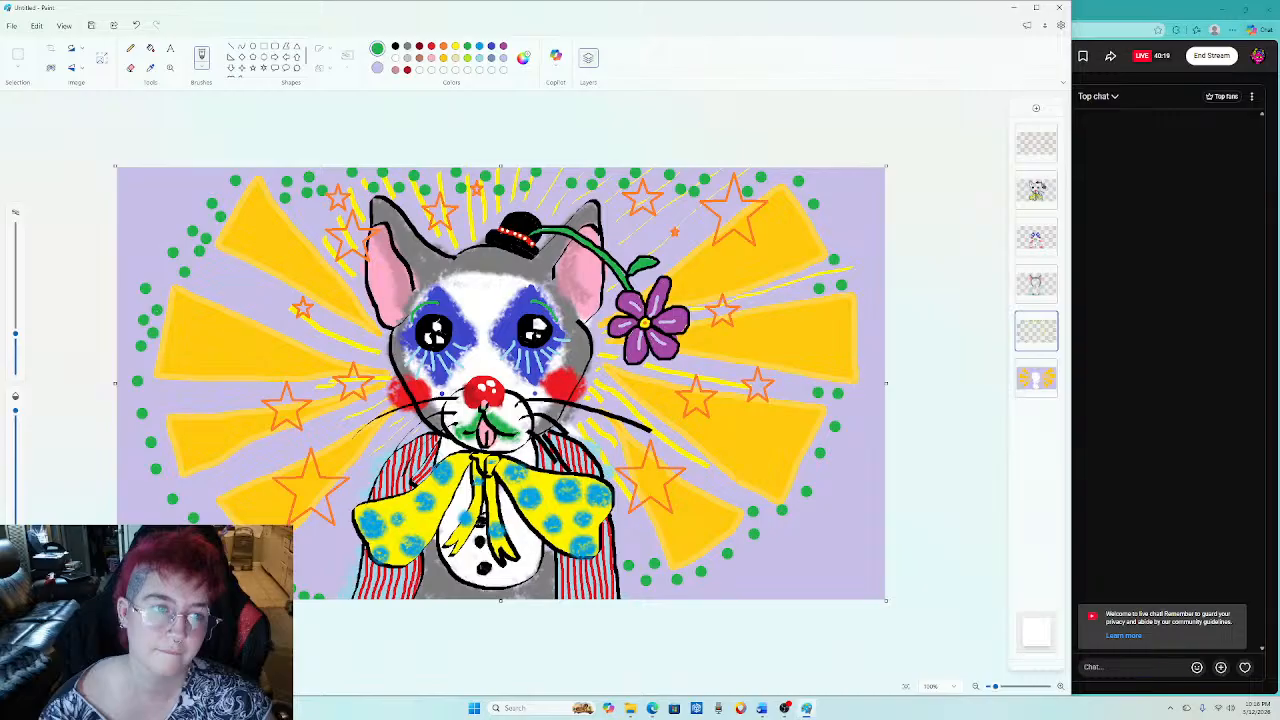
Add inner green dots beside the lower left rays and along the bottom edge next to the striped sleeve.
click(155, 391)
click(160, 408)
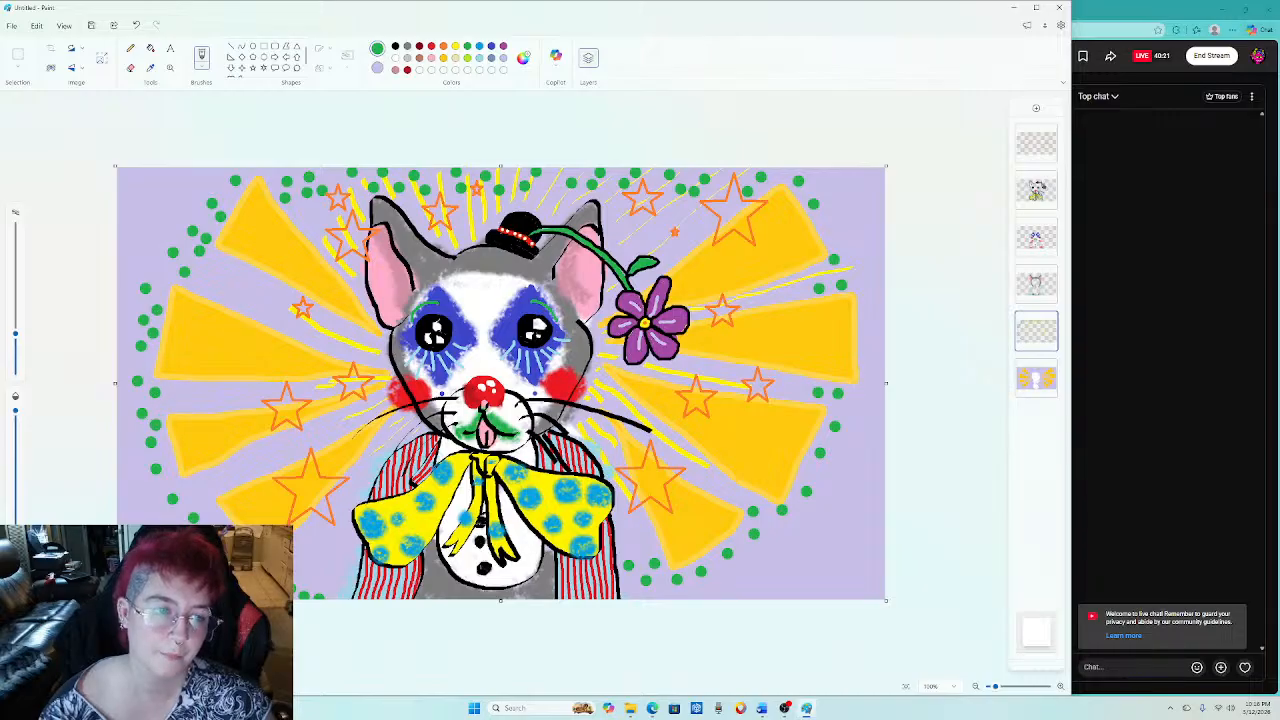
click(180, 485)
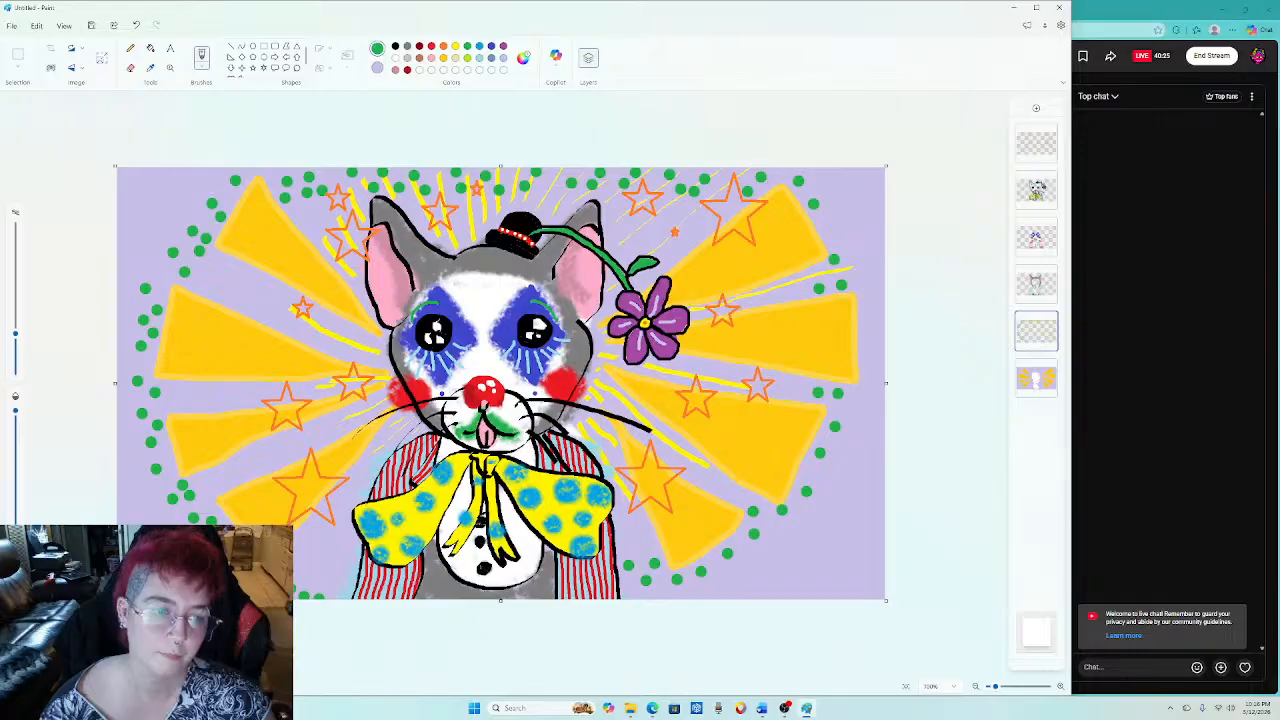
click(313, 582)
click(330, 587)
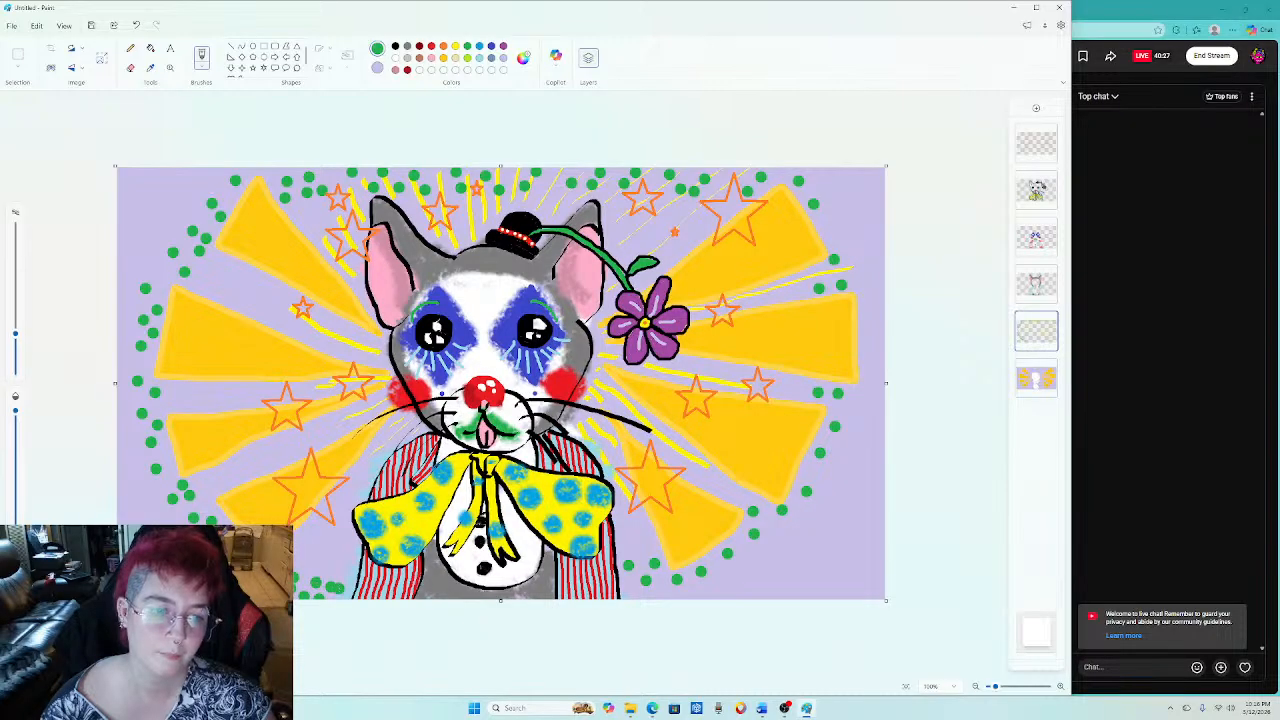
click(342, 589)
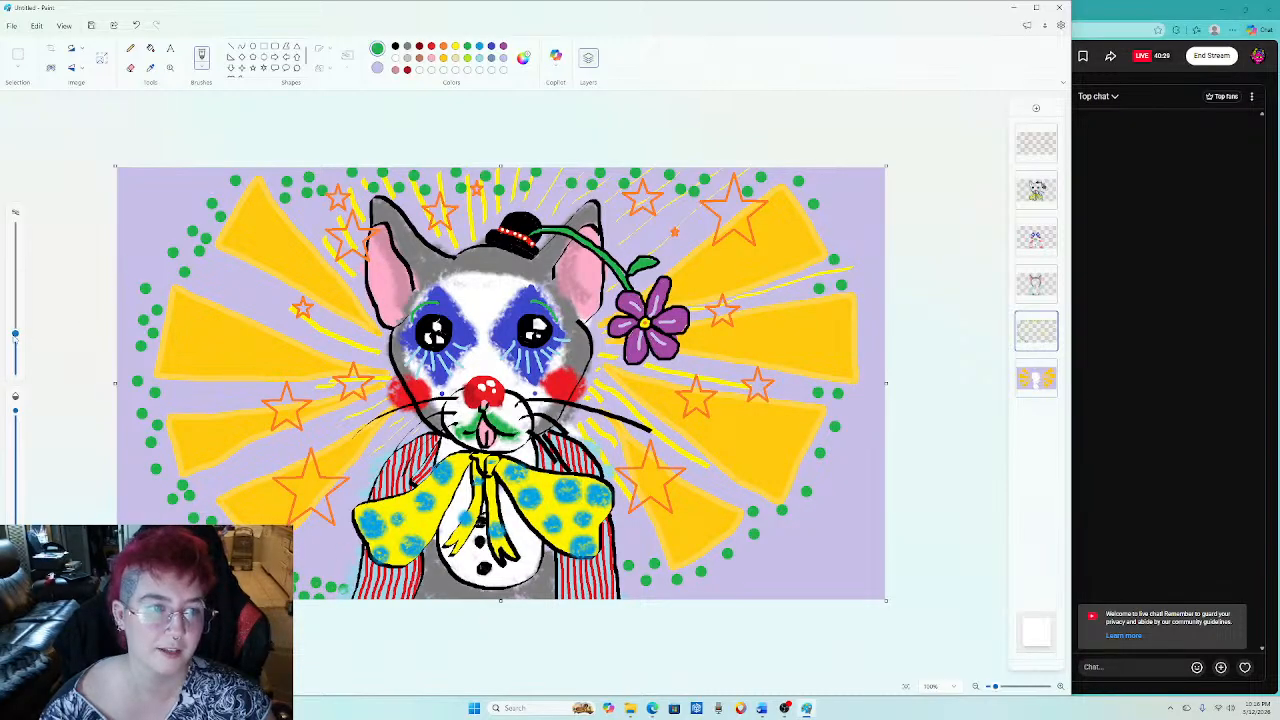
Reduce the brush size and add smaller green dots inside the border in the gaps between the left-hand rays.
drag(15, 333, 15, 345)
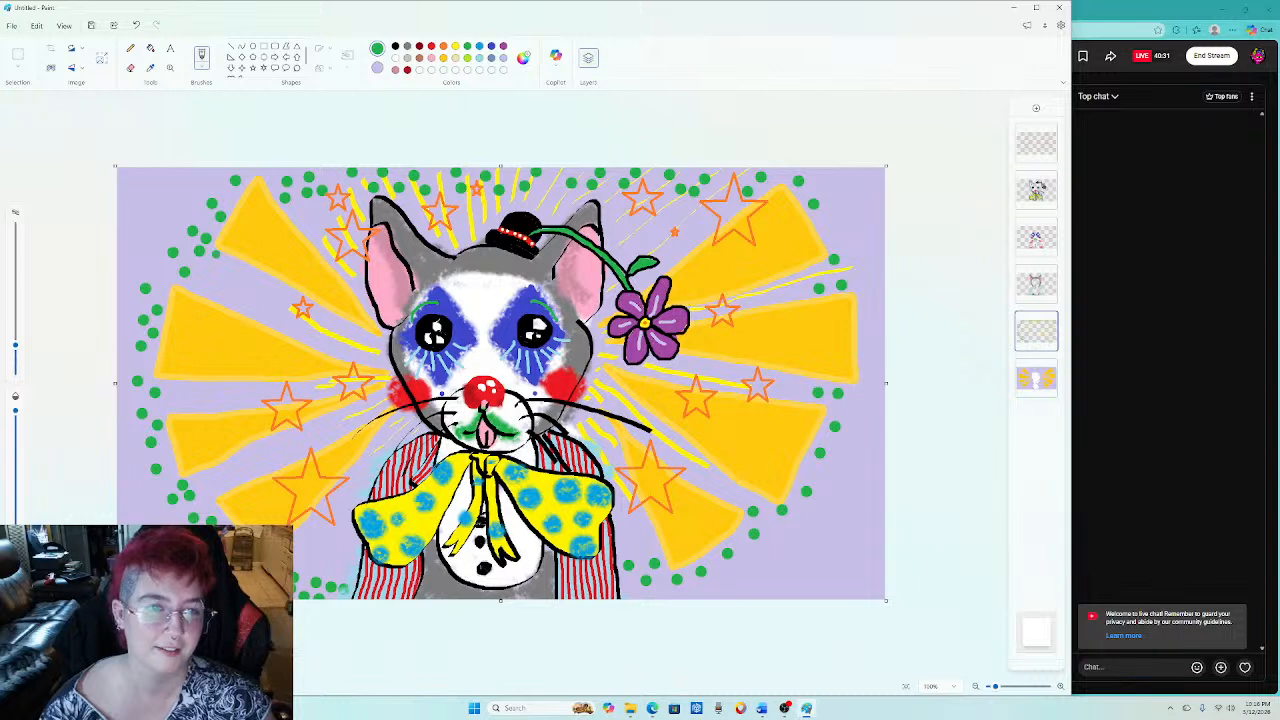
click(205, 266)
click(200, 272)
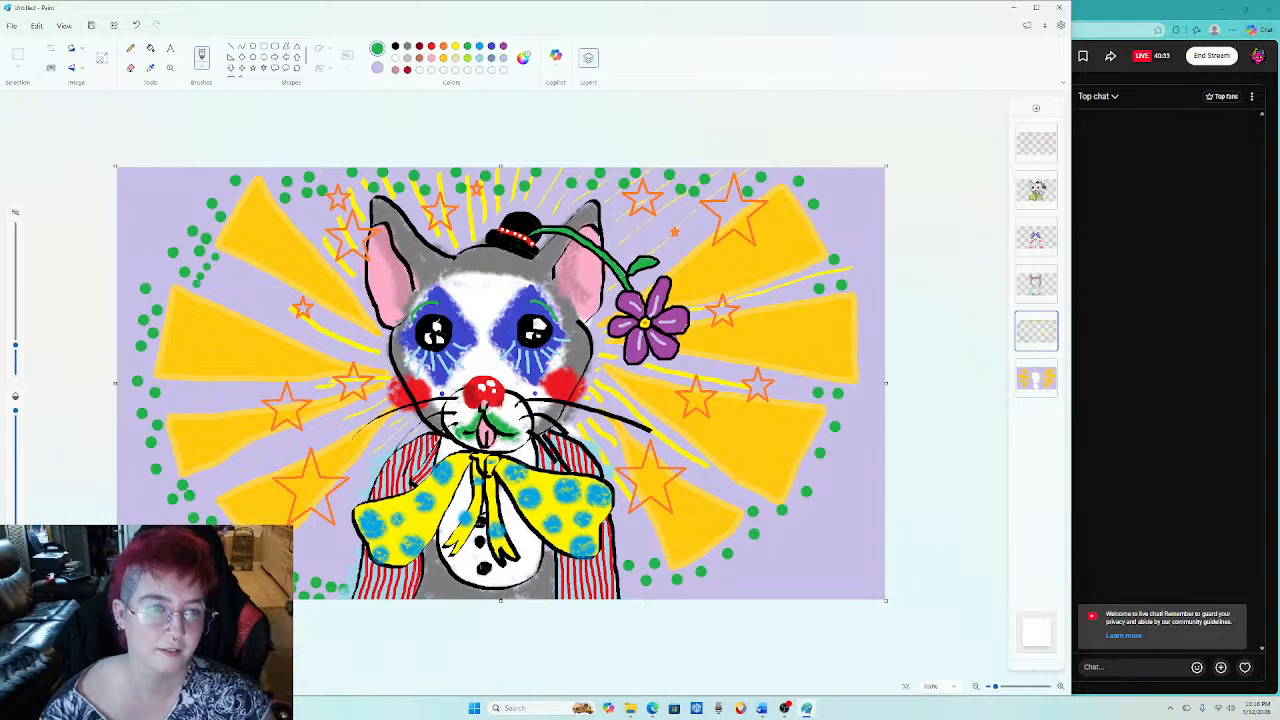
click(168, 390)
click(172, 402)
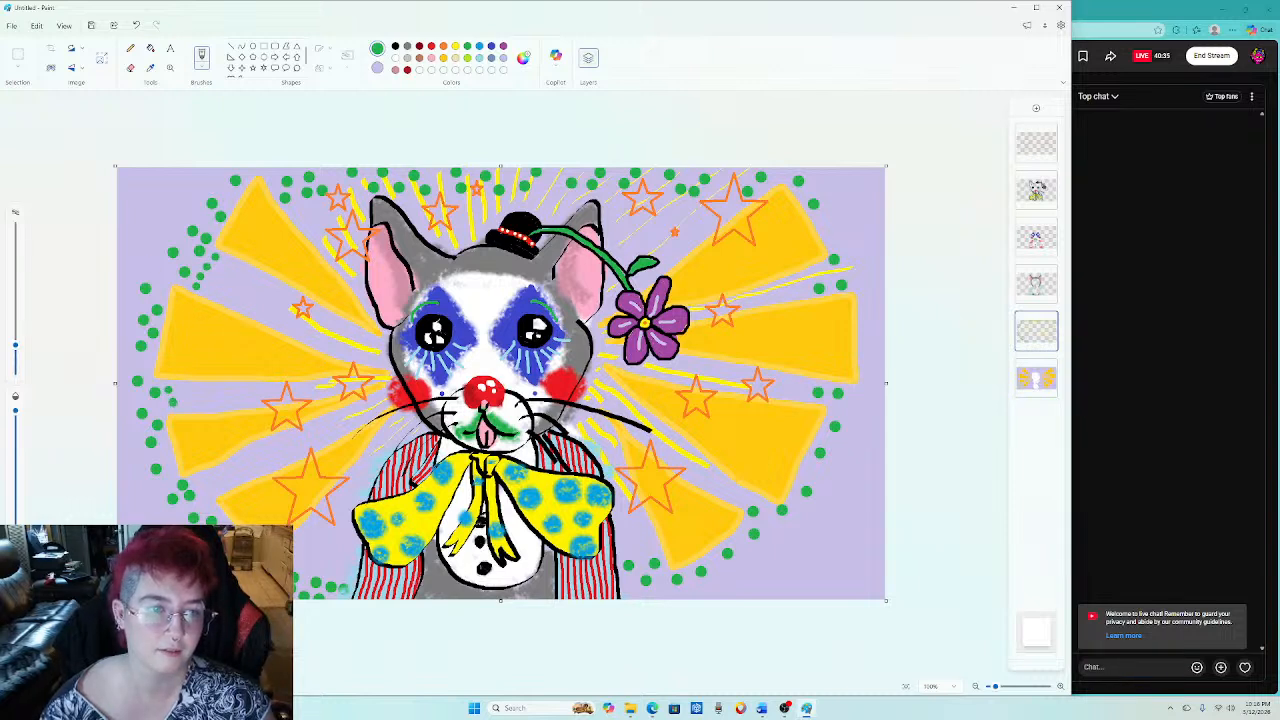
click(202, 483)
click(208, 494)
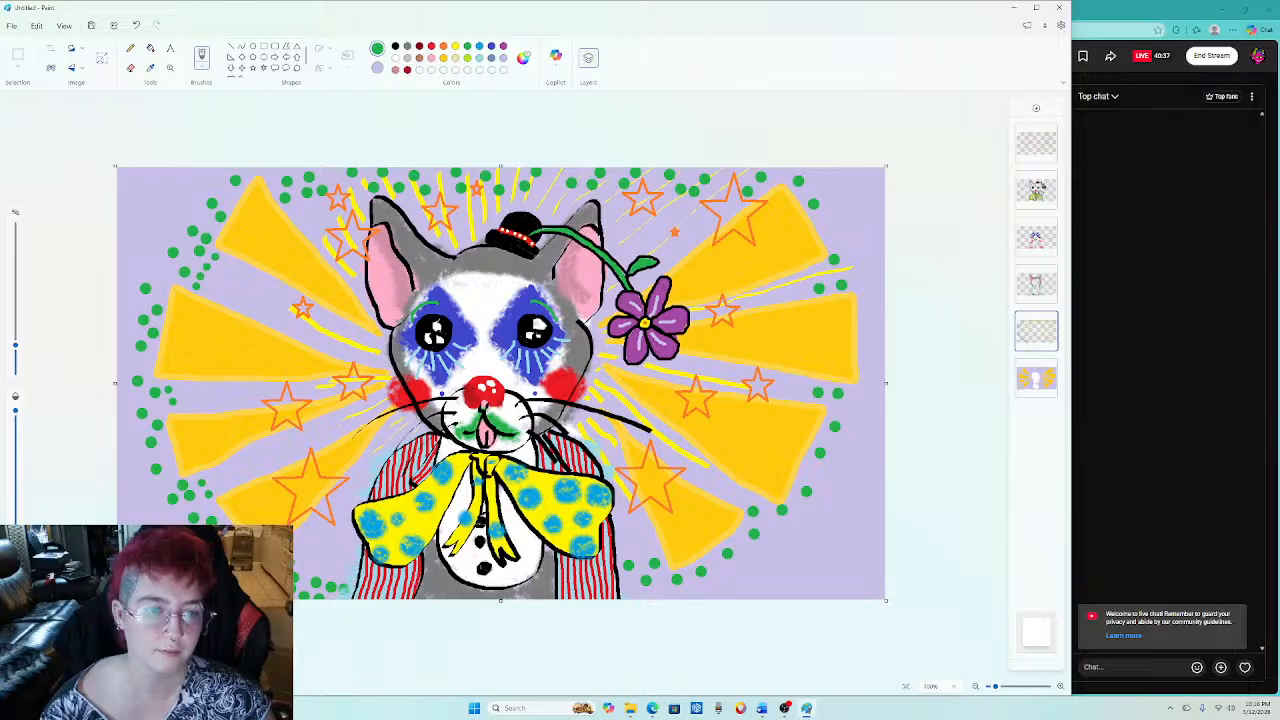
Paint smaller green dots above the bottom border dots on both sides of the striped jacket.
click(308, 569)
click(320, 572)
click(334, 574)
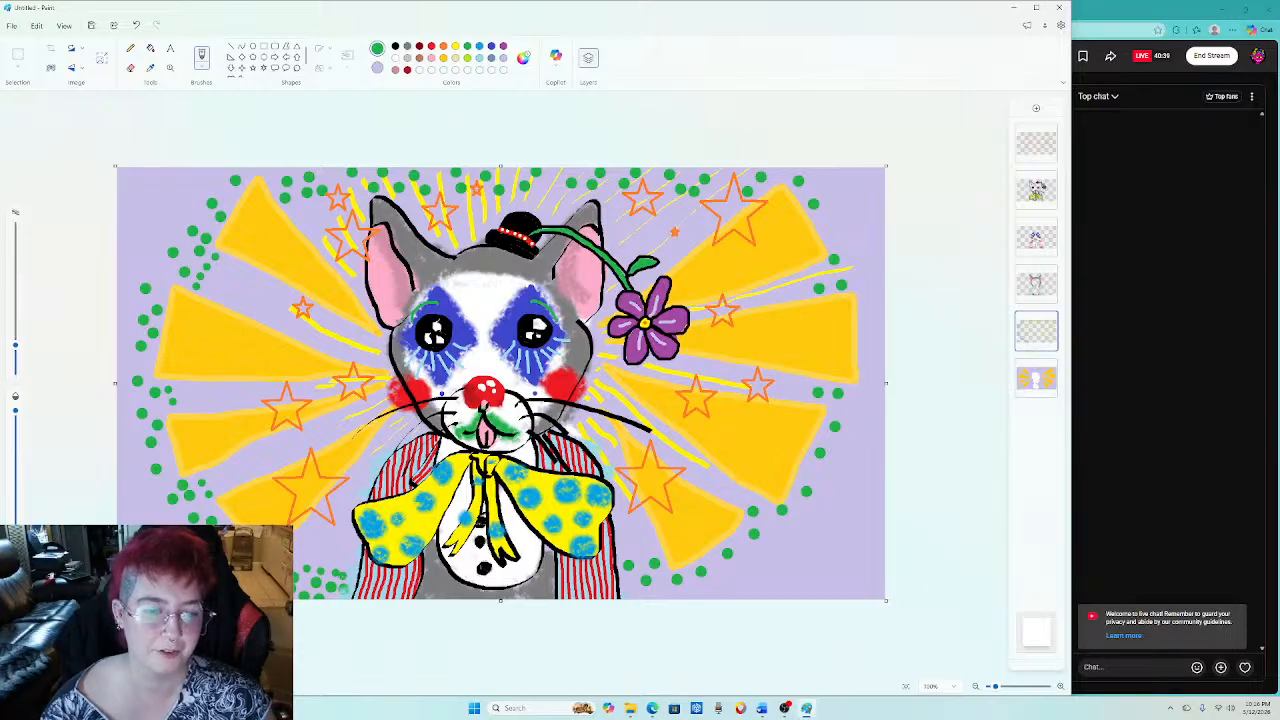
click(345, 577)
click(623, 546)
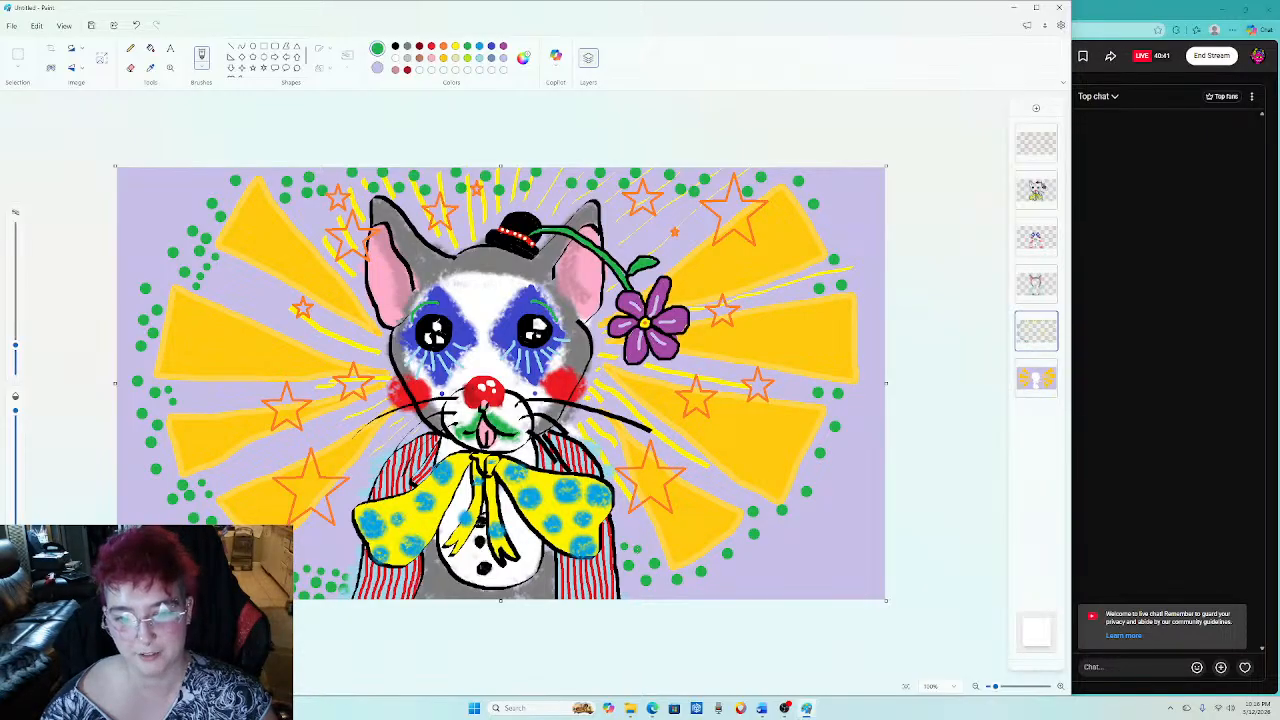
click(637, 549)
click(649, 548)
Add smaller green dots in the gaps between the right-hand rays and beneath the top border near the upper right stars.
click(743, 499)
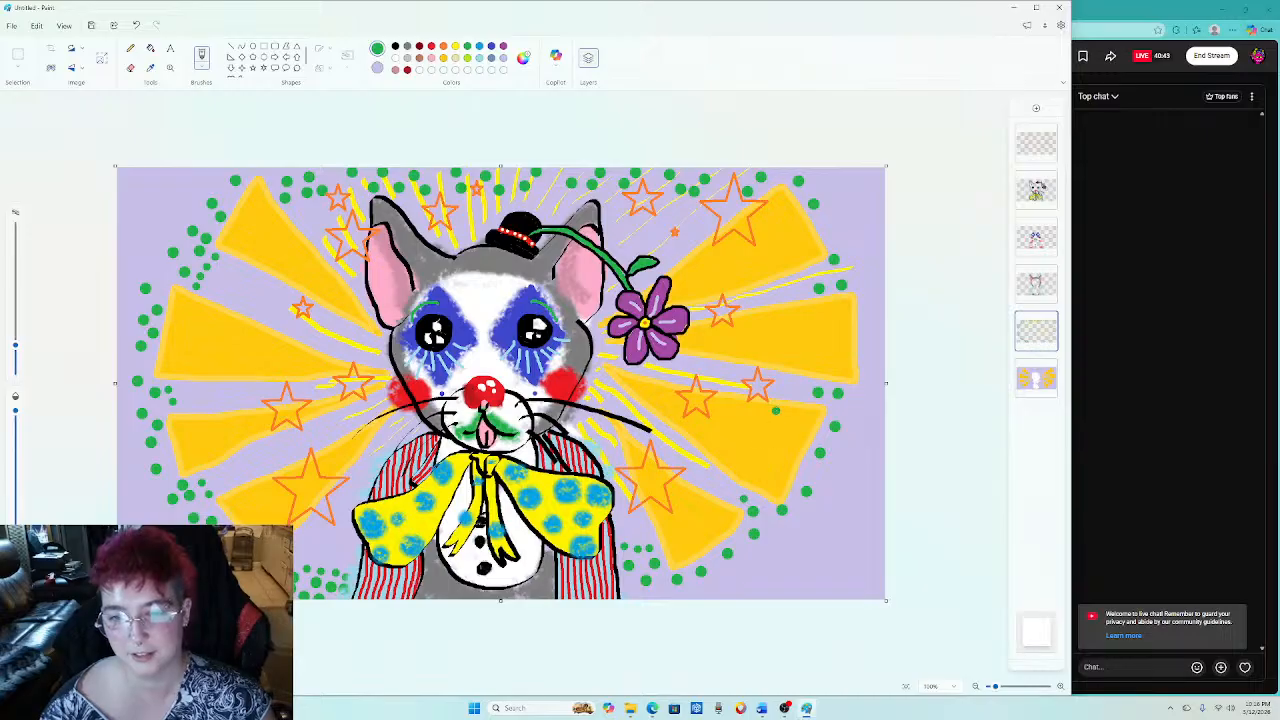
click(802, 384)
click(814, 289)
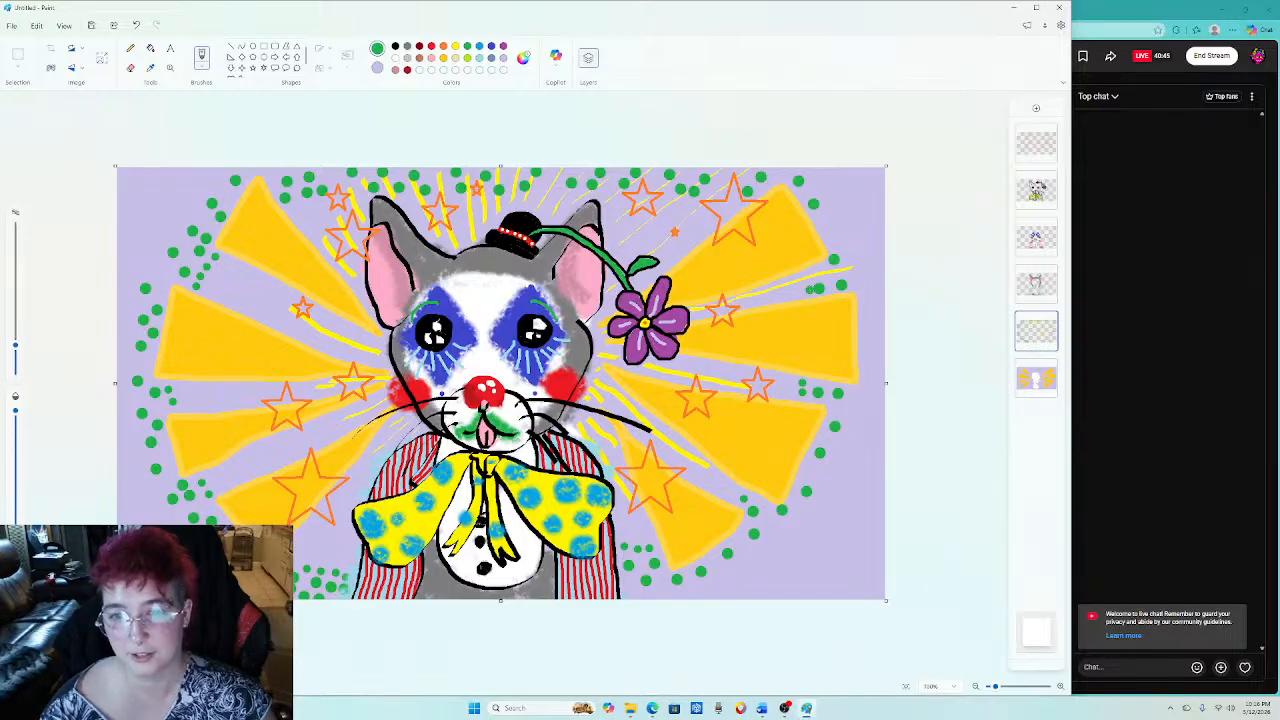
click(691, 202)
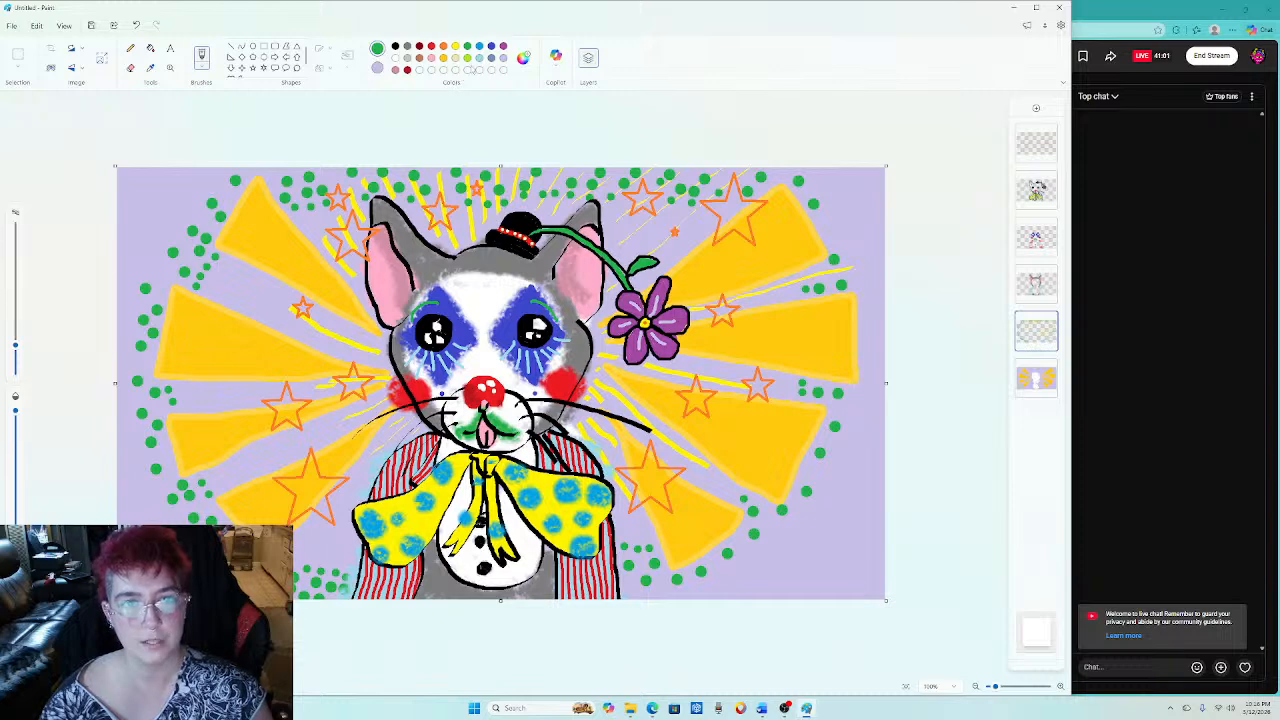
Choose a custom medium blue (#2181B1) and paint blue dots inside the green ones between the left-hand rays.
click(523, 57)
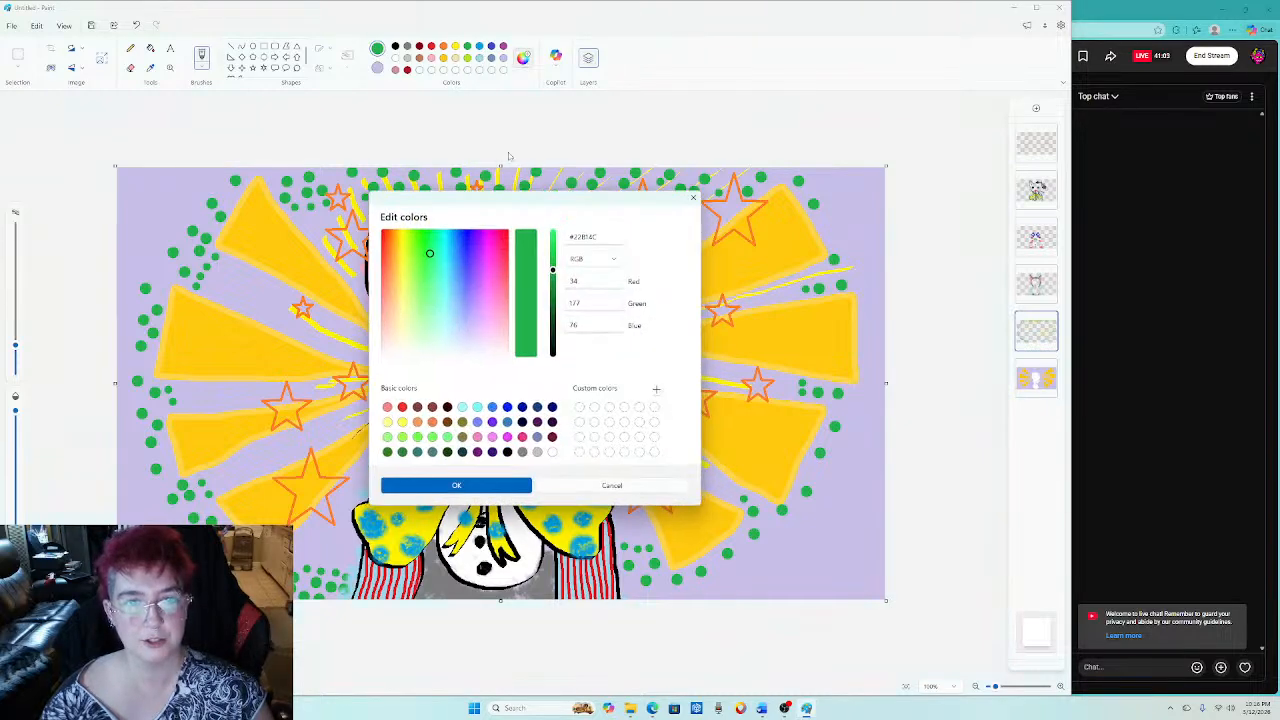
click(451, 255)
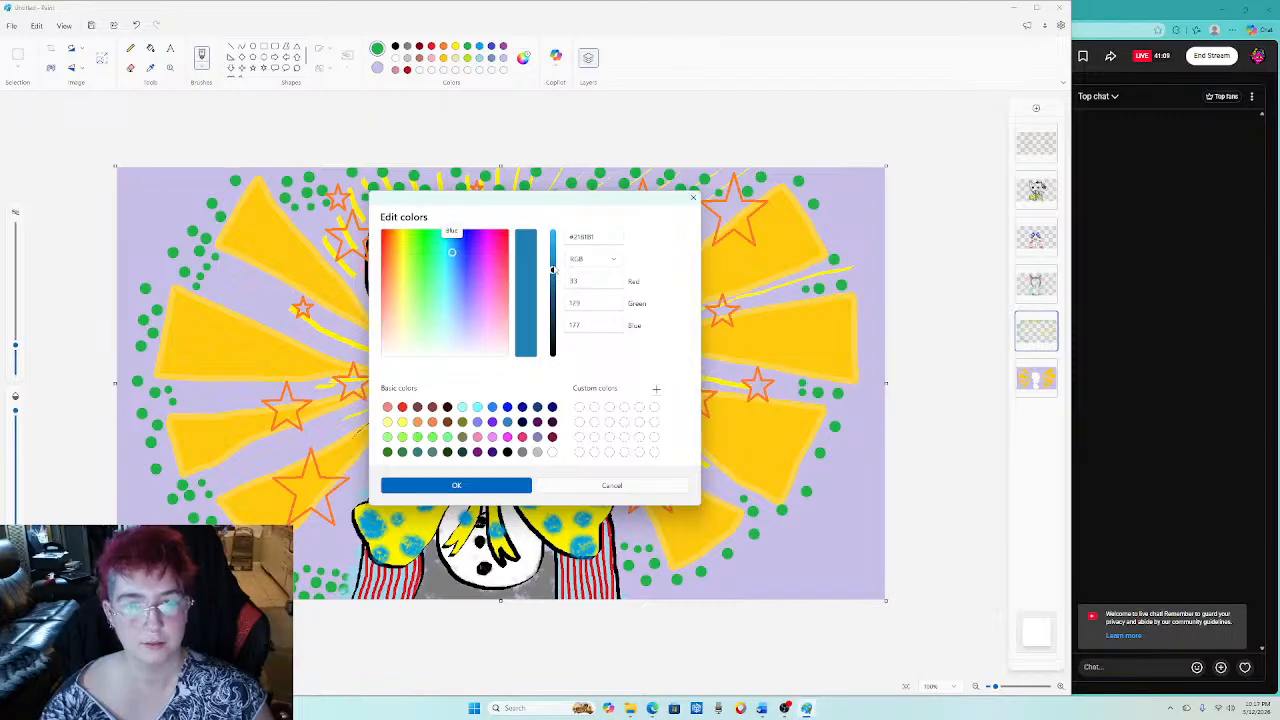
click(453, 487)
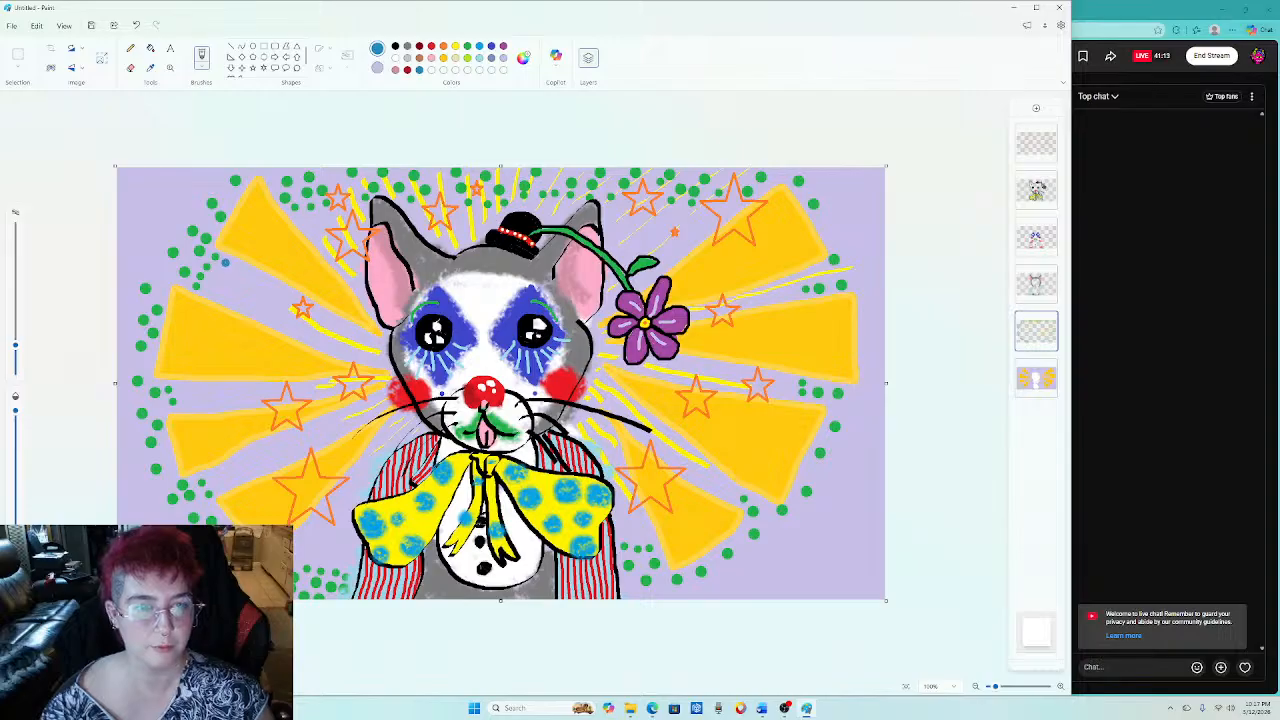
click(221, 269)
click(215, 276)
click(214, 282)
click(210, 288)
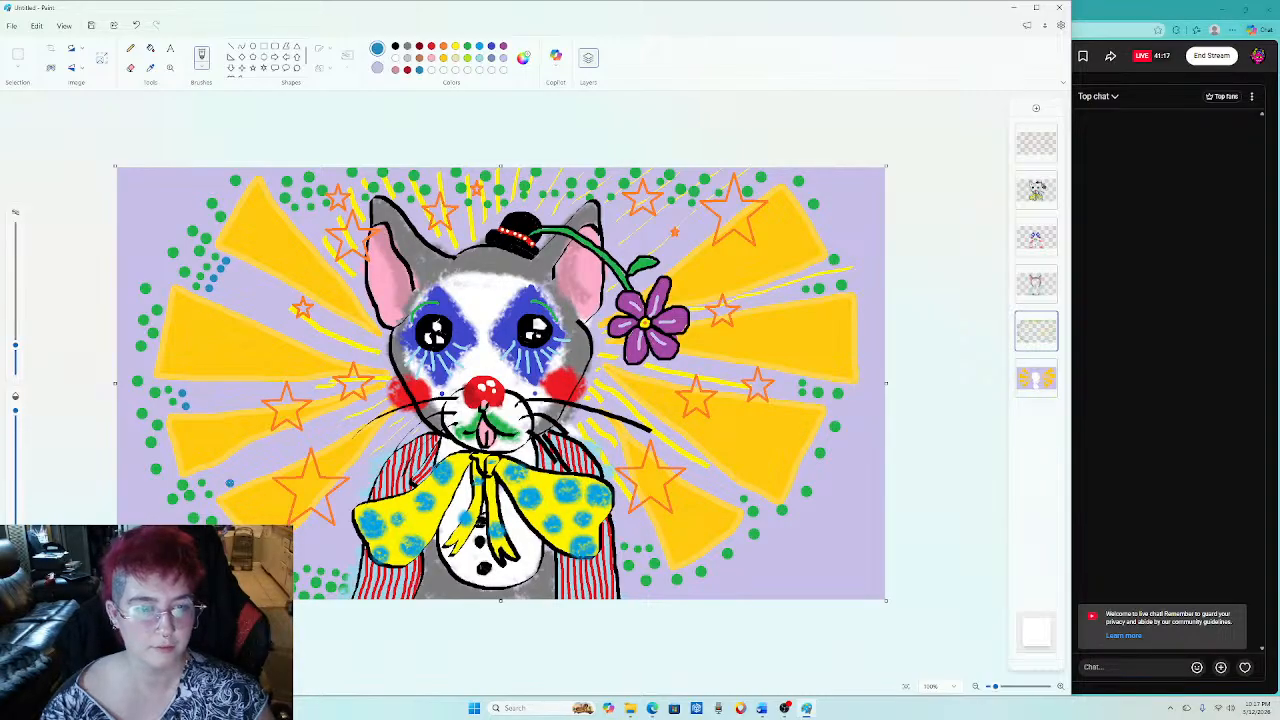
click(214, 482)
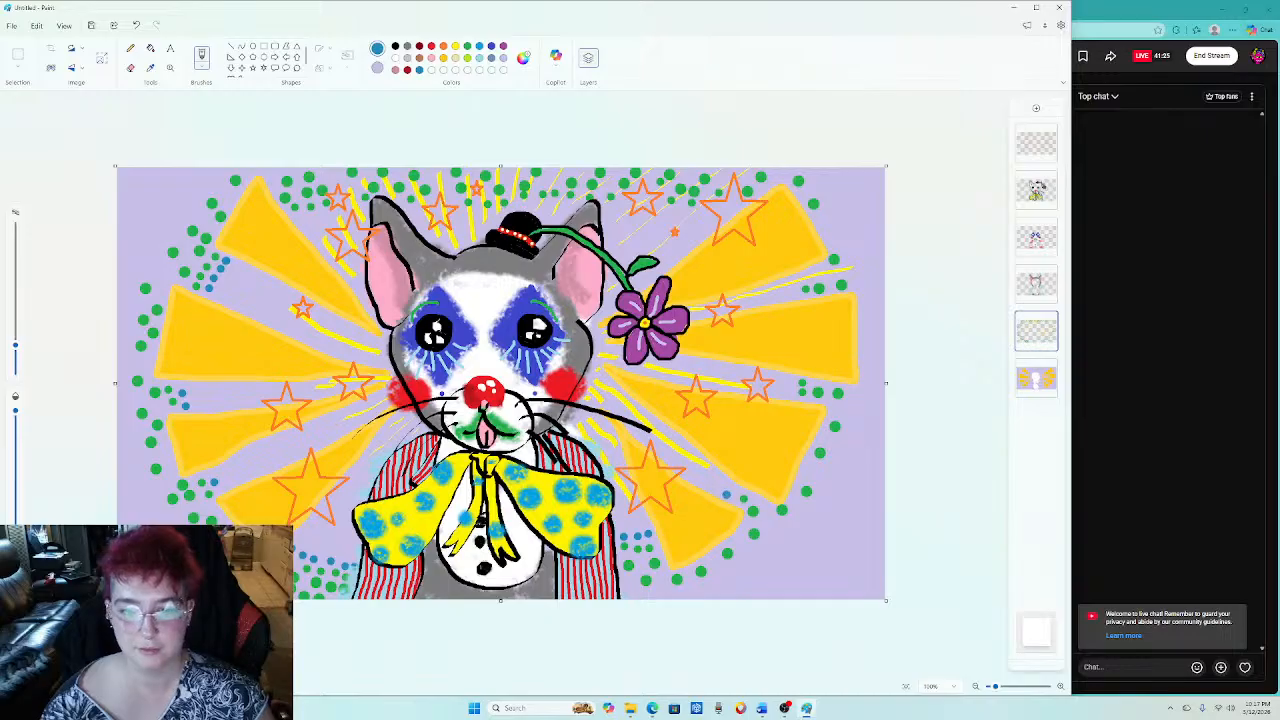
Add blue dots inside the green ones between the right-hand rays and under the top border beside the upper right star.
click(789, 392)
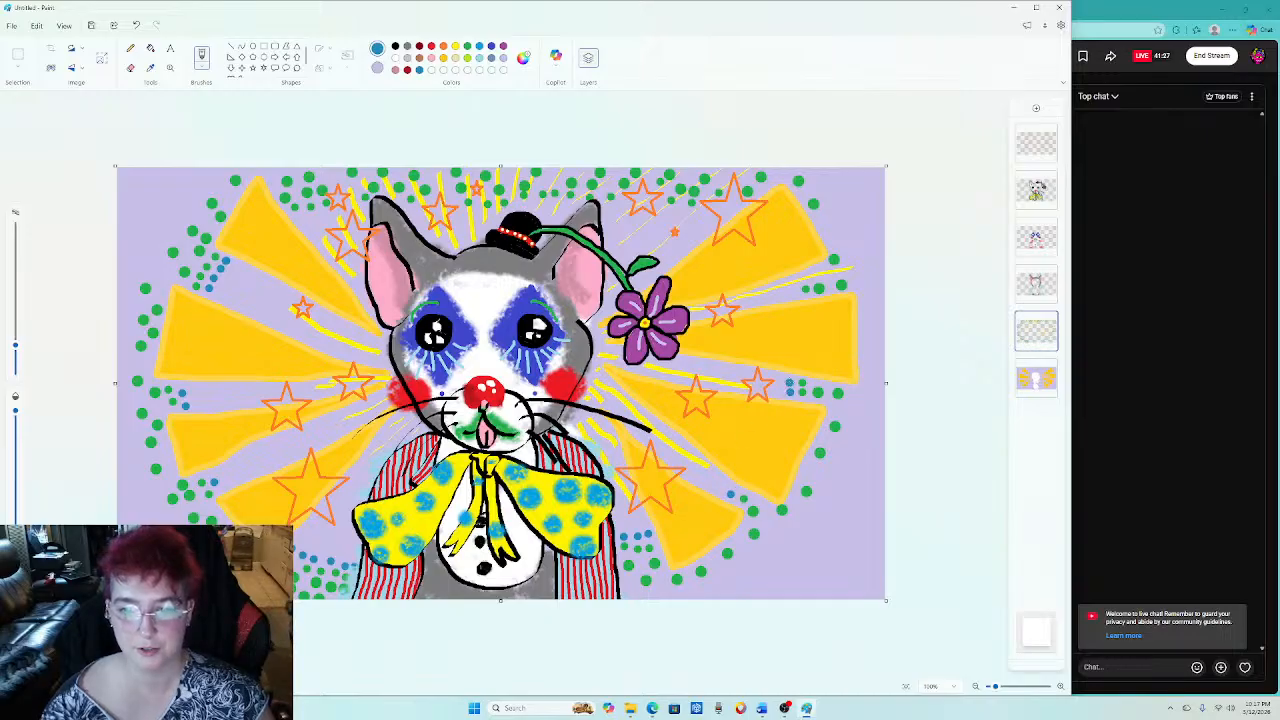
click(789, 381)
click(794, 293)
click(698, 223)
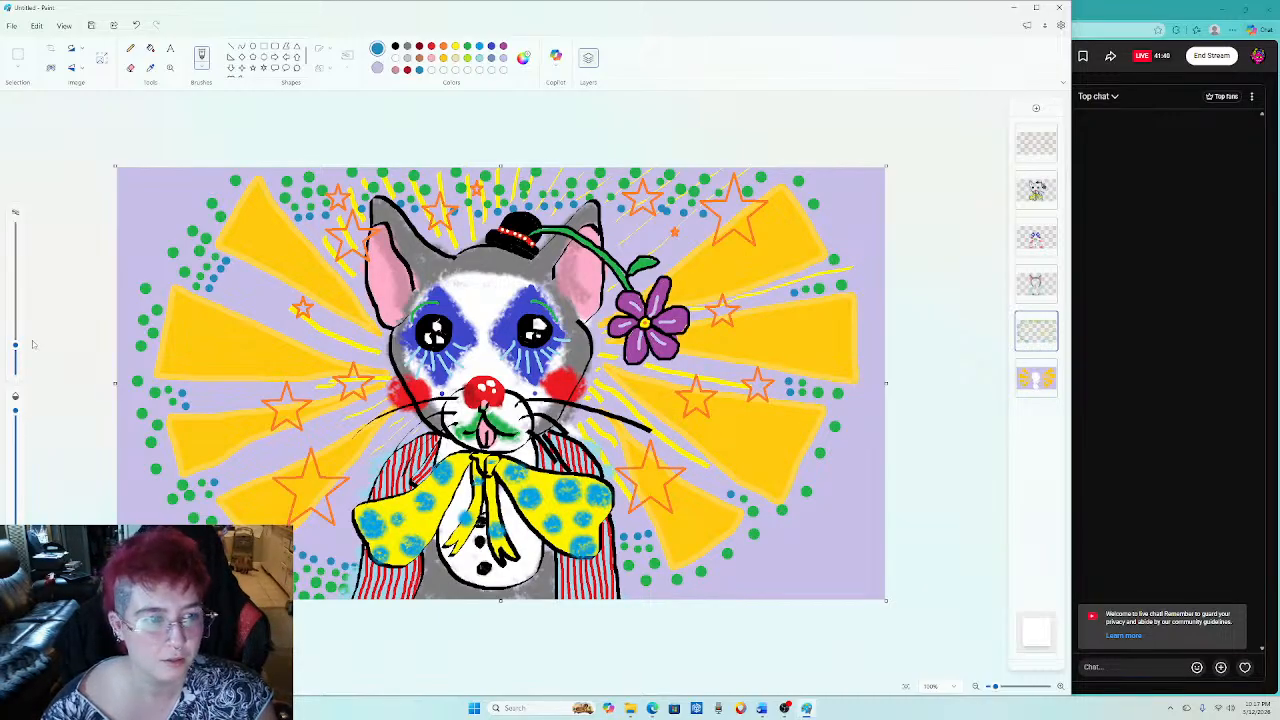
Reduce the brush size to 13 px and scatter smaller blue dots on both sides of the upper left ray.
drag(15, 344, 16, 352)
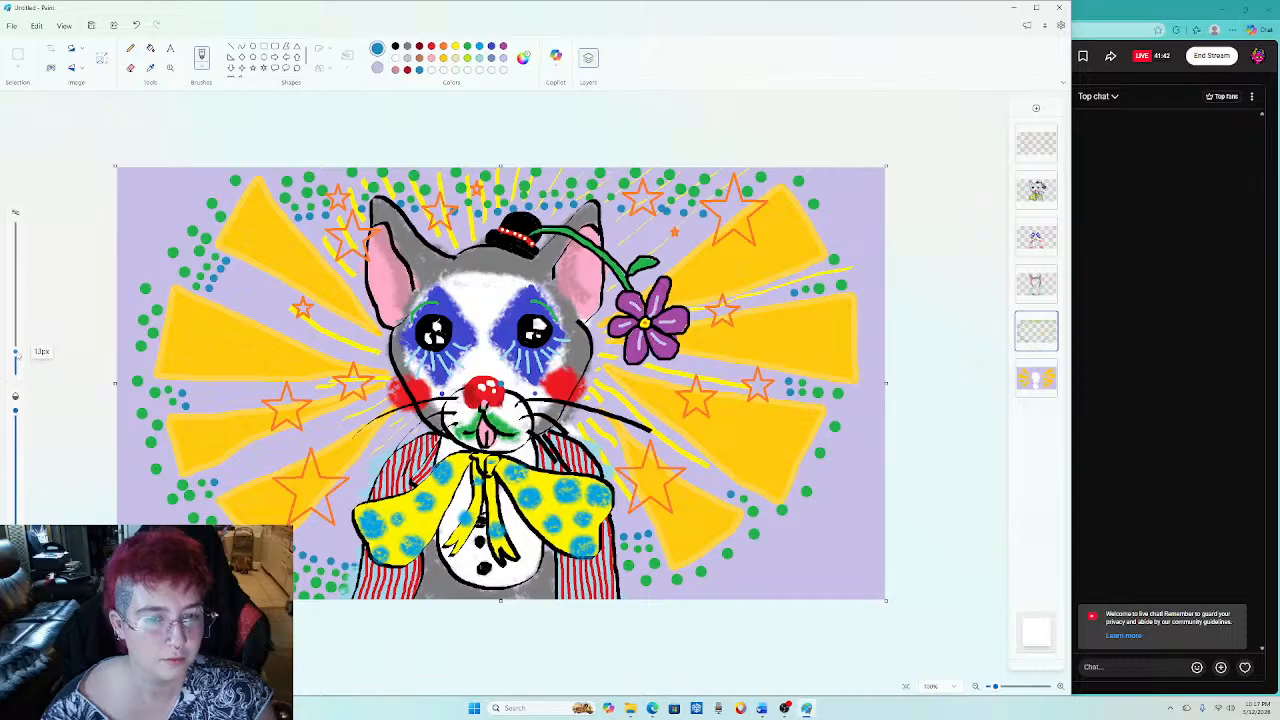
click(322, 224)
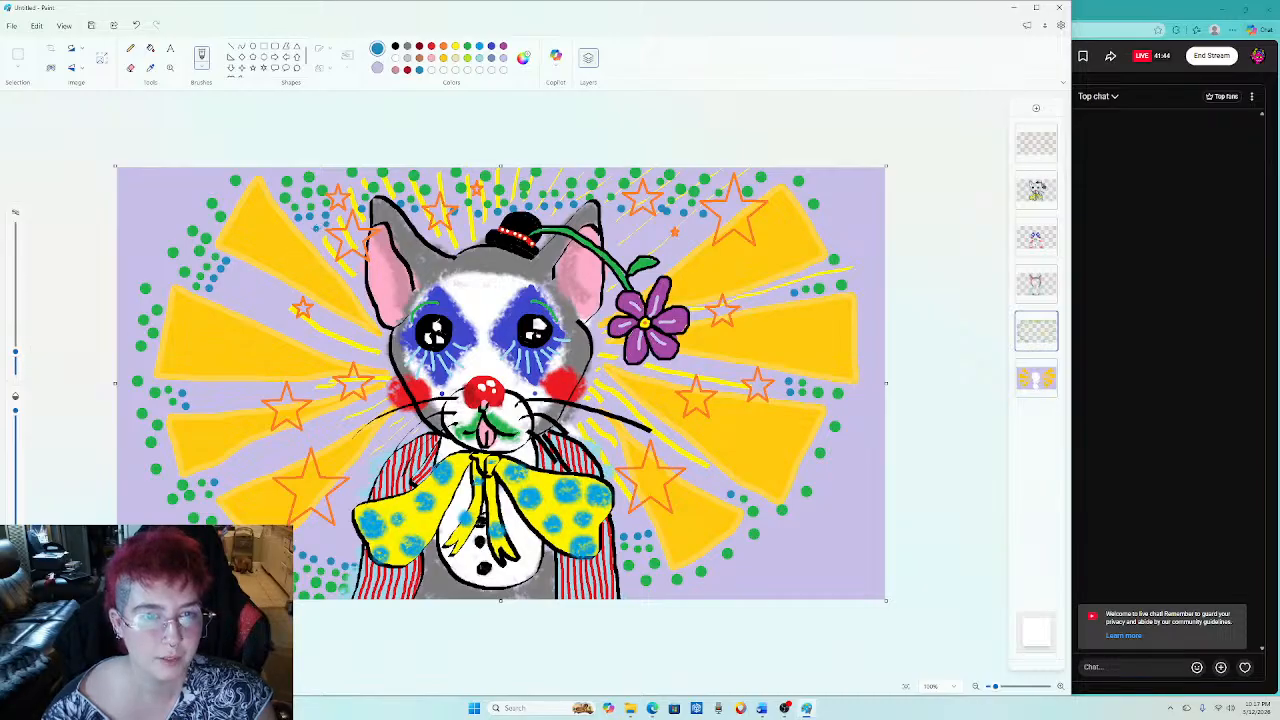
click(311, 230)
click(311, 237)
click(323, 236)
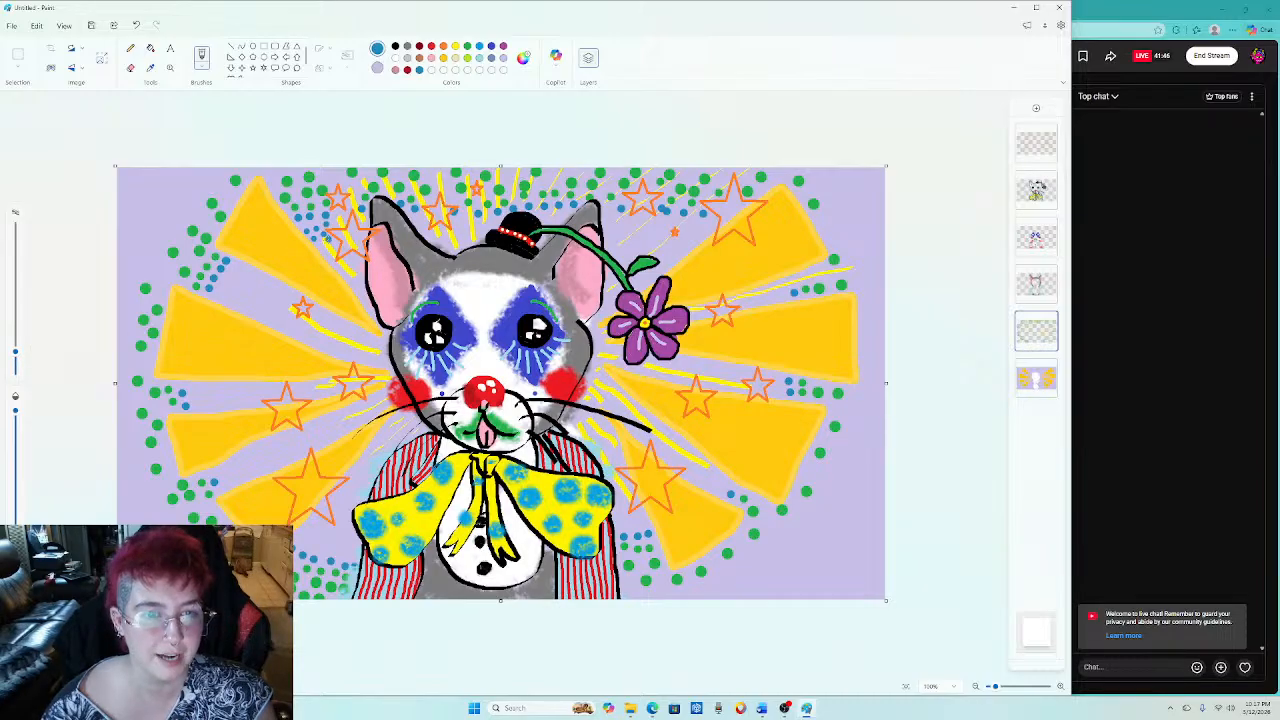
click(317, 247)
click(235, 267)
click(227, 275)
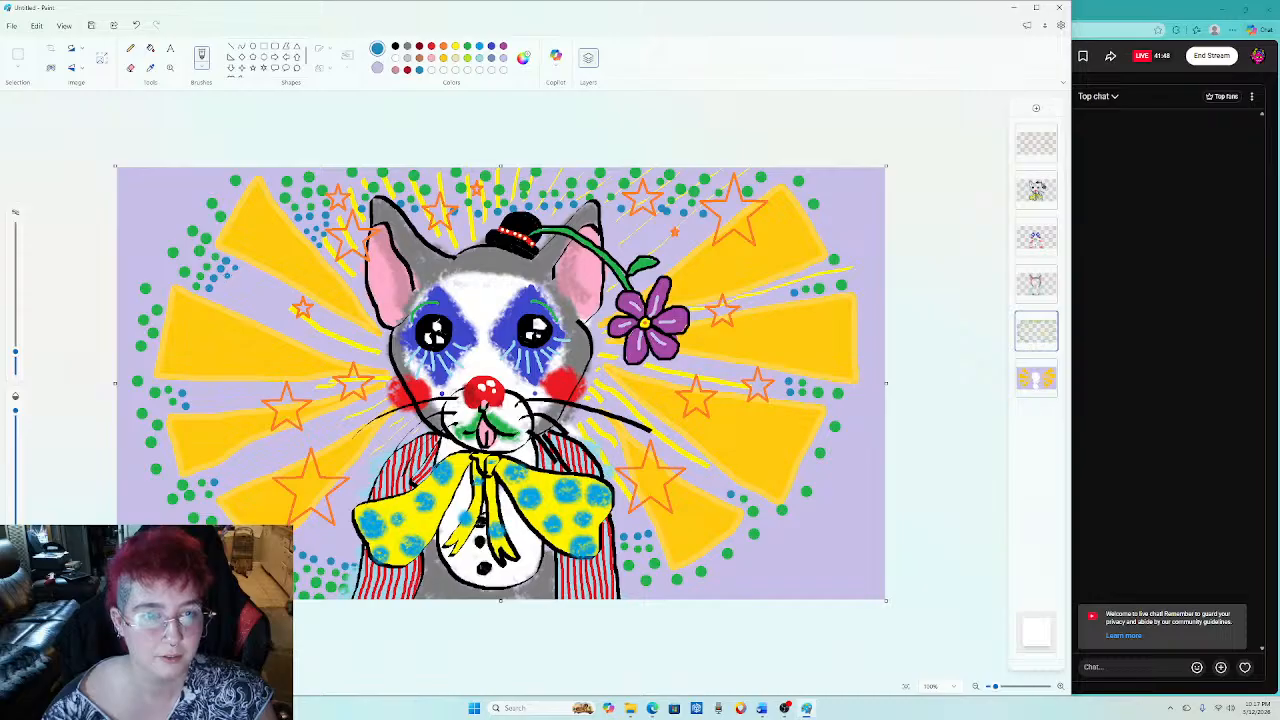
click(224, 300)
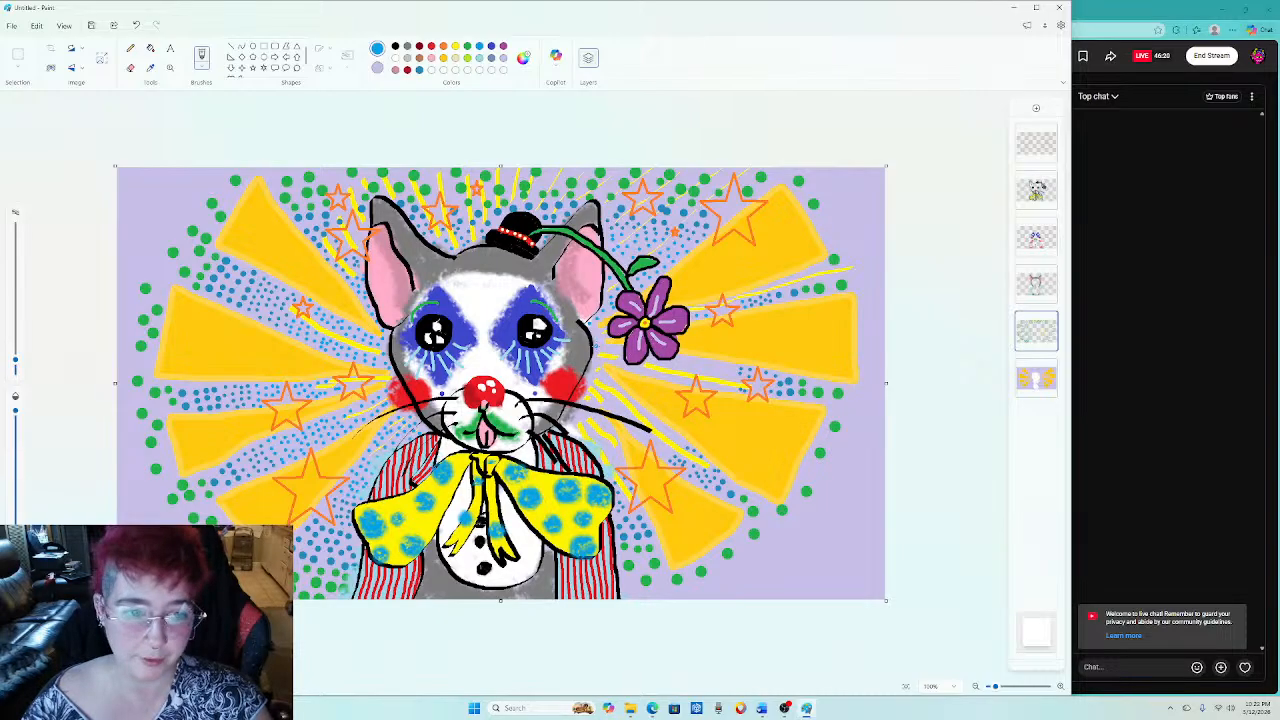
Fill the gap beneath the middle right ray with small bright blue dots, working inward below the flower to the animal's cheek.
click(739, 365)
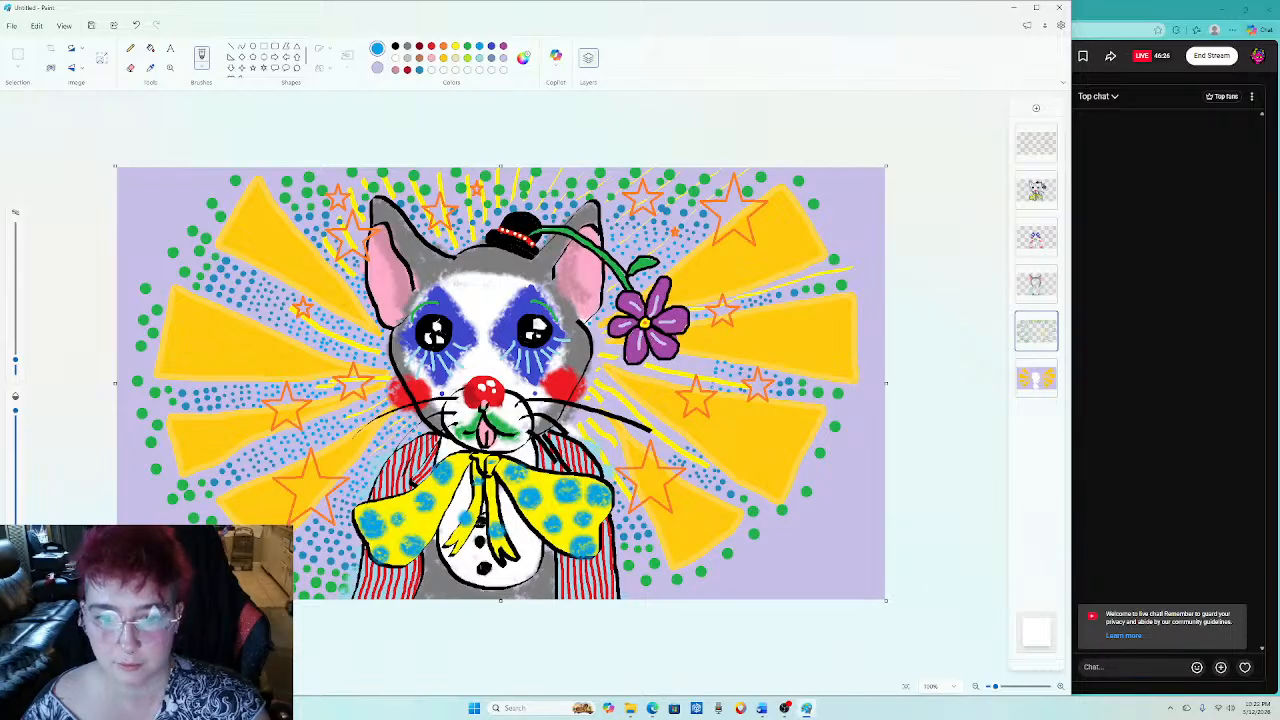
click(703, 361)
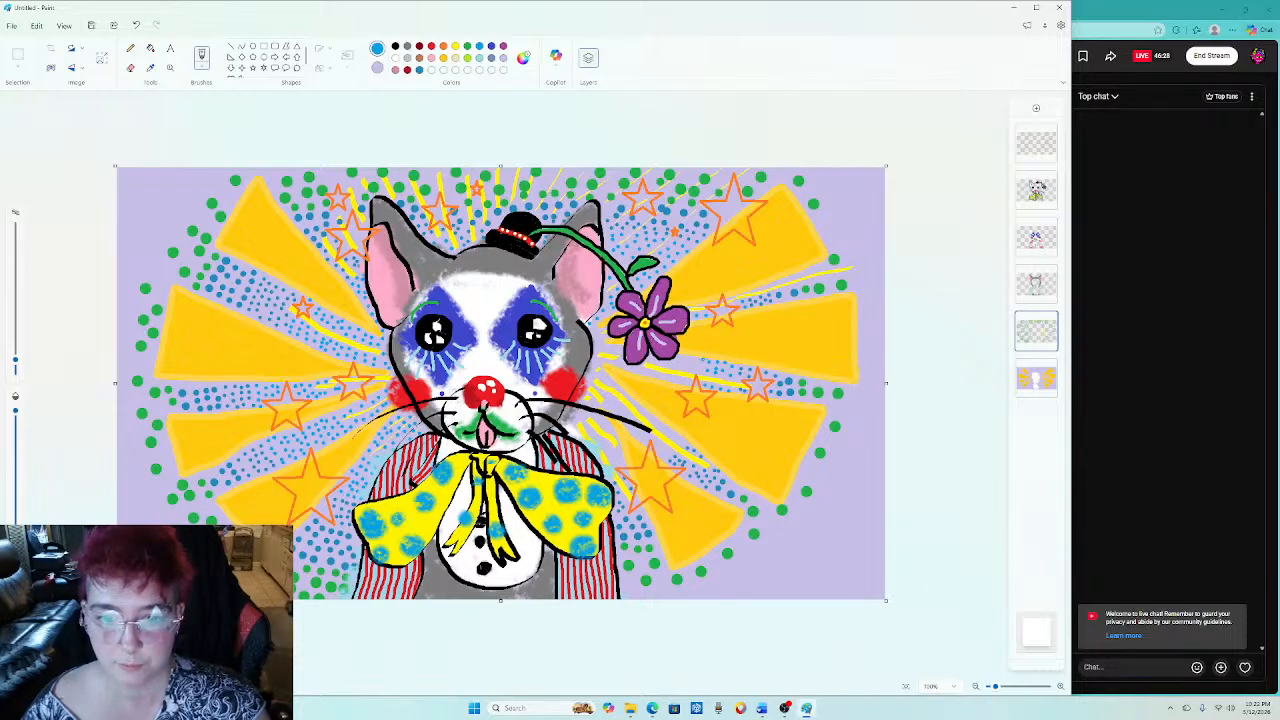
click(695, 363)
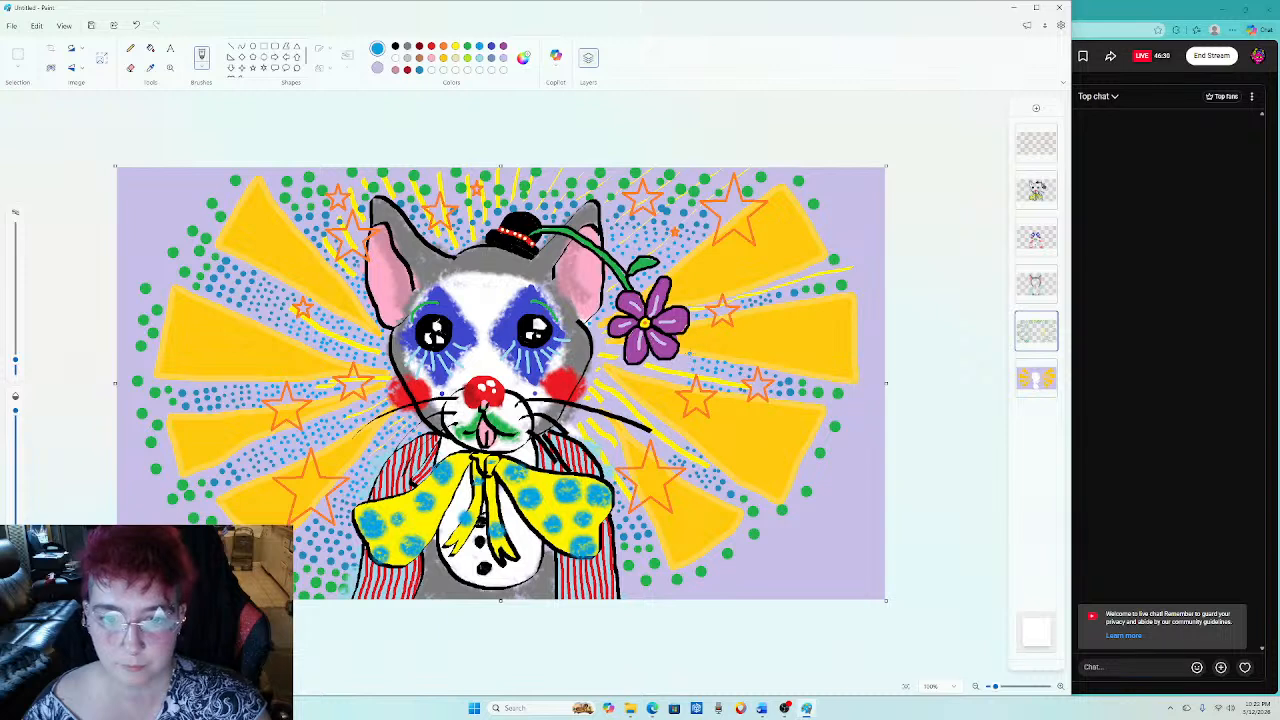
click(682, 380)
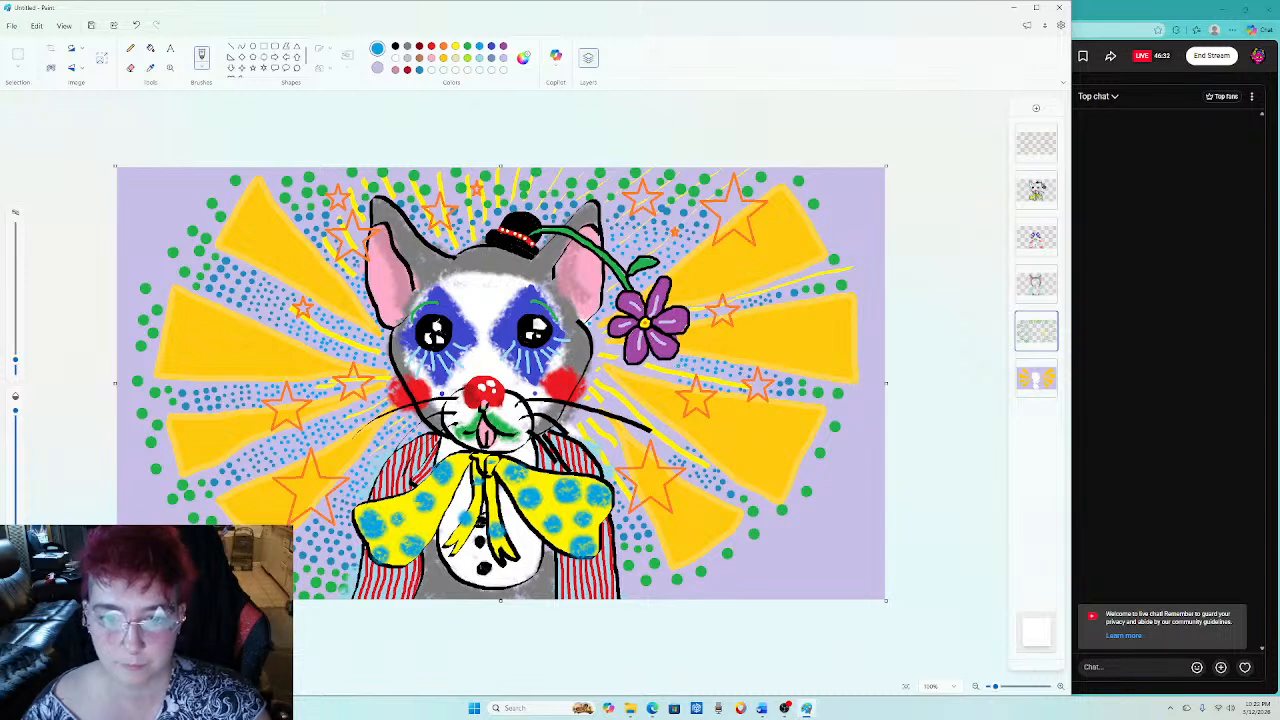
click(677, 375)
click(672, 365)
click(660, 360)
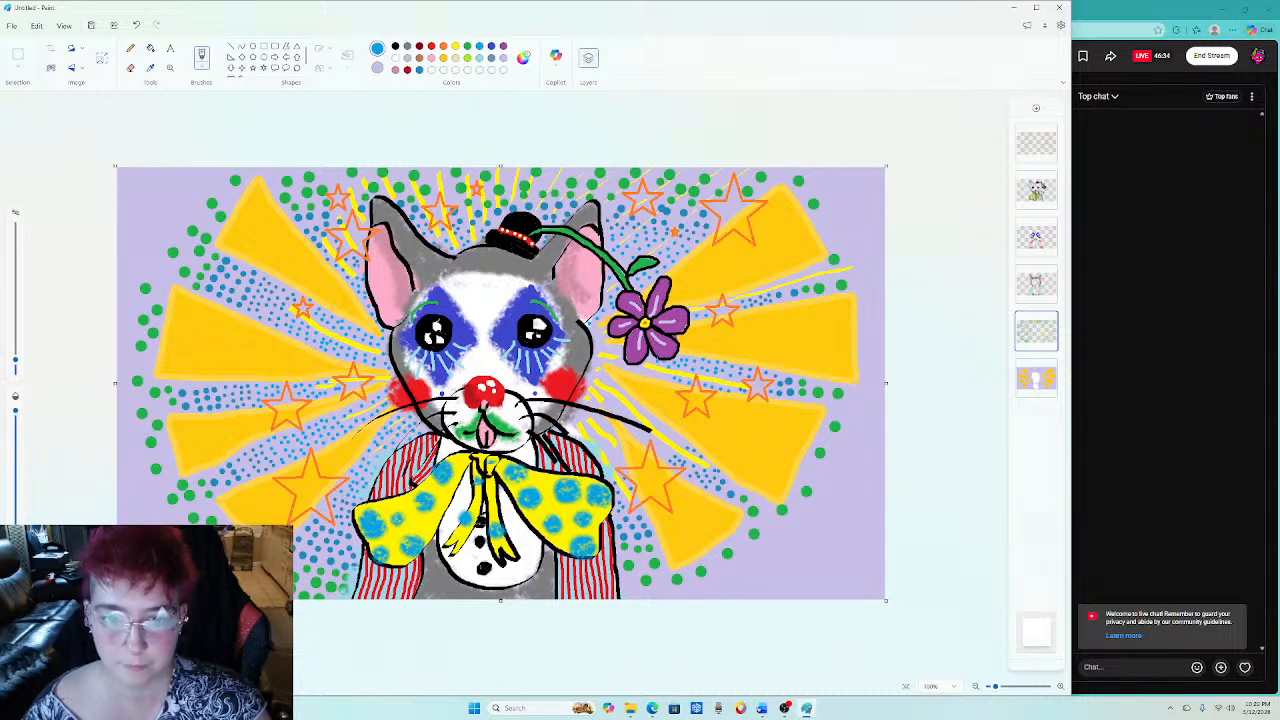
click(665, 374)
click(627, 364)
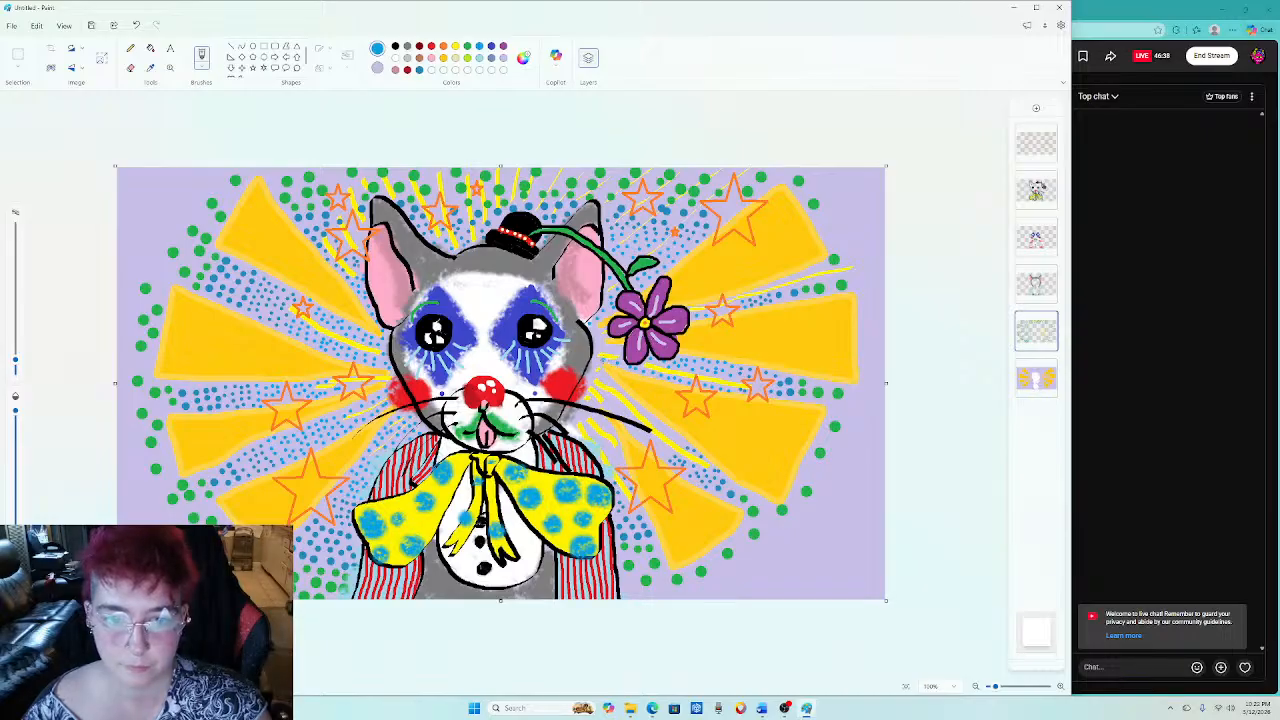
click(604, 359)
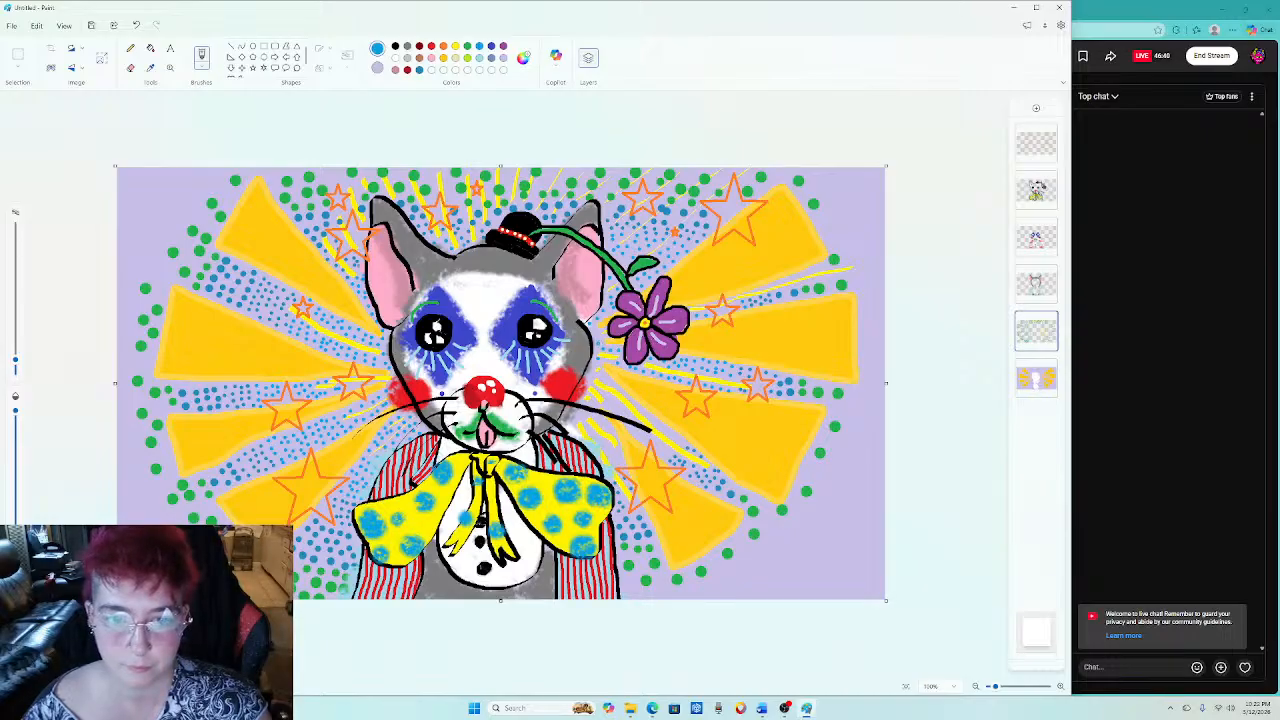
click(597, 336)
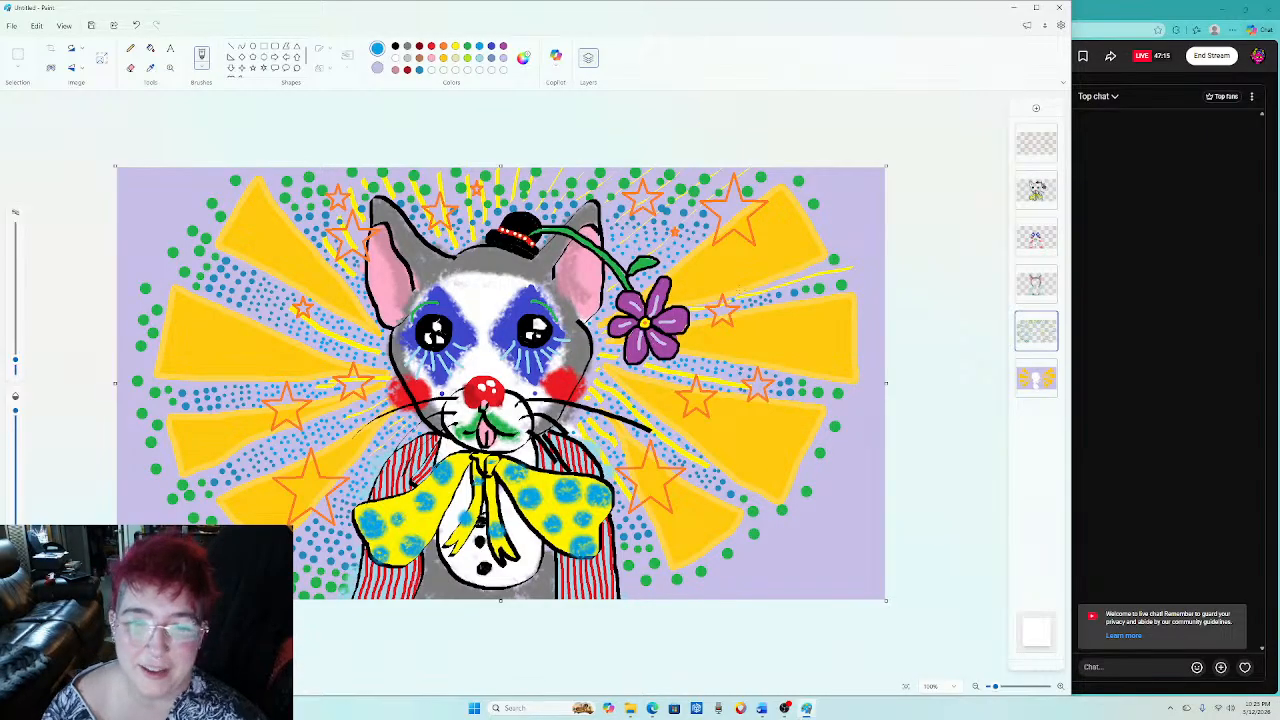
Switch to the YouTube Studio stream page and bring up the OBS window with the streaming and recording controls.
click(1136, 413)
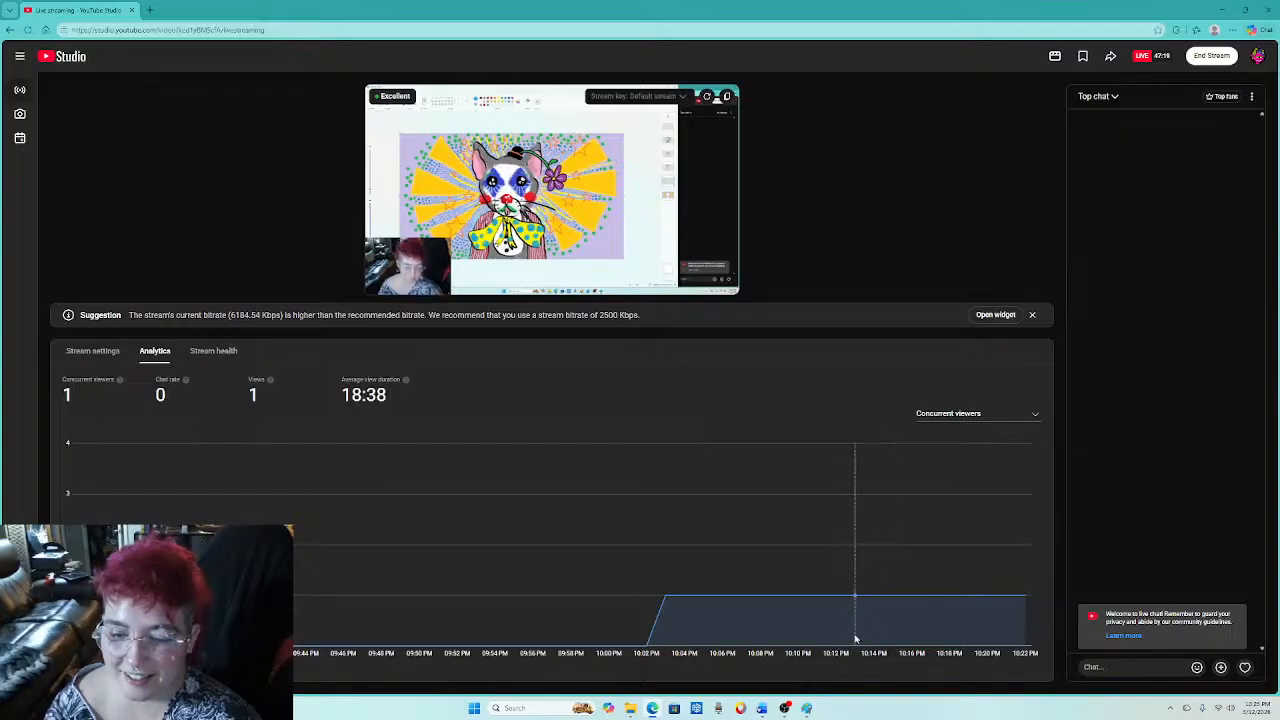
click(785, 708)
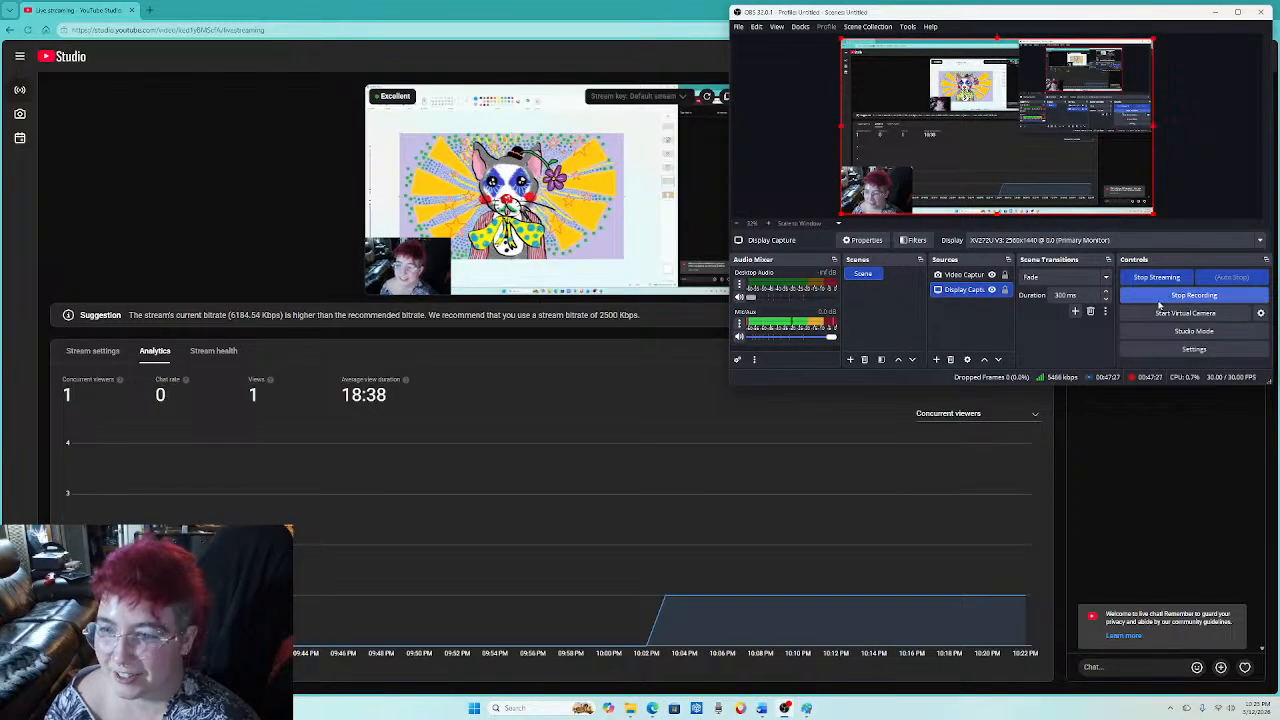